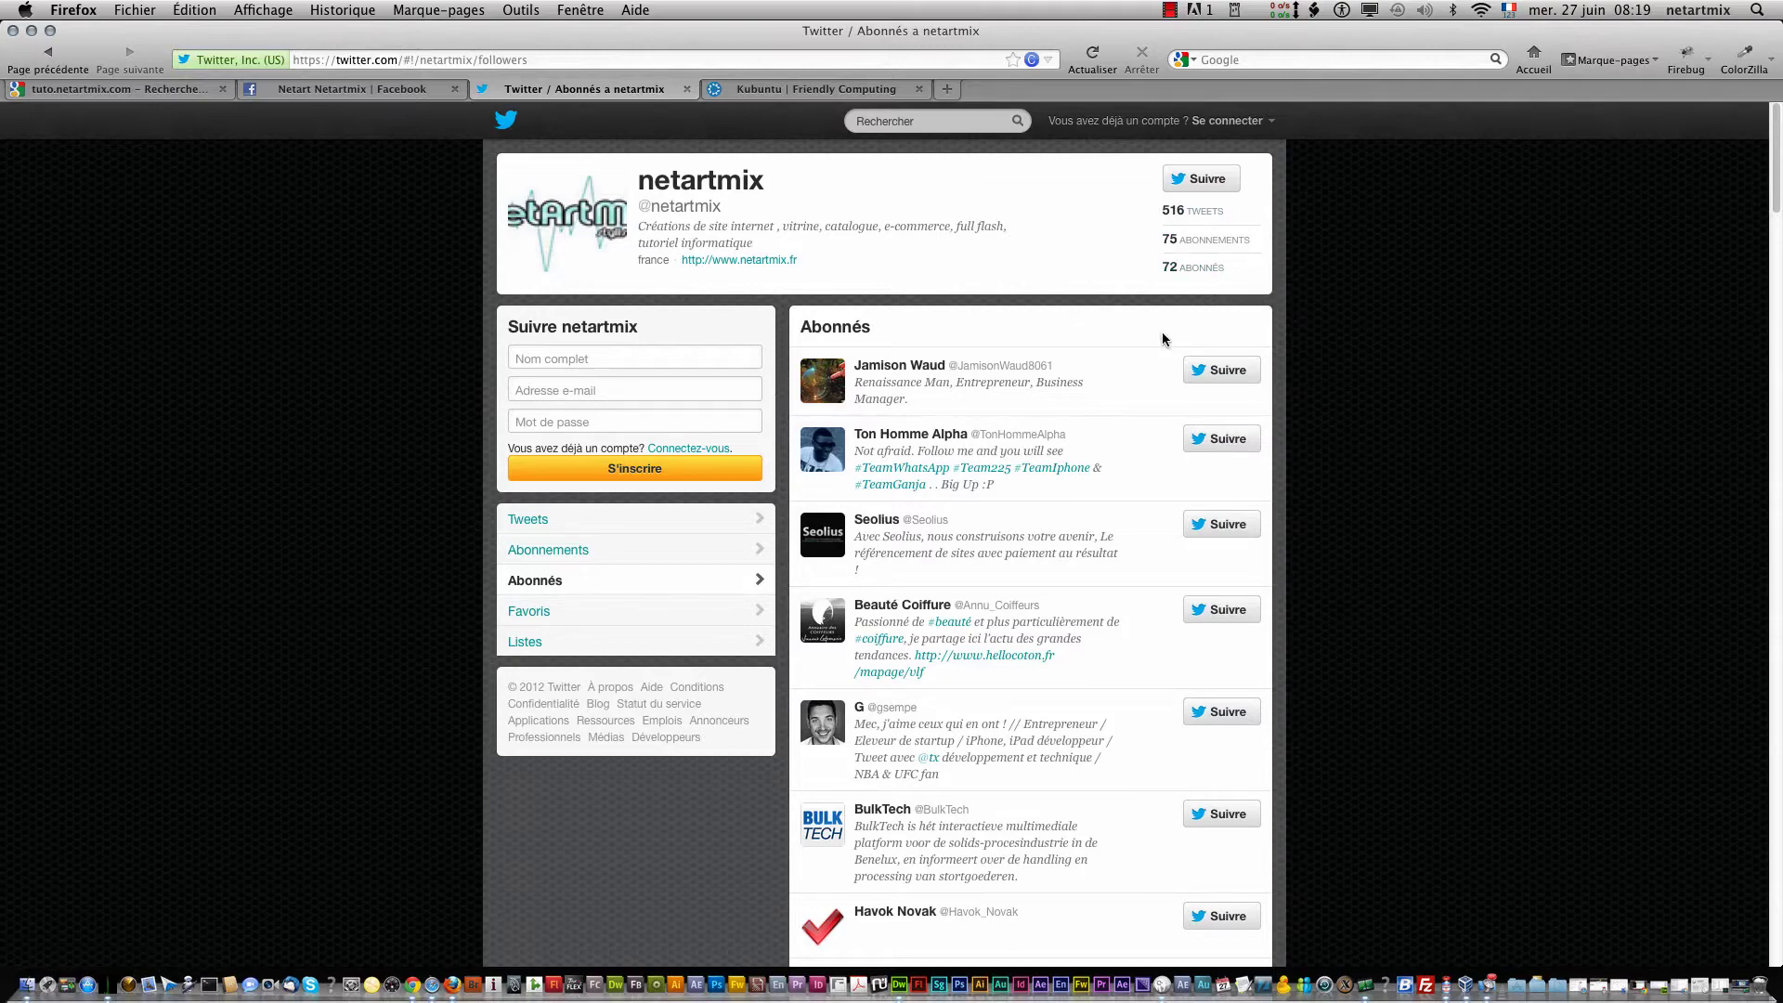
Step: Display the existing Google results for the search tuto.netartmix.com
left_click(143, 88)
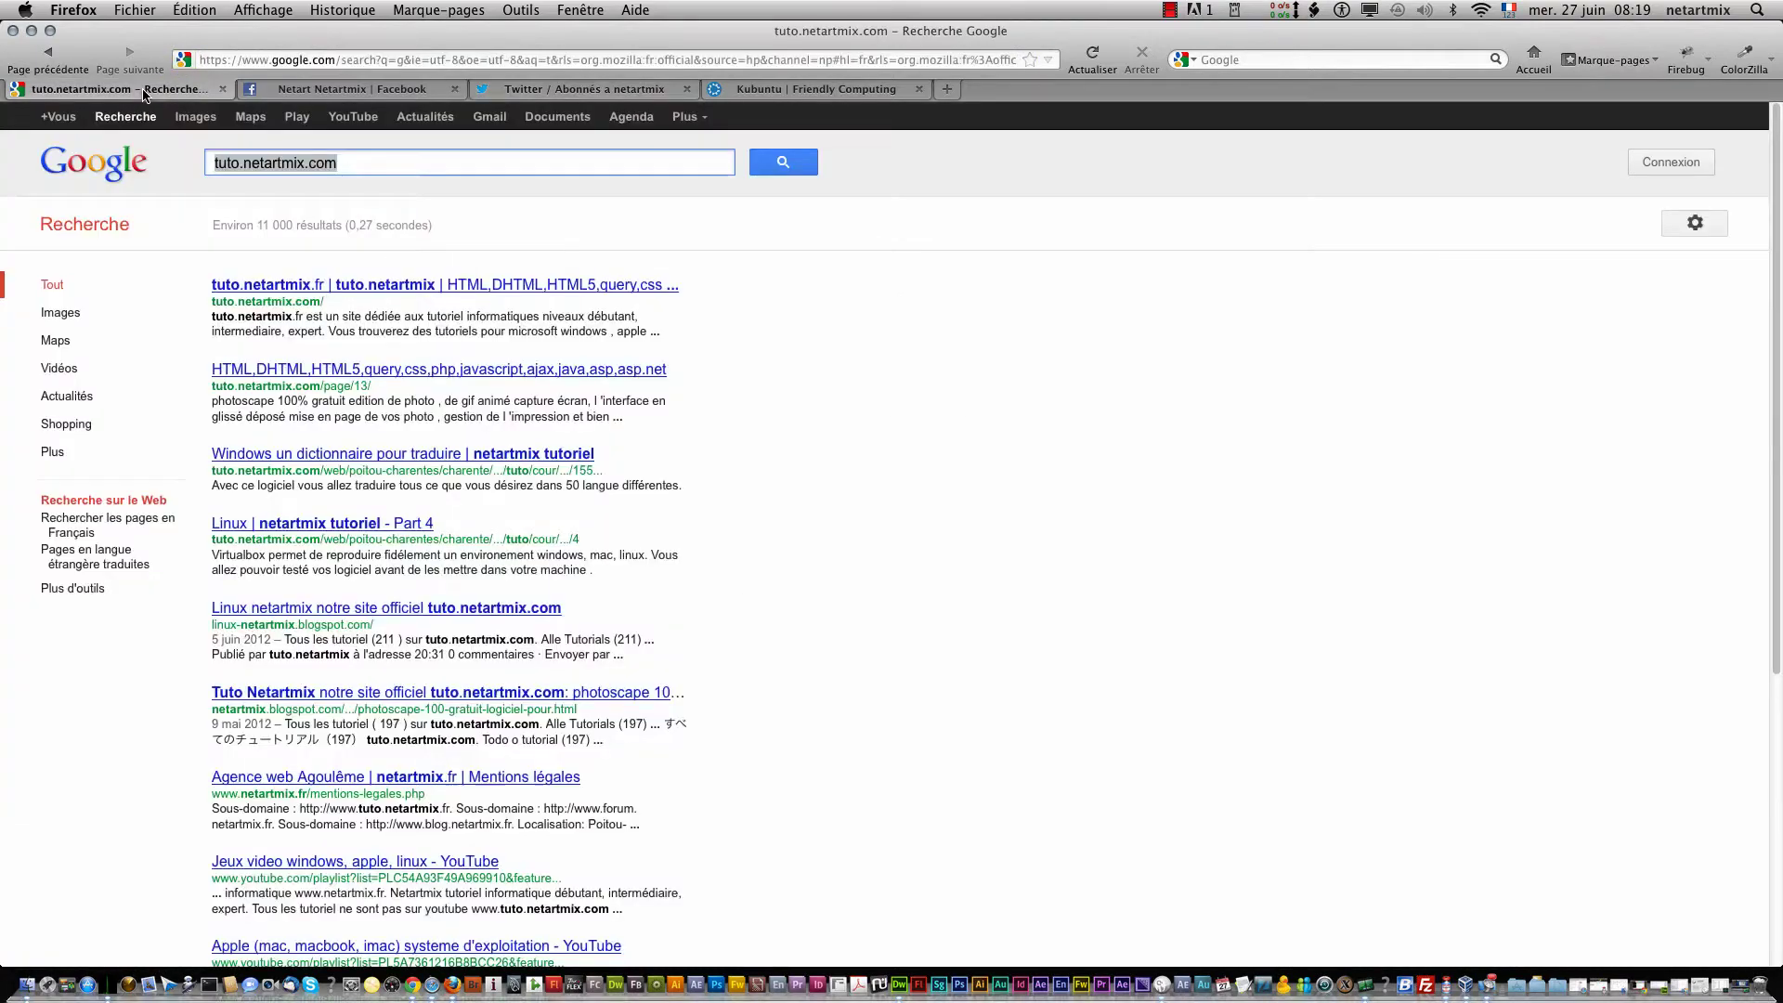
triple_click(357, 171)
left_click(366, 168)
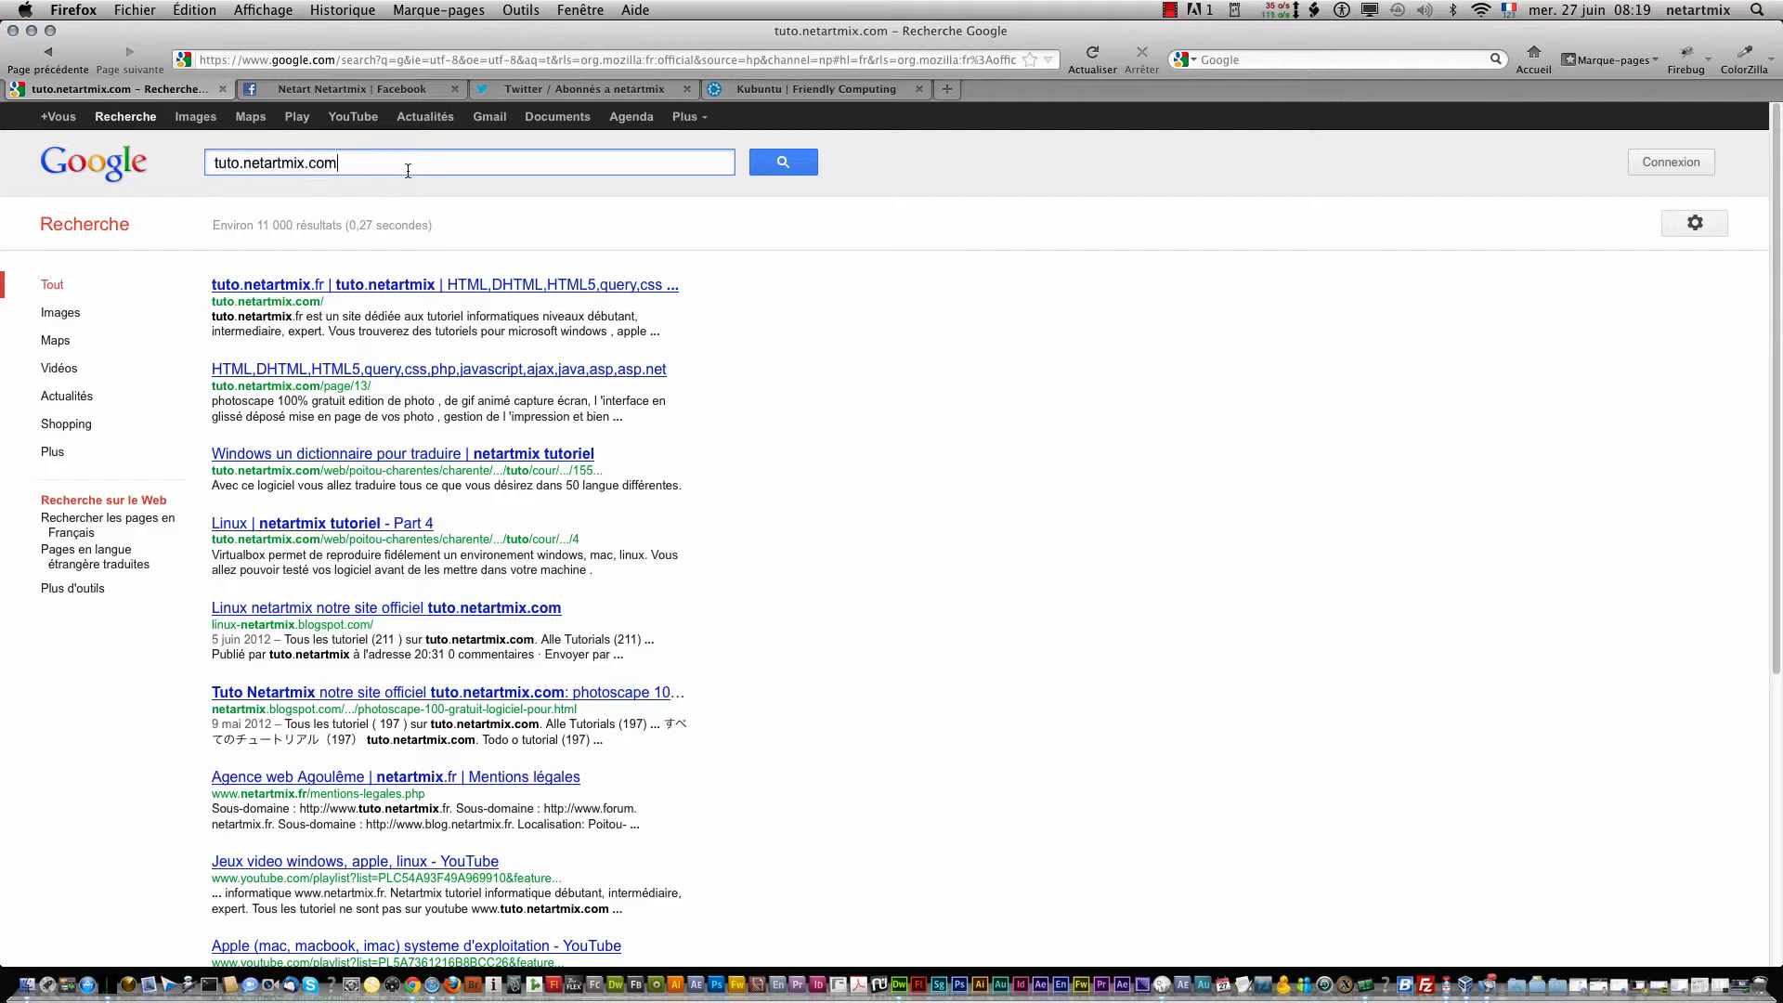
left_click_drag(395, 170, 209, 168)
left_click(374, 165)
triple_click(362, 165)
left_click(378, 170)
Step: Bring up the Kubuntu website and open its Get Kubuntu download page
left_click(829, 96)
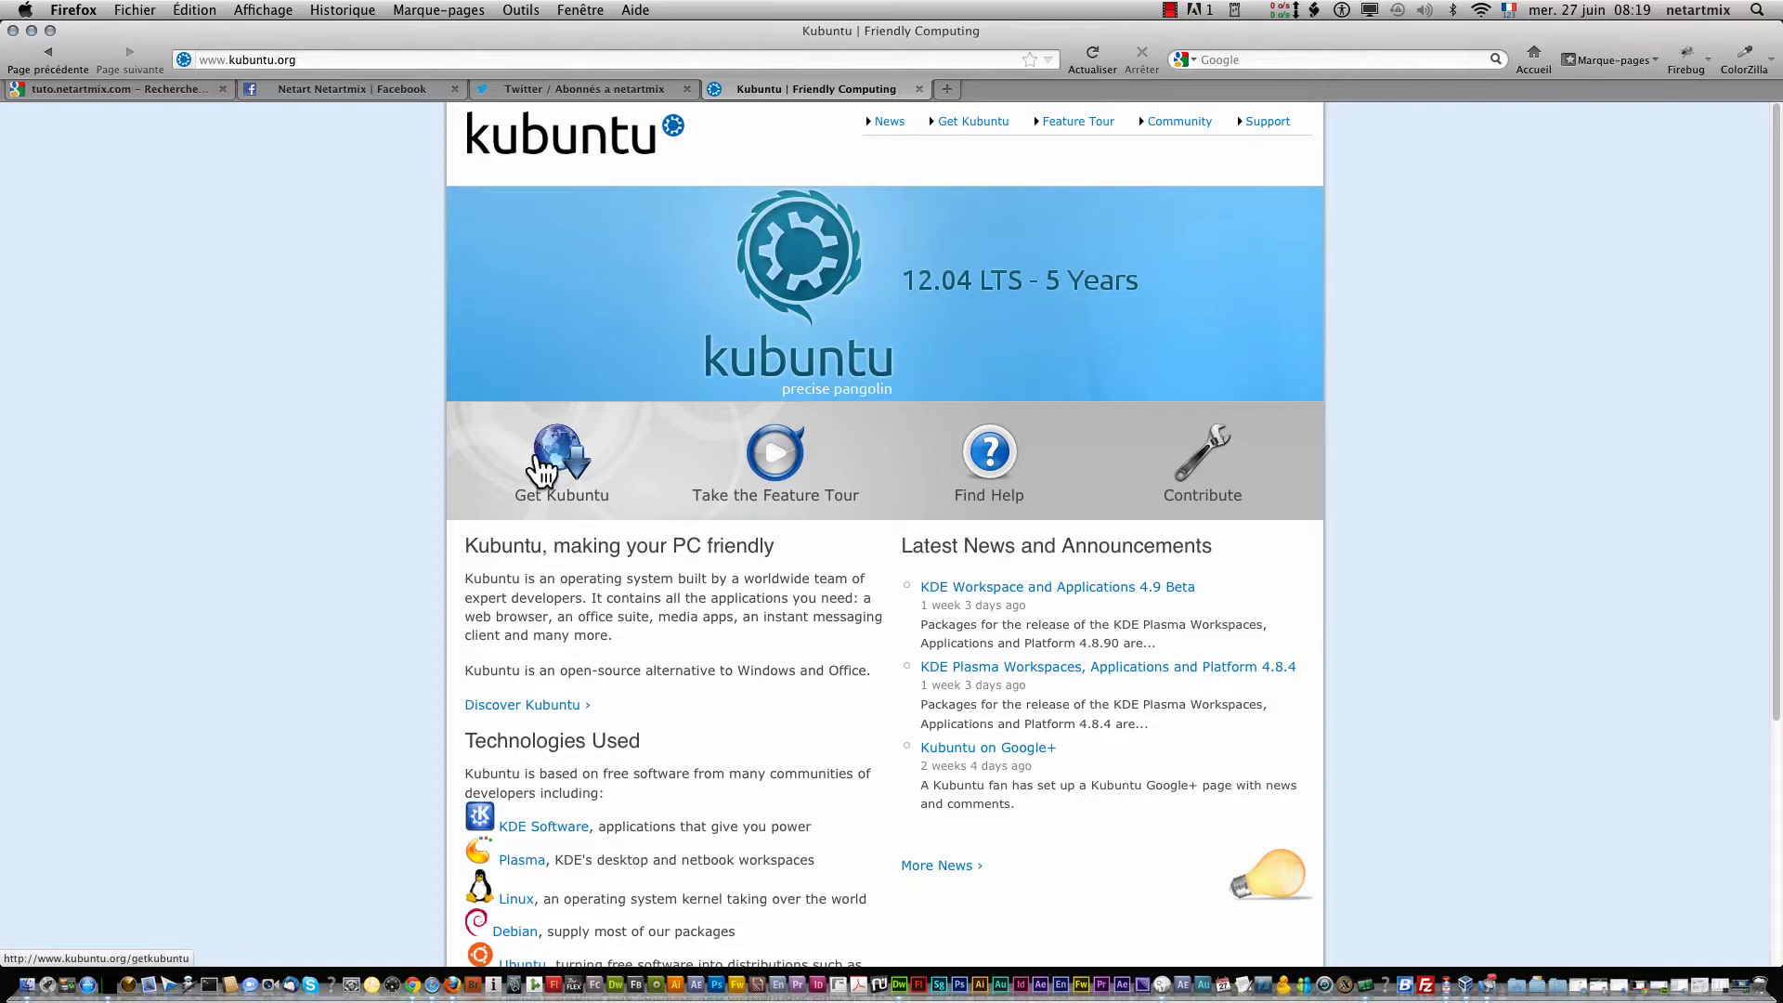
left_click(571, 455)
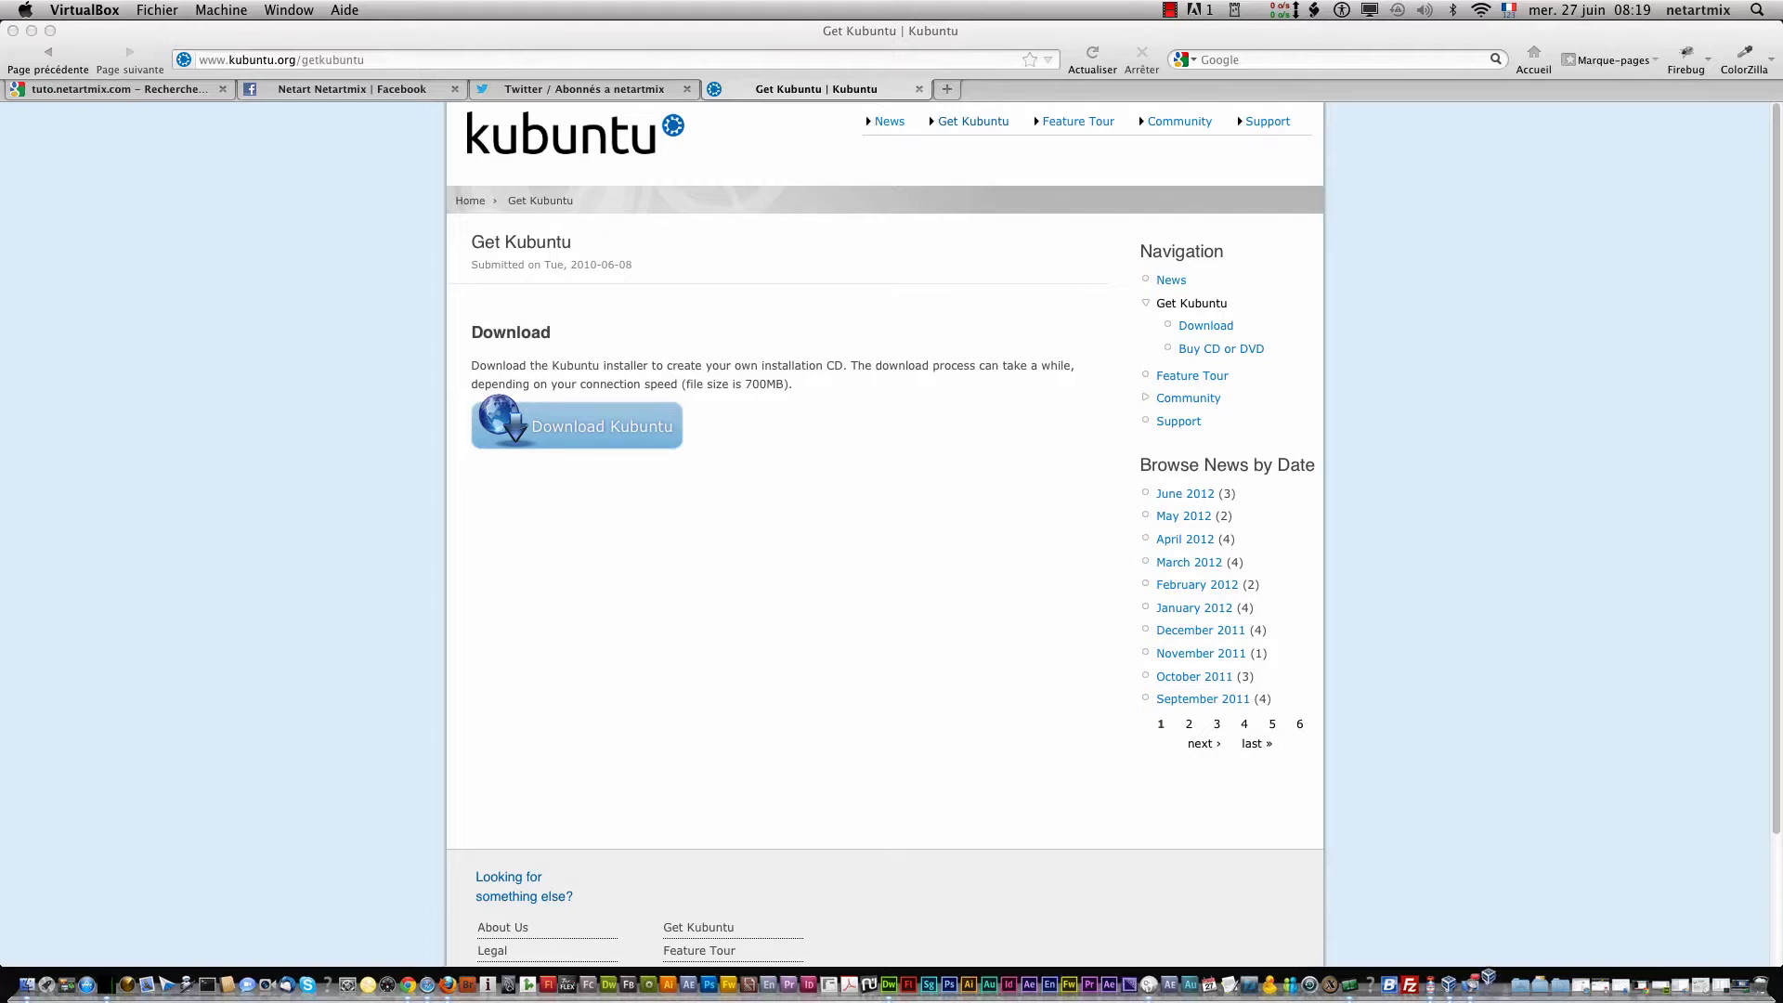
Step: Switch the machine_kubuntu12.04 virtual machine window to scaled mode and enlarge it so the boot menu fills most of the screen height
left_click_drag(704, 258, 372, 47)
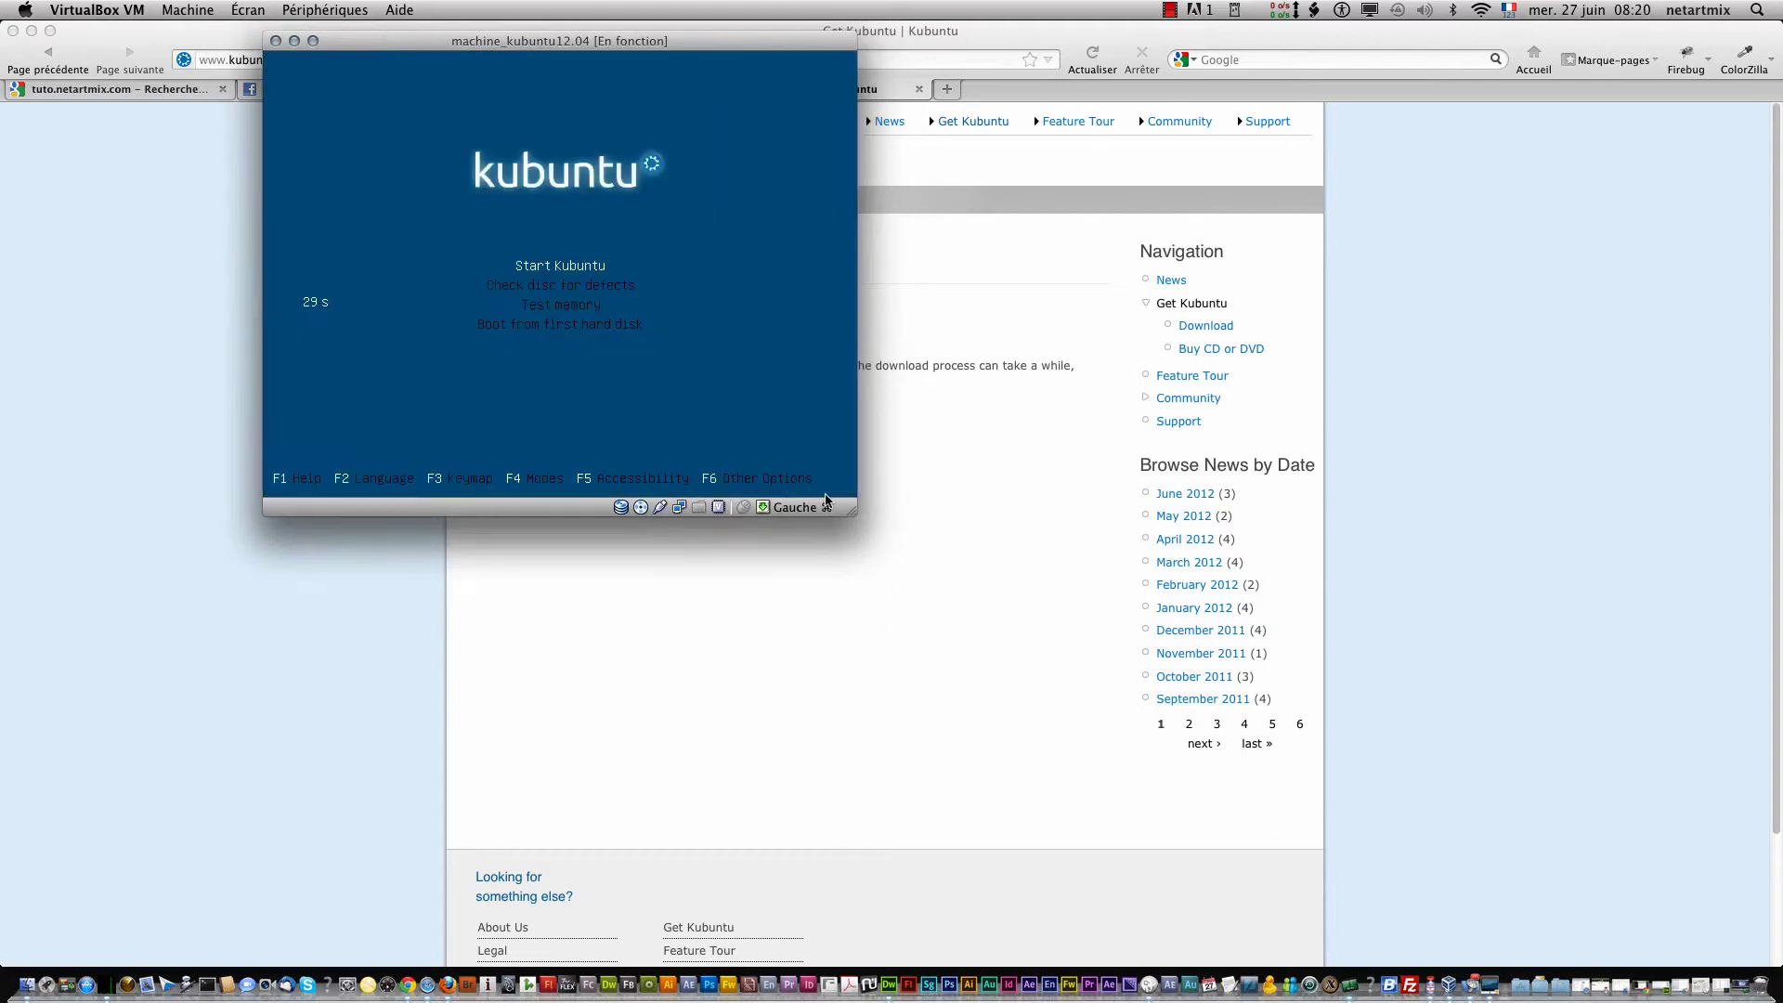
left_click_drag(847, 511, 1529, 961)
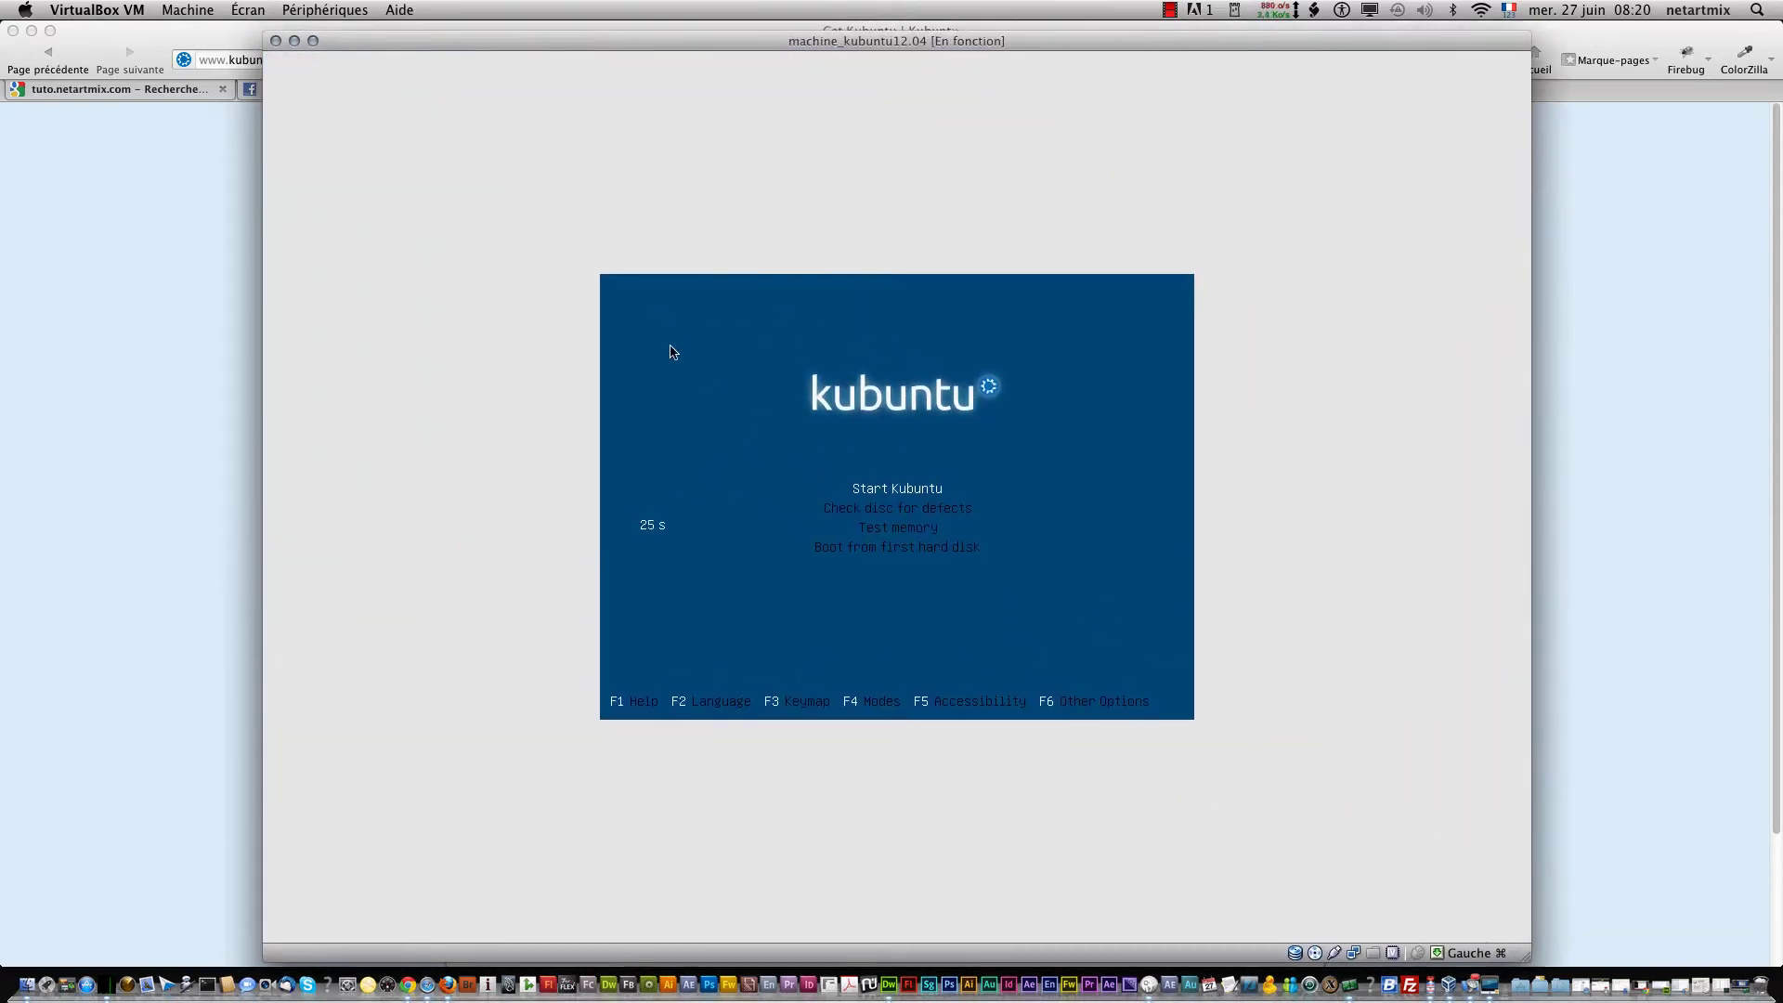
left_click(248, 9)
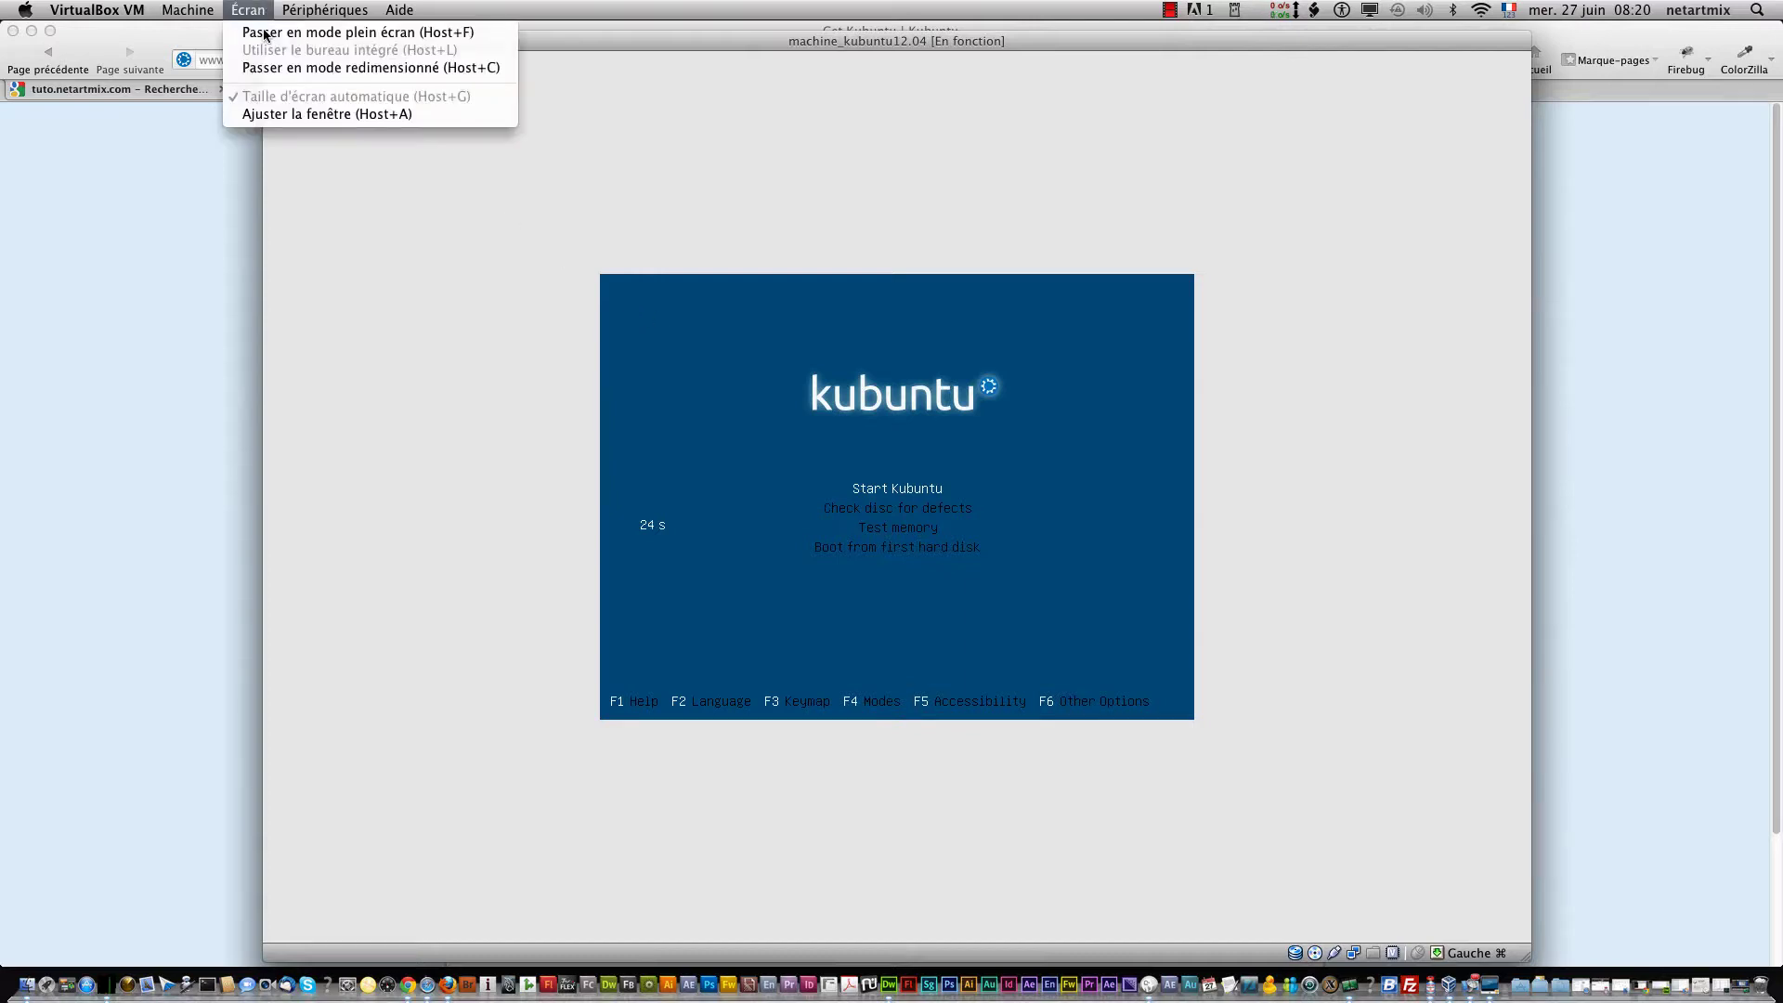
left_click(306, 70)
left_click_drag(789, 276, 402, 43)
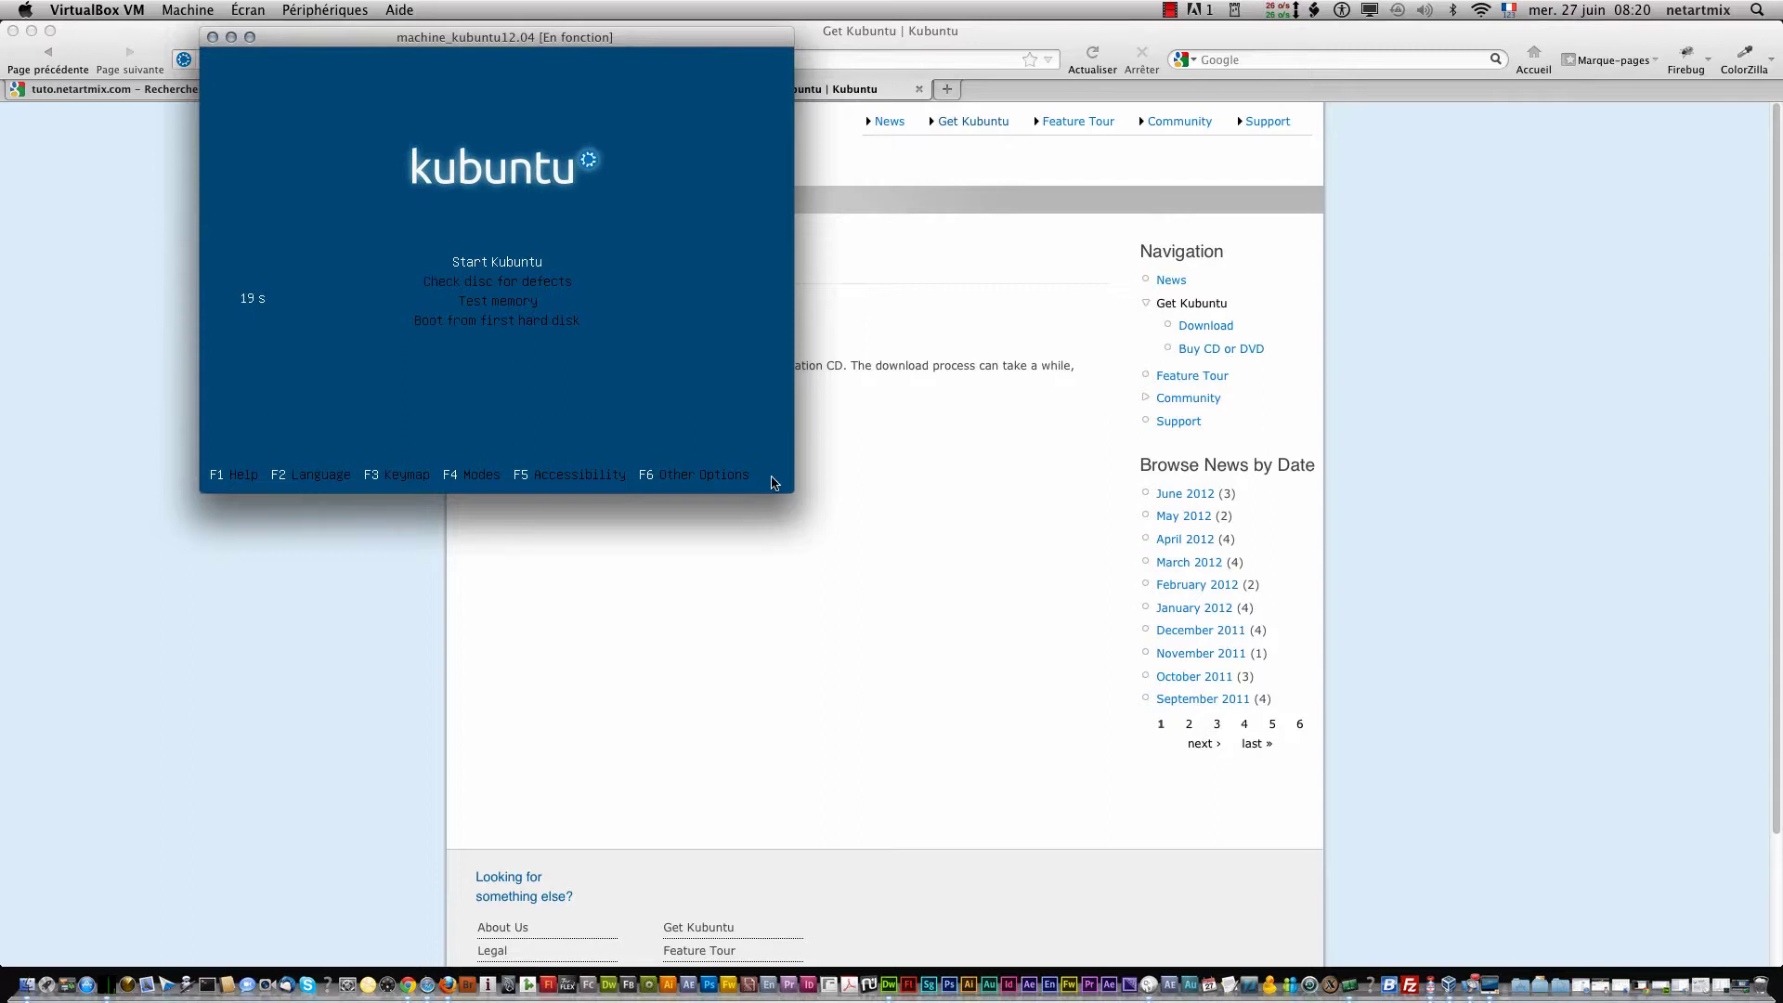
left_click_drag(792, 490, 1333, 726)
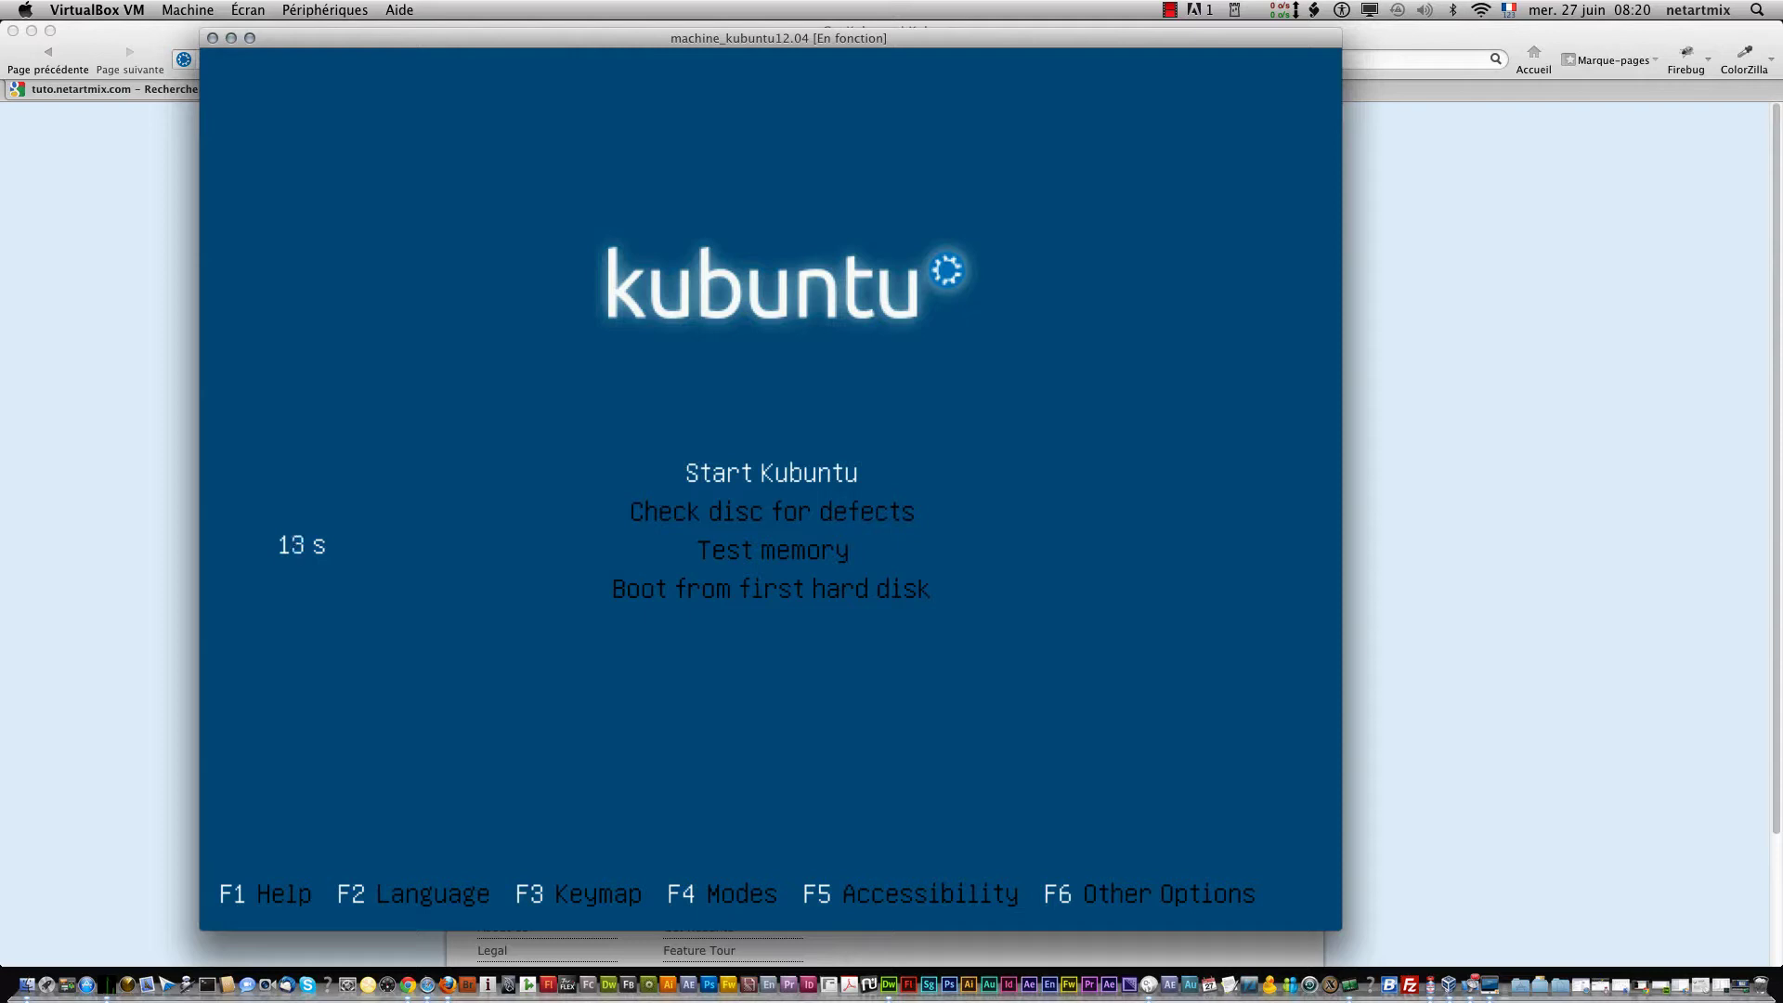
Step: Return the virtual machine window to normal mode, enlarge it for comparison, and restore scaled mode
key("super+c")
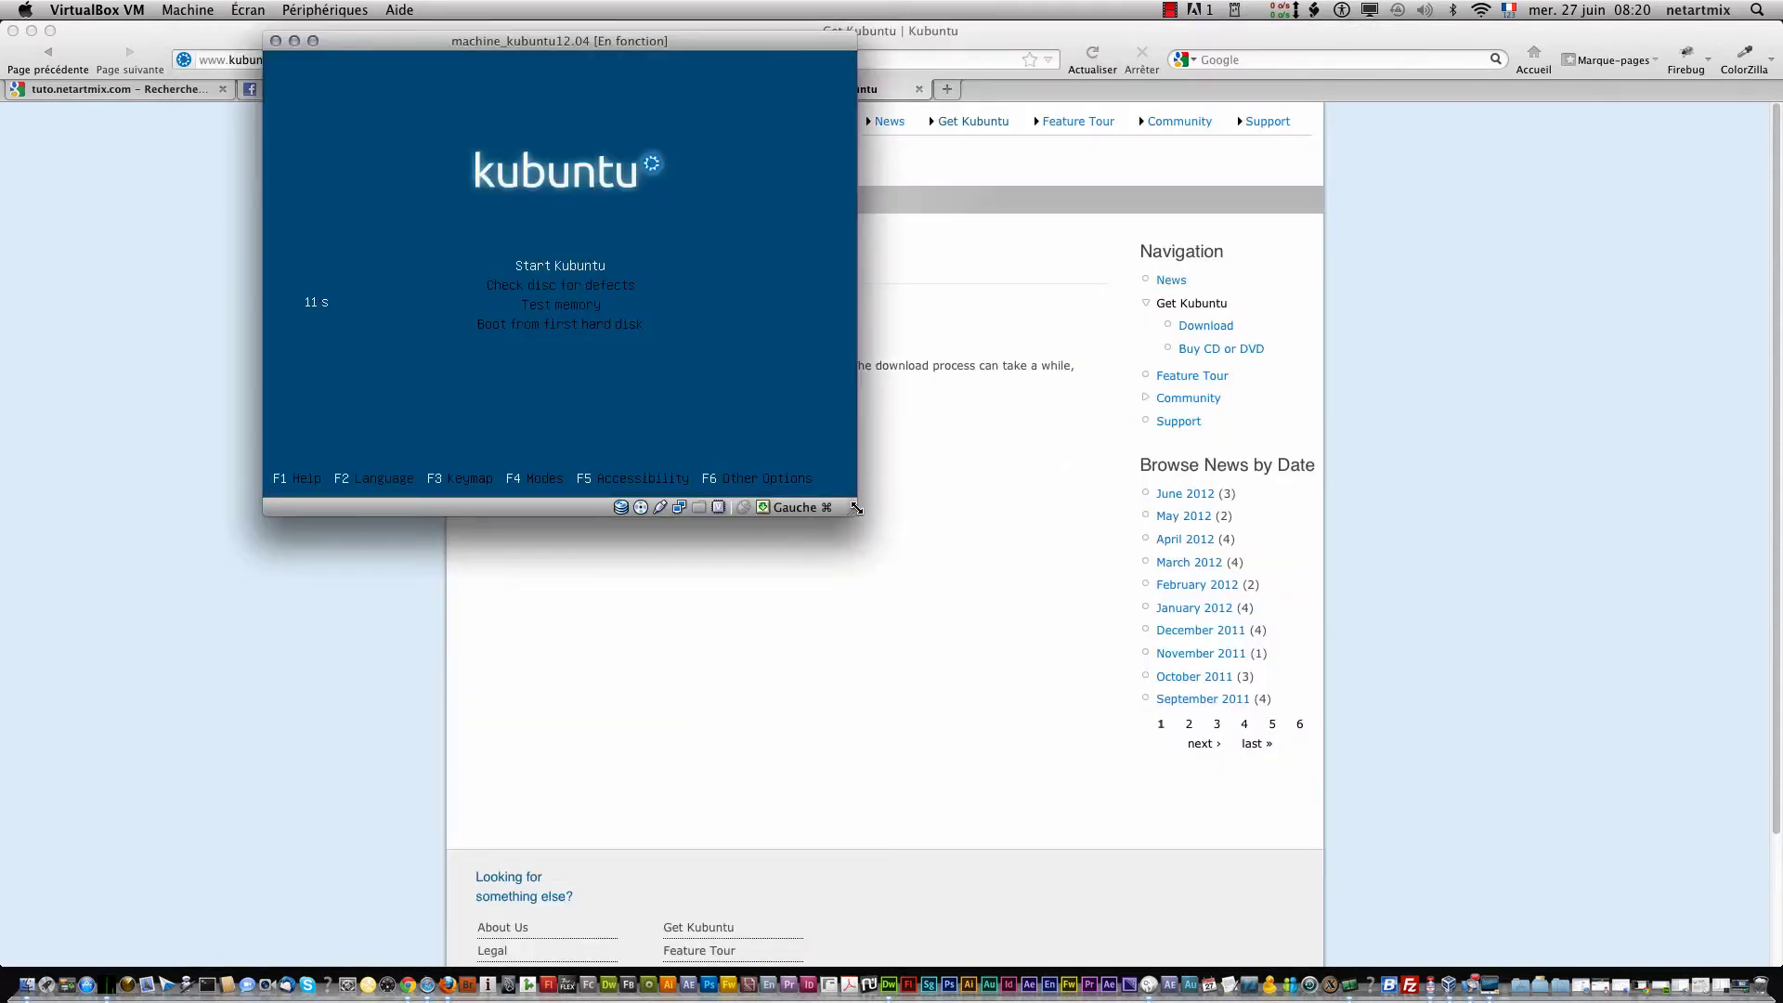
left_click_drag(855, 508, 1330, 780)
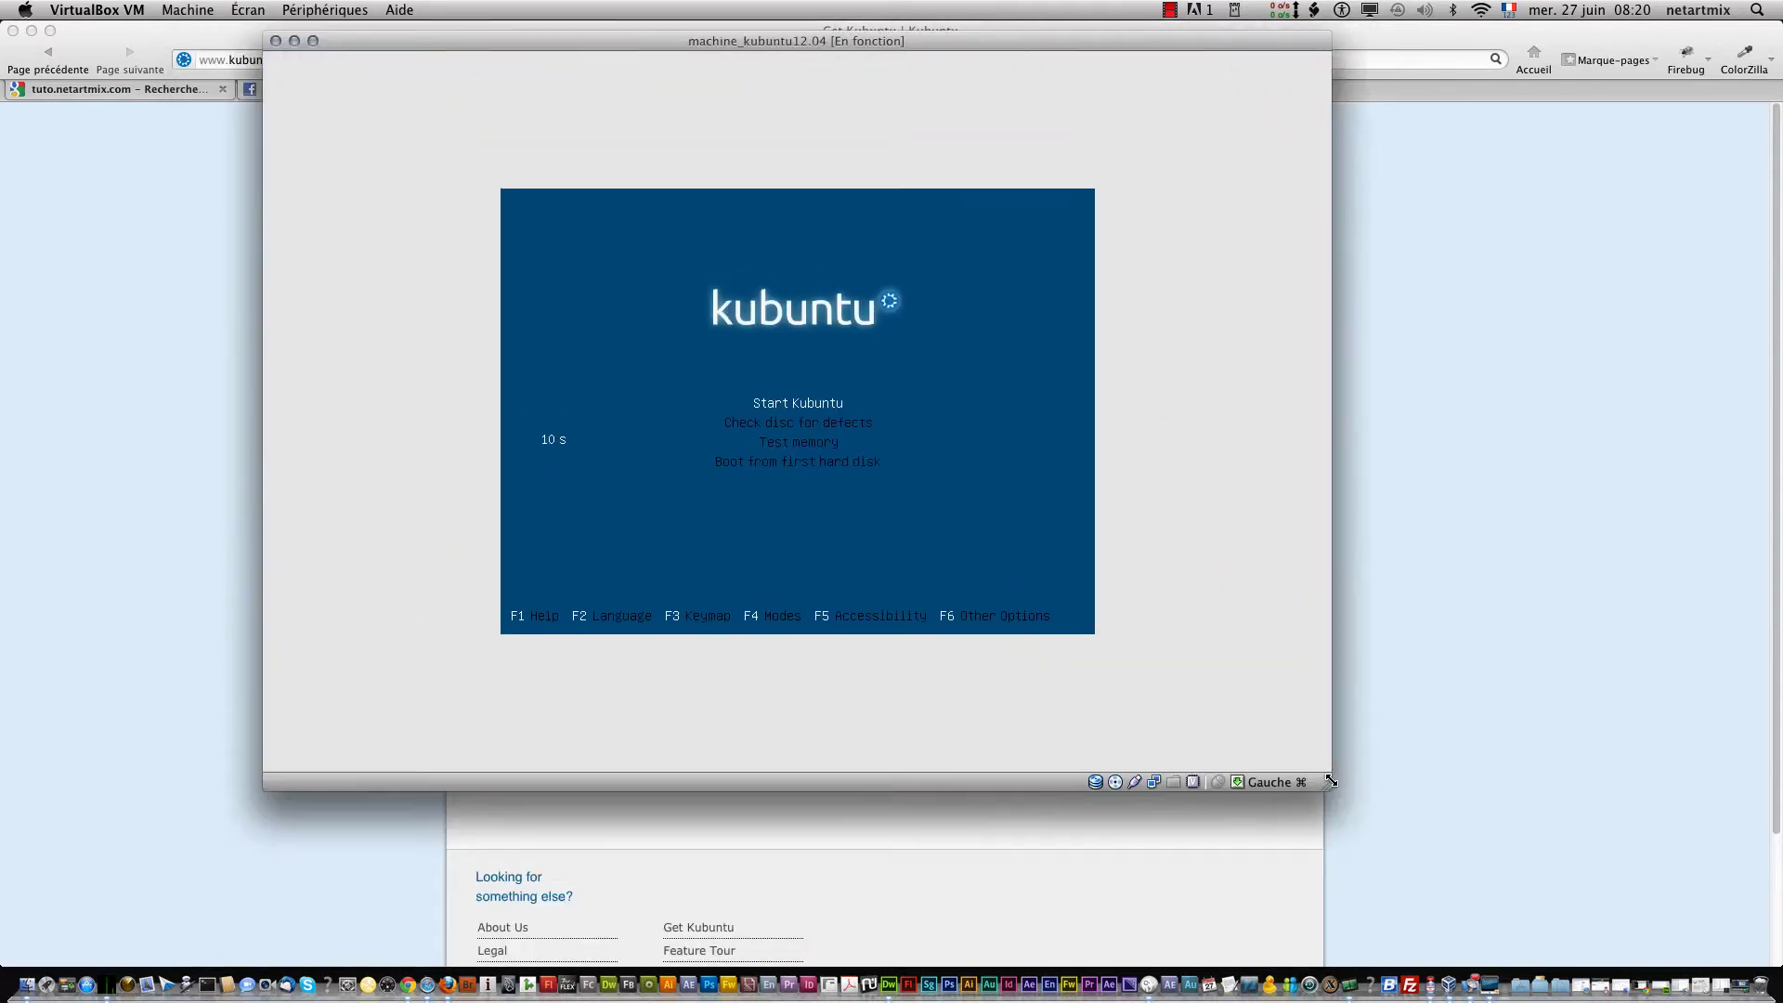
left_click(243, 9)
left_click(279, 69)
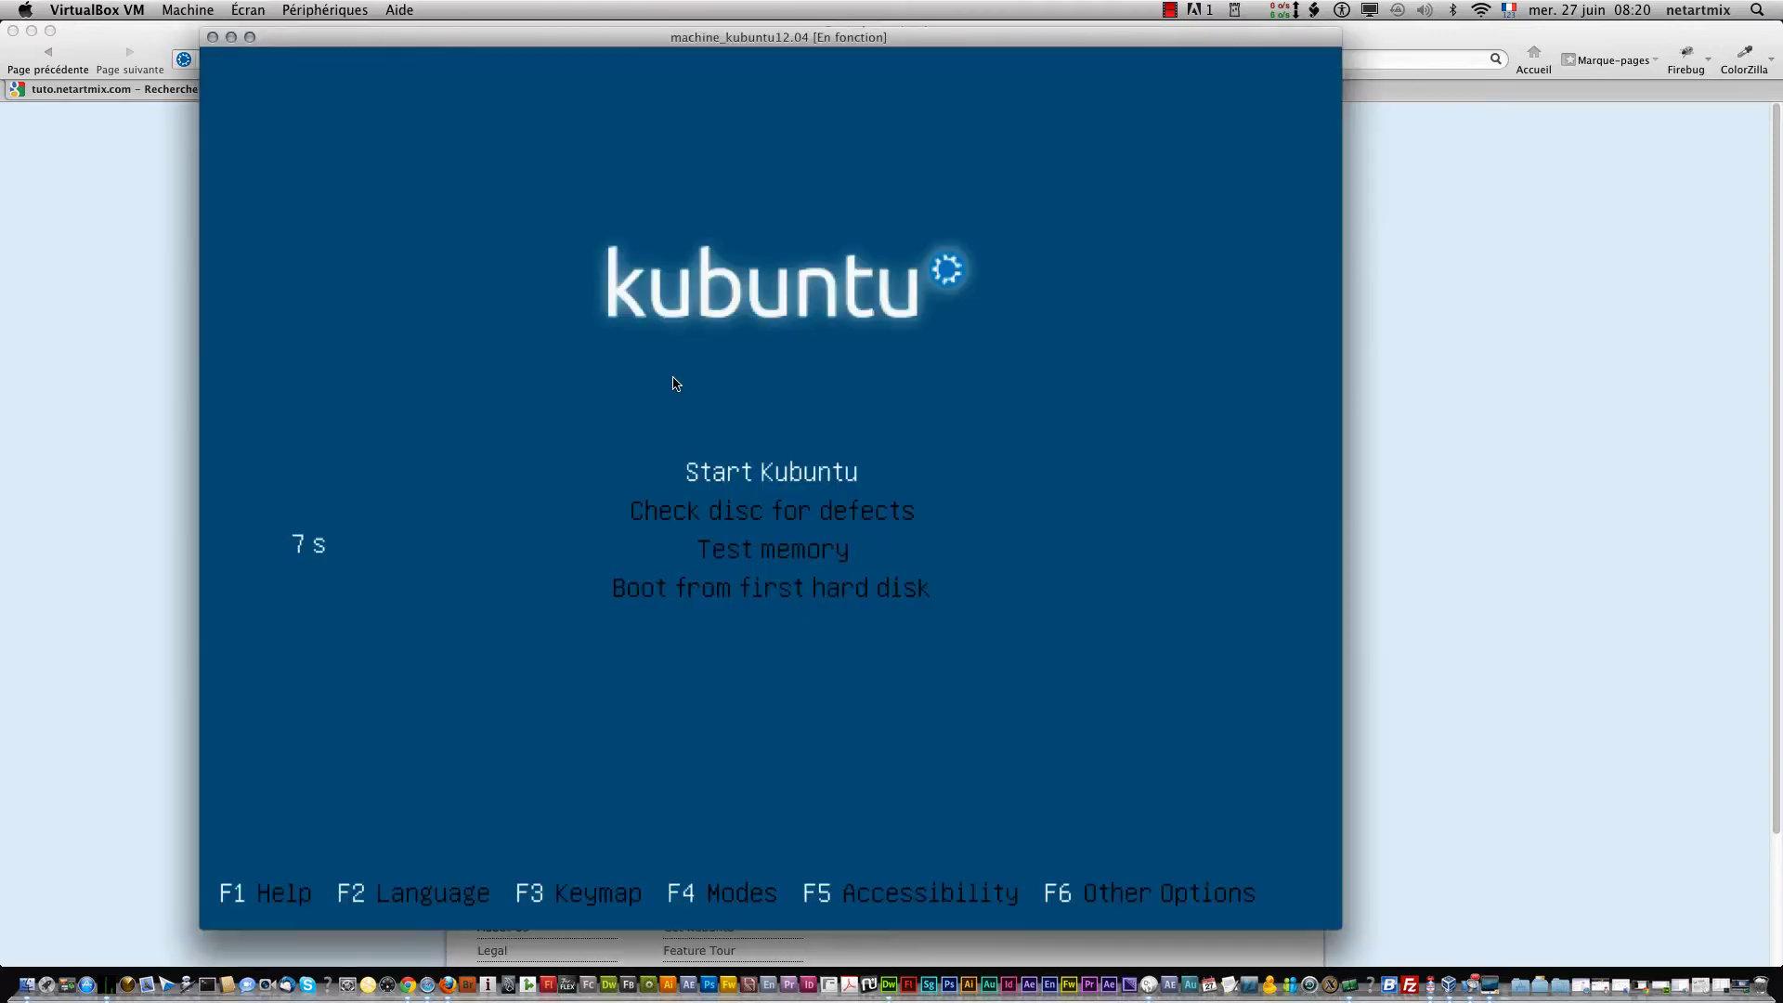
Step: Boot the virtual machine with the Start Kubuntu option of the live disc's boot menu
key("Return")
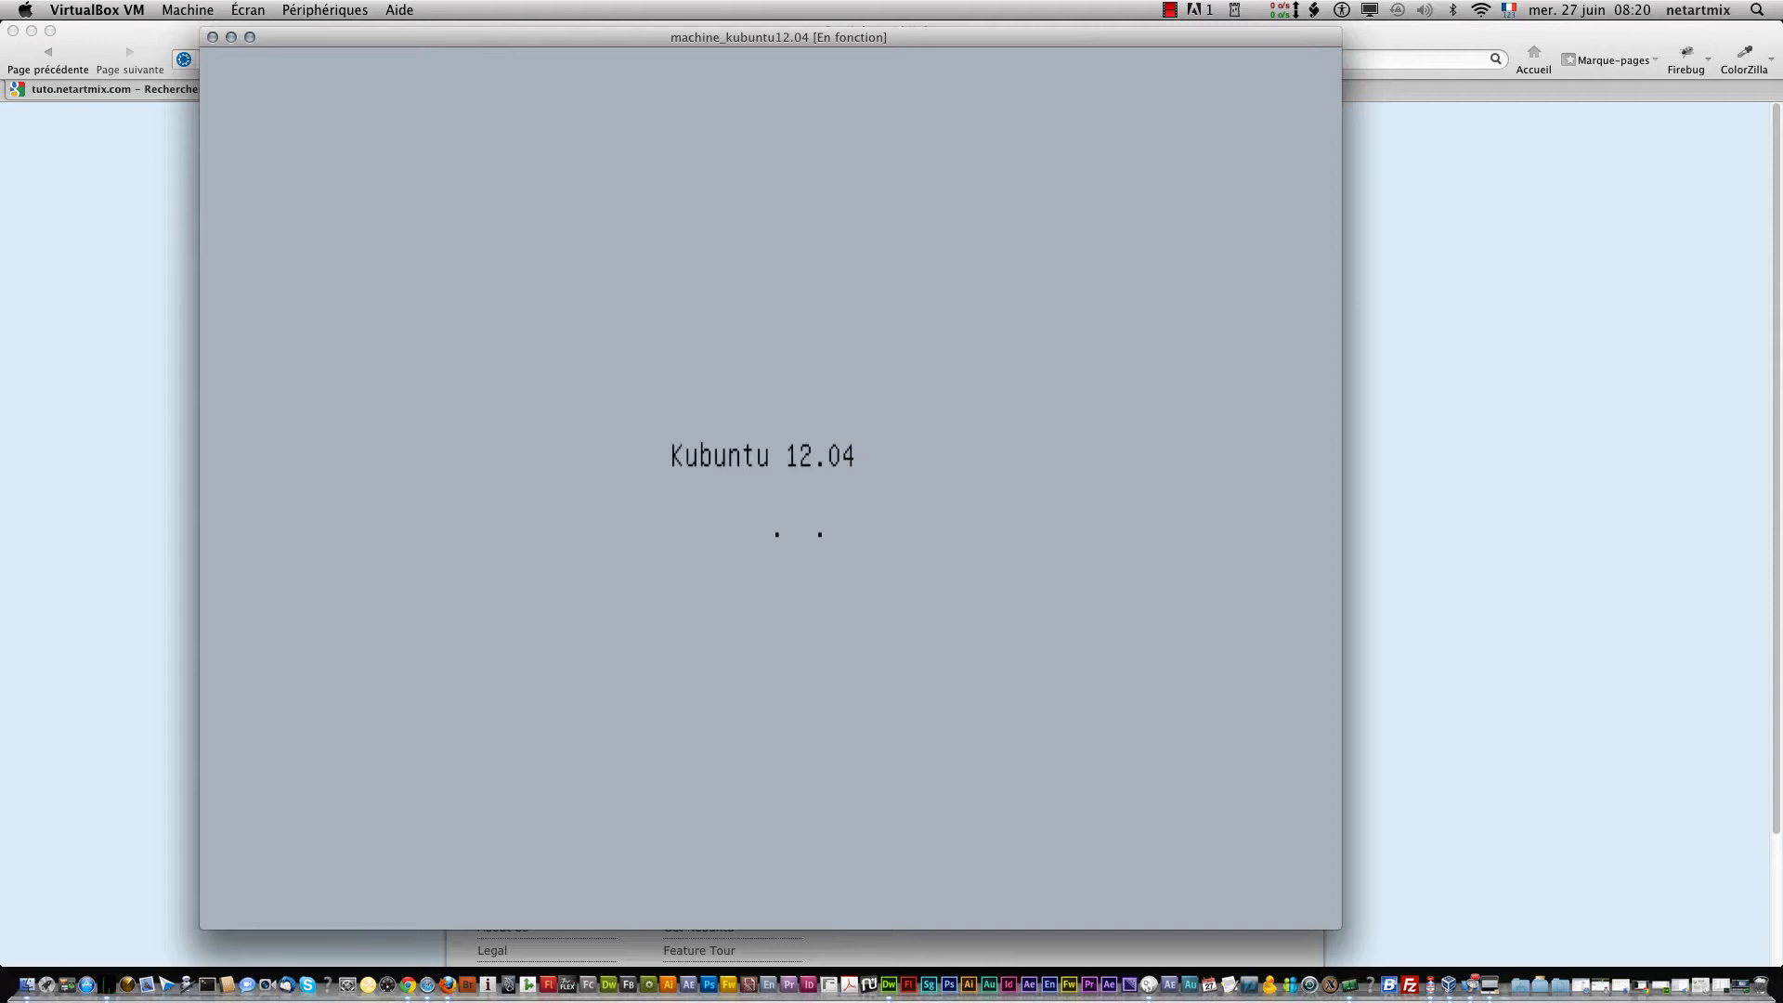
left_click(1166, 16)
left_click(1214, 52)
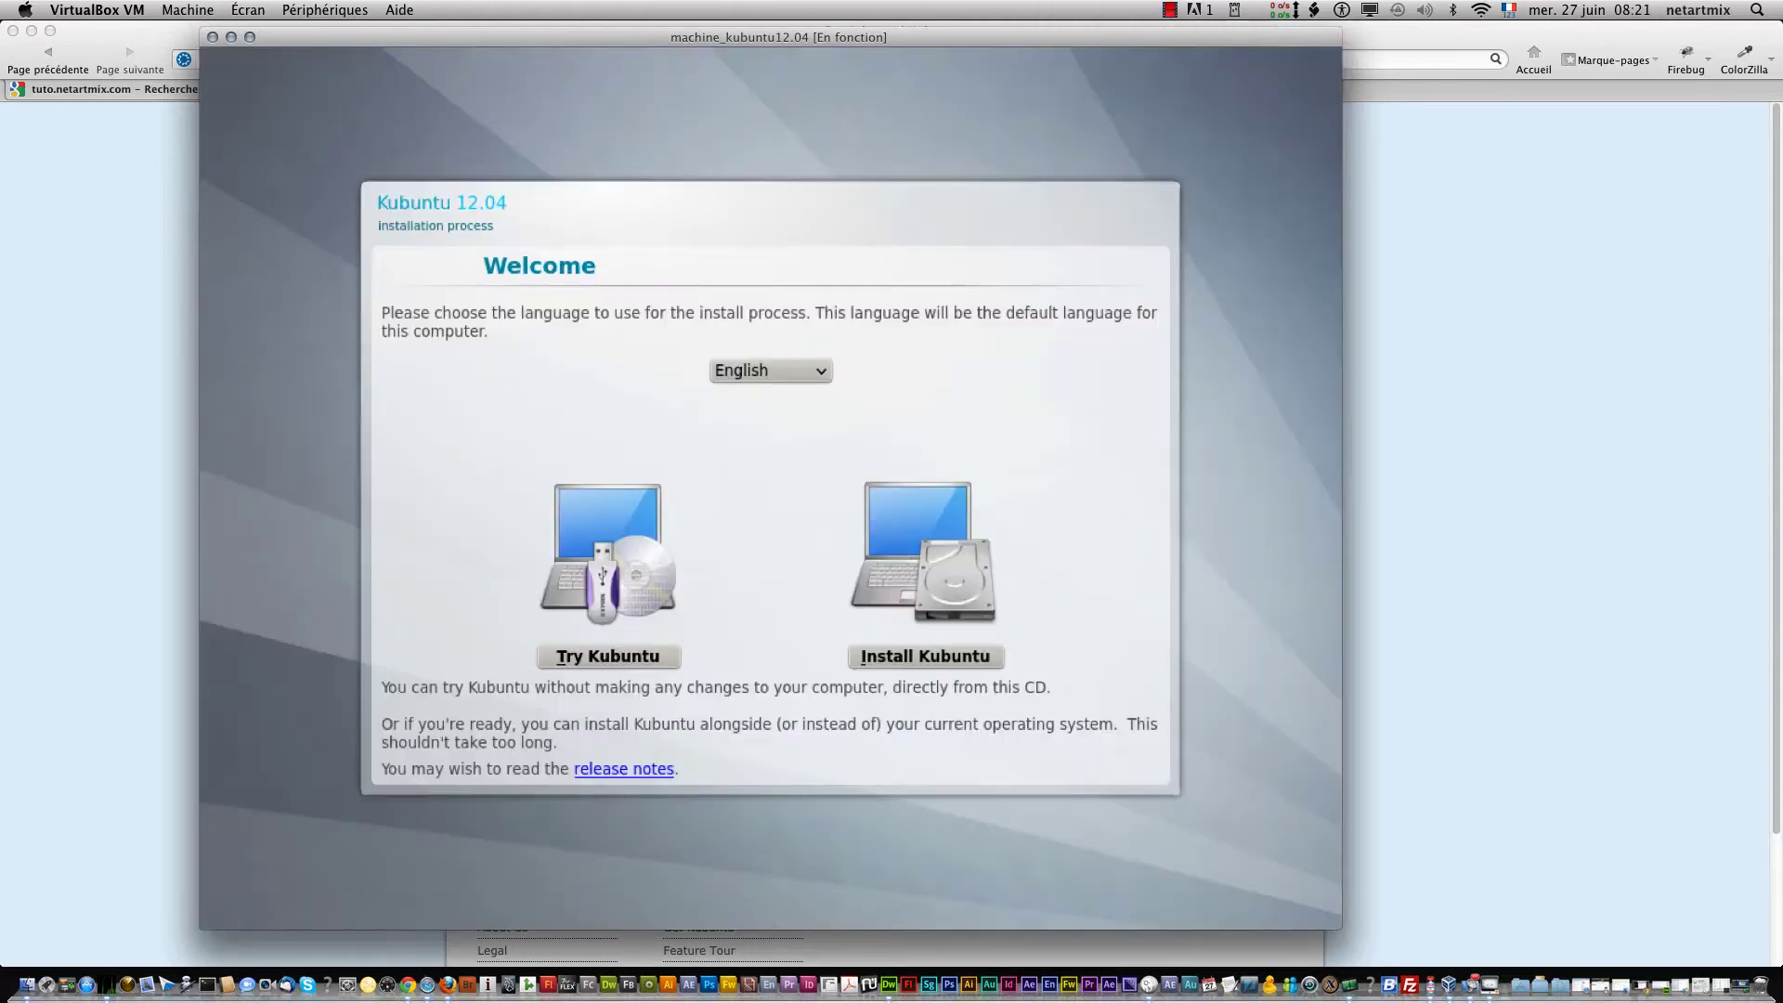
Step: Set the language to Français on the Kubuntu 12.04 installer's welcome page
key("super+Tab")
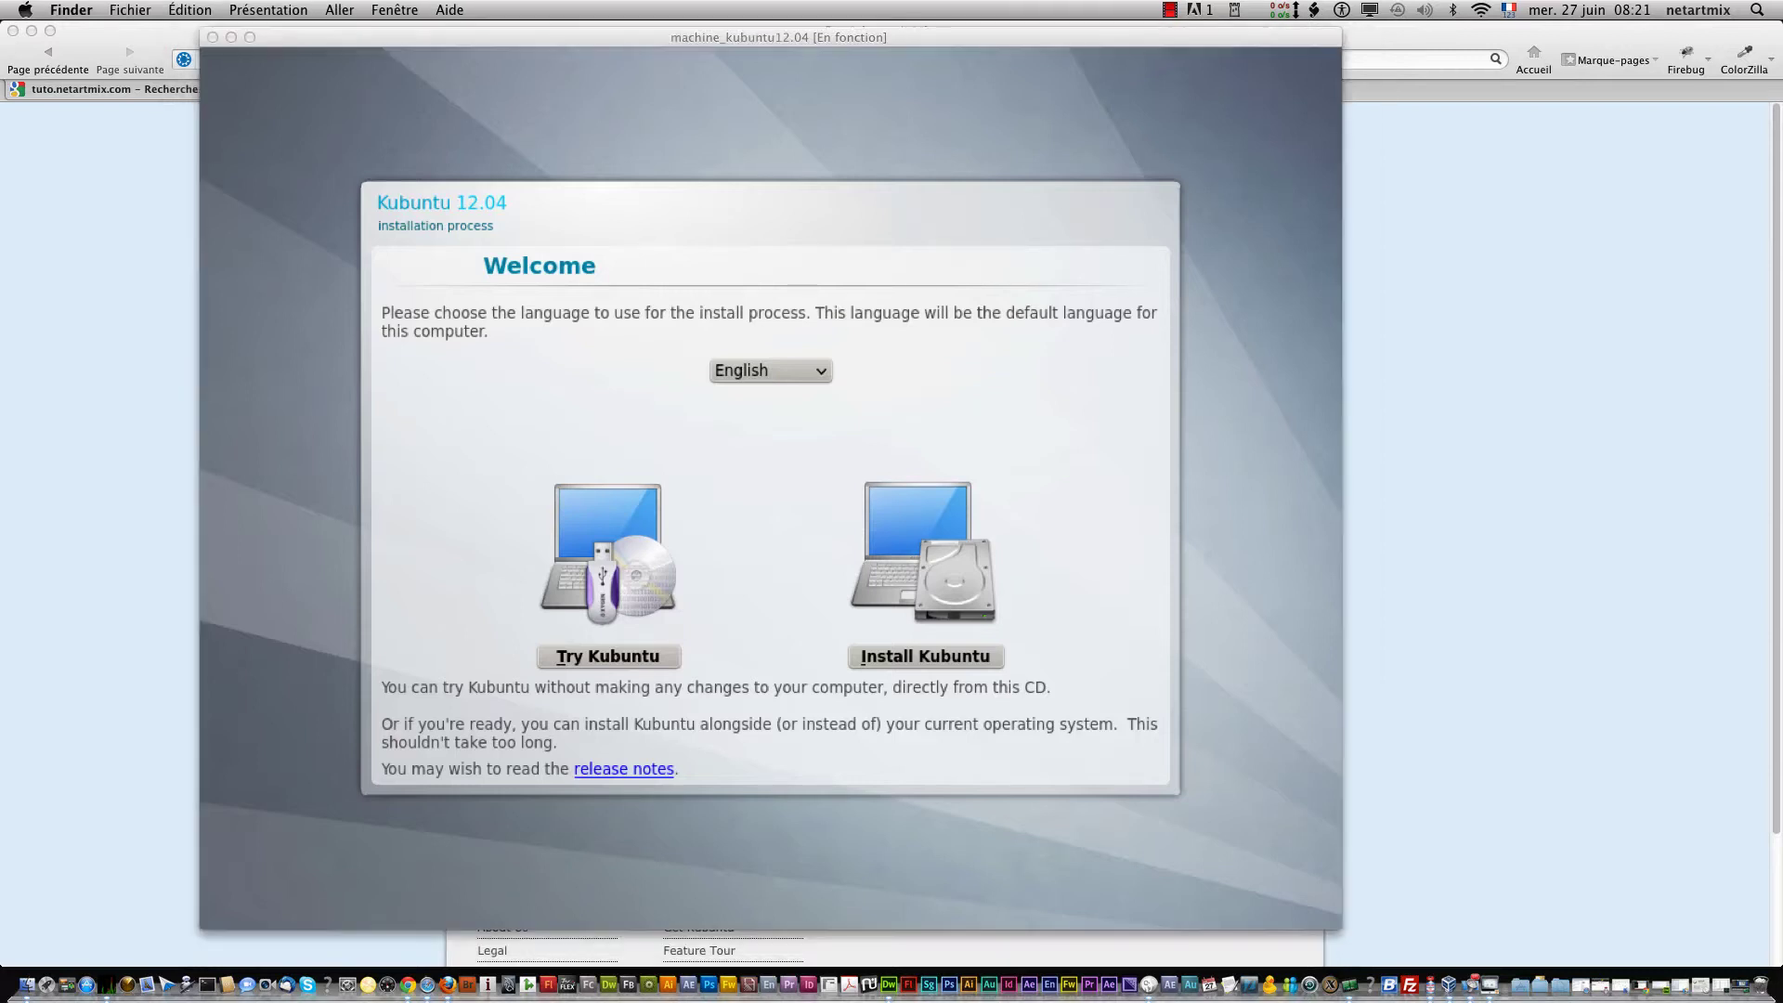
left_click(846, 373)
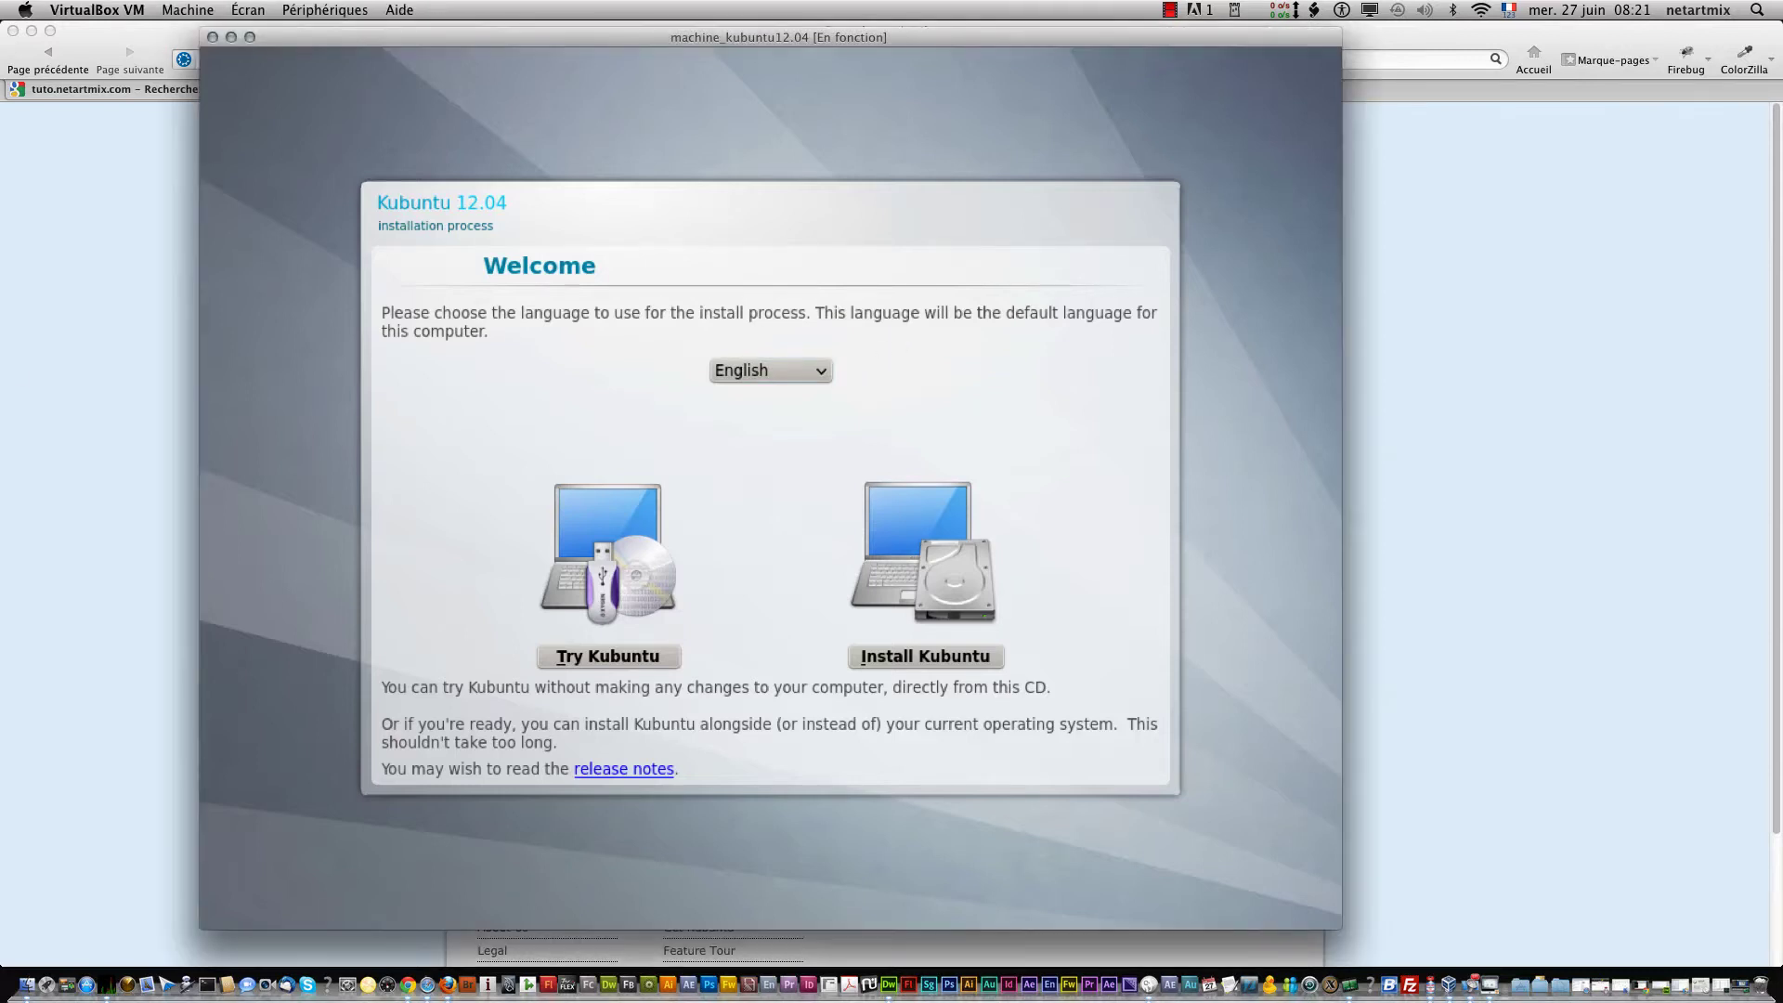
left_click(816, 372)
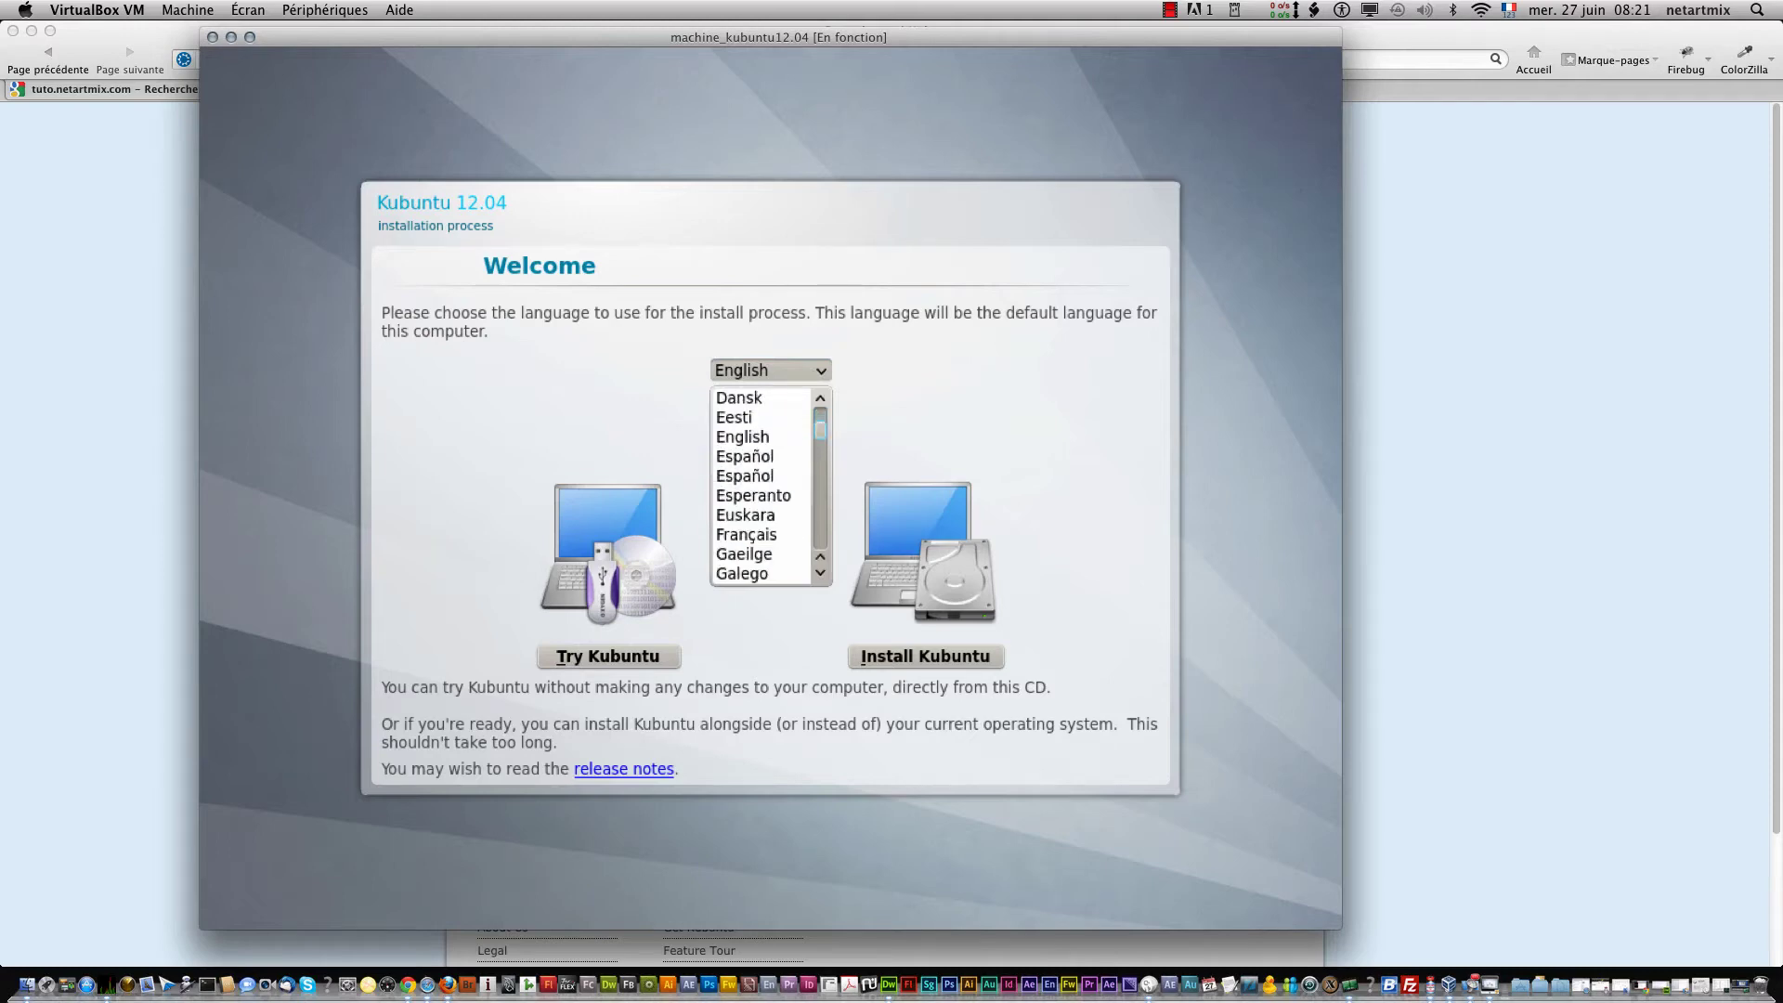
left_click_drag(821, 420, 822, 432)
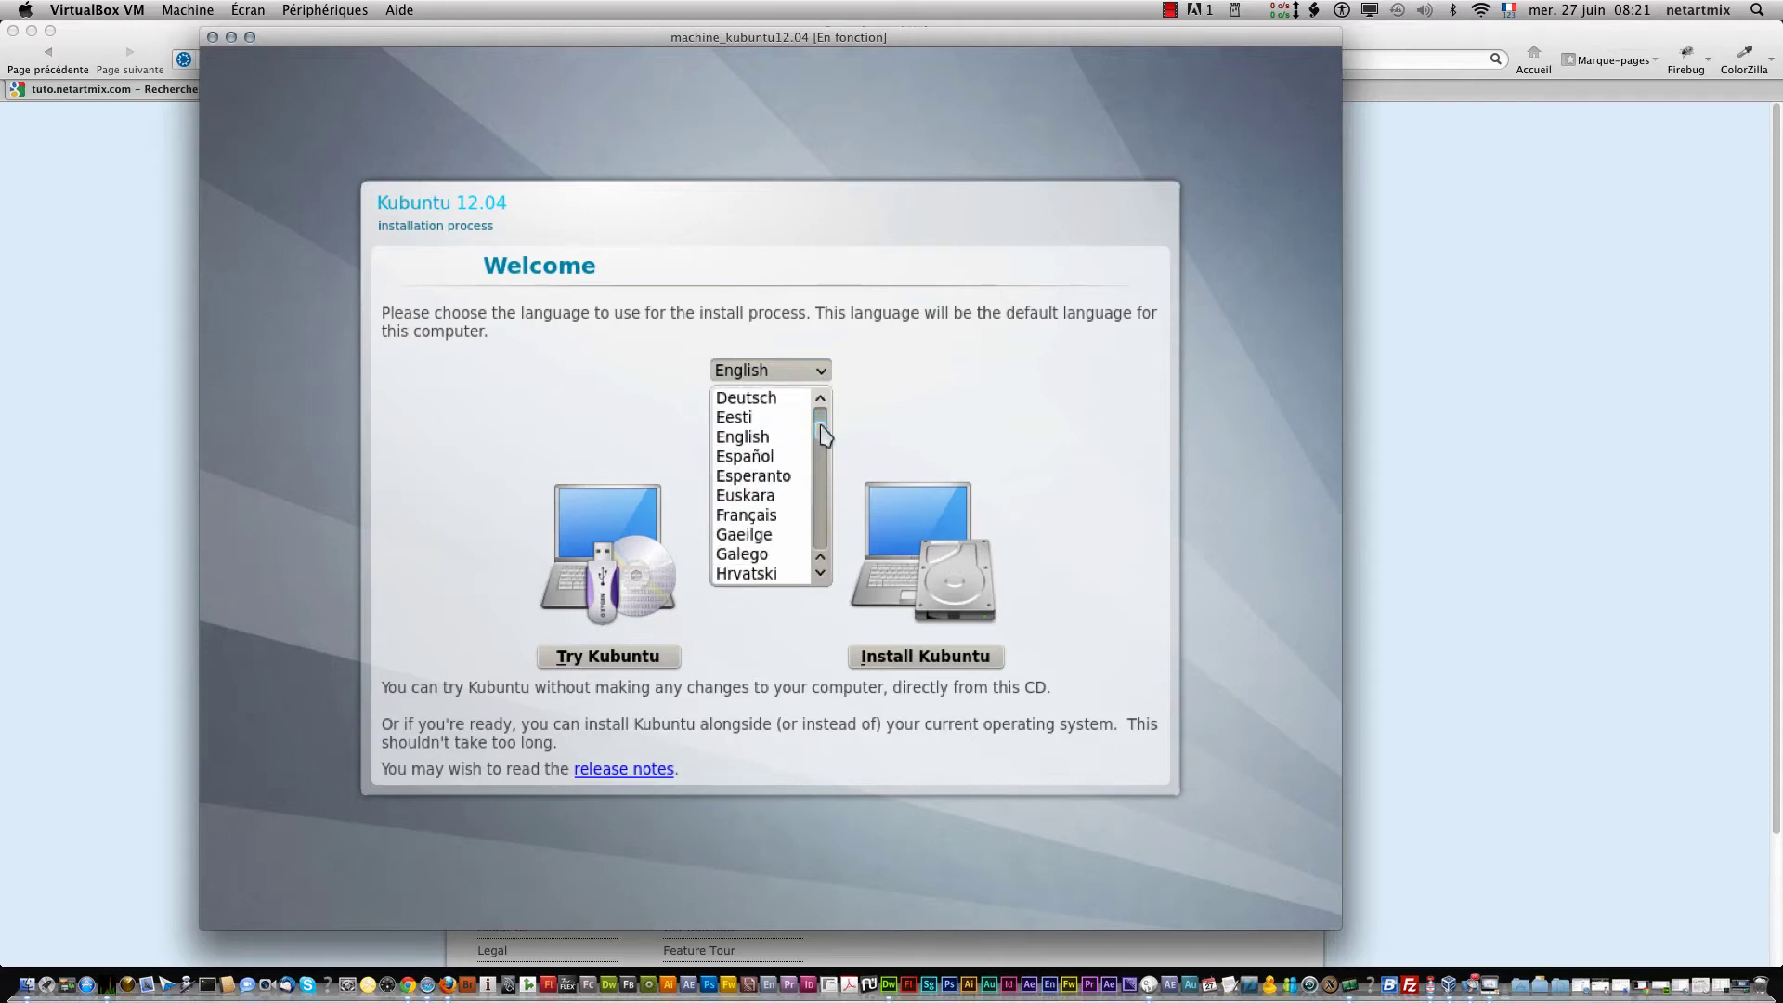
left_click(760, 516)
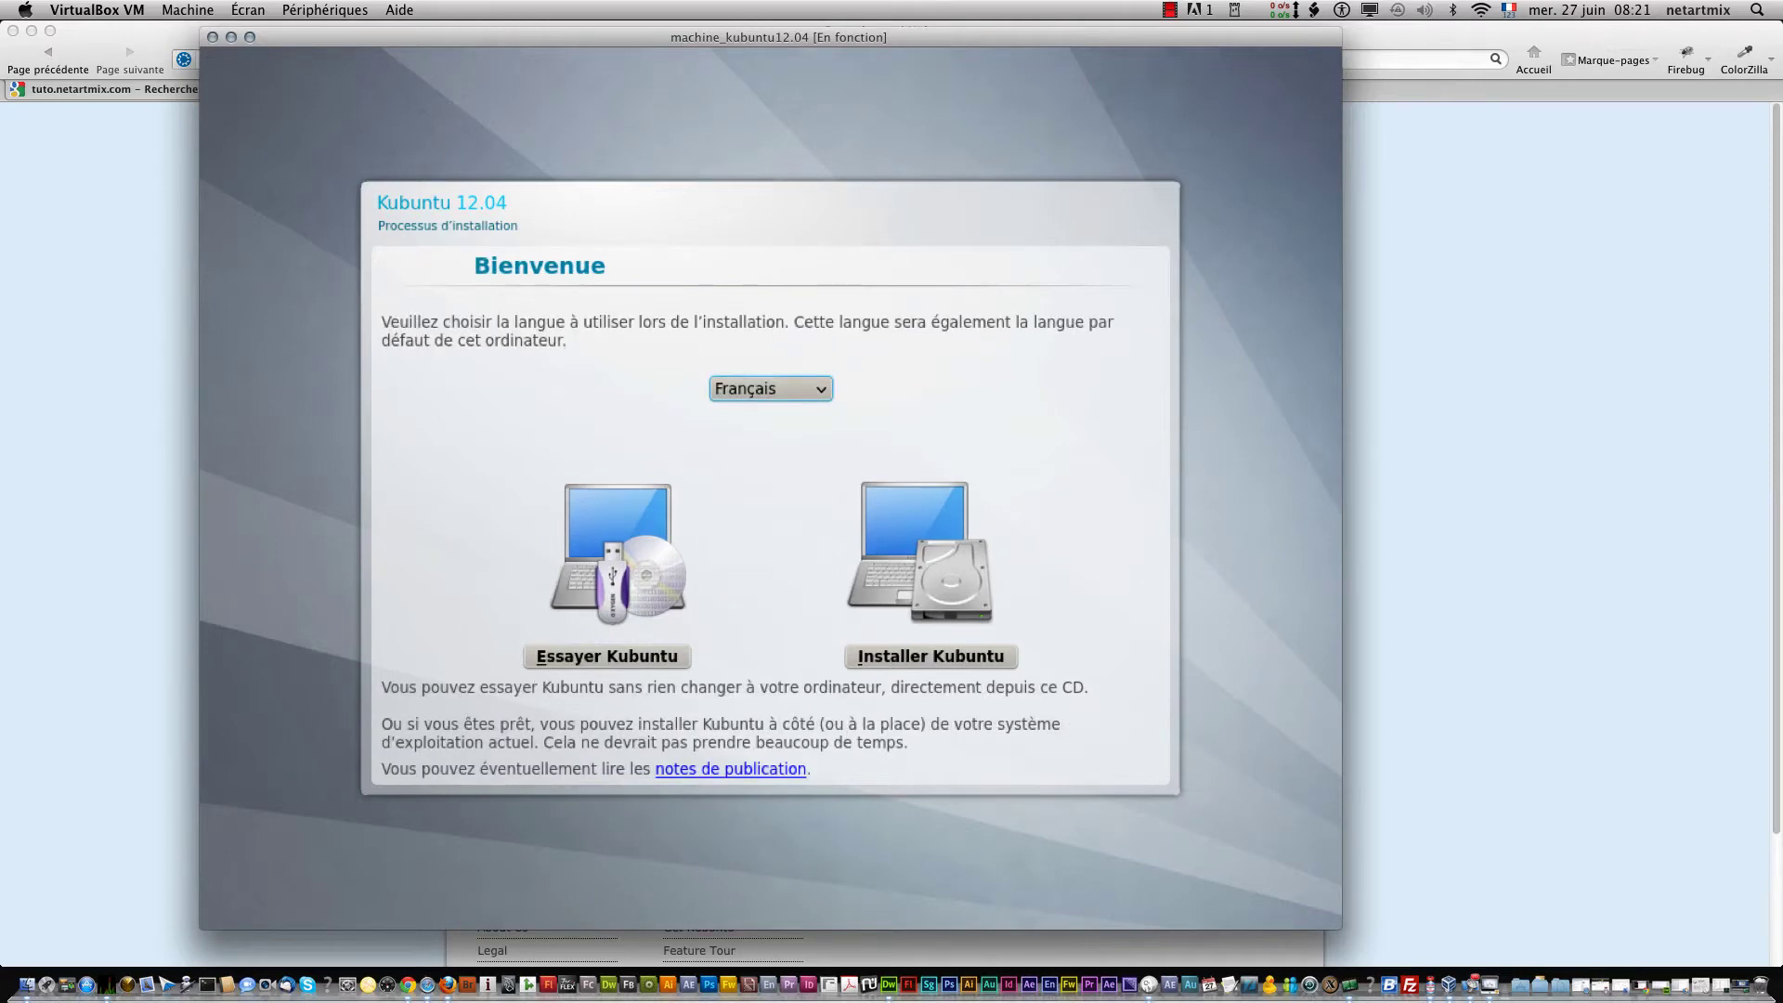
Step: Start the live trial session with Essayer Kubuntu instead of installing the system
left_click(639, 659)
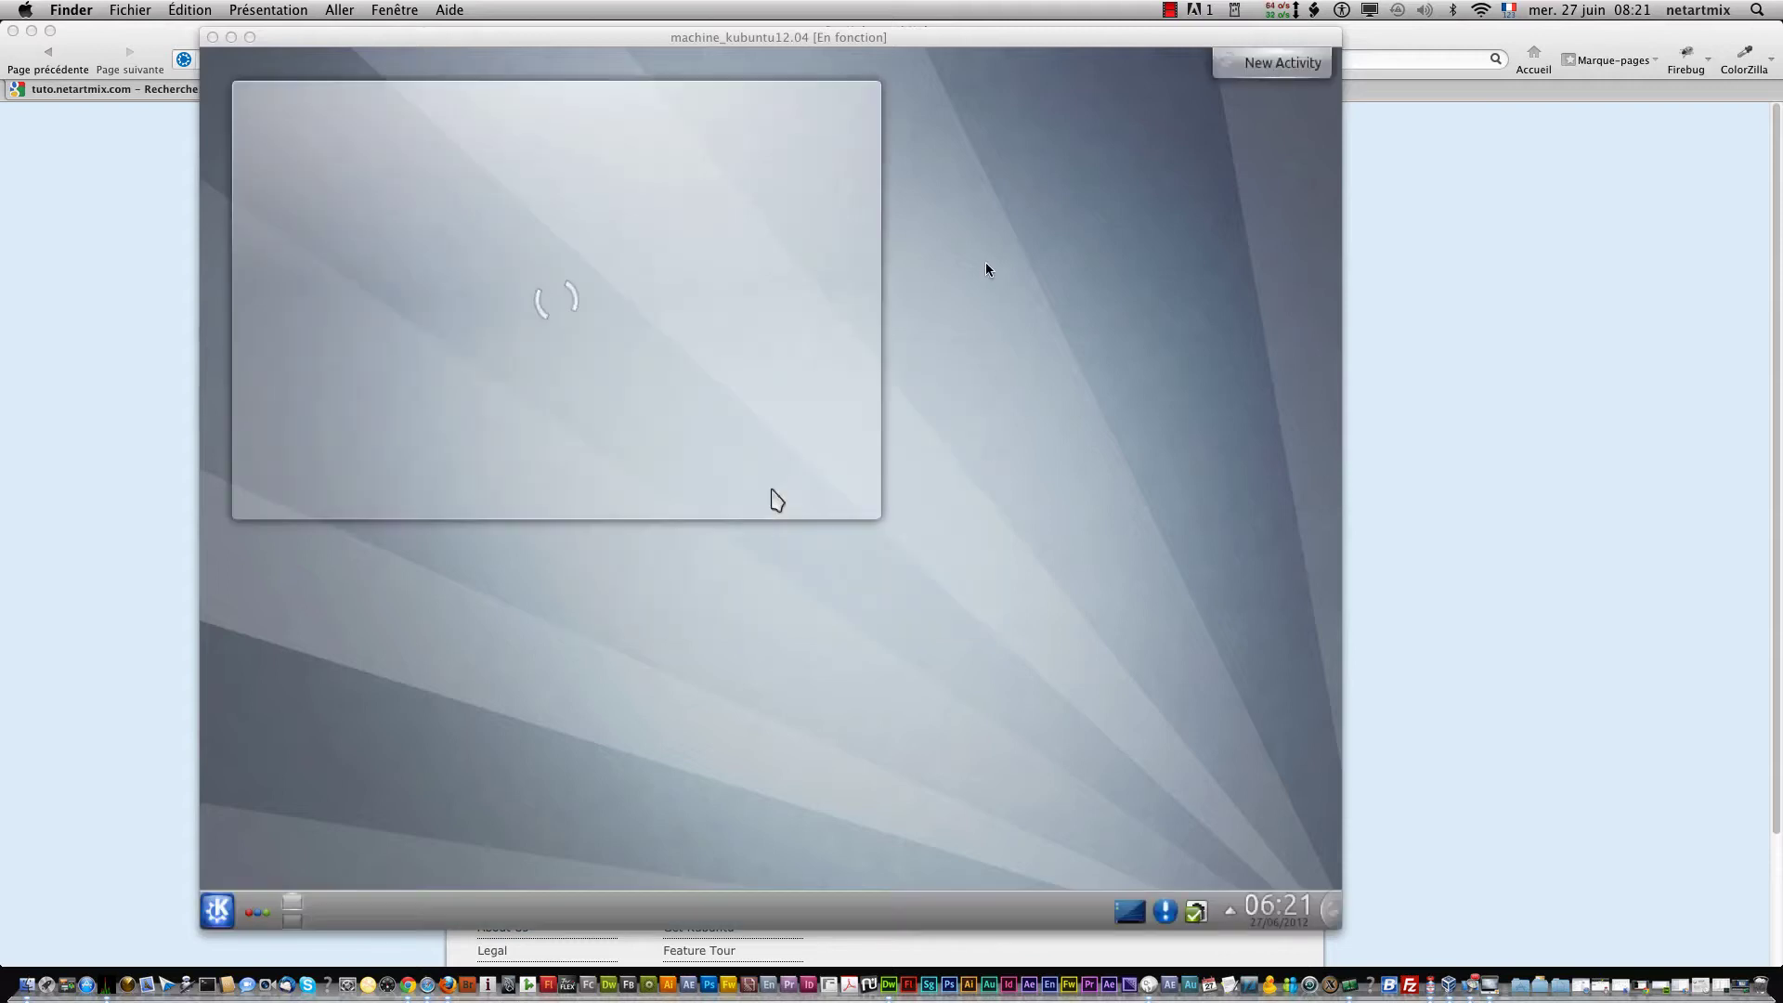
left_click(1192, 16)
left_click(951, 416)
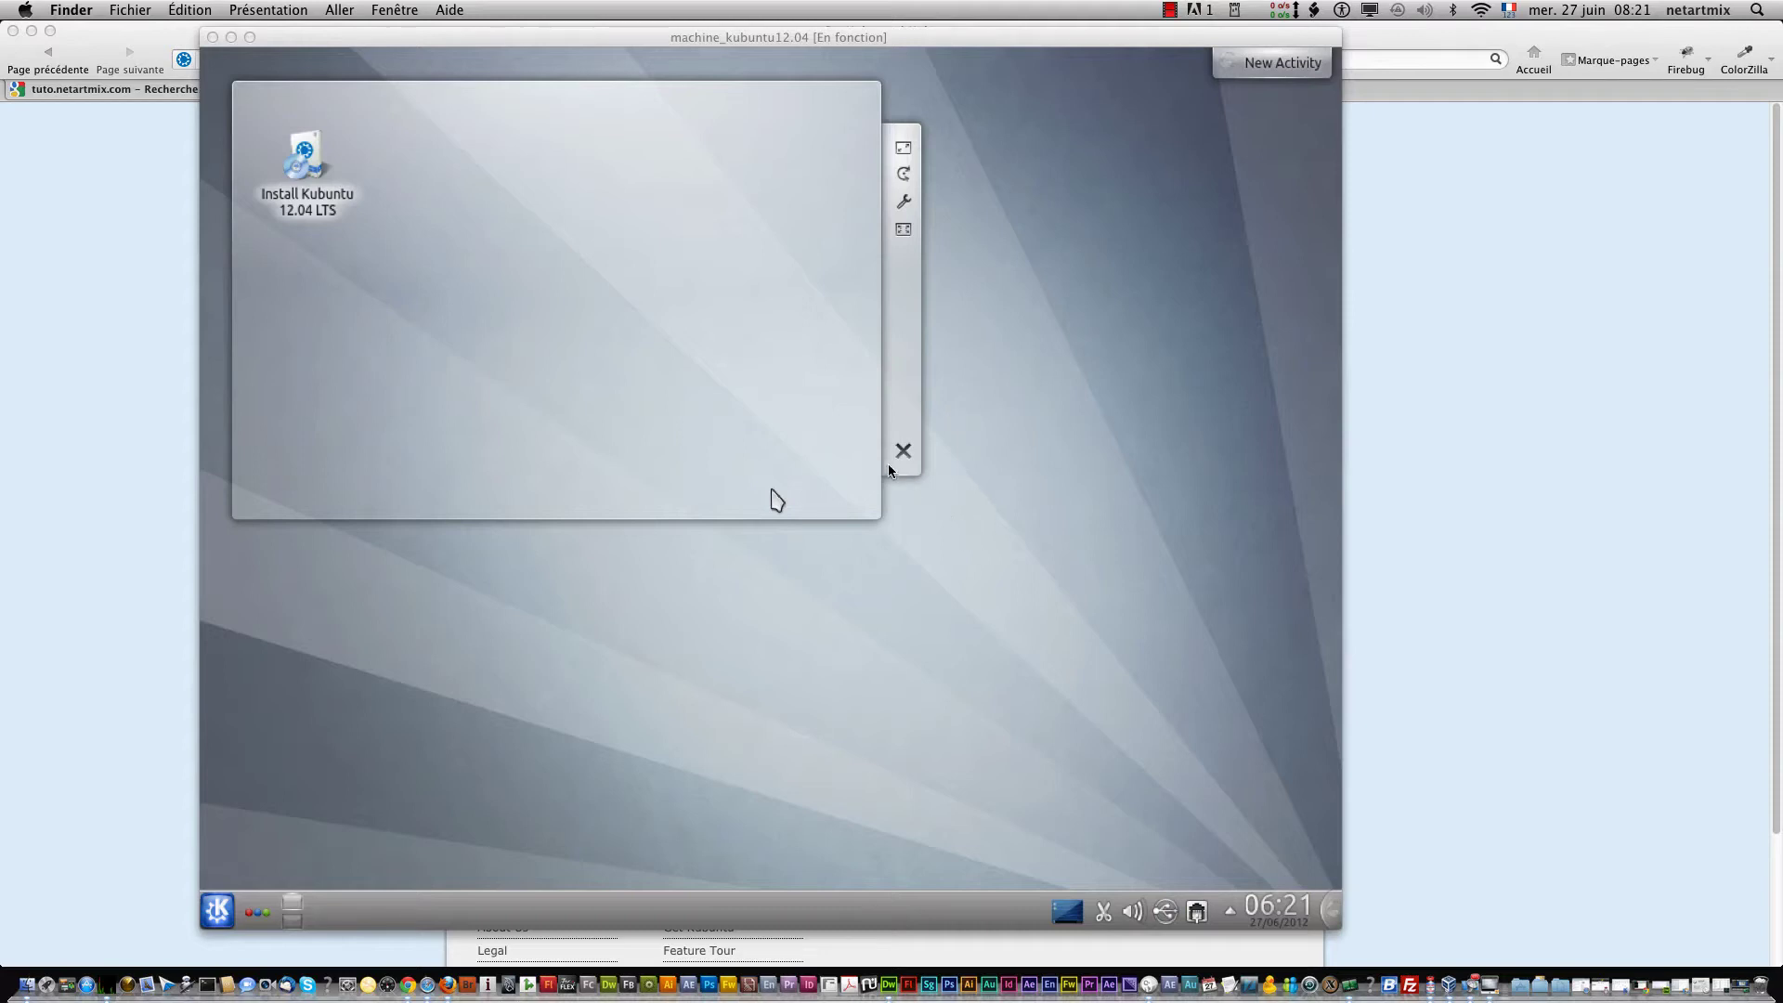
Step: Move the desktop folder widget slightly, and view the desktop folder briefly in a Dolphin window before closing it
left_click(847, 506)
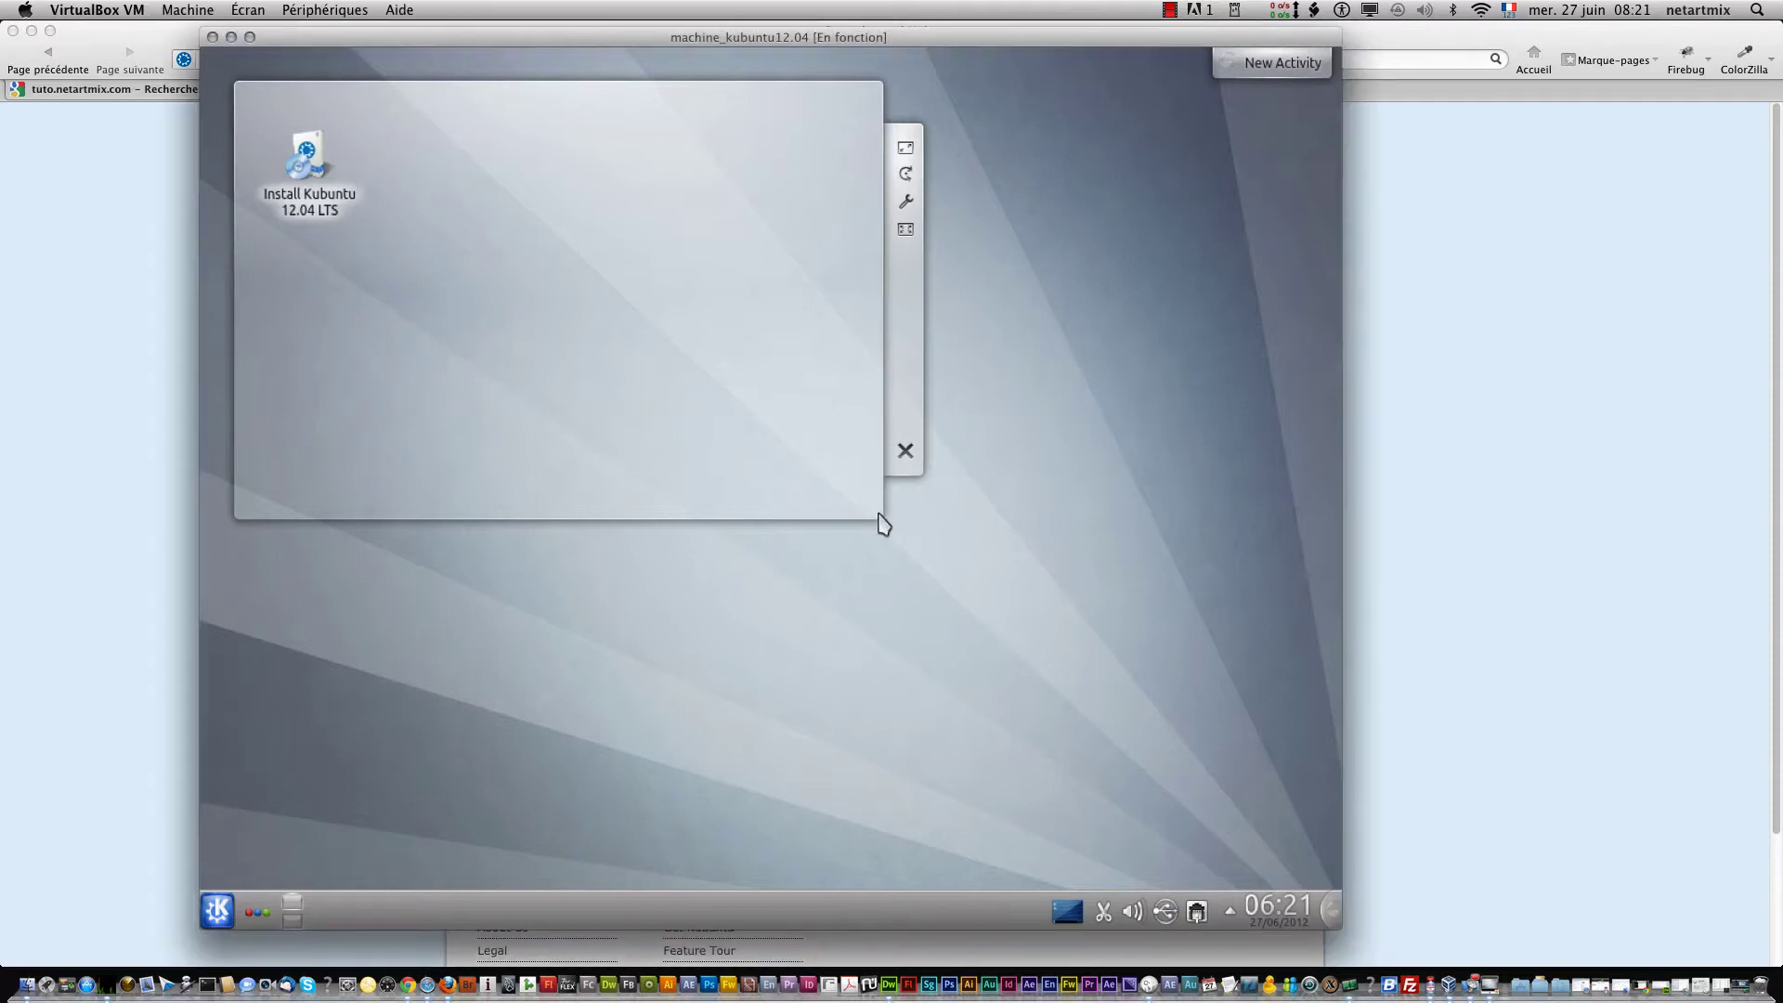
left_click_drag(883, 521, 911, 499)
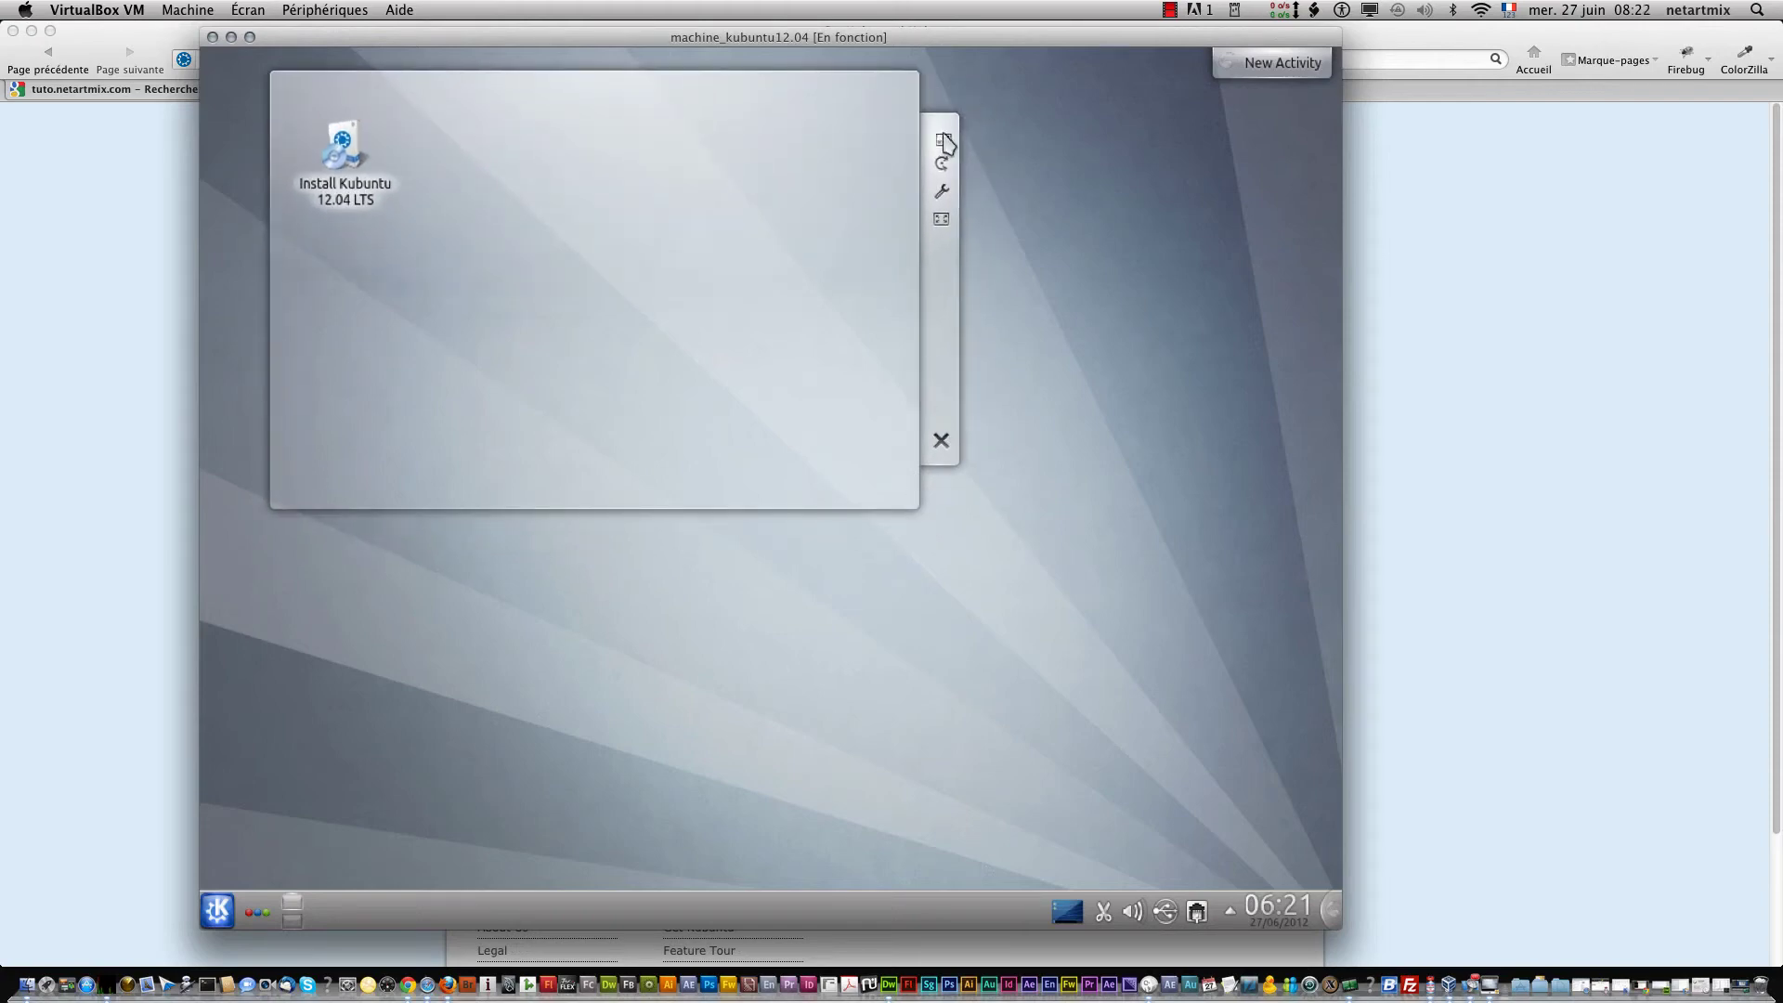
left_click(941, 221)
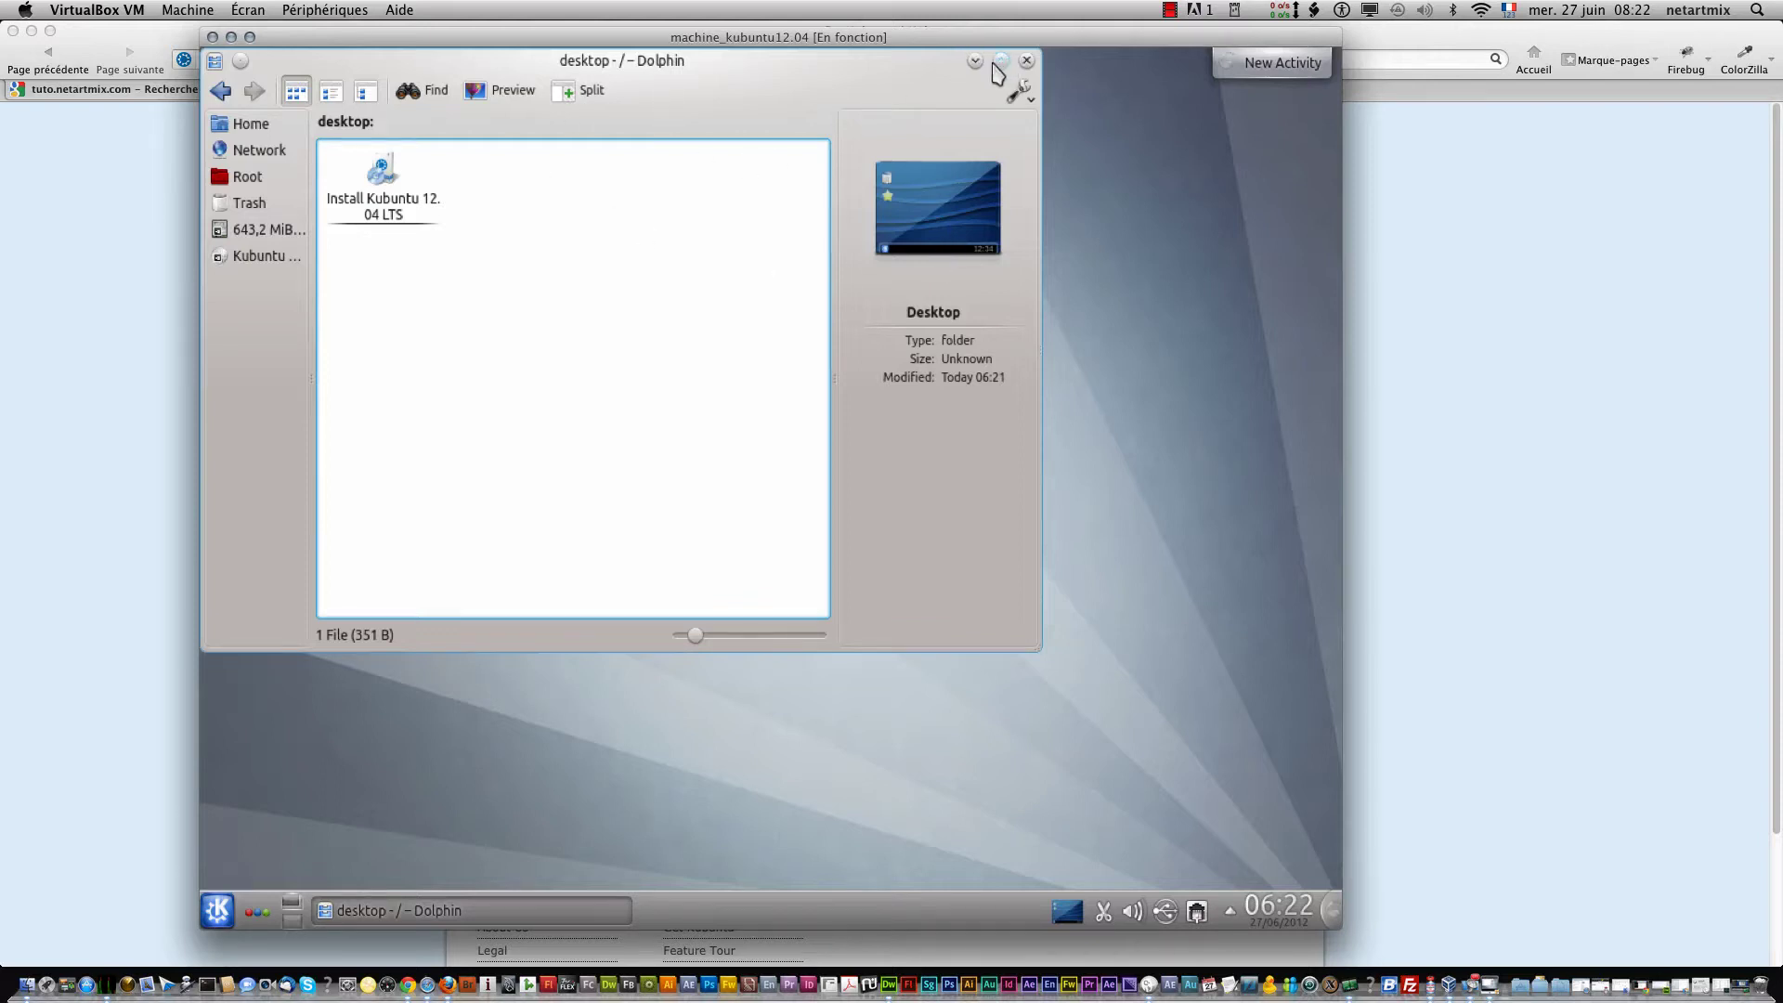
left_click(213, 62)
left_click(215, 66)
left_click(1026, 62)
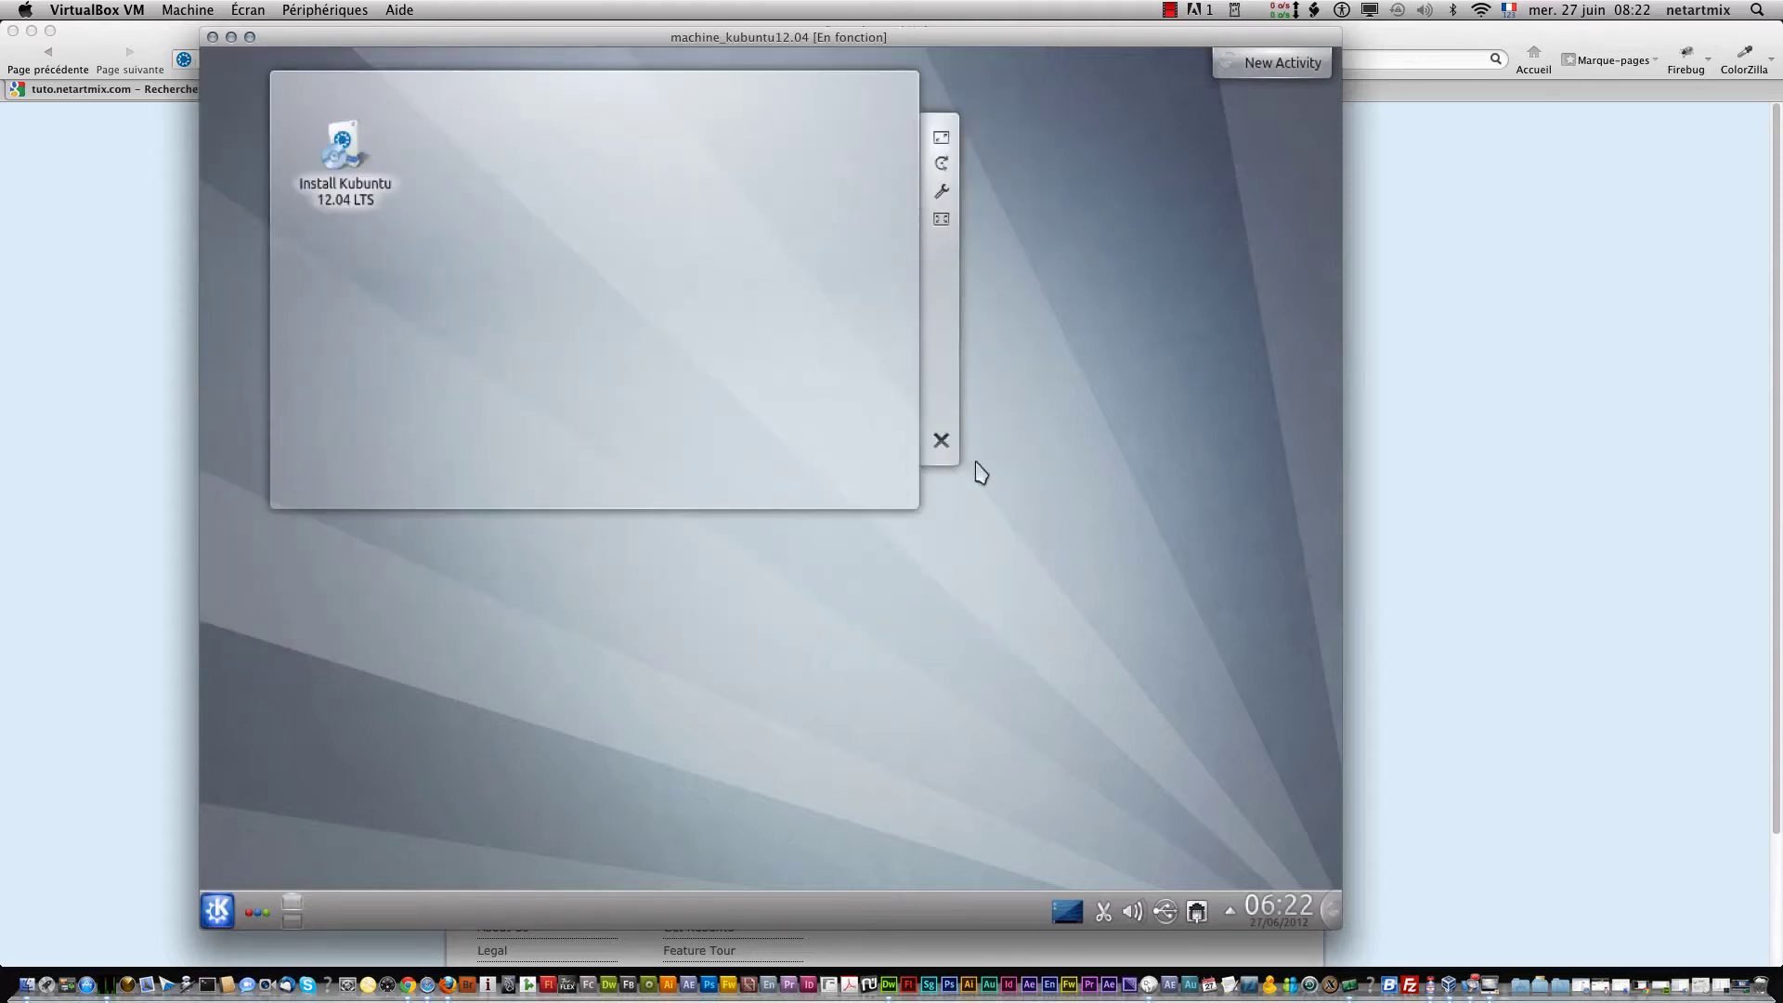
Step: Add two empty panels to the Kubuntu desktop from the New Activity desktop tools
left_click(1266, 65)
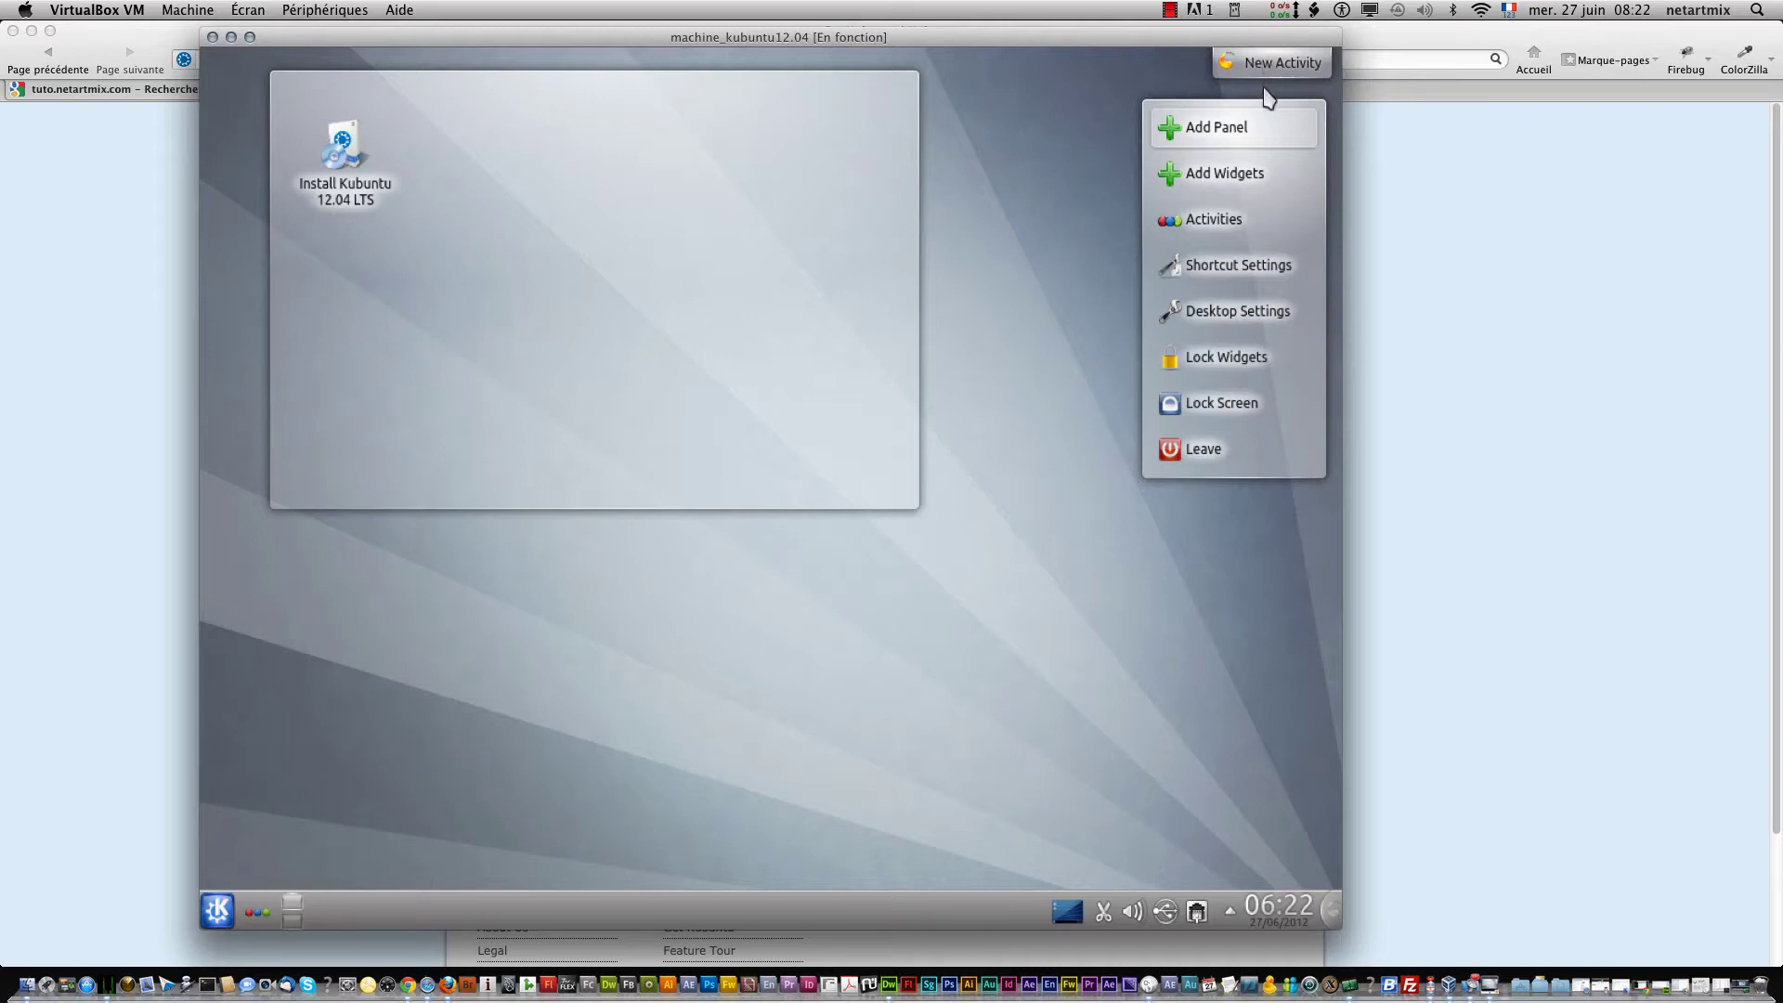
left_click(1252, 135)
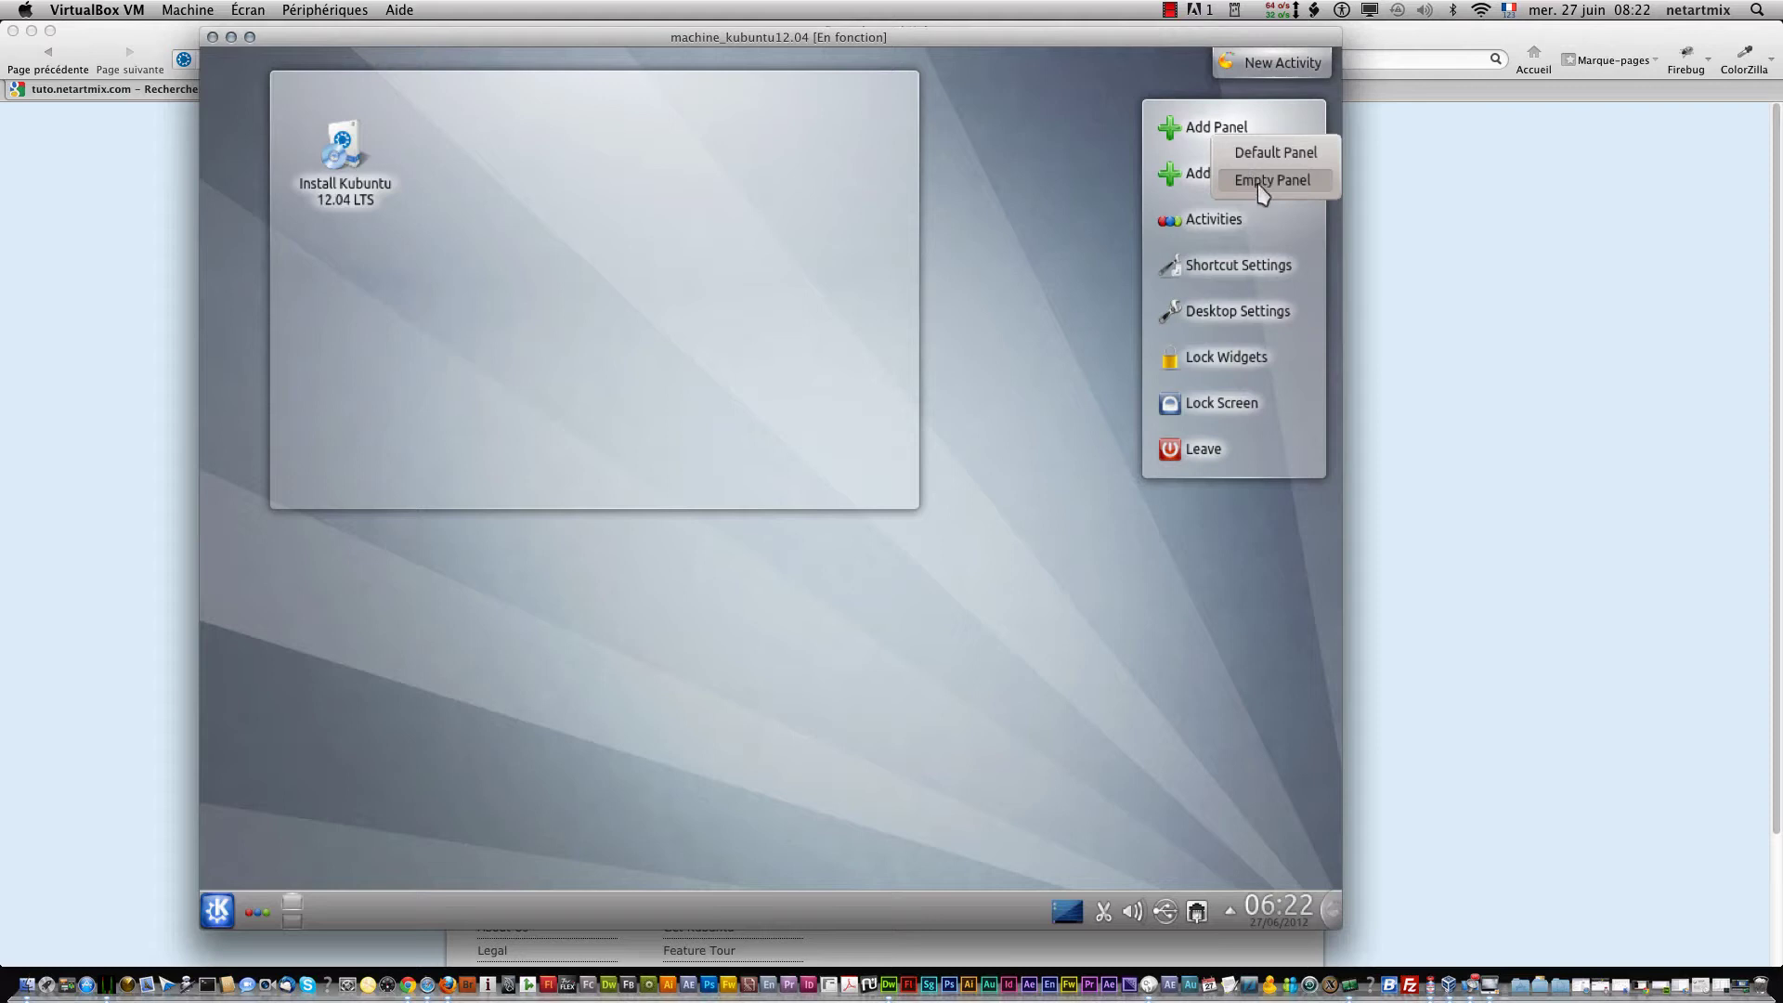
left_click(1259, 184)
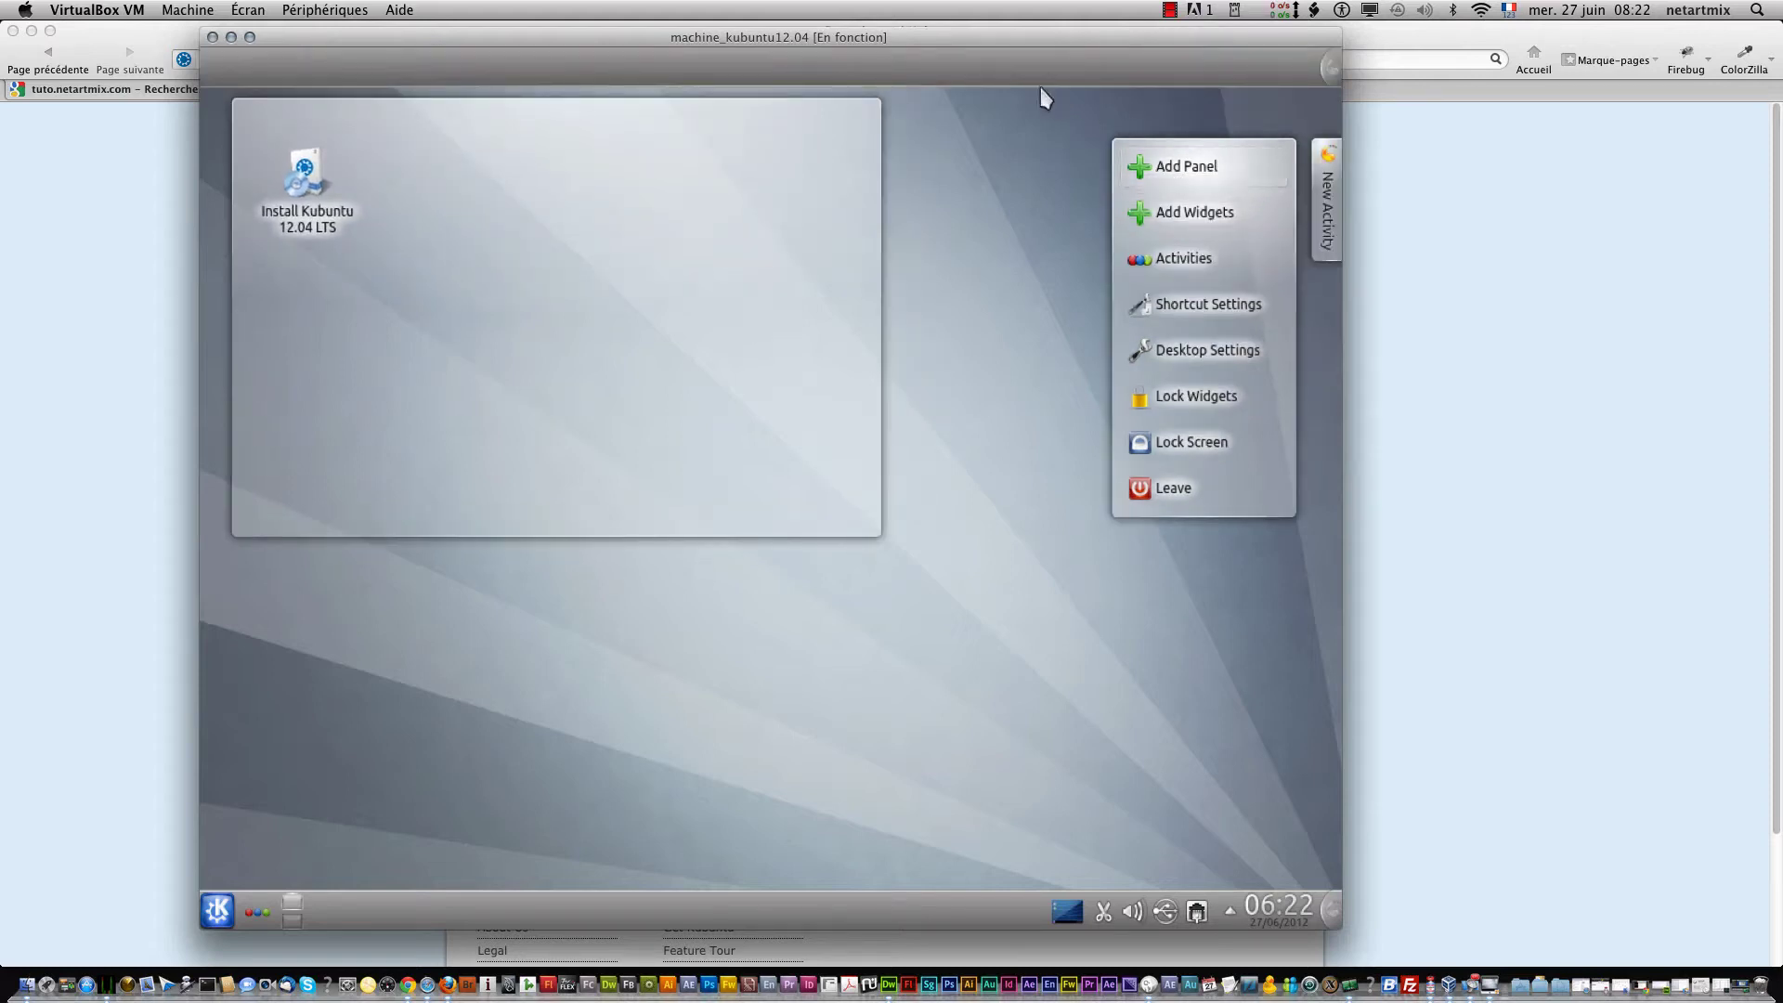
left_click(1209, 174)
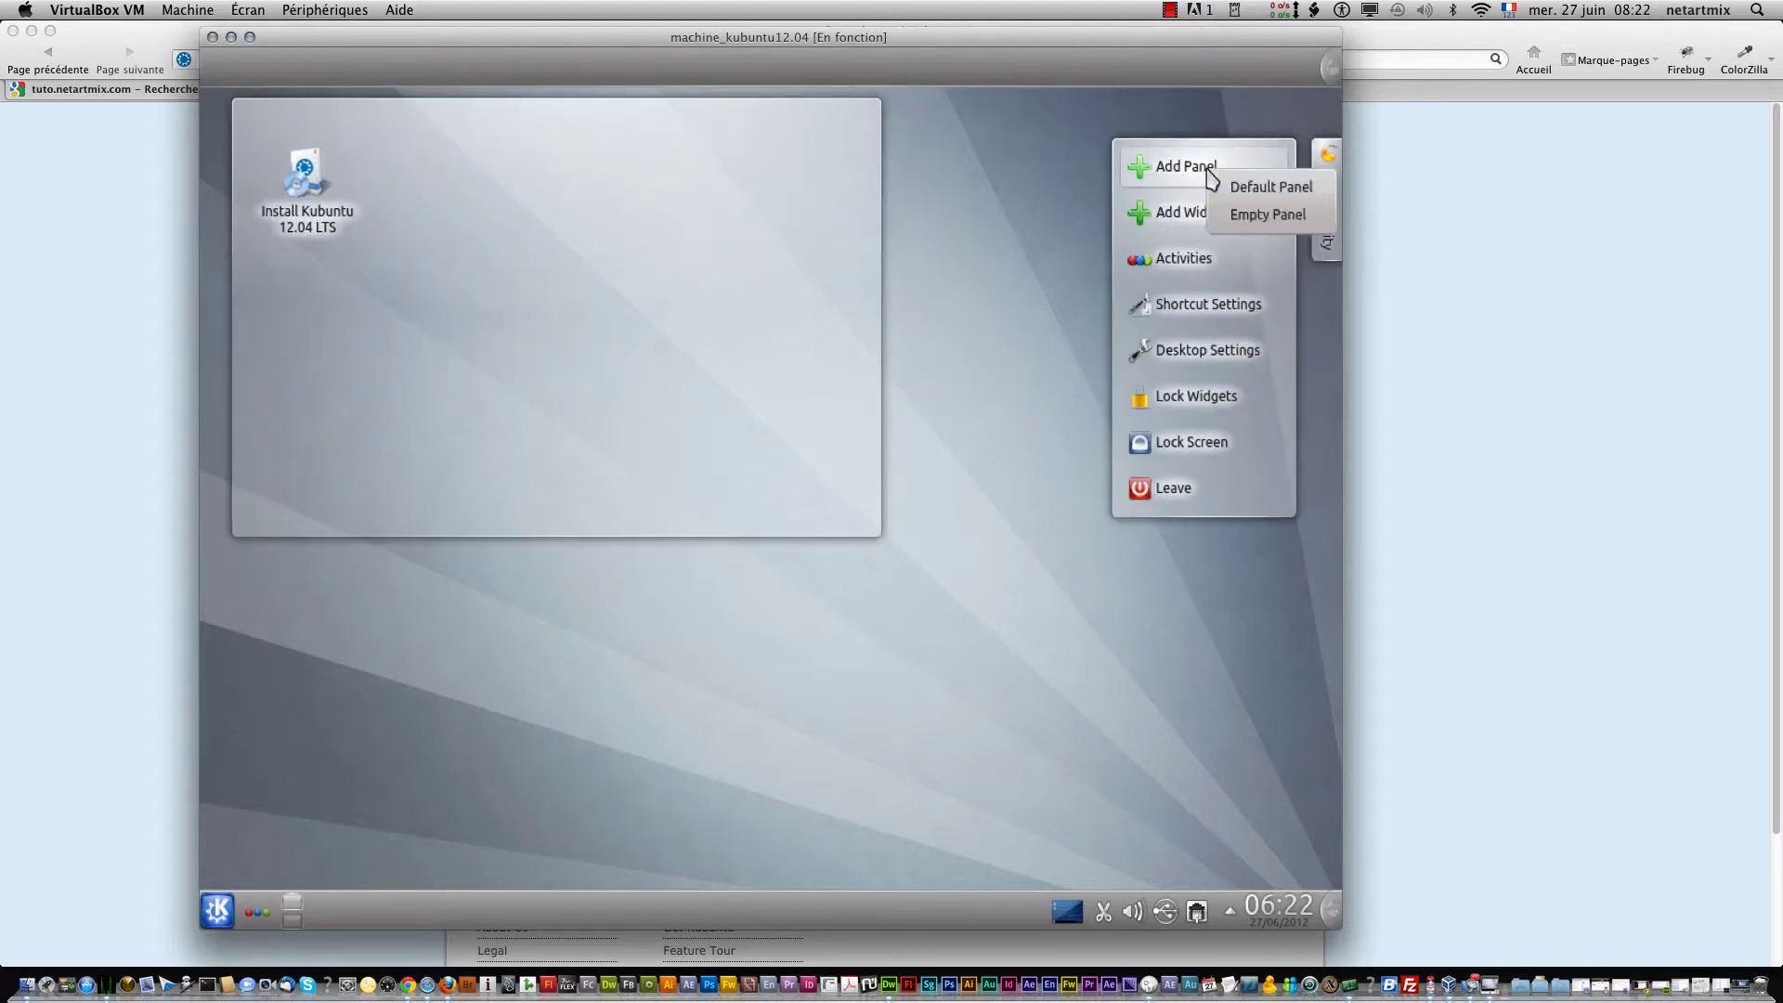
left_click(1263, 215)
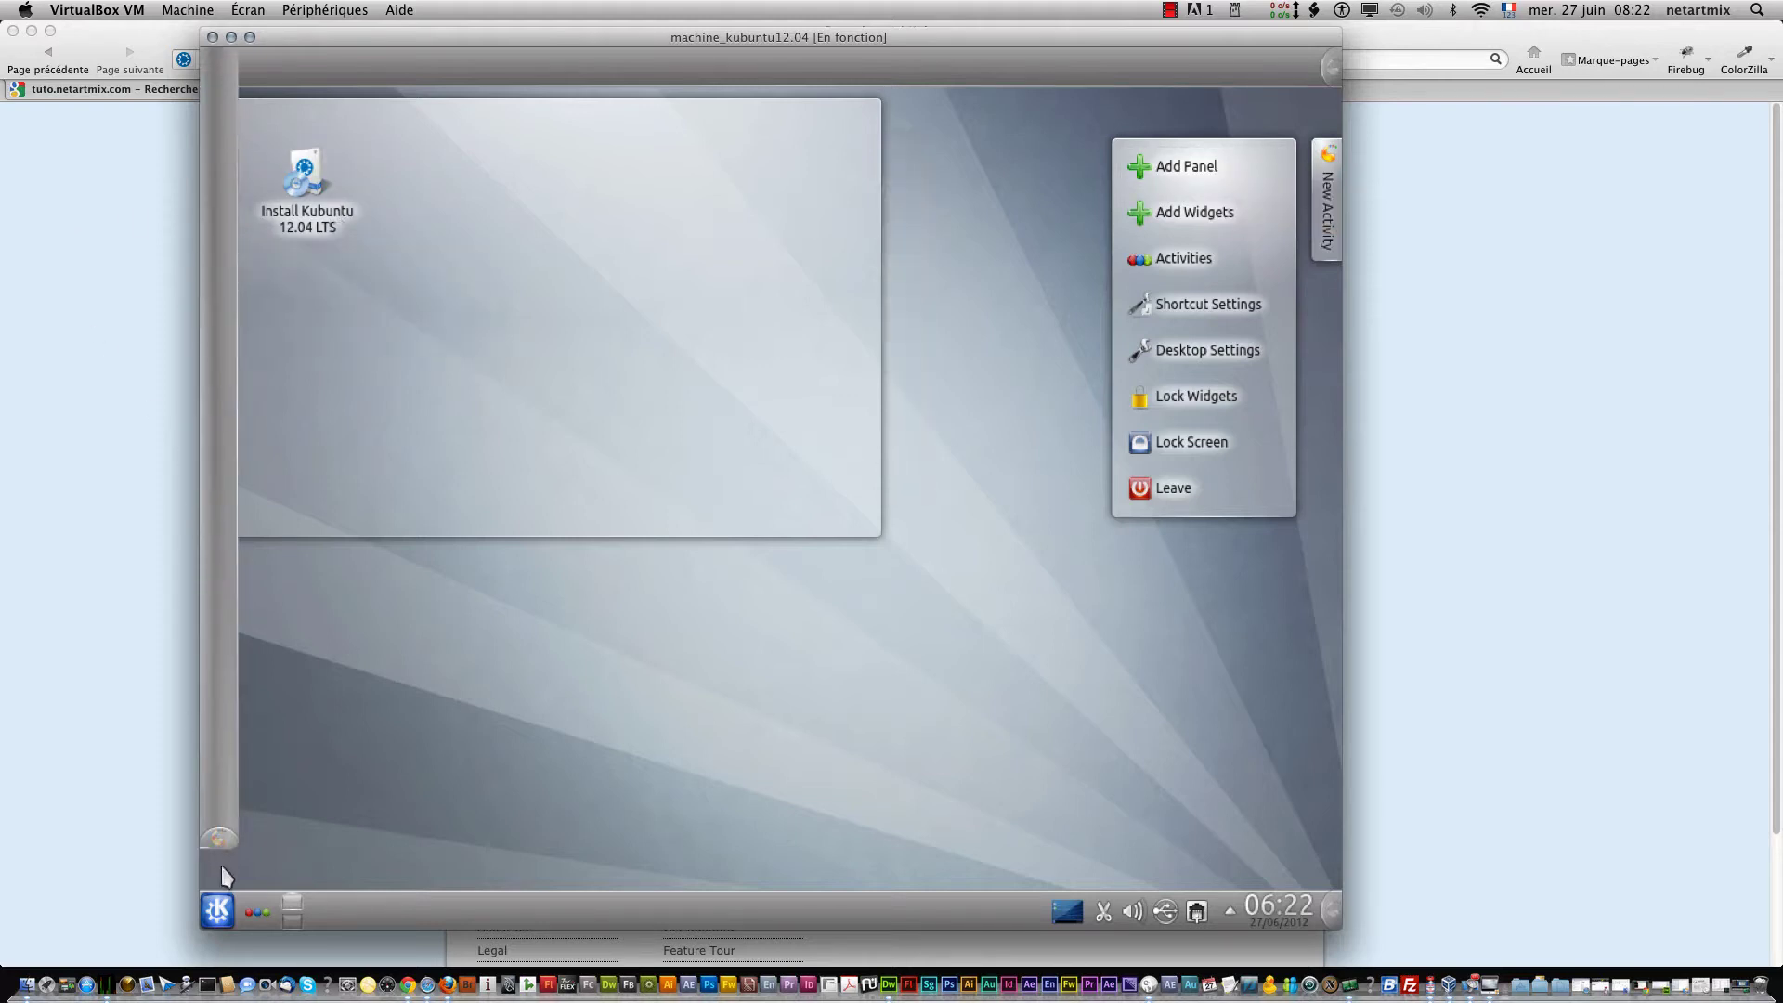
Step: Add the Battery Monitor and Binary Clock widgets to the new horizontal panel along the desktop's upper edge
left_click(1331, 72)
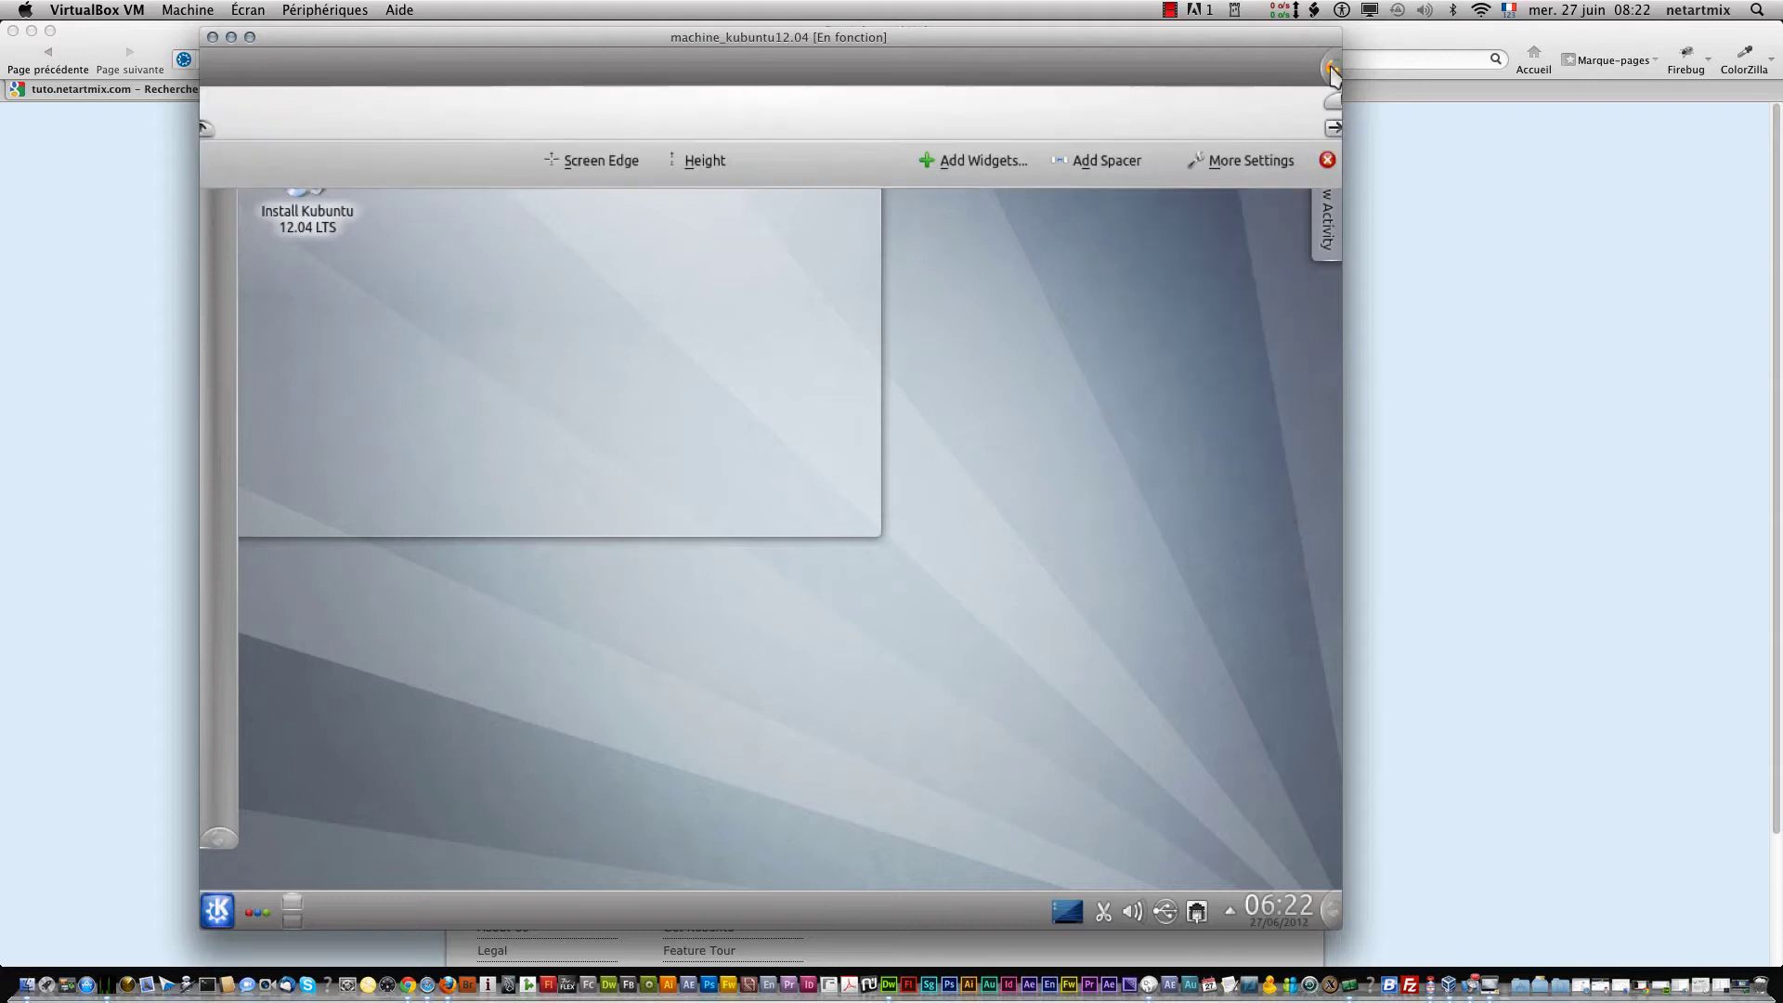
left_click(949, 171)
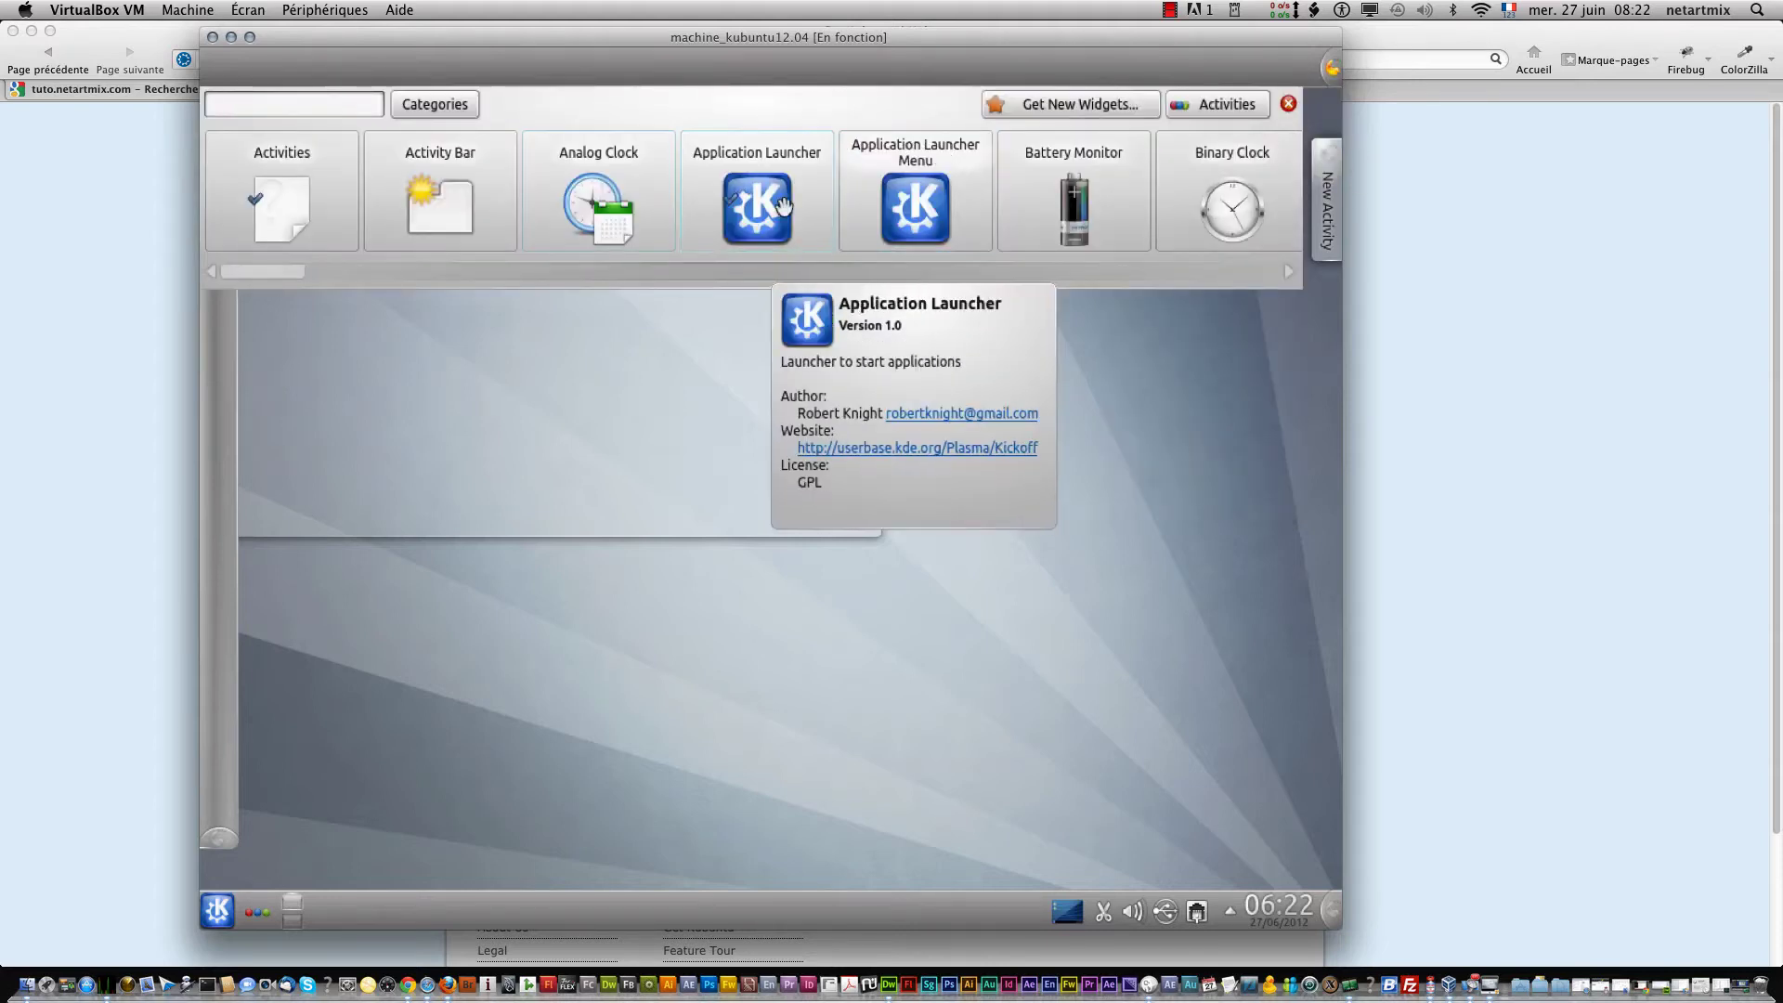
mouse_move(1084, 202)
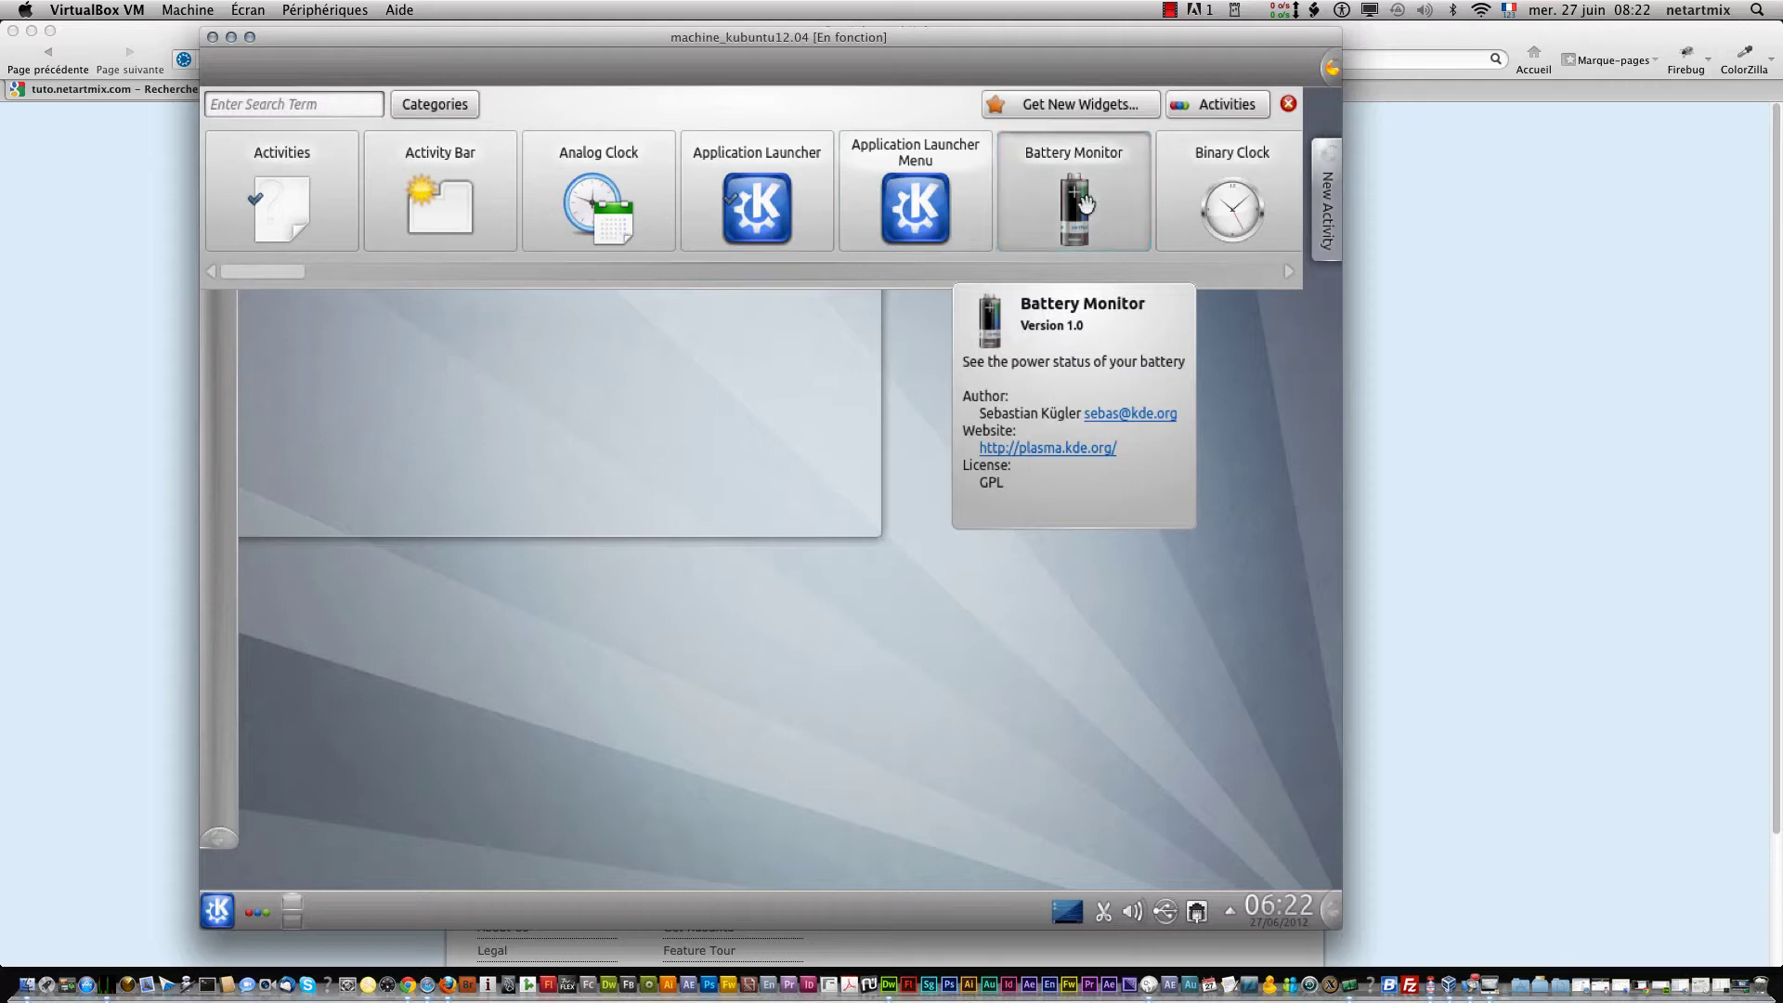
left_click_drag(1085, 202, 863, 67)
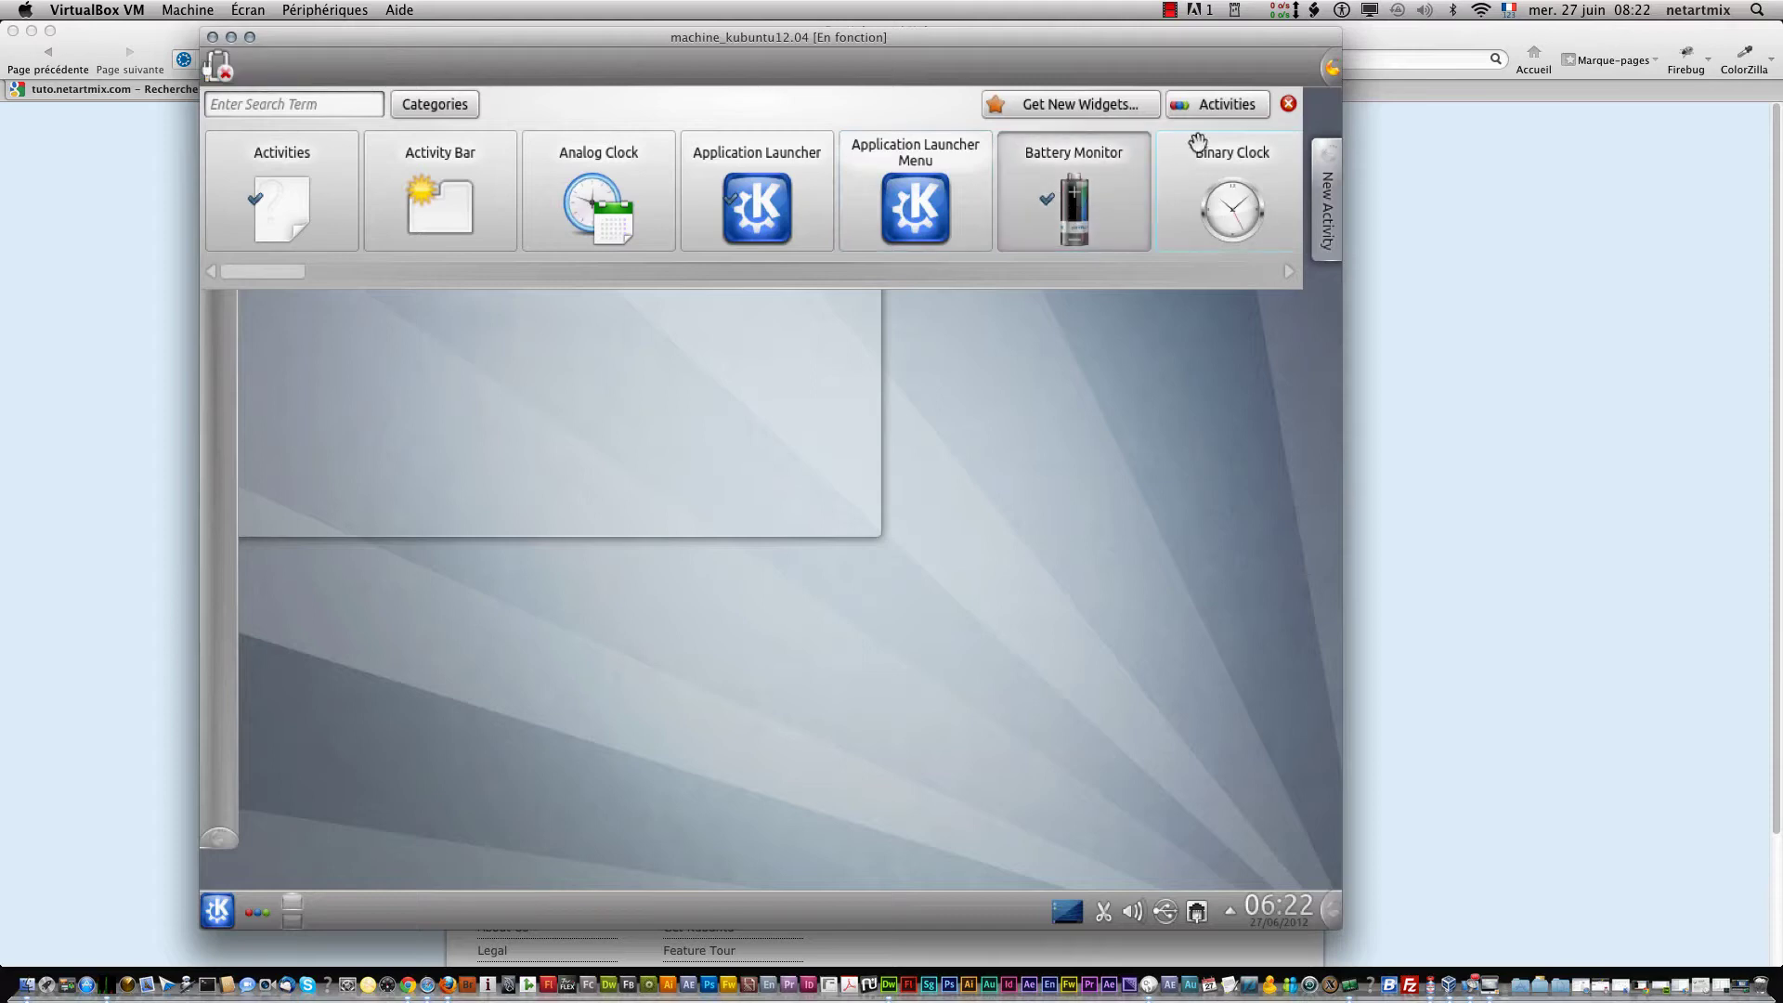
left_click_drag(1198, 149, 772, 75)
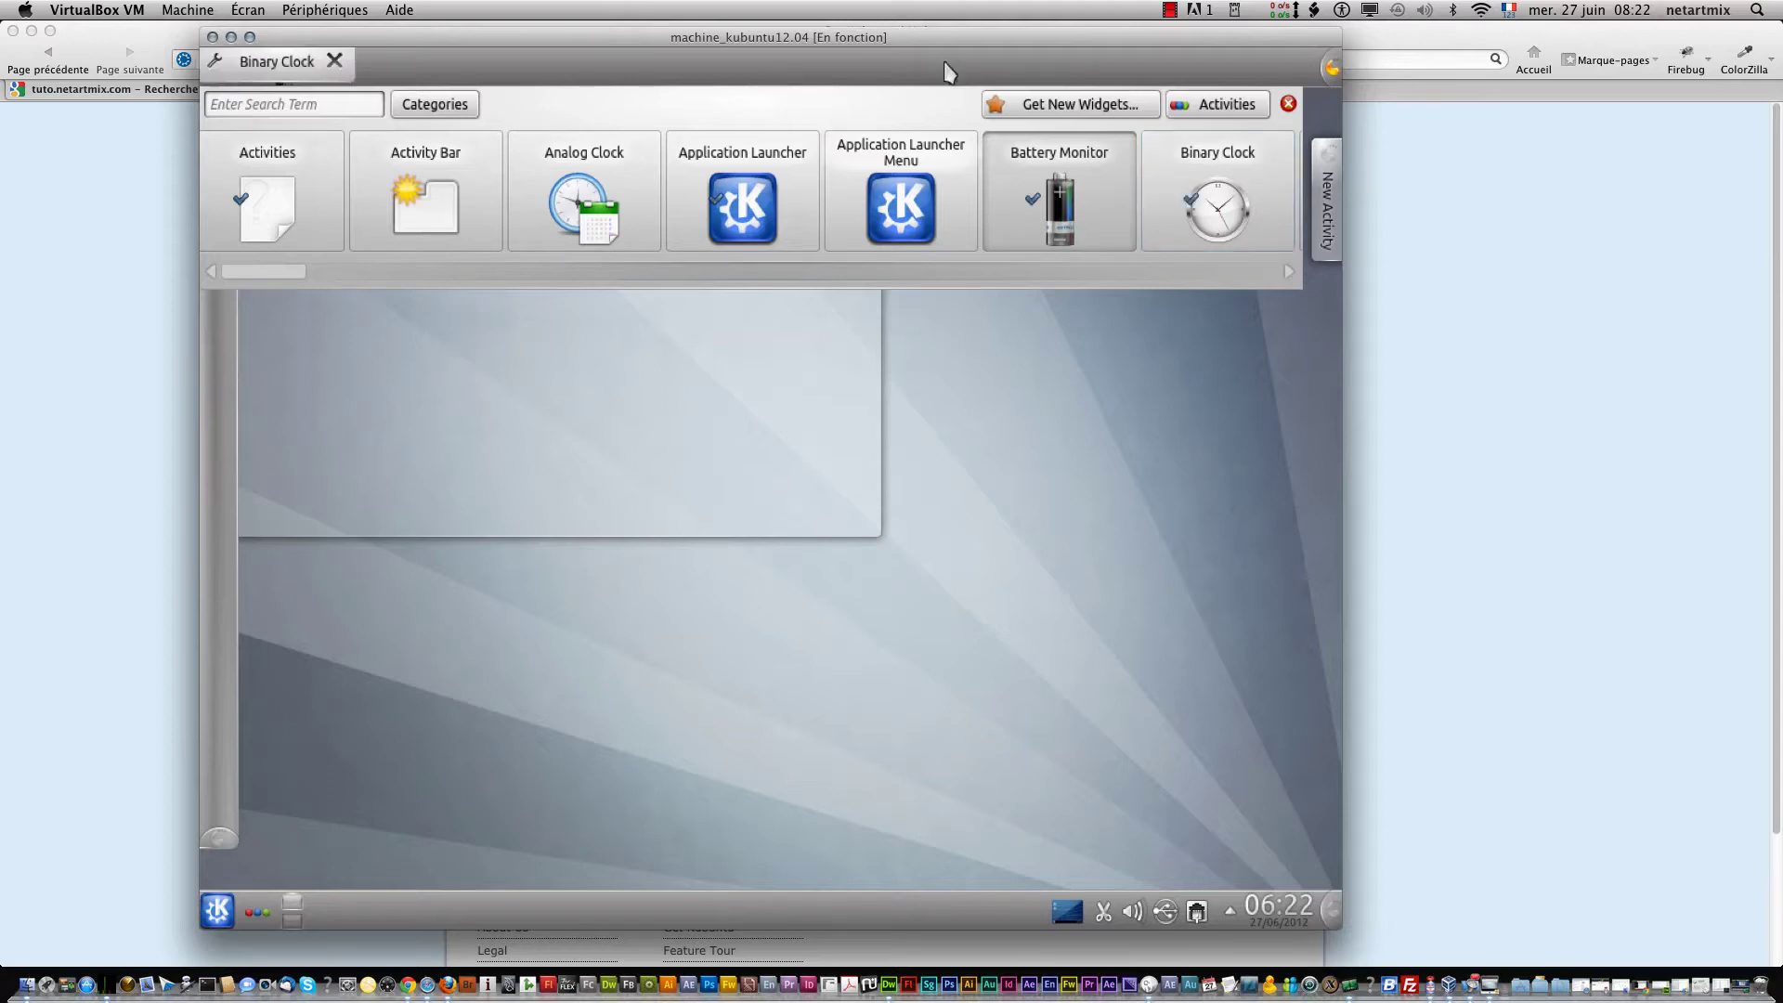
Step: Close the widget explorer and raise the screen brightness from the Battery Monitor widget in the new horizontal panel
left_click(1287, 103)
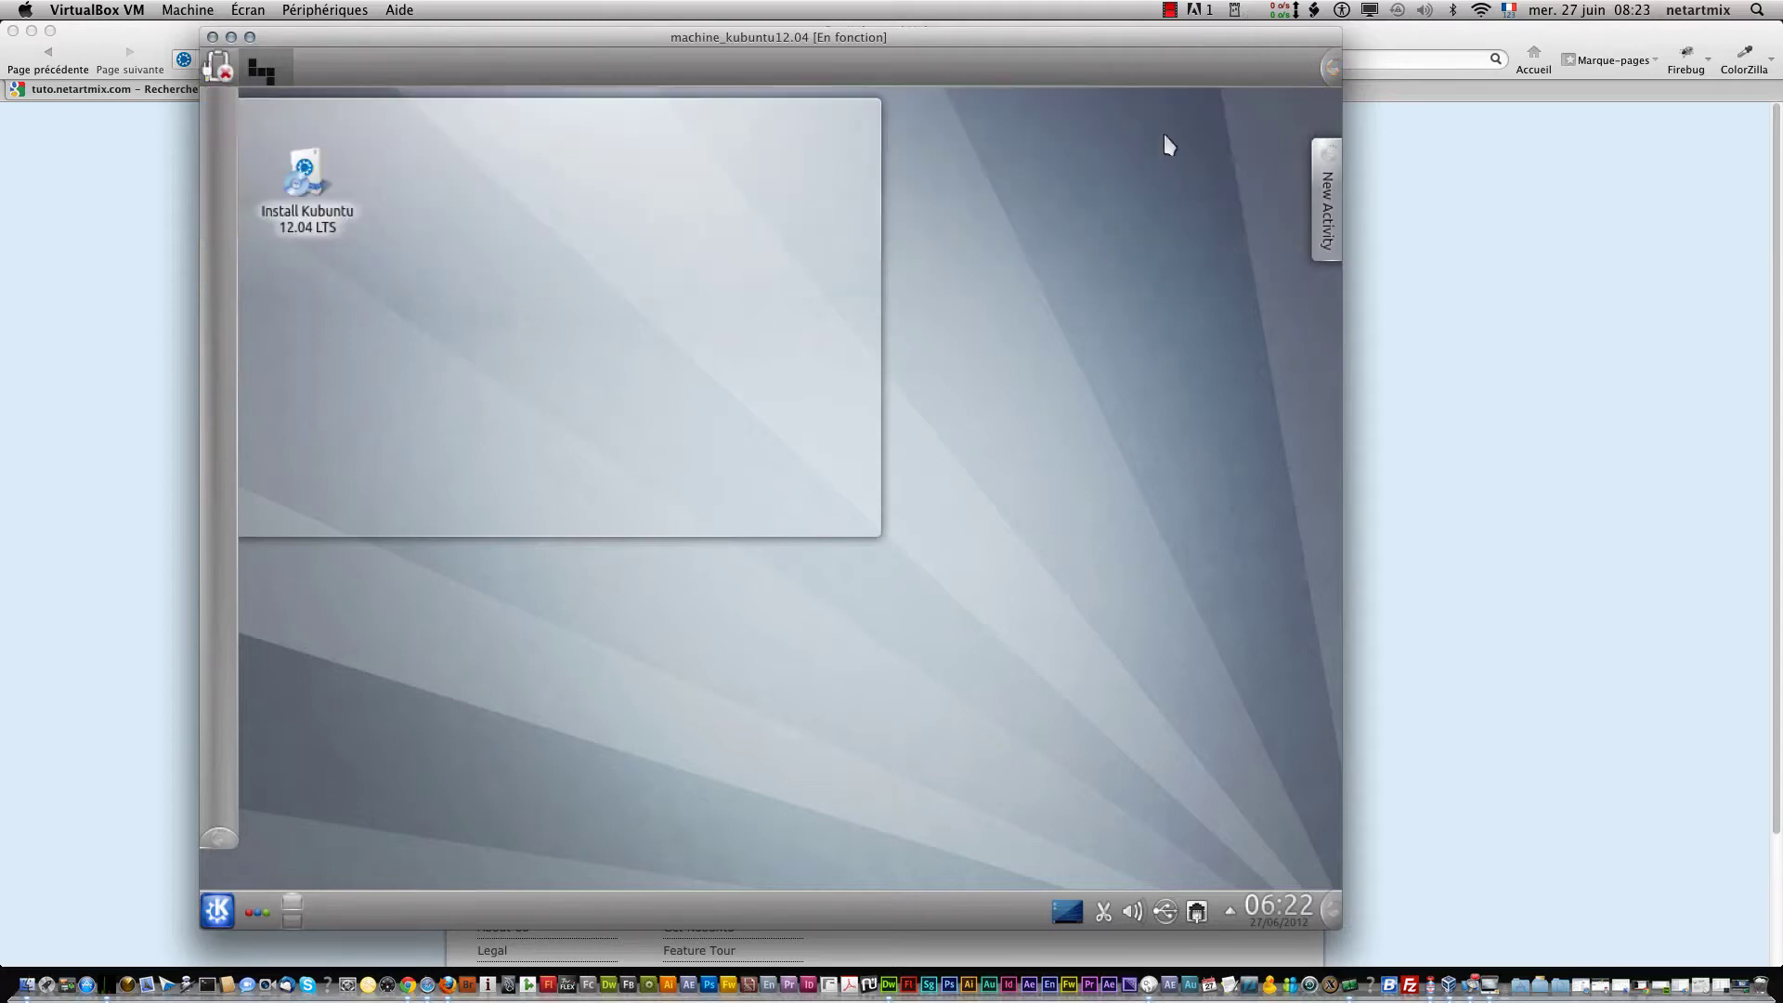
left_click(219, 66)
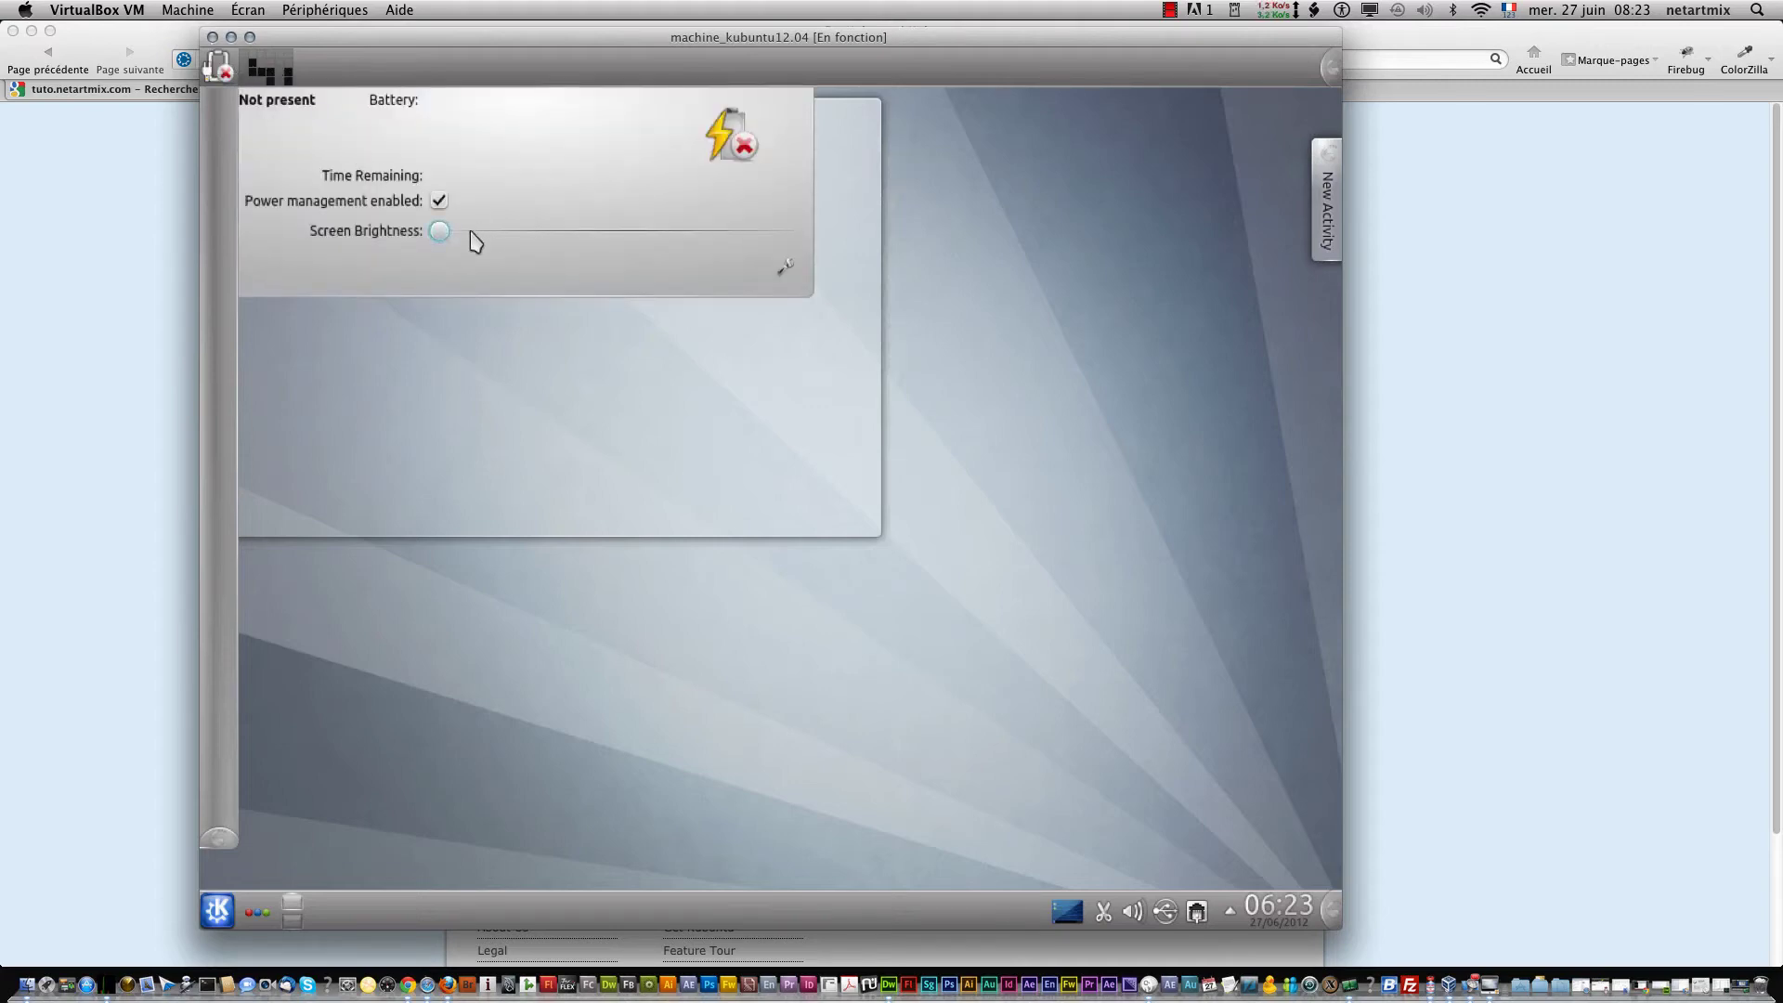
left_click_drag(444, 232, 743, 243)
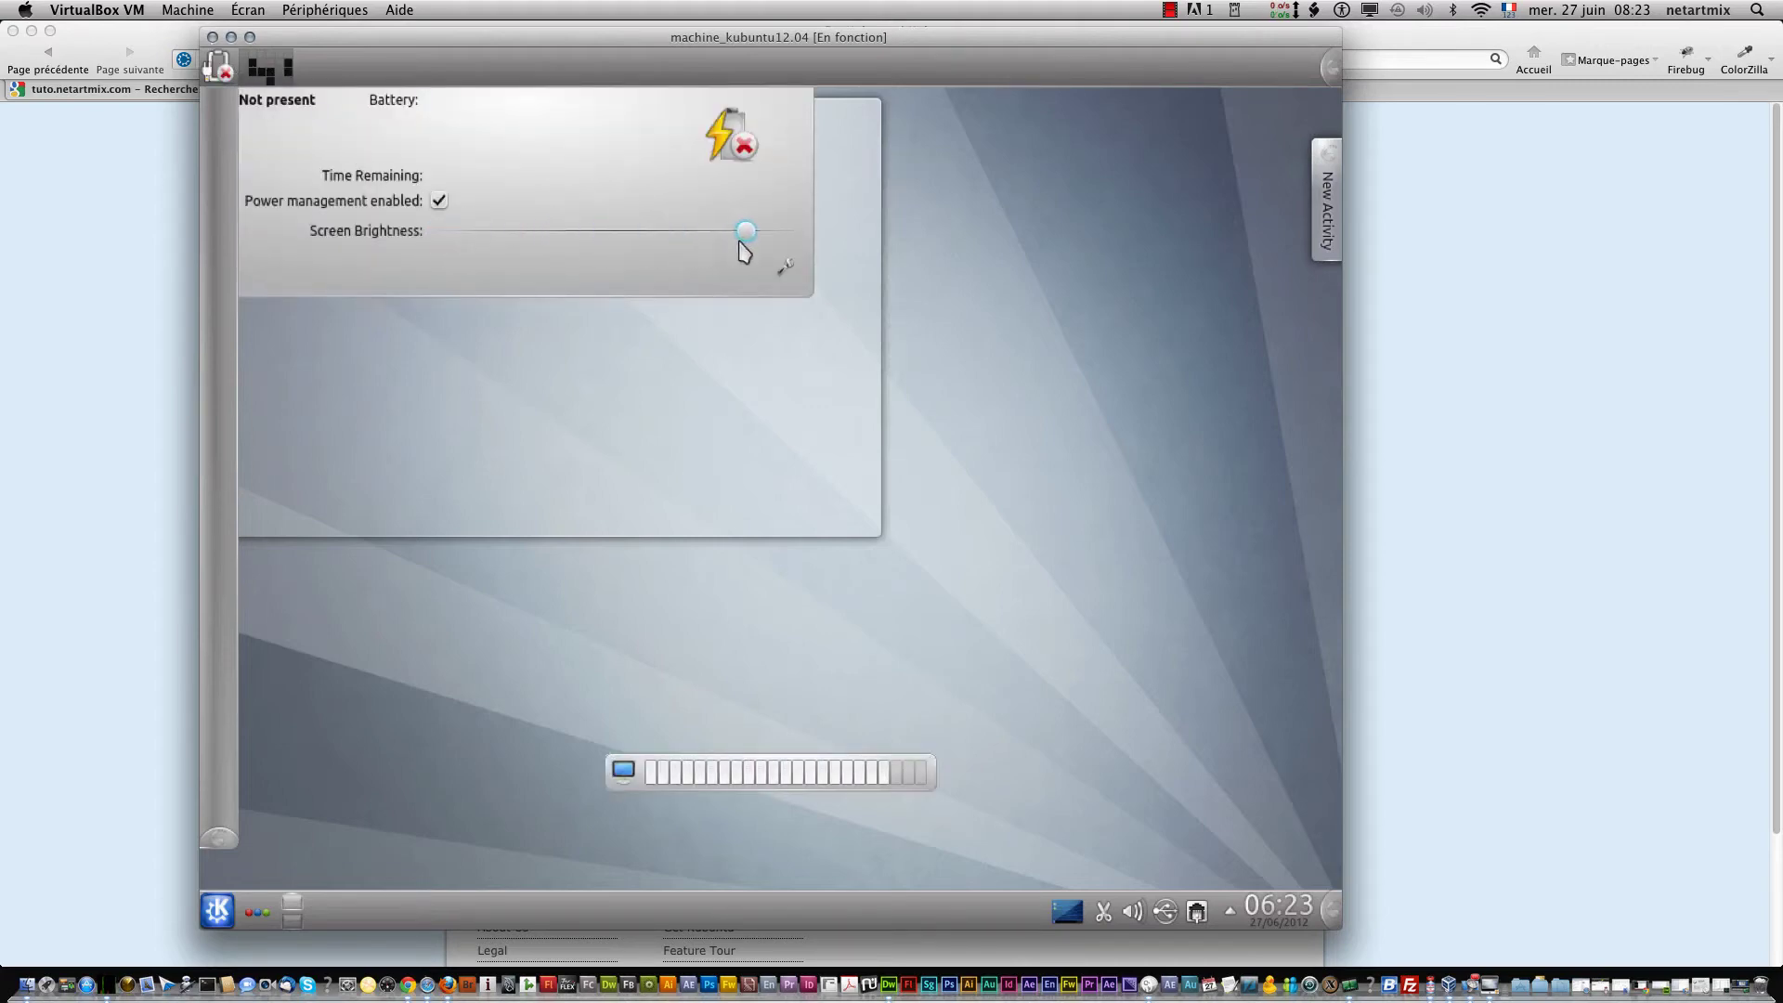
mouse_move(873, 206)
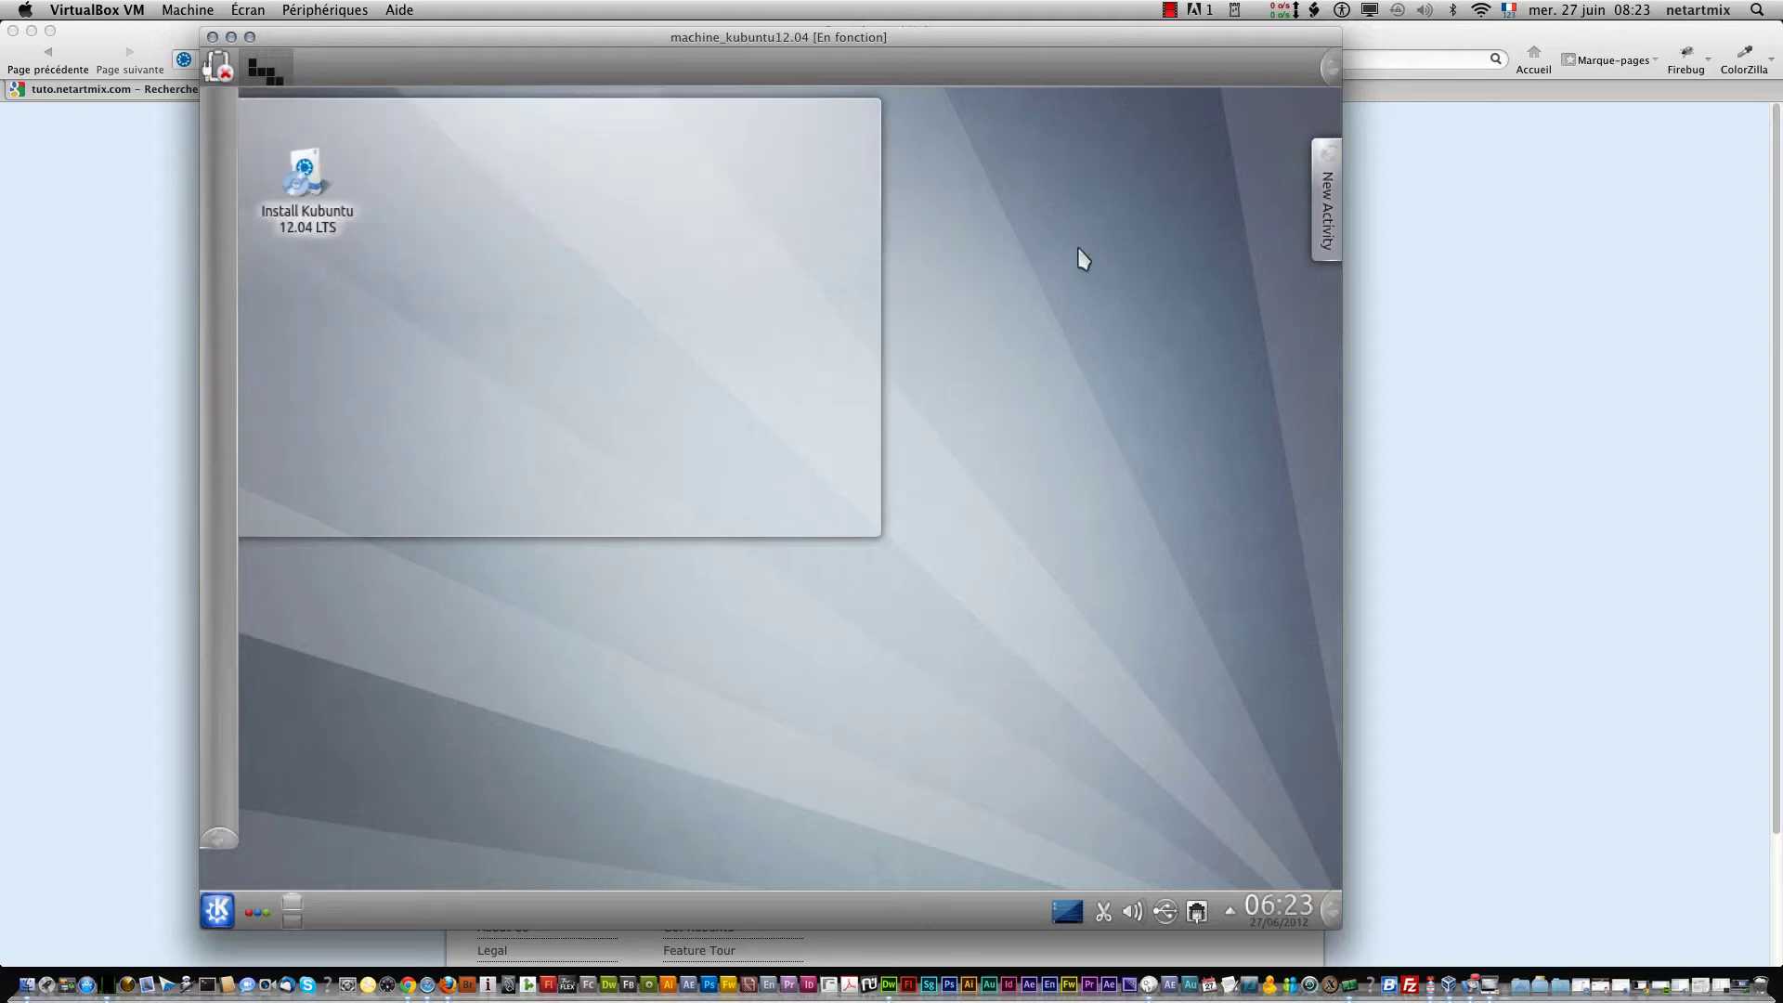
Step: View the available activities and the Create Activity option in the activity manager, and check the New Activity desktop tools again
left_click(1329, 156)
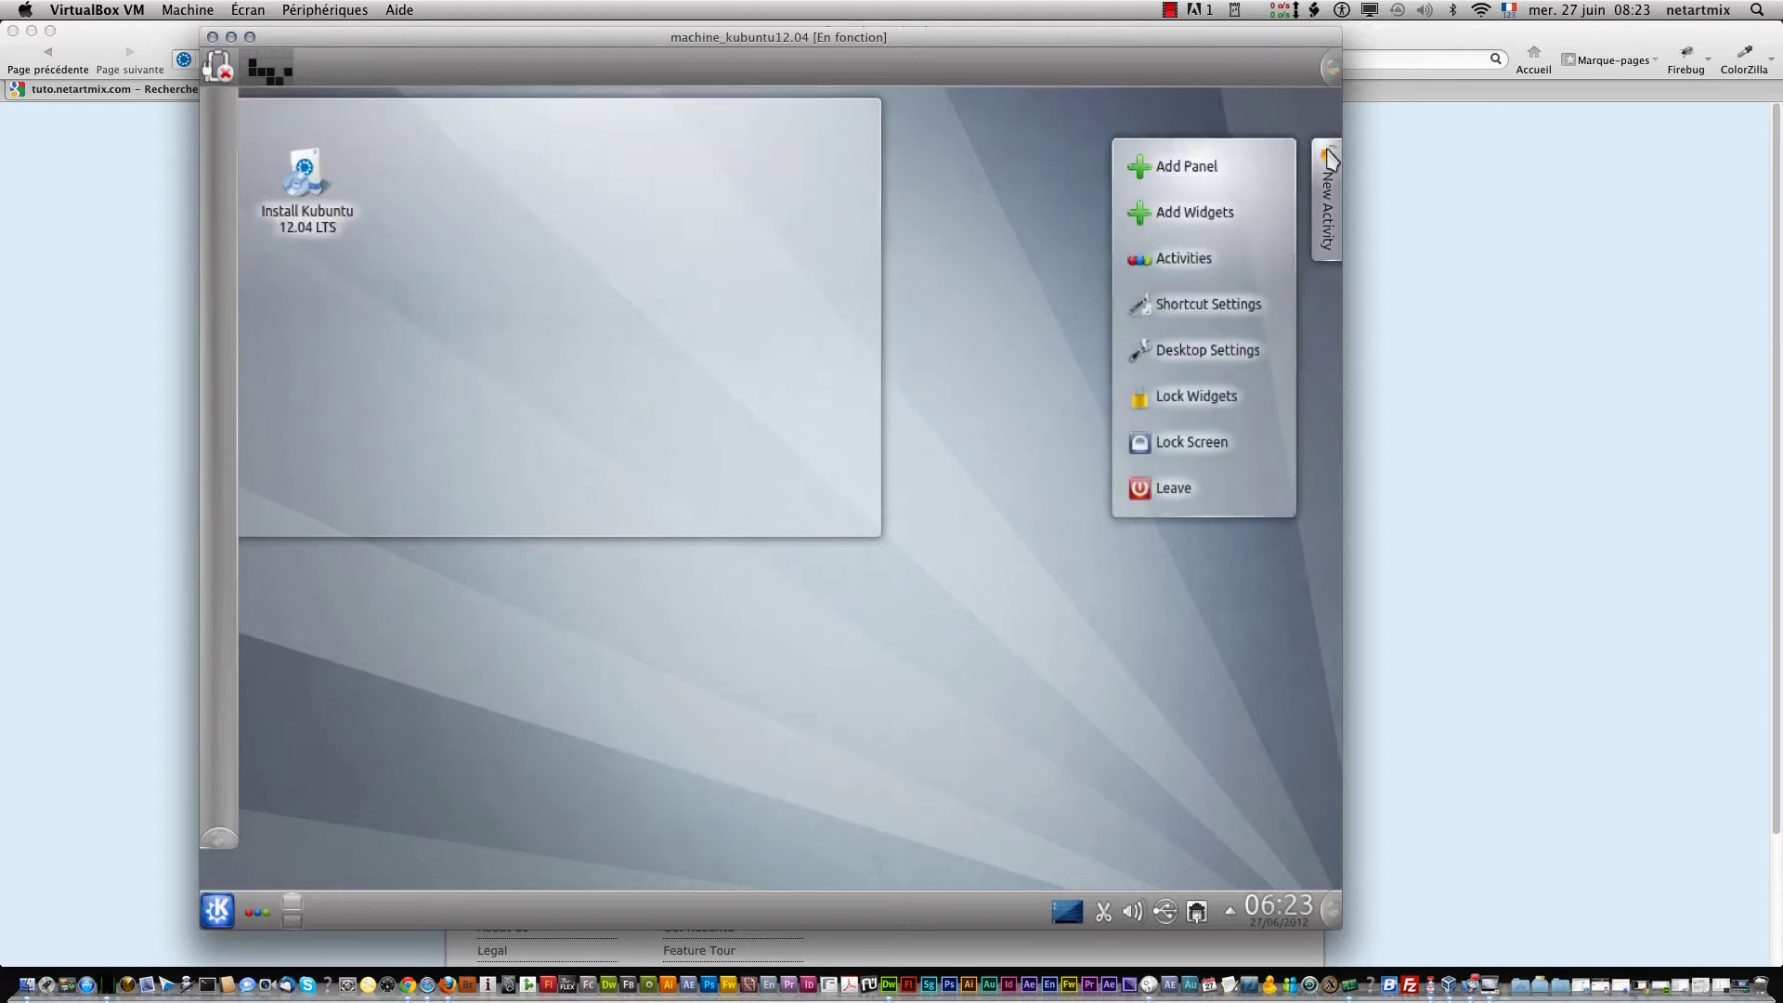
left_click(1152, 270)
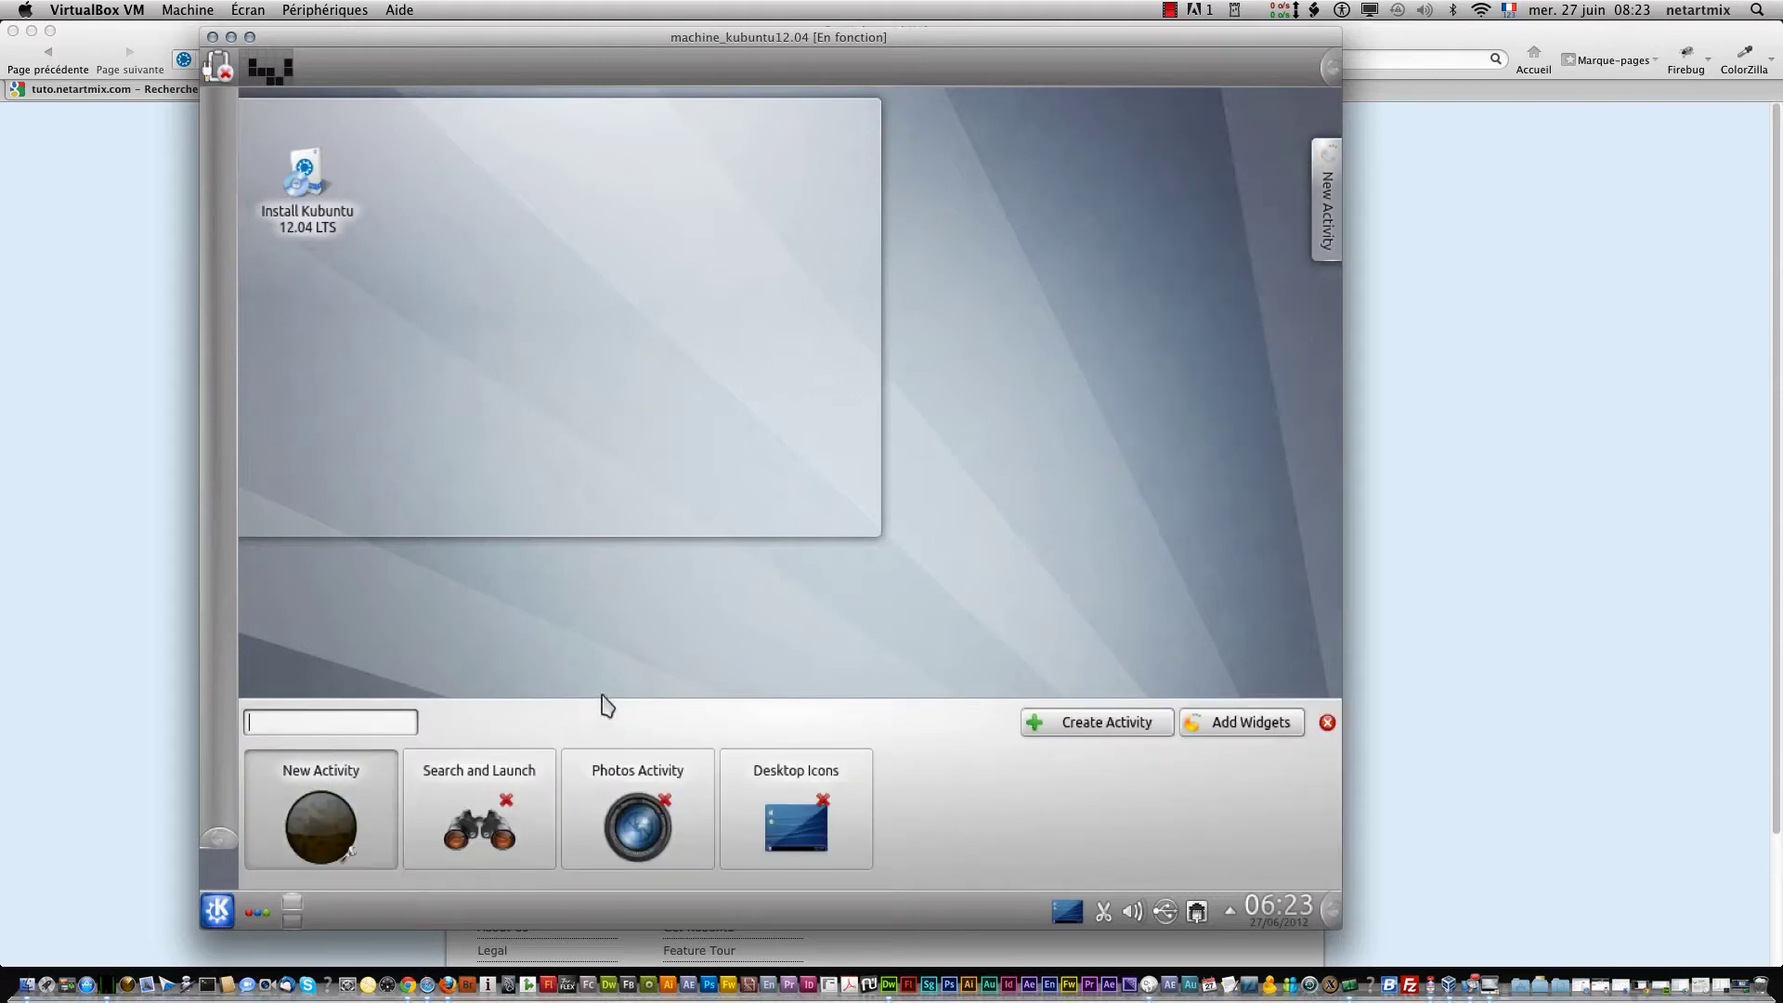
left_click(320, 819)
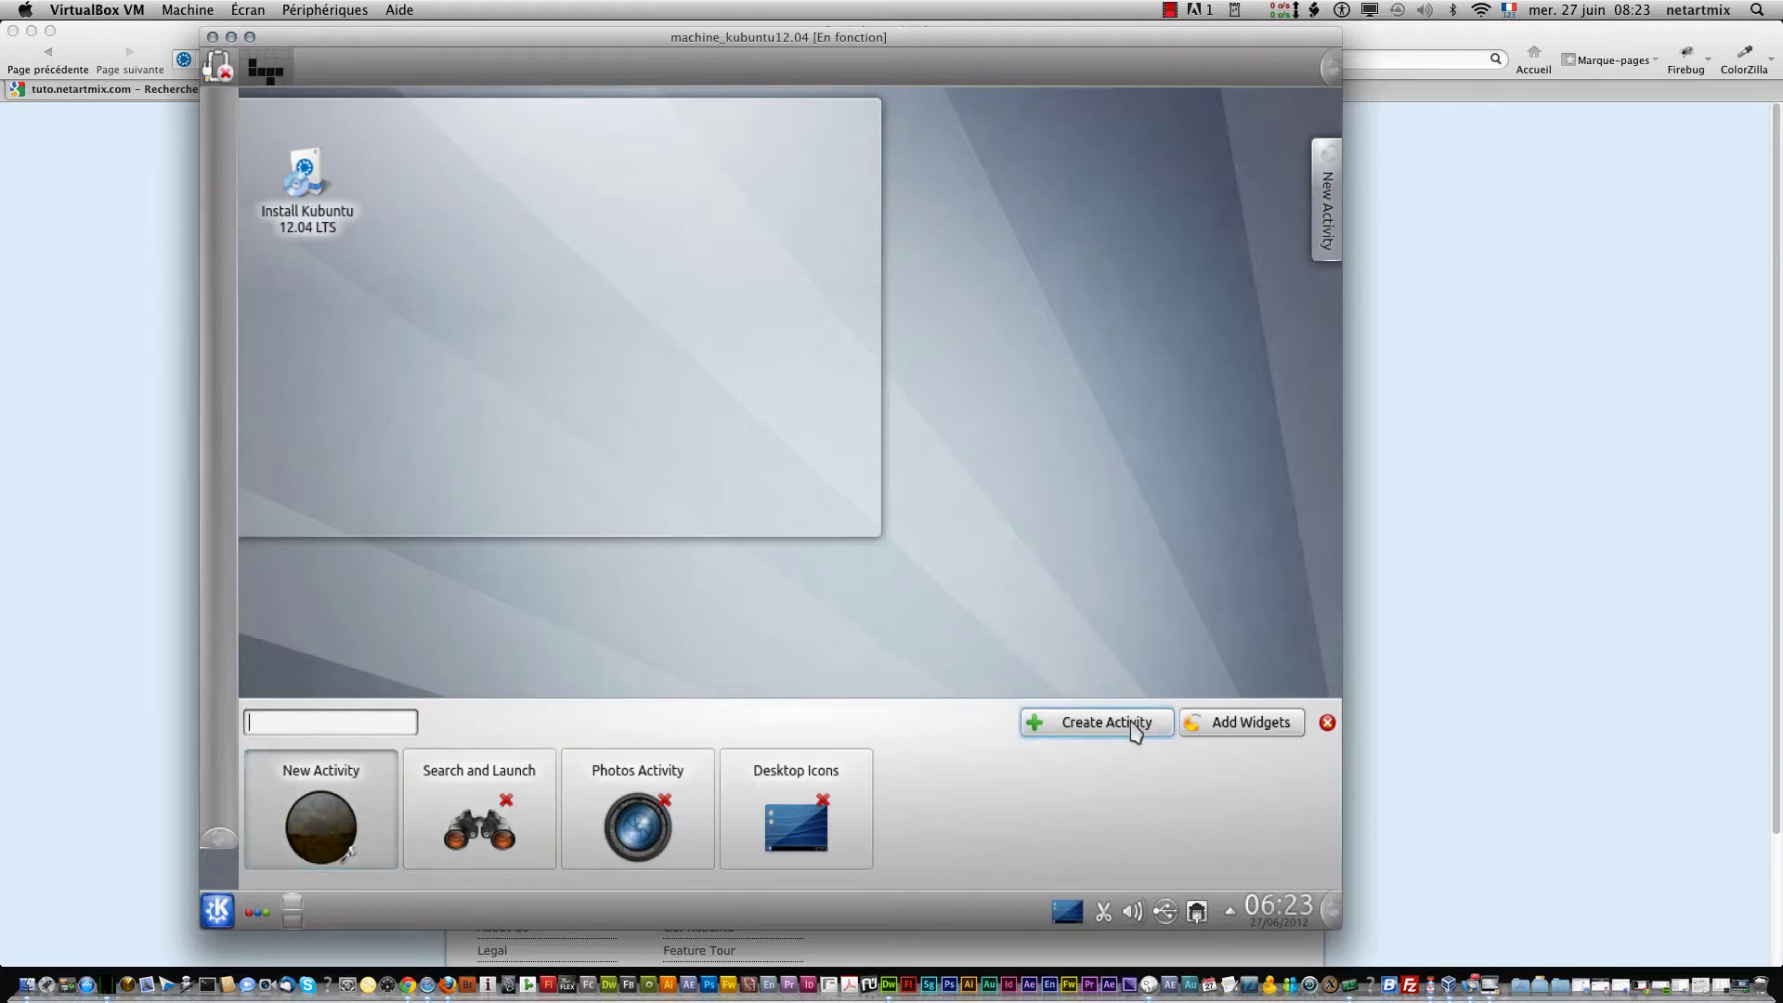
left_click(1328, 160)
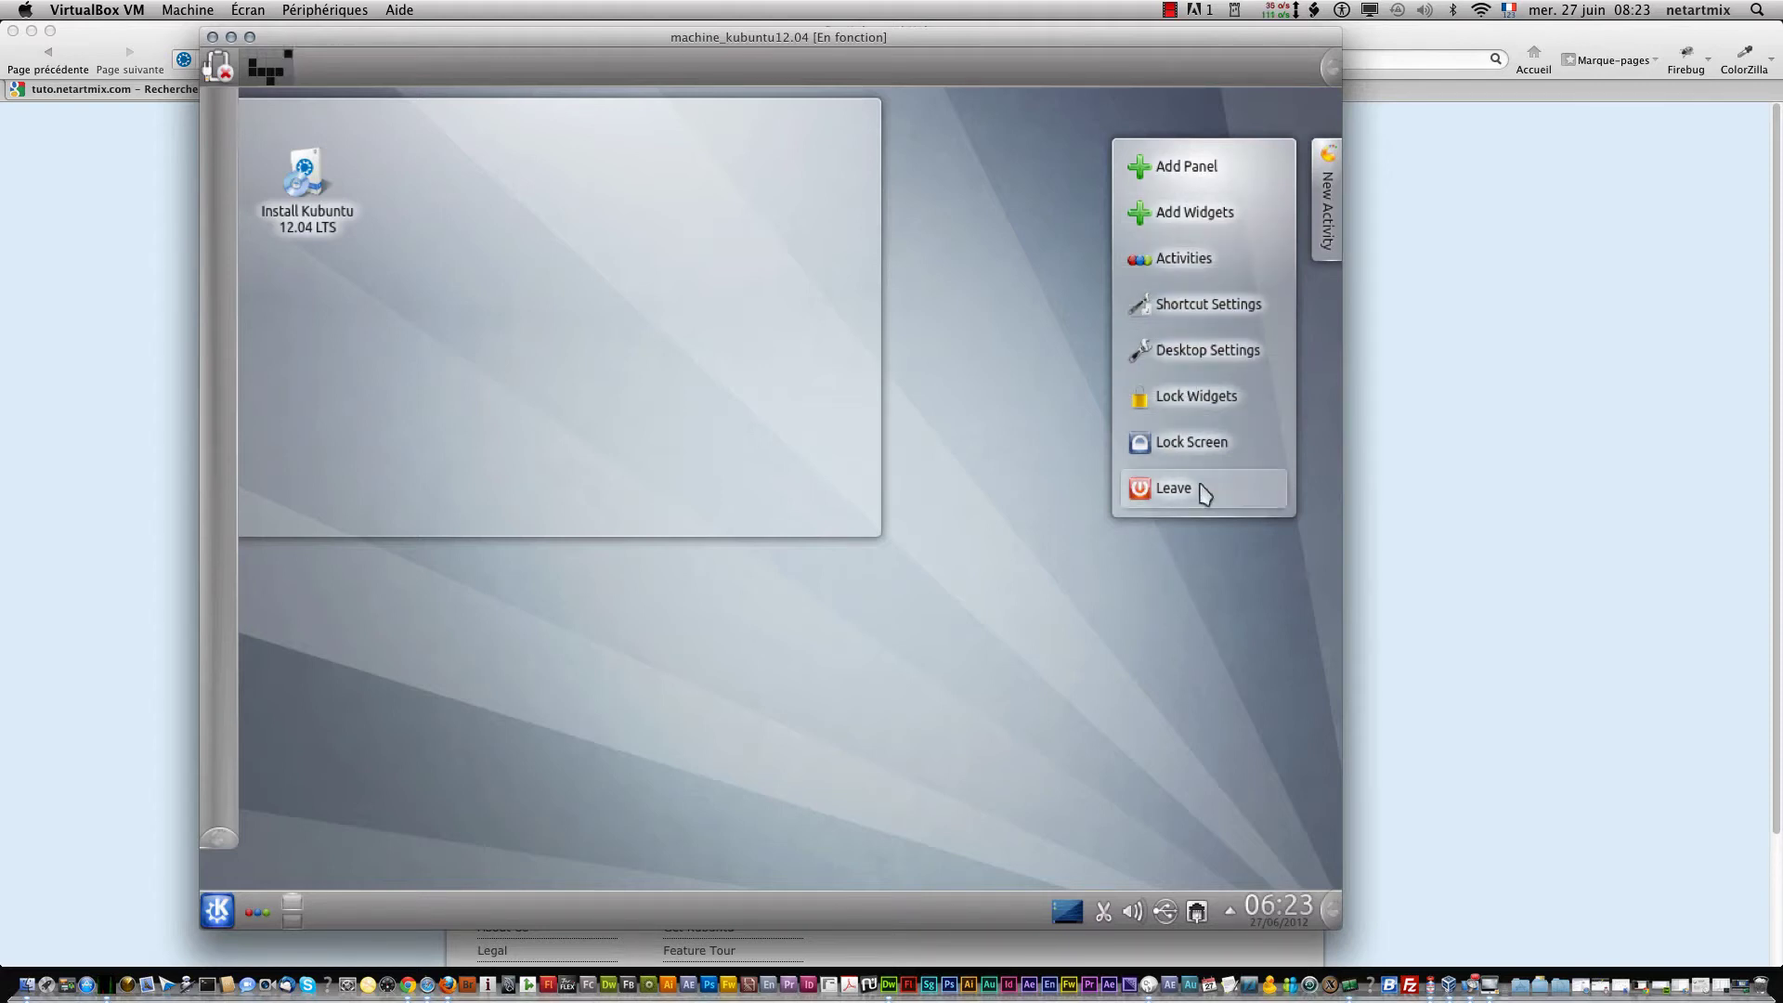
Step: Add a second Battery Monitor widget beside the Binary Clock in the new horizontal panel, using the main panel's widget explorer
left_click(1330, 912)
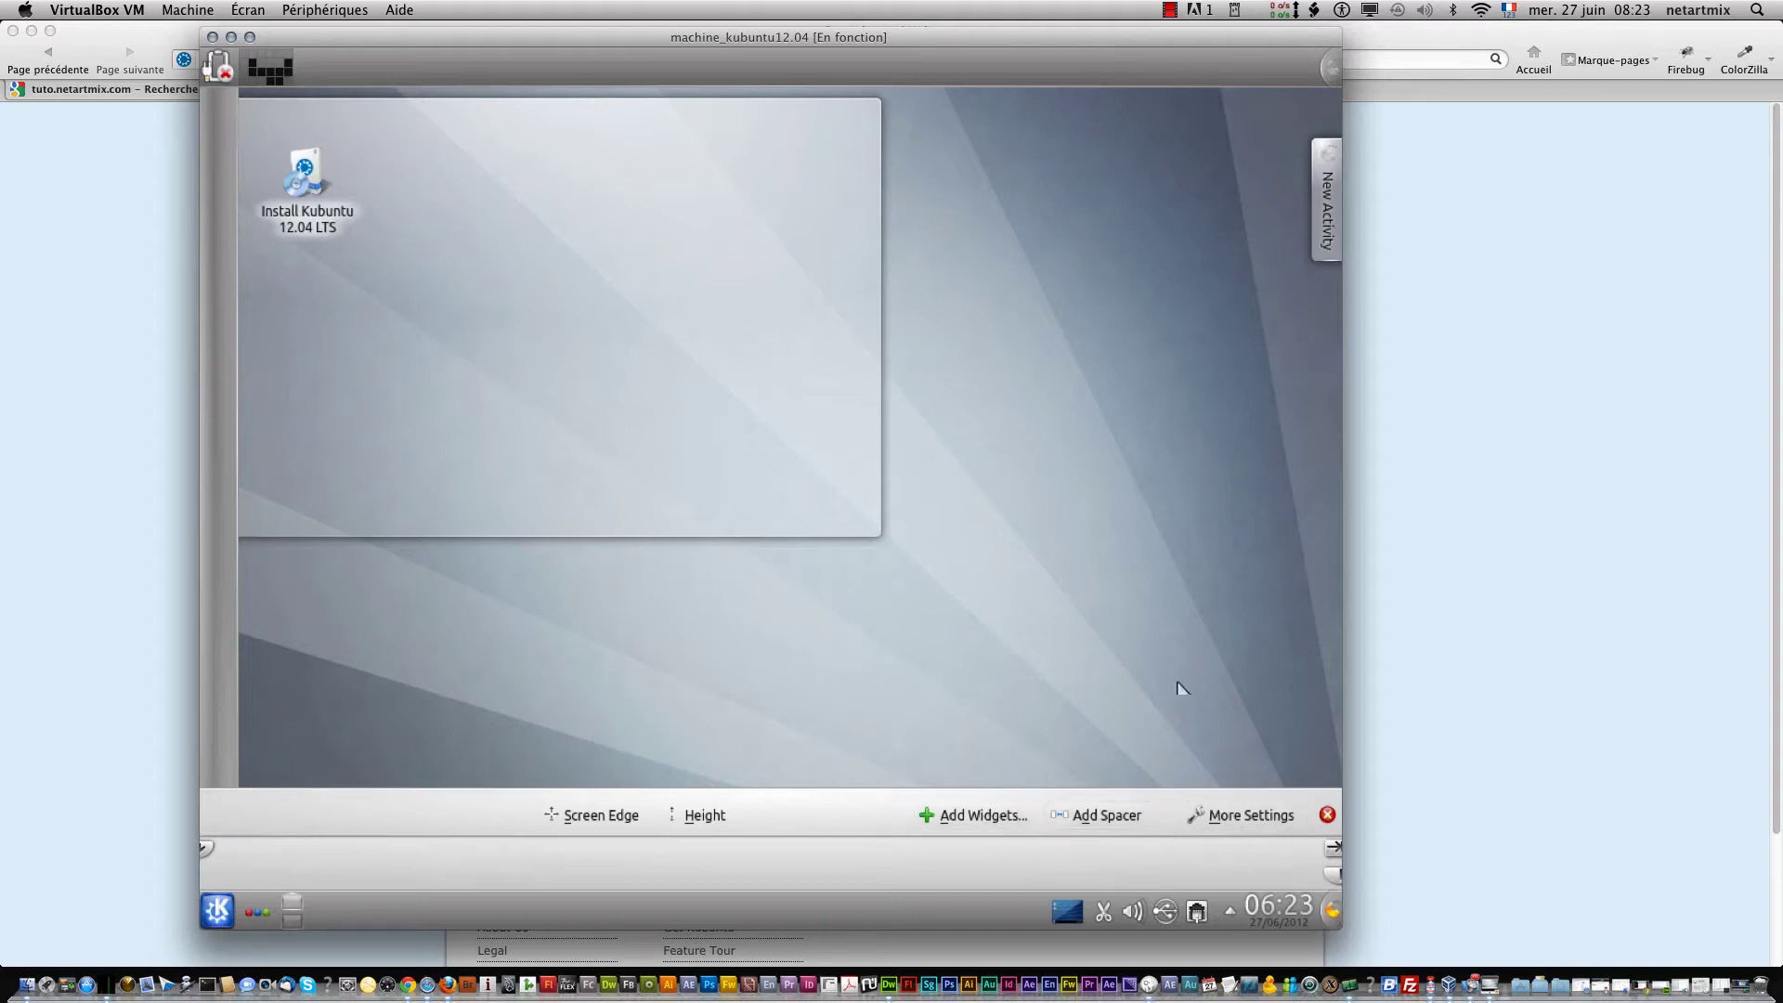
left_click(998, 819)
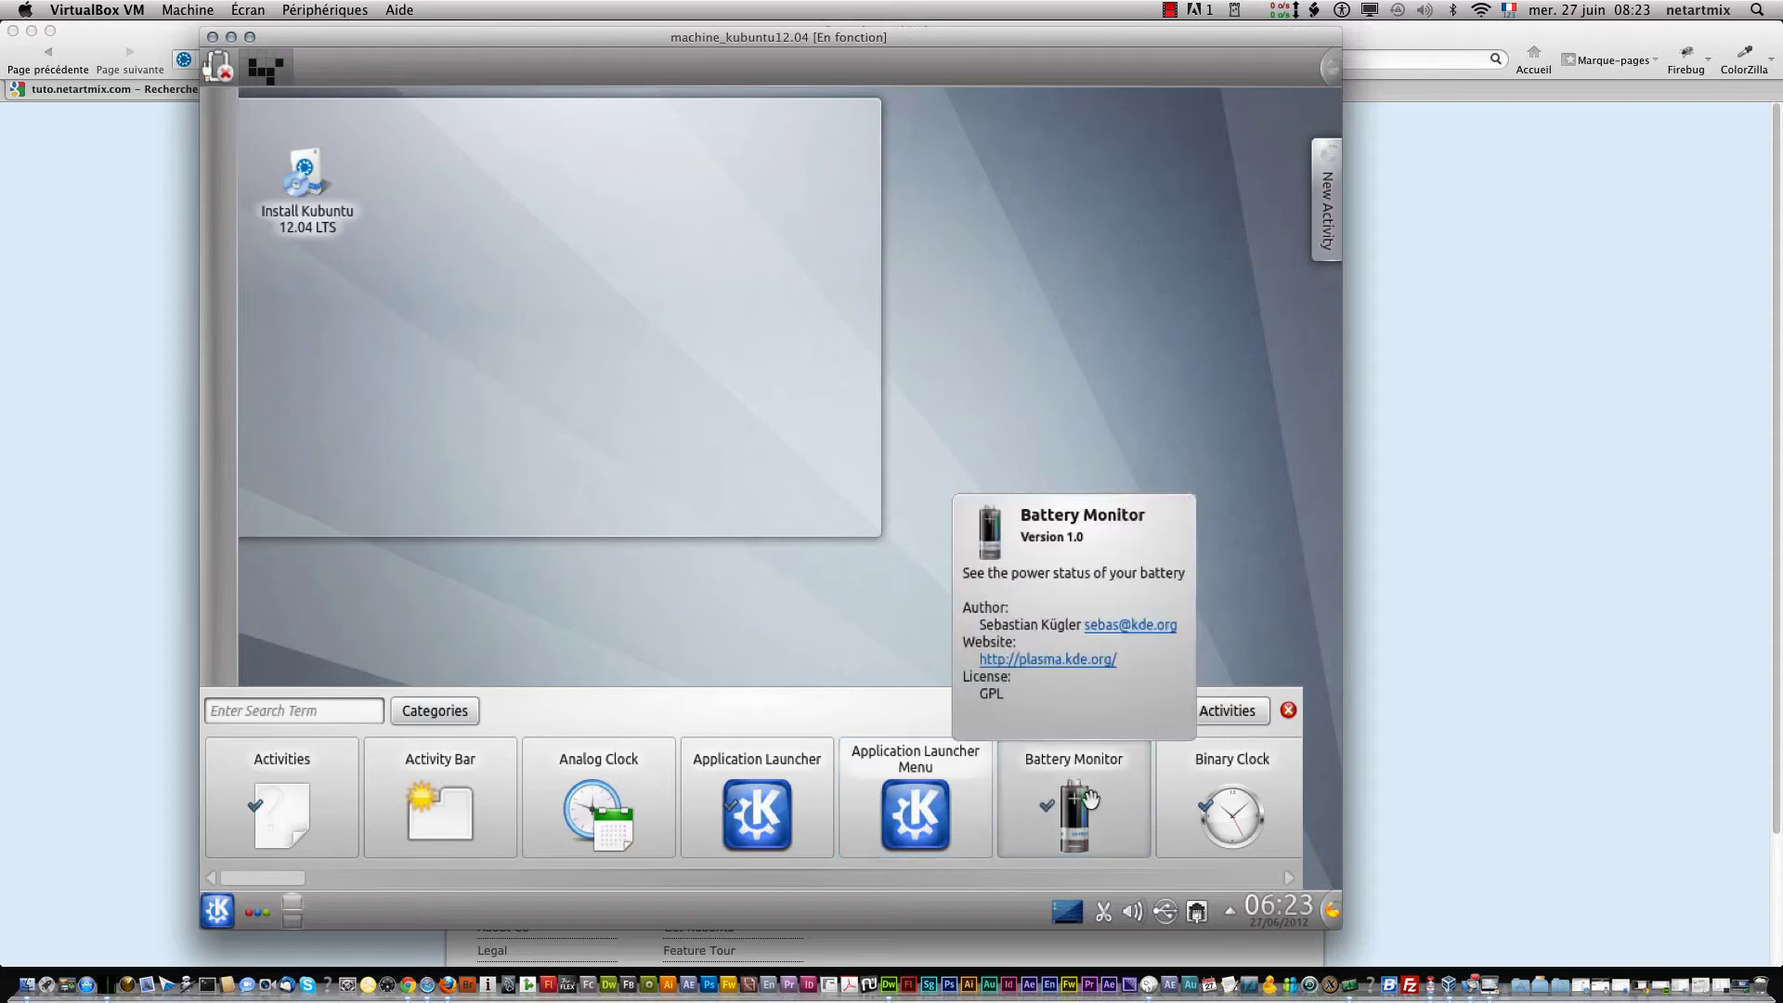
left_click_drag(1075, 815, 600, 69)
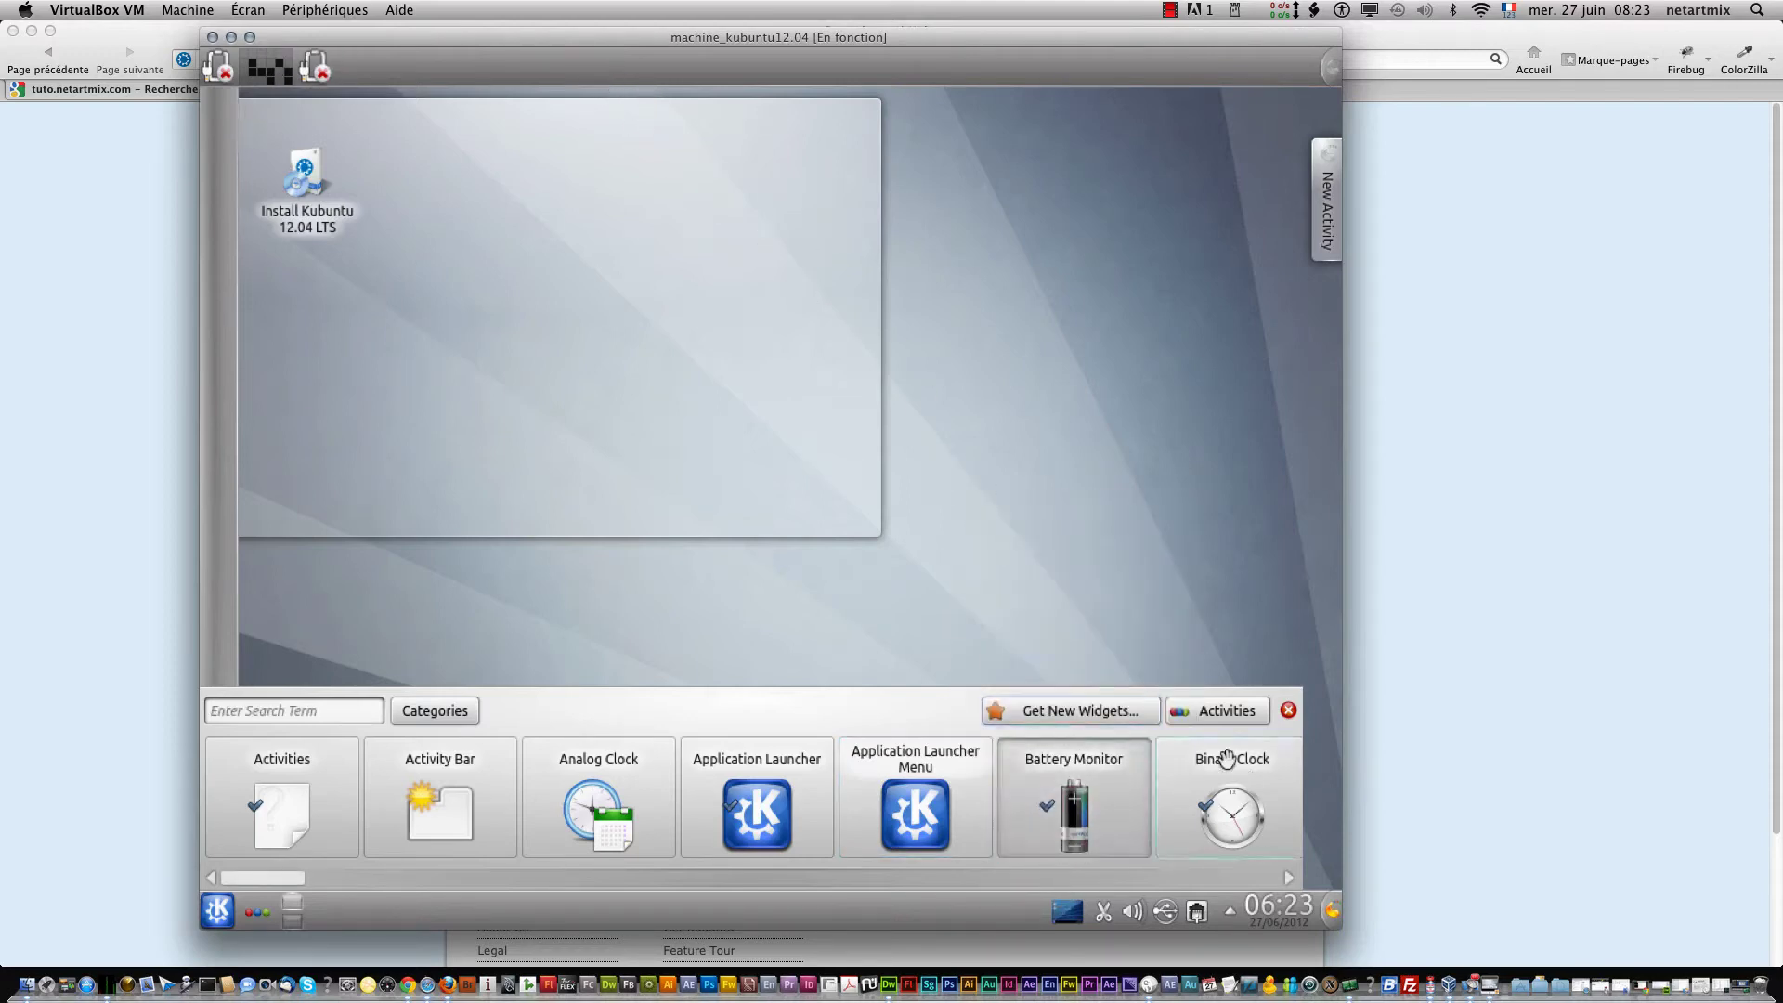
left_click(1288, 709)
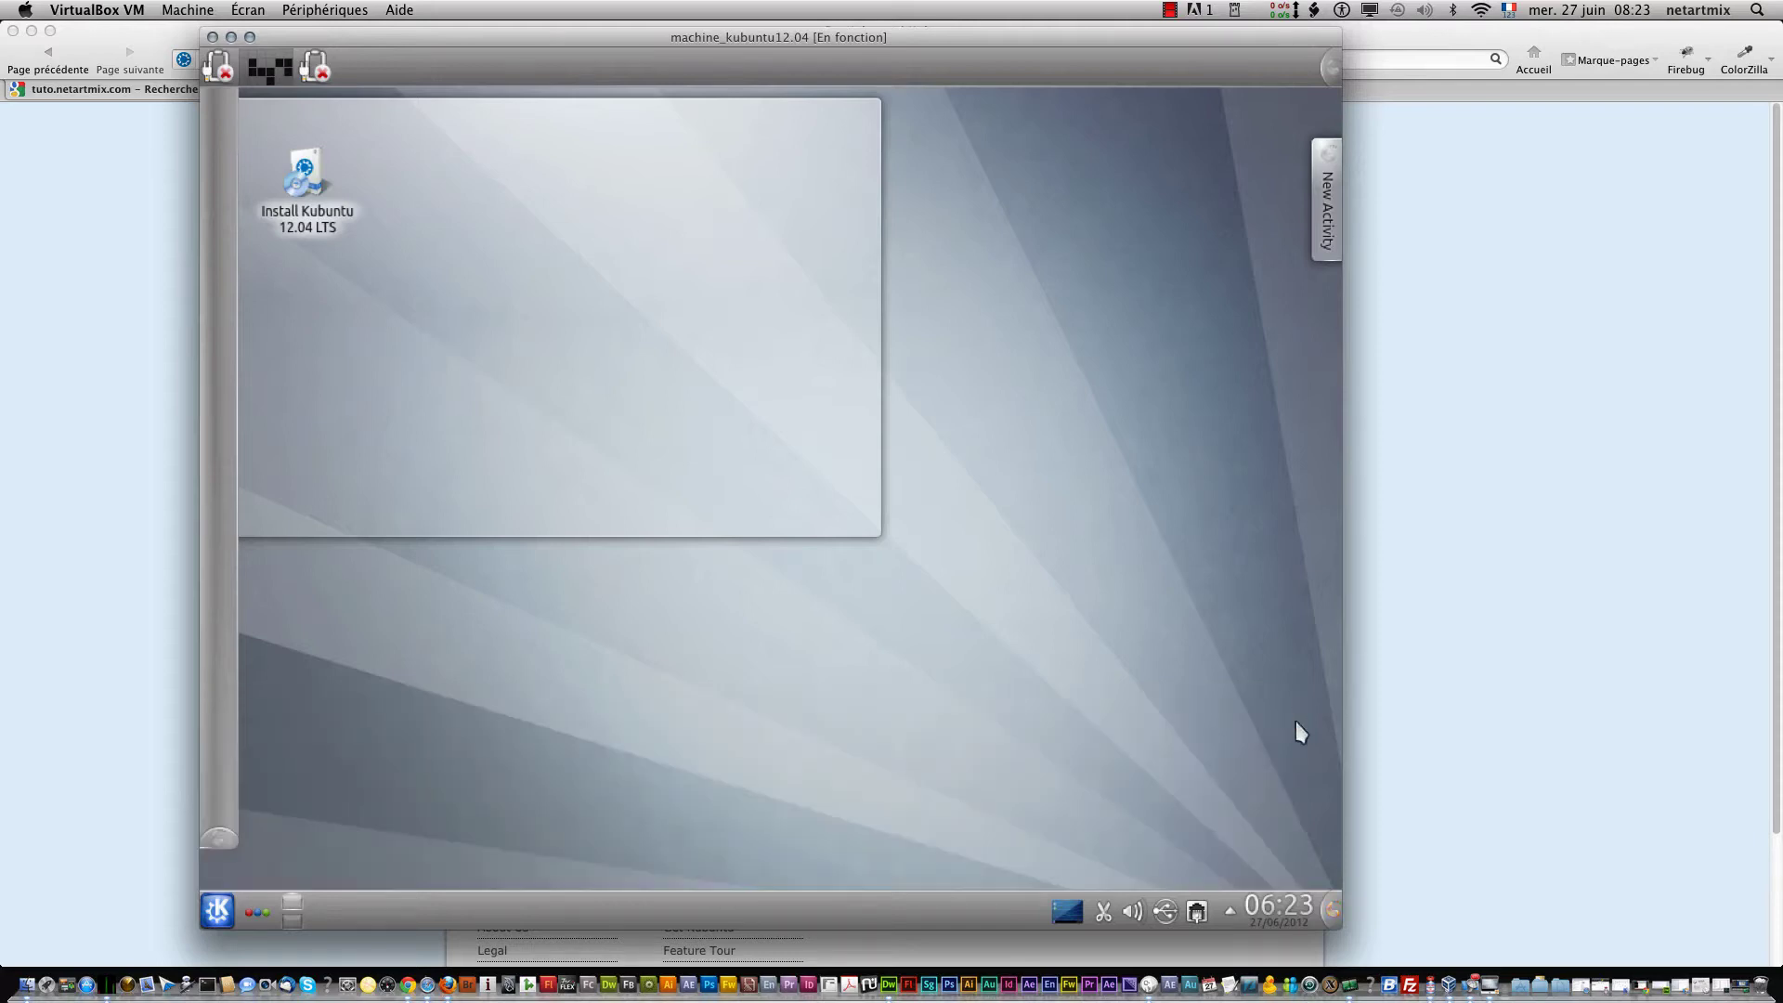
Step: Add three spacers to the main panel and move the middle spacer along it
left_click(1333, 908)
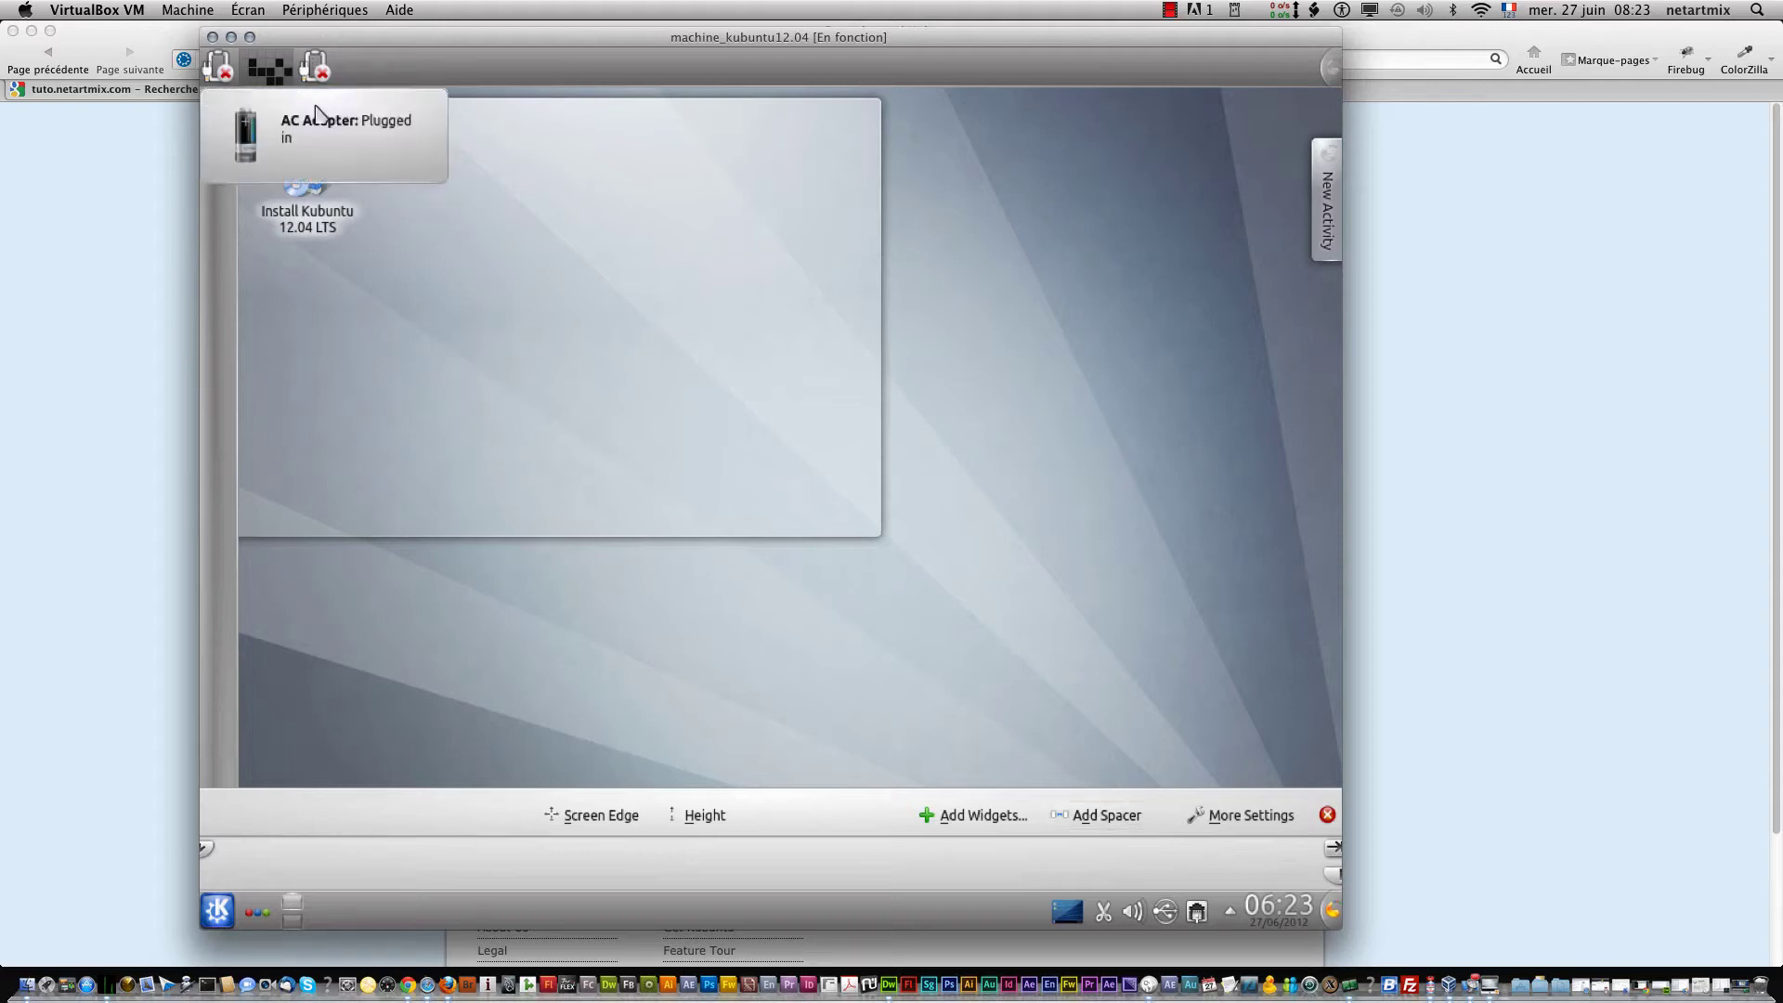
mouse_move(635, 292)
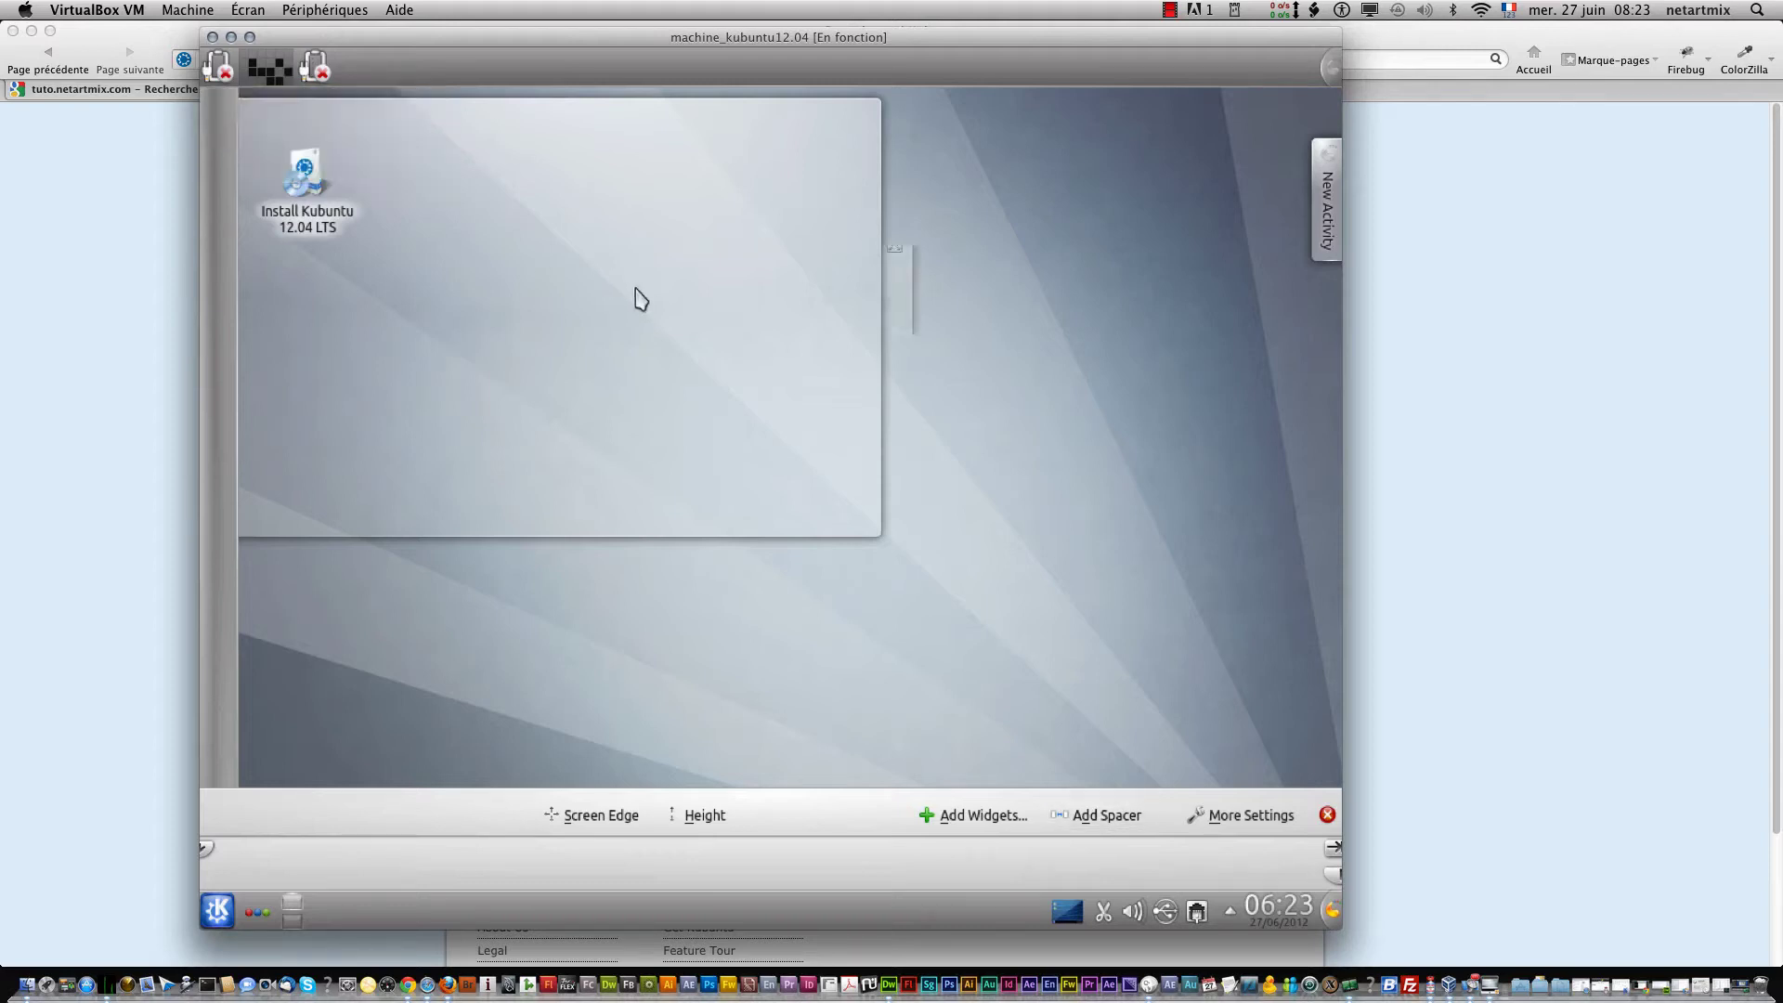
left_click(1101, 818)
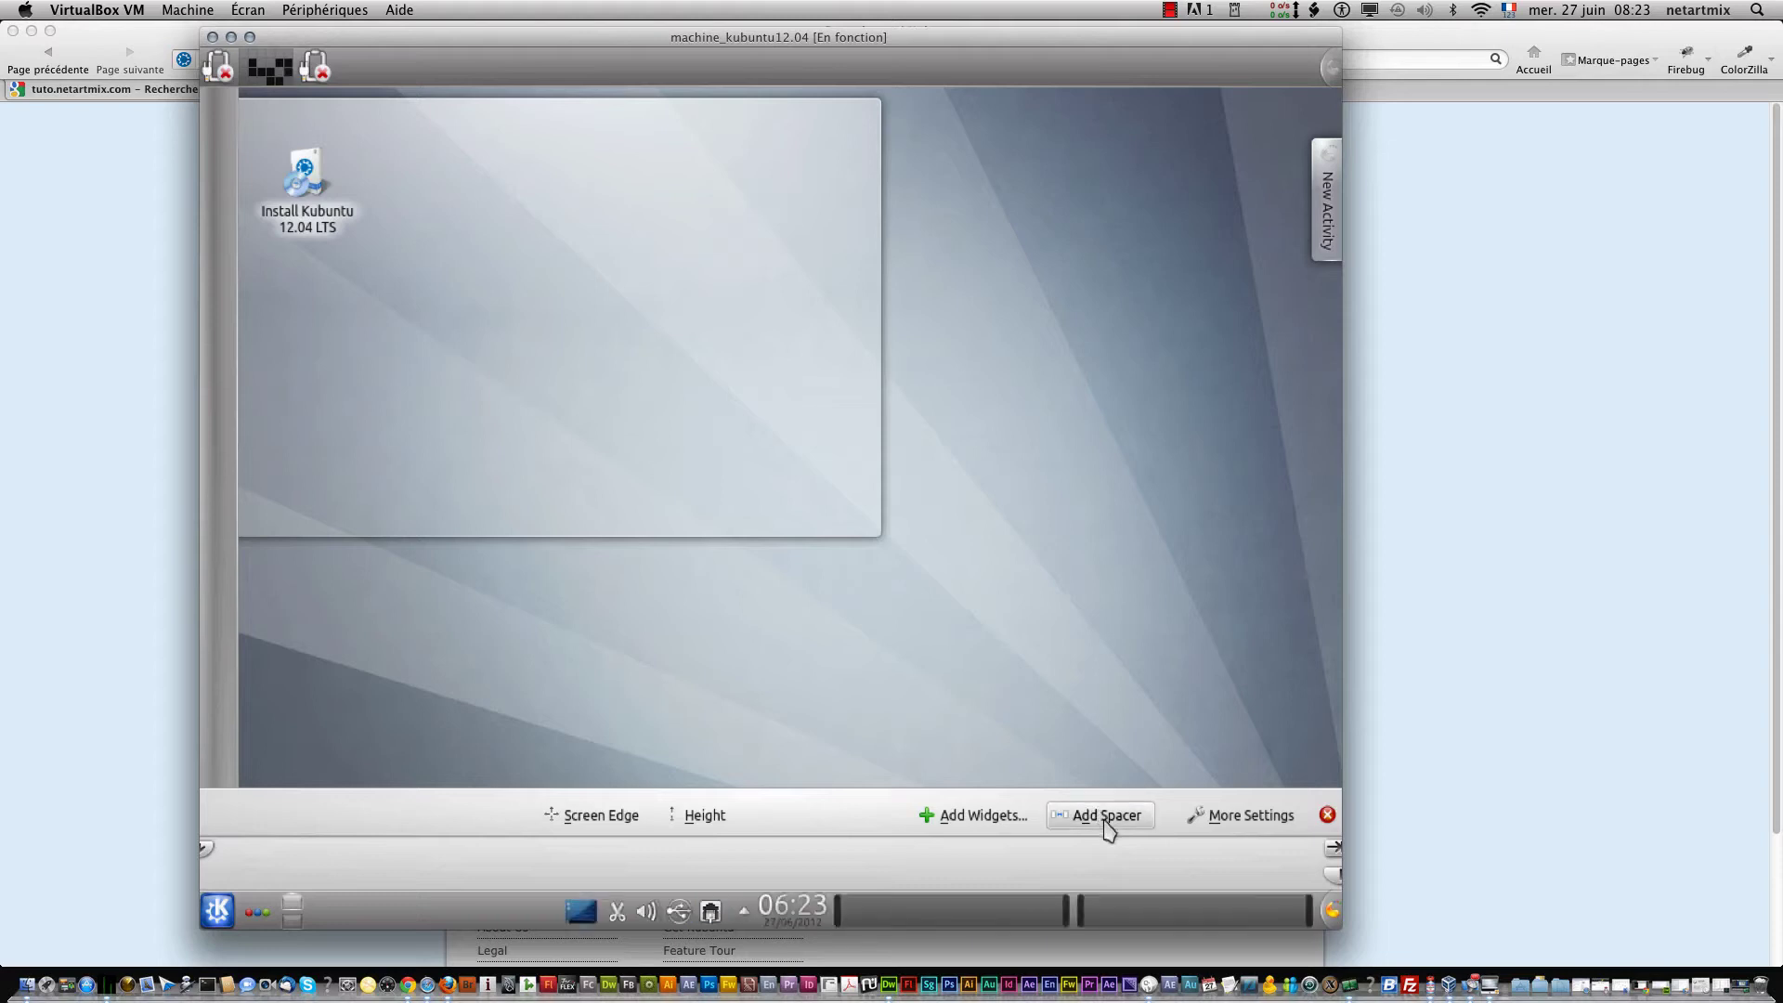
left_click(1097, 822)
mouse_move(975, 902)
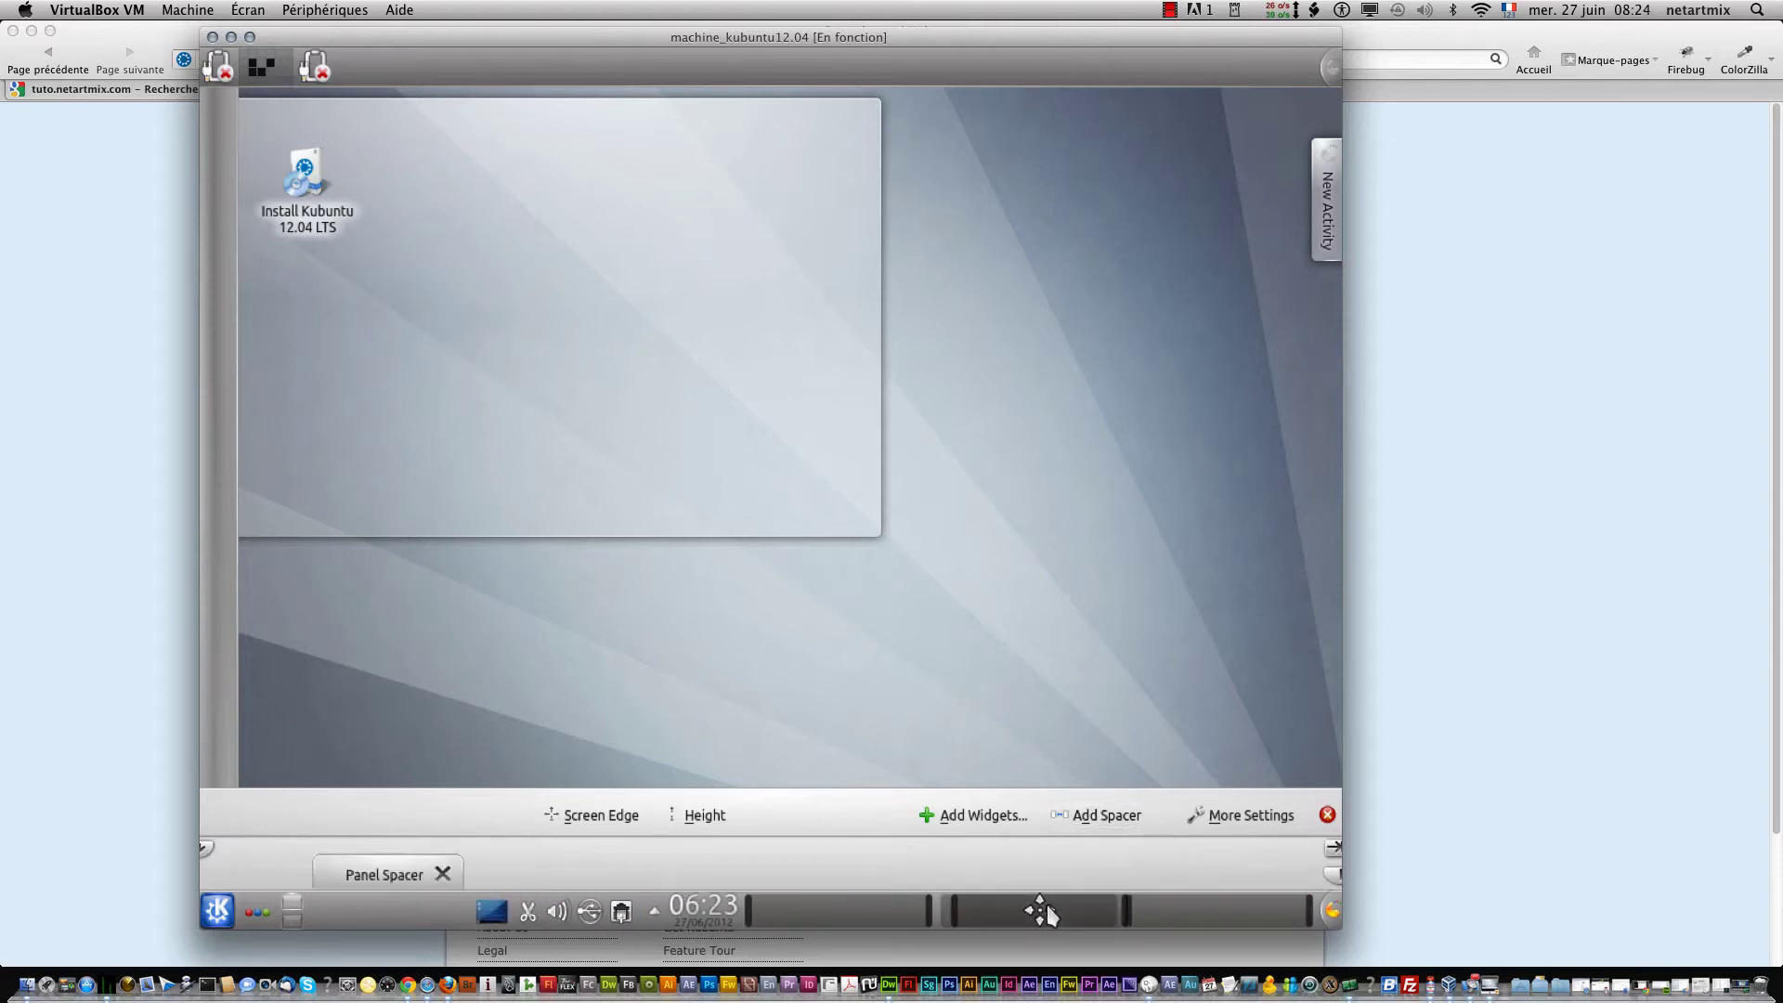
left_click_drag(1039, 900, 942, 899)
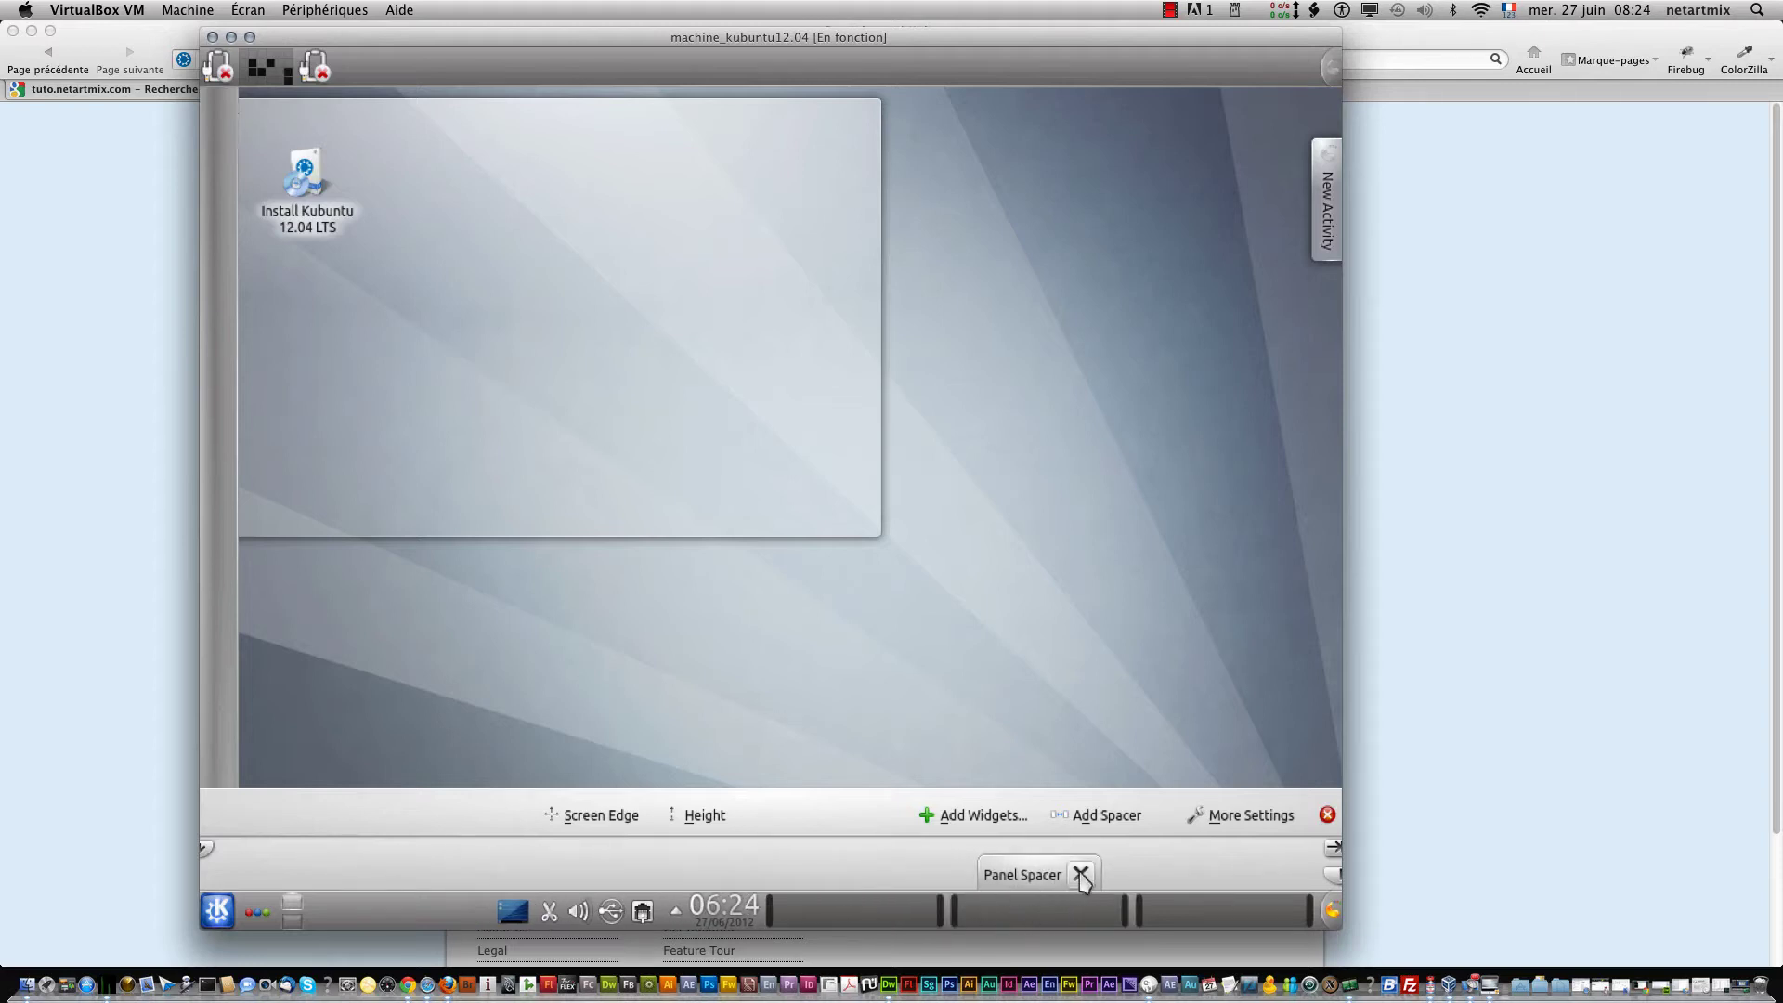
Step: Remove all three spacers from the main panel
left_click(1082, 874)
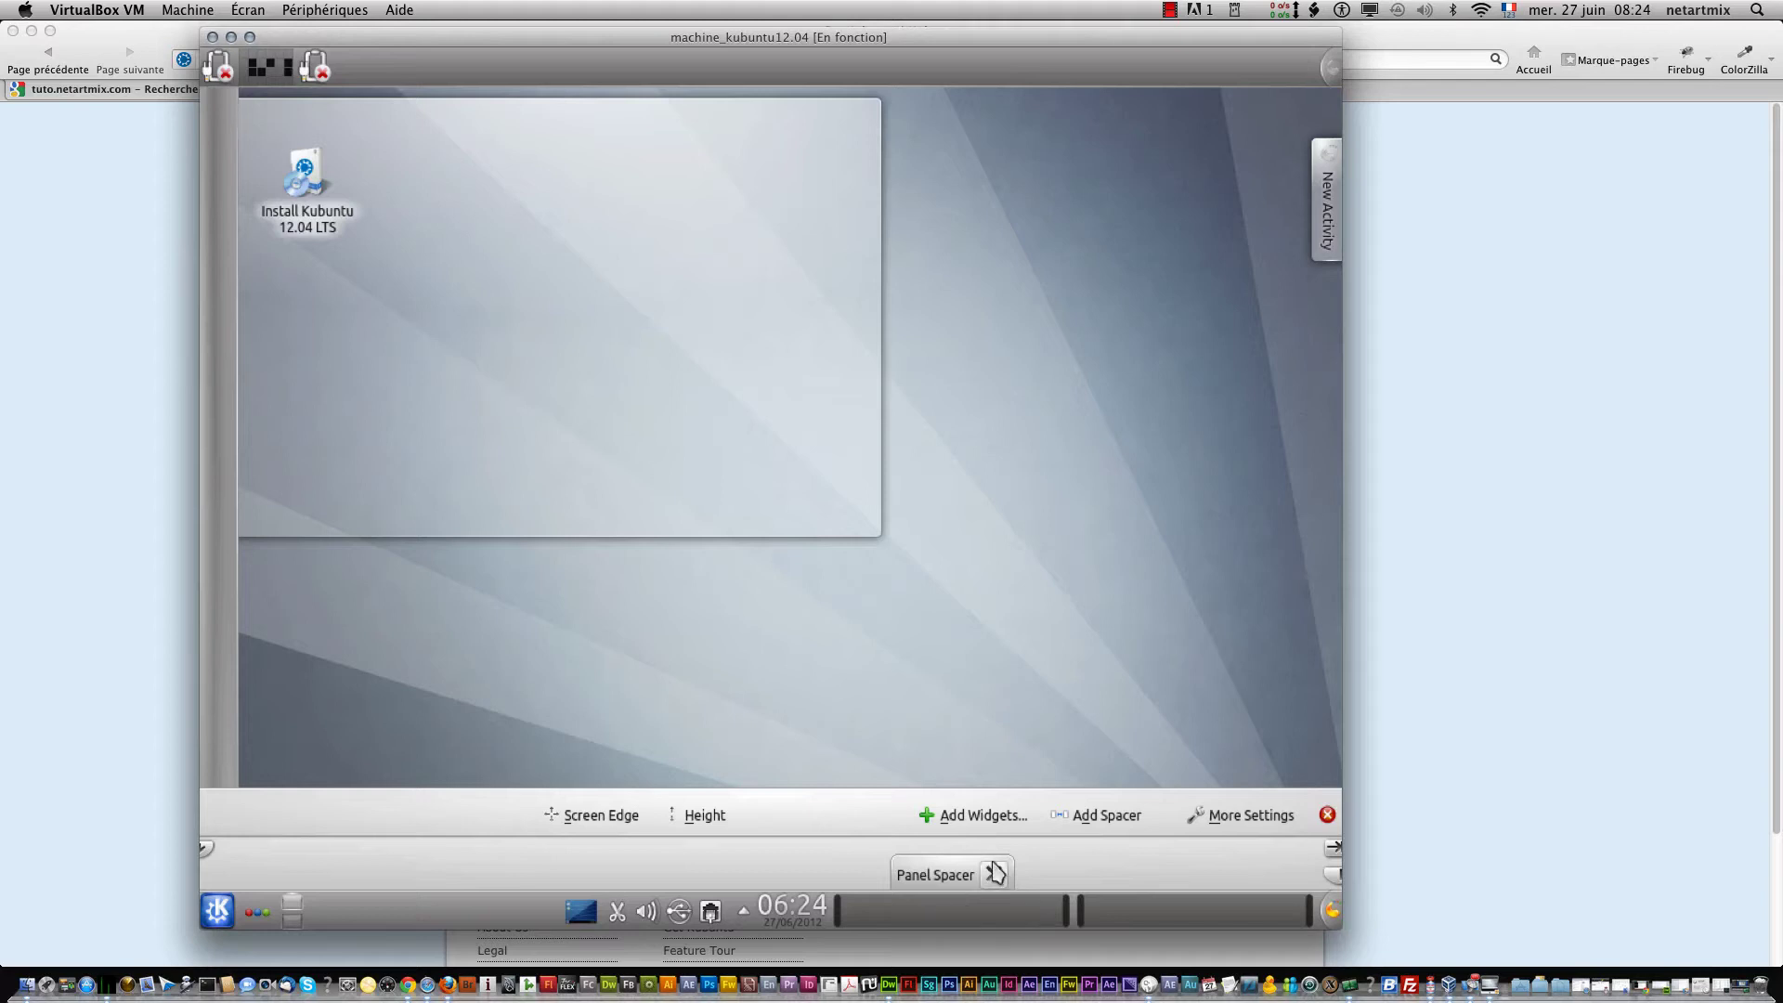
left_click(994, 873)
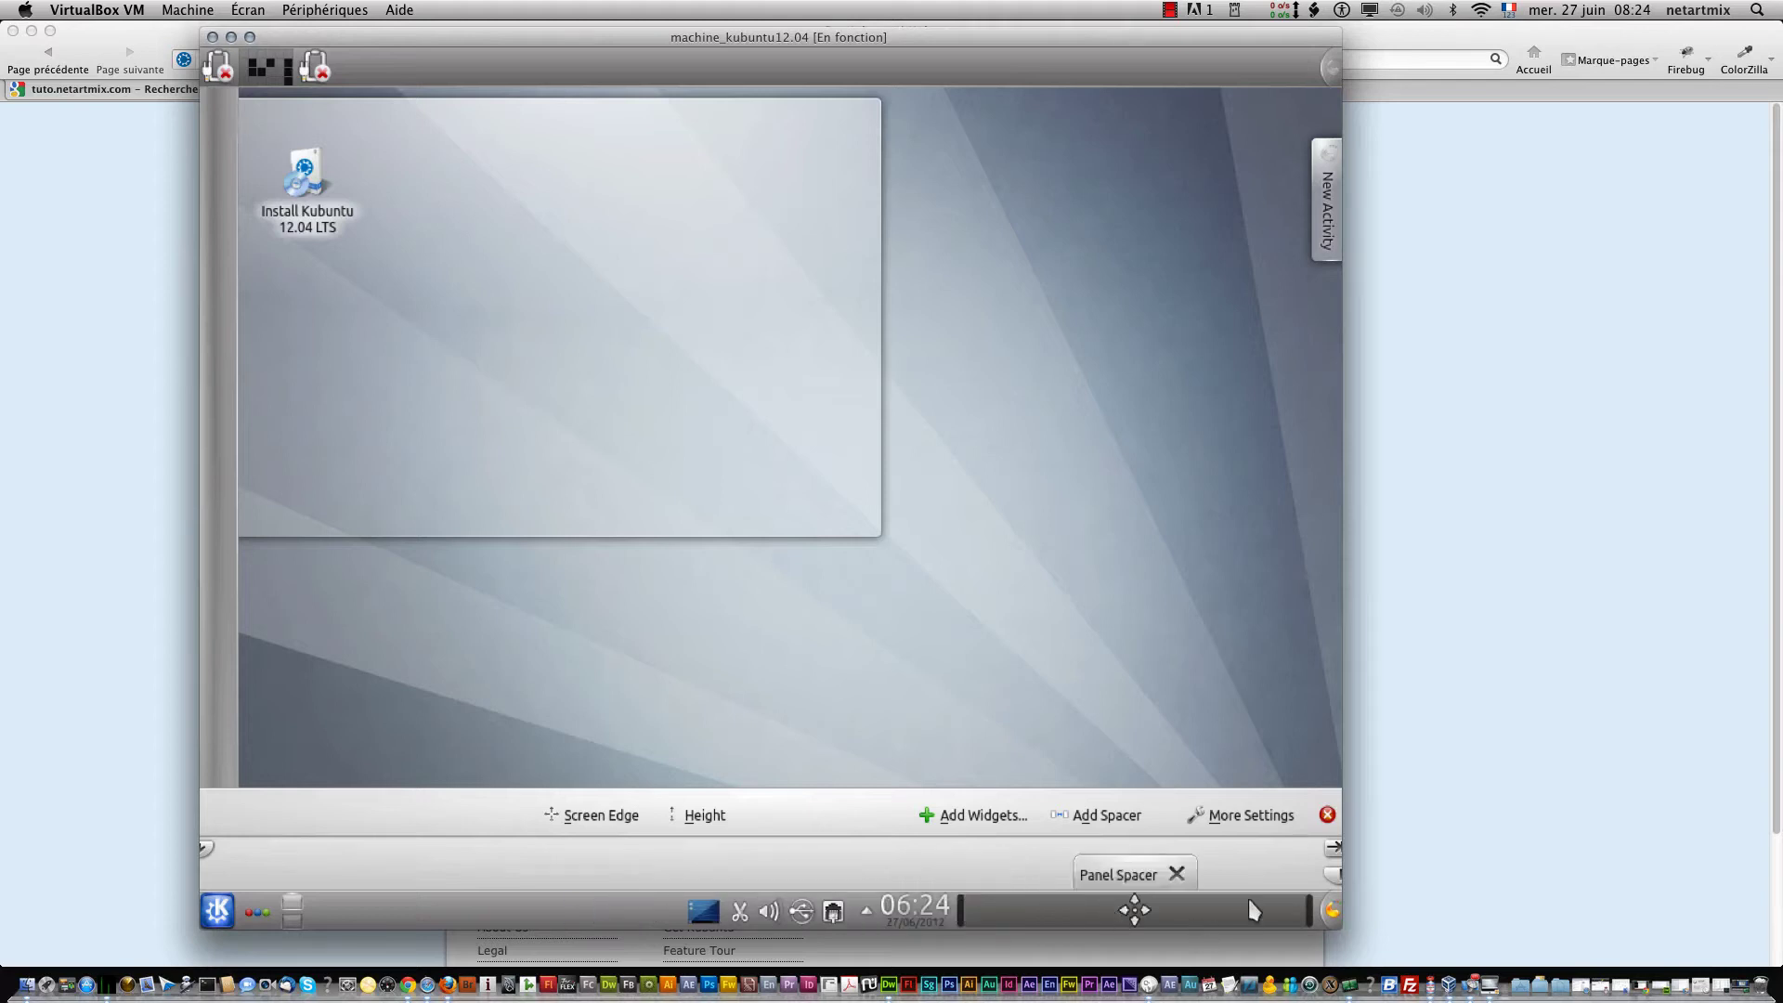
left_click(1176, 872)
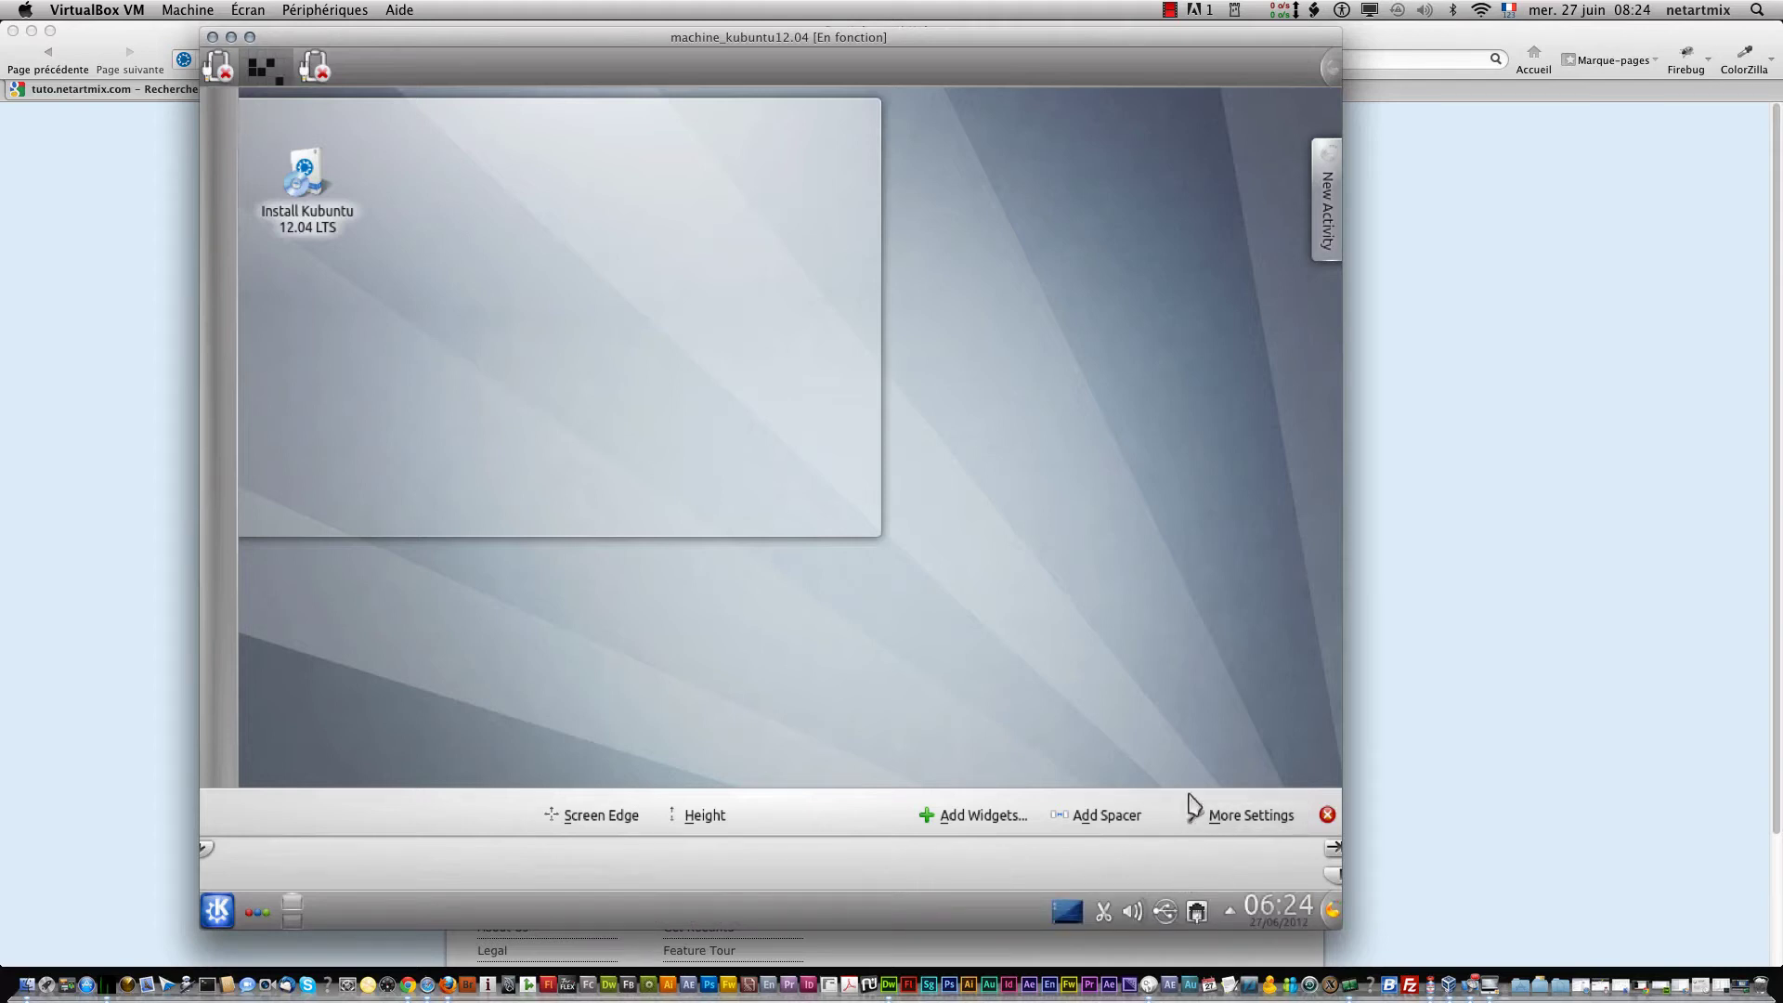
Step: Rearrange the main panel so the system tray and clock sit beside the pager, ahead of the Task Manager, and close the panel settings
mouse_move(1227, 923)
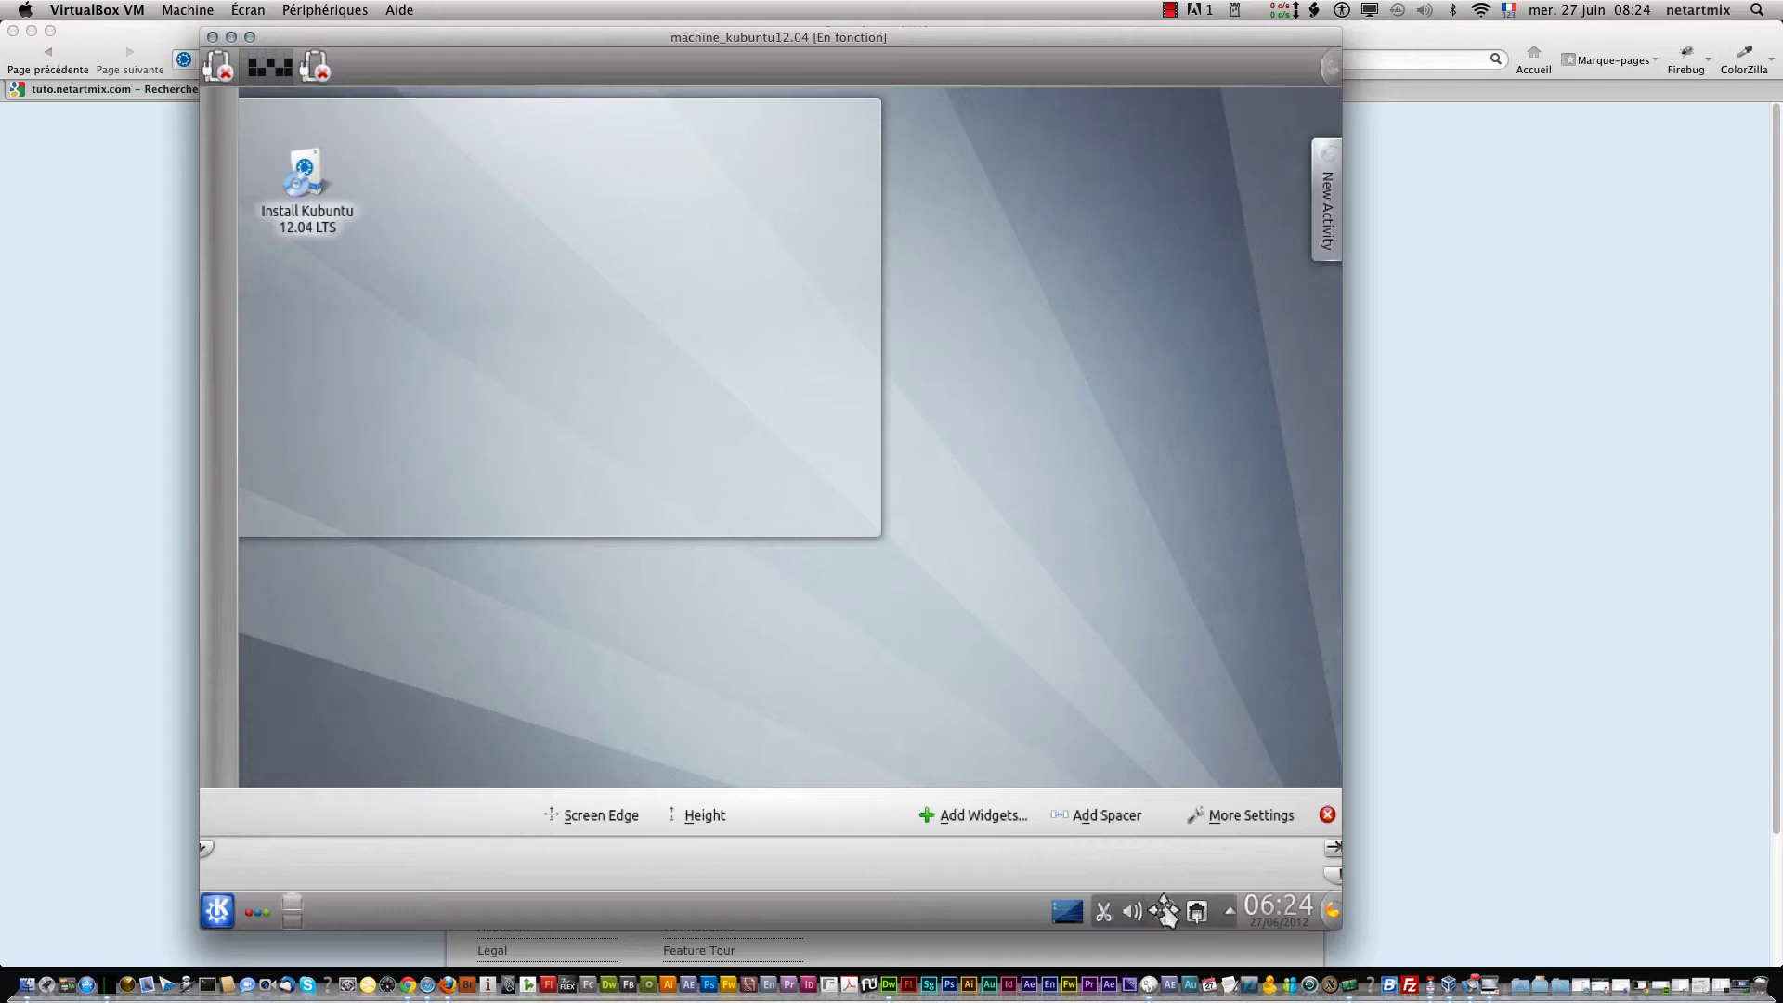
left_click_drag(1163, 910, 1243, 826)
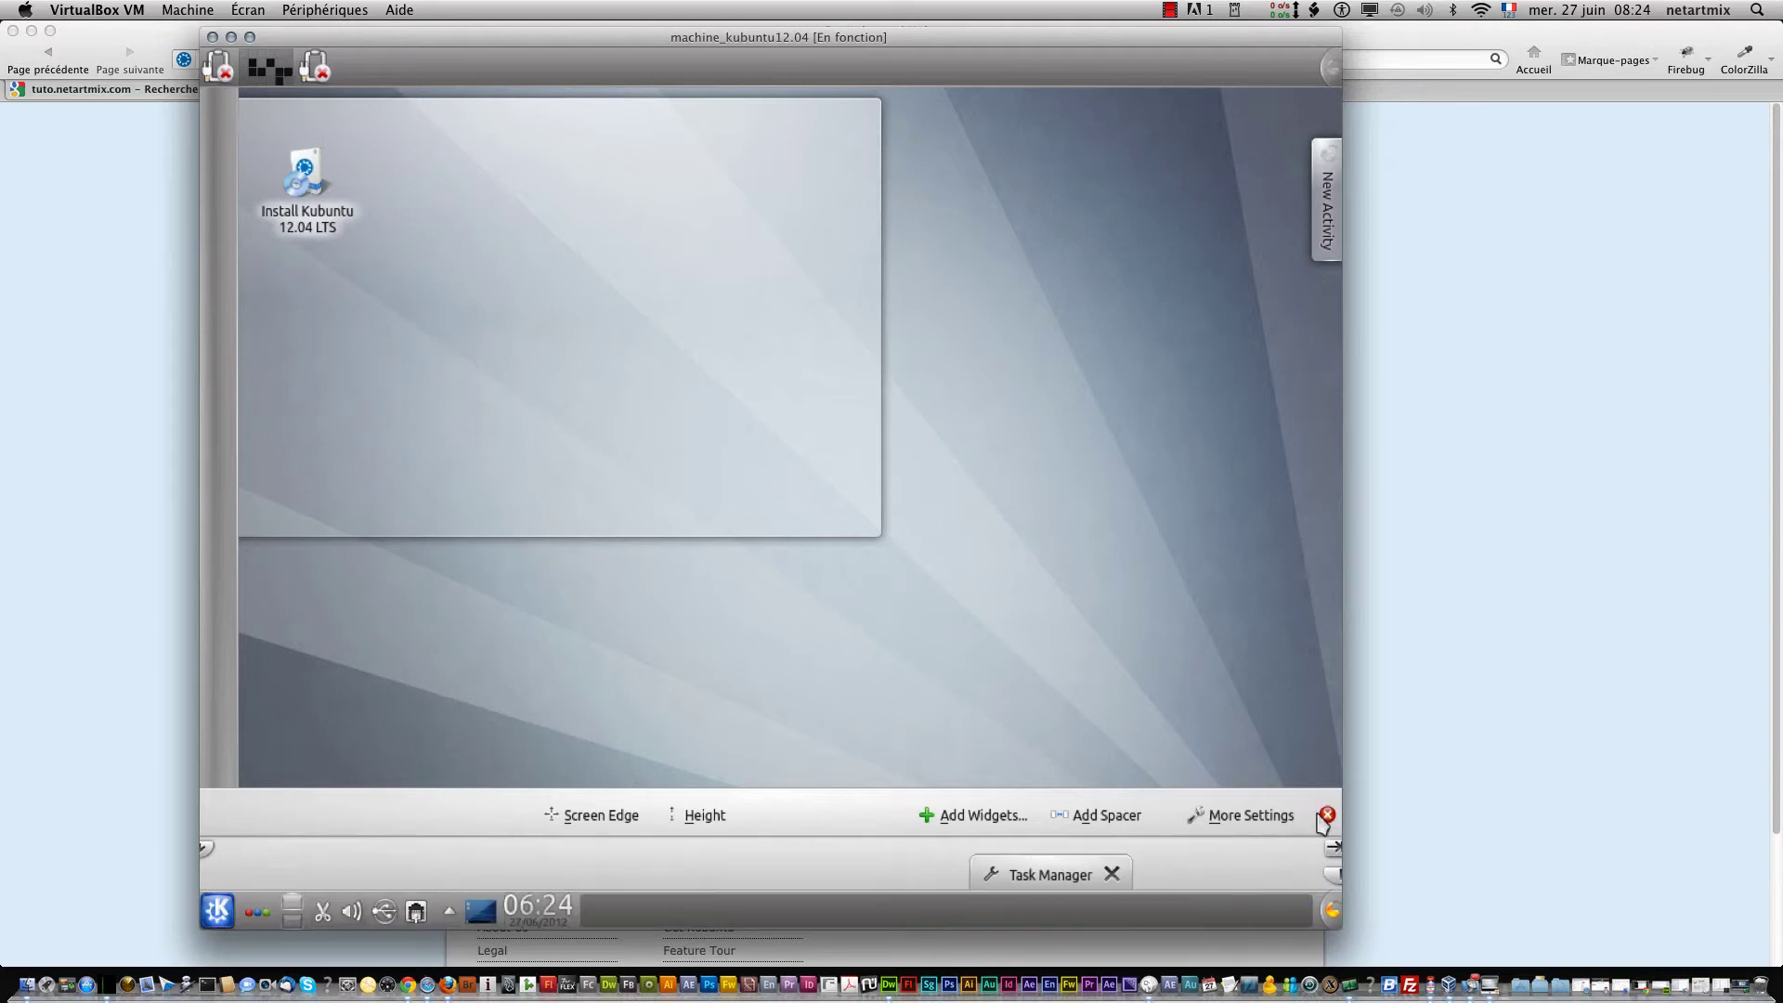
left_click(1327, 814)
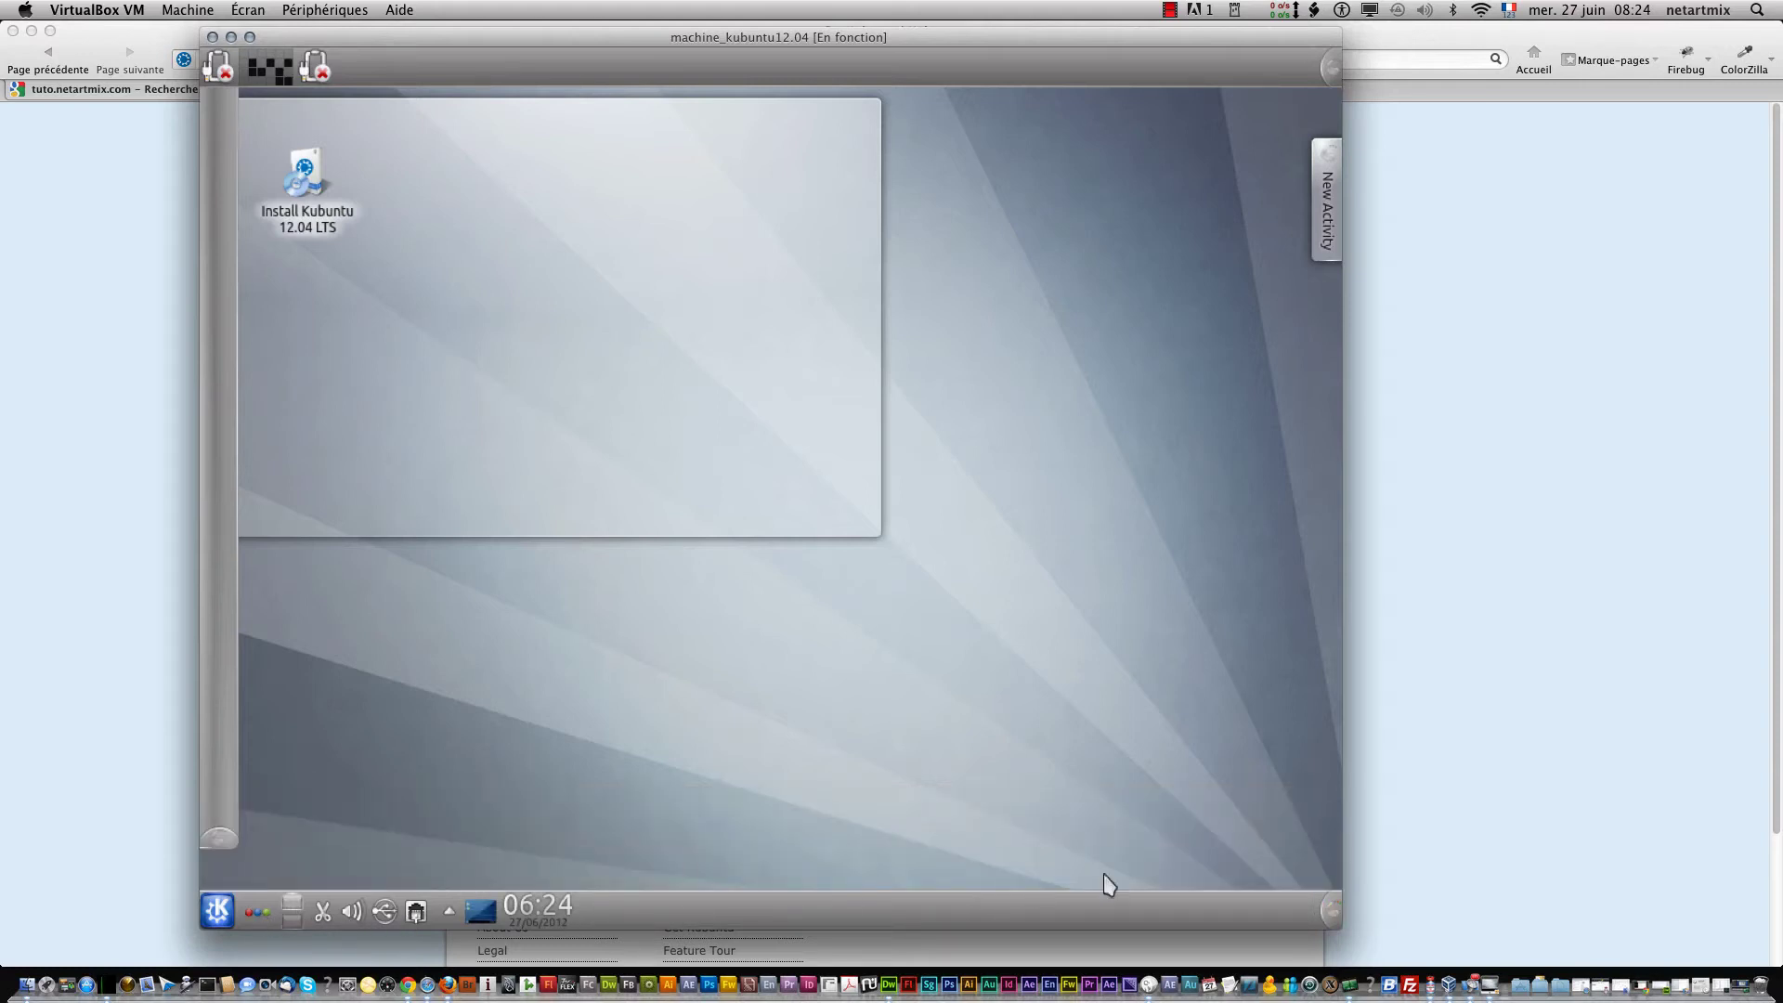
Step: View the activity list from the main panel's Activities widget and close it
mouse_move(542, 915)
left_click(258, 917)
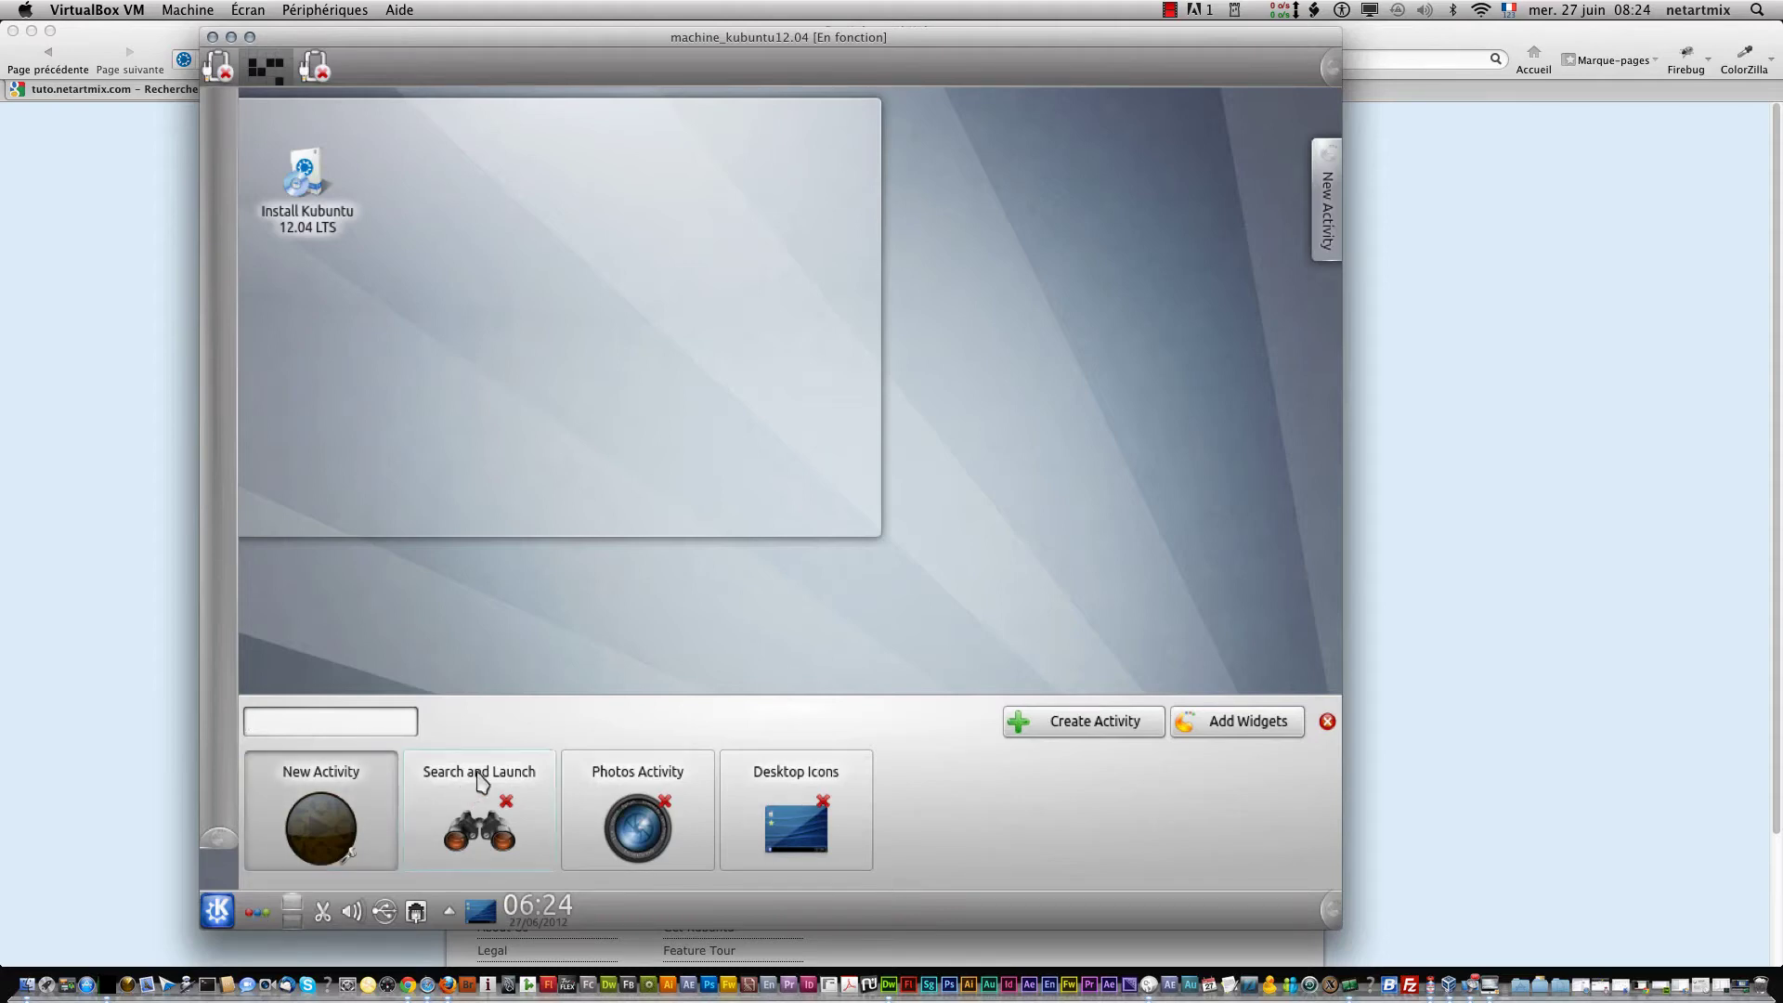
left_click(1335, 724)
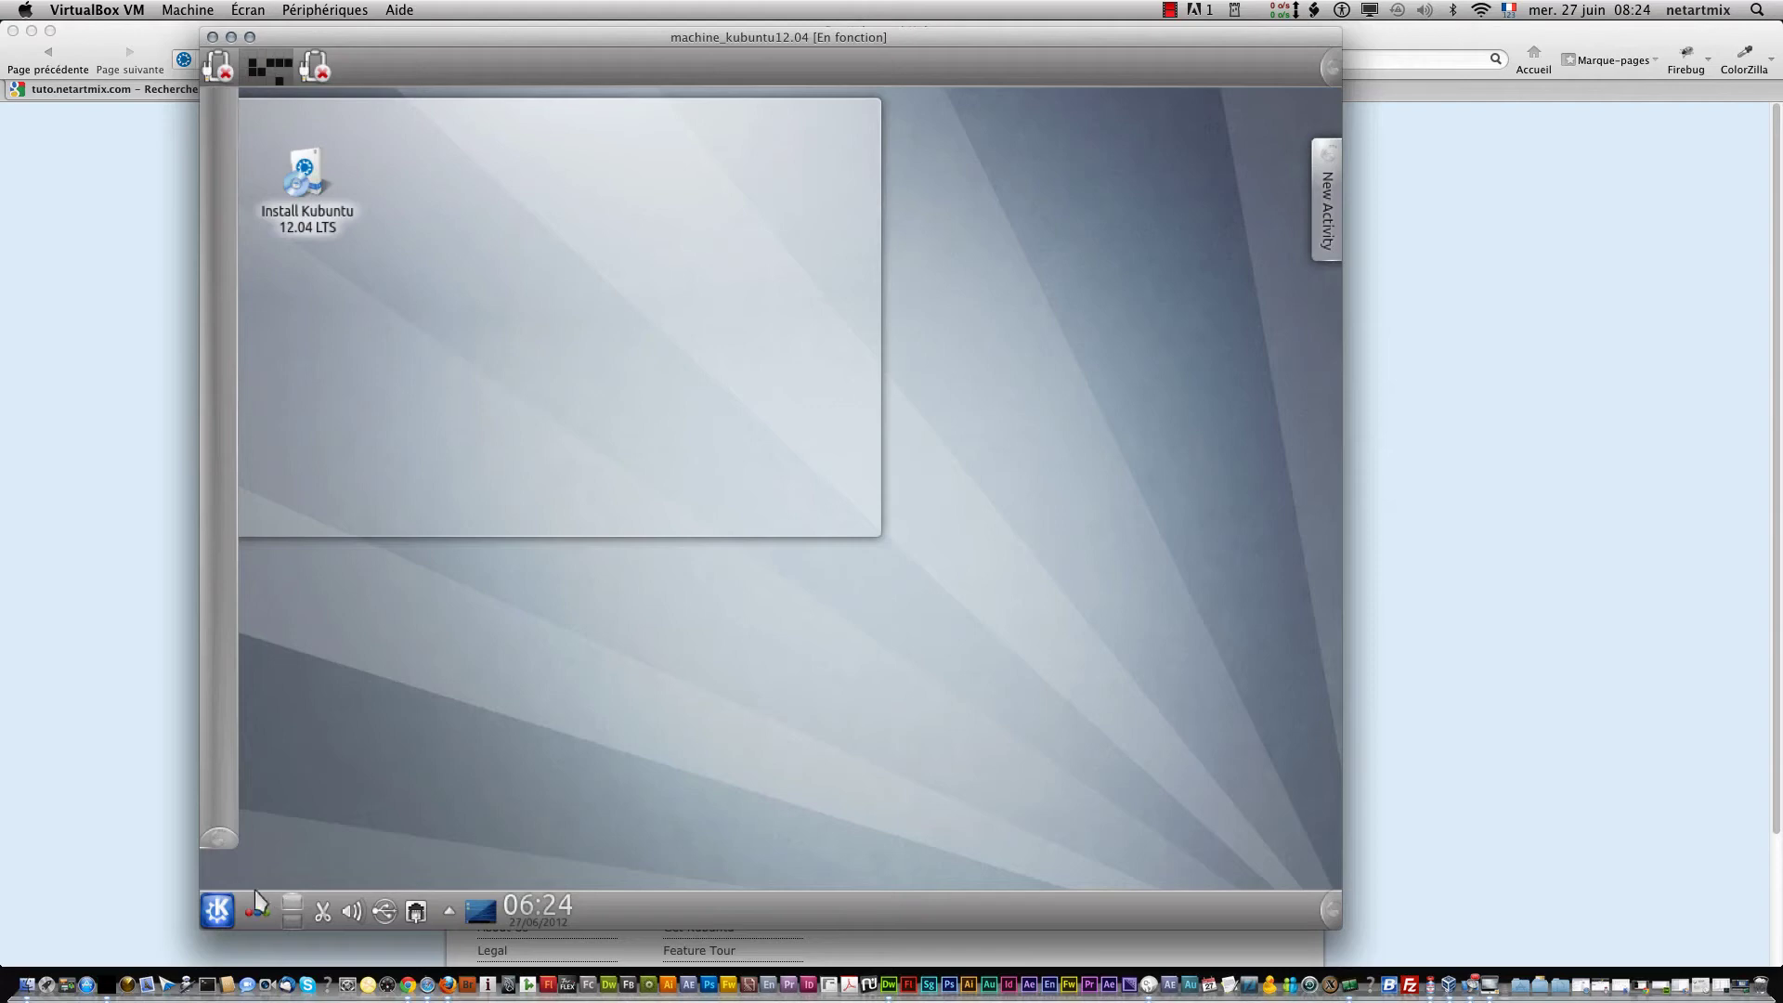
Step: Launch the rekonq Web Browser from the application launcher's Favorites and enlarge its window to nearly fill the desktop
left_click(214, 913)
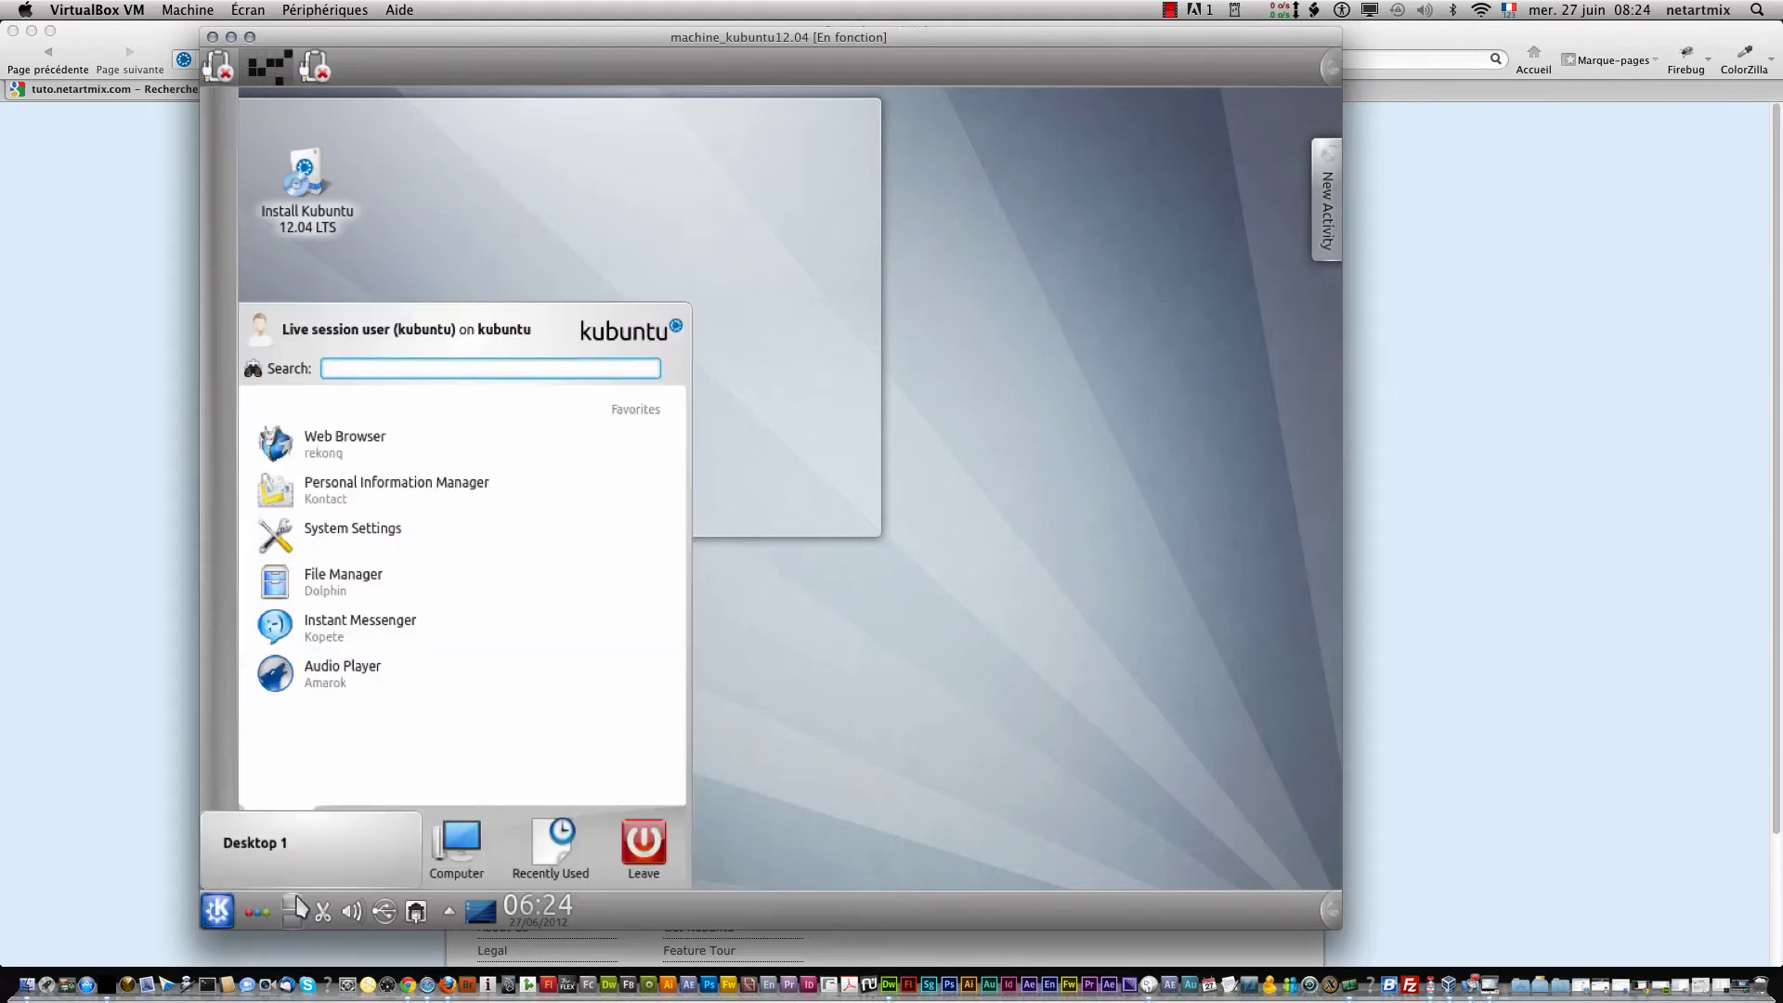
mouse_move(615, 825)
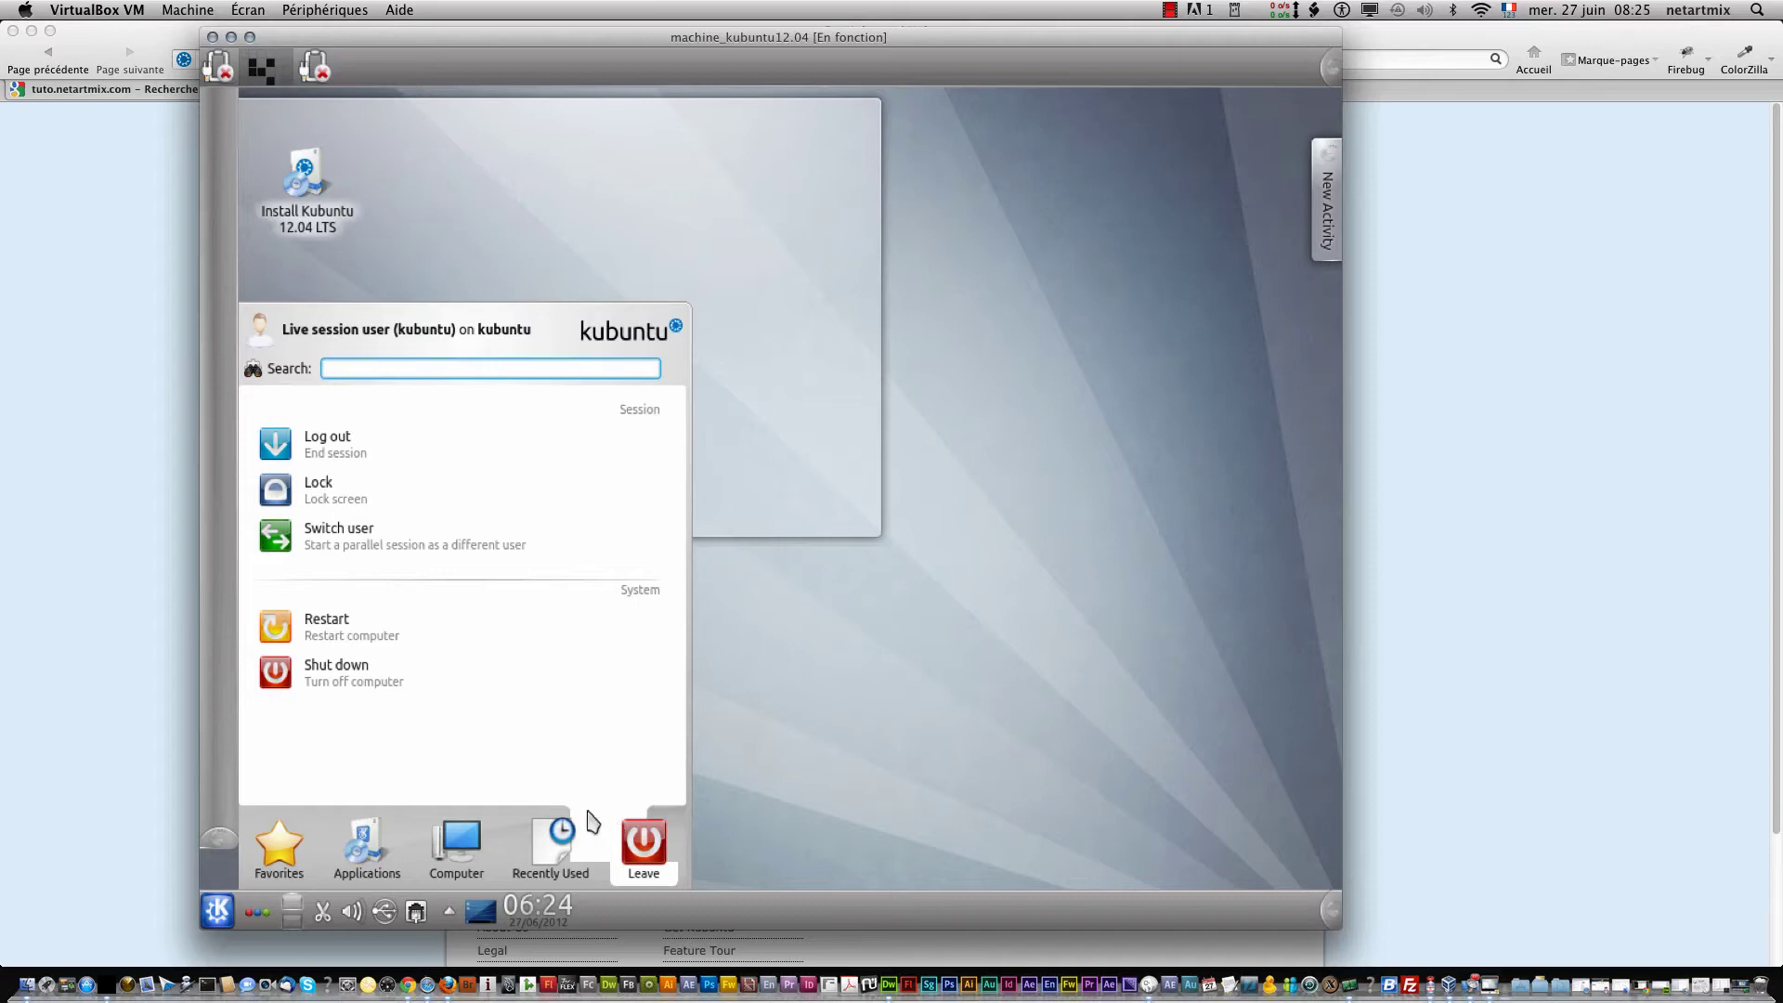
mouse_move(275, 824)
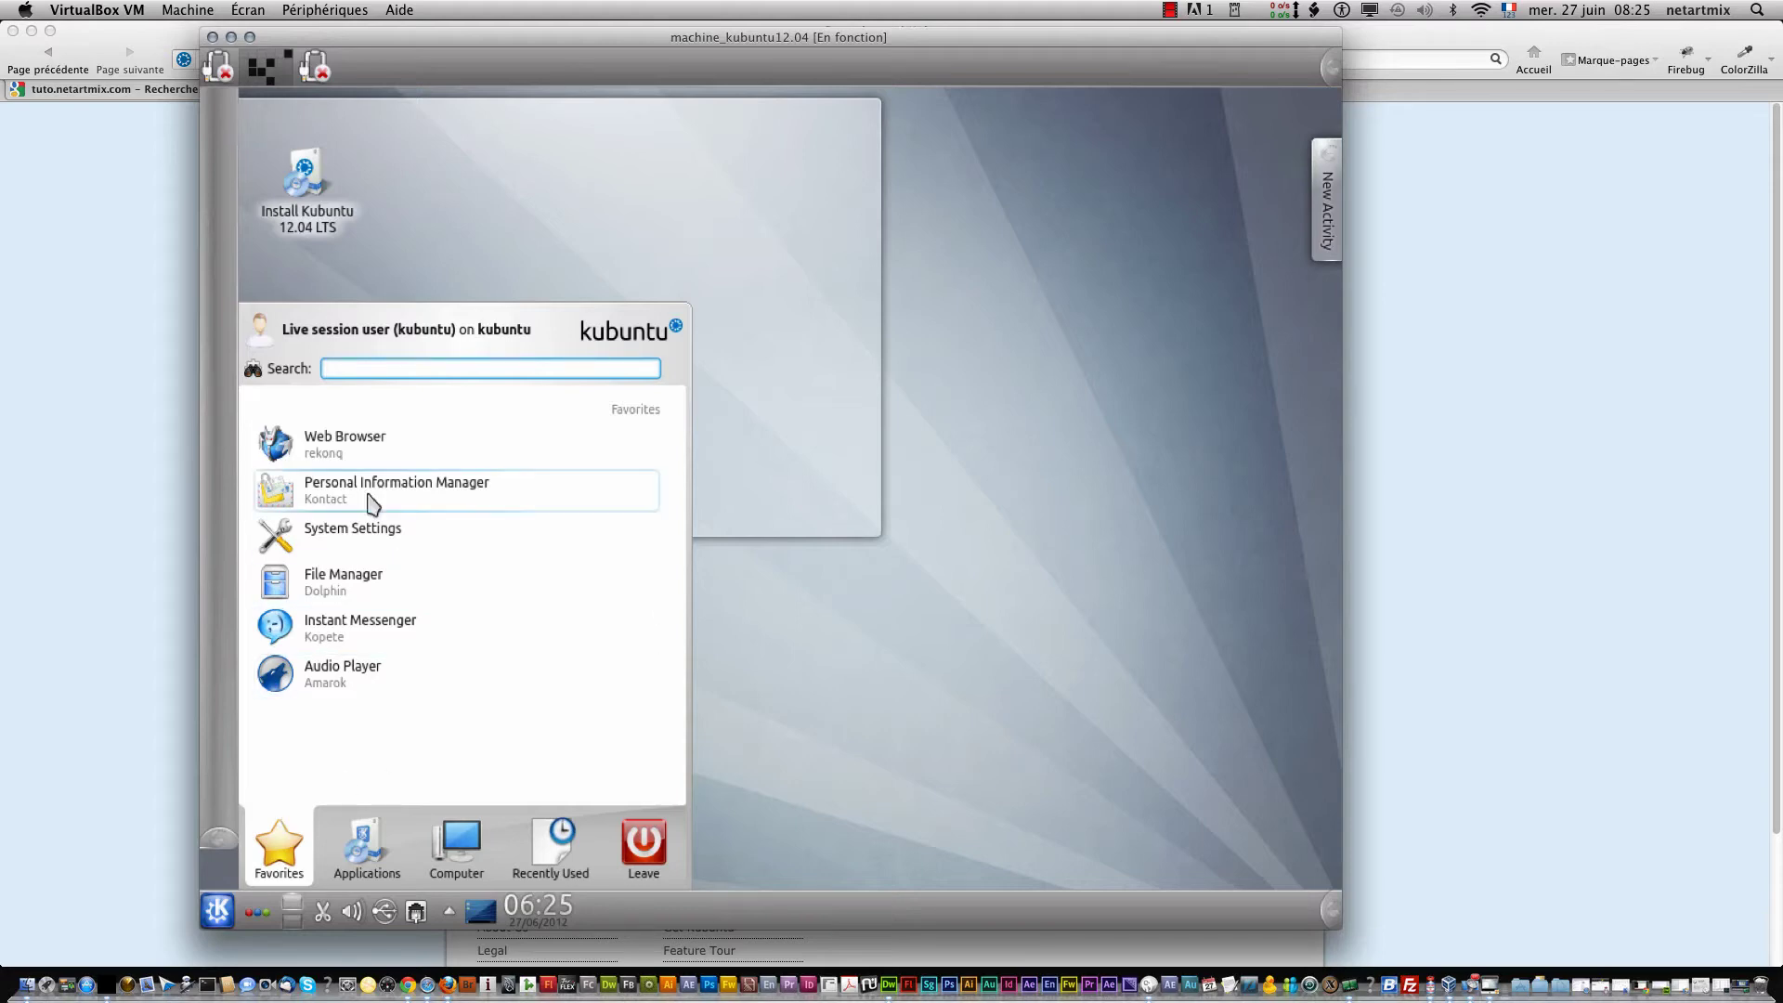
left_click(359, 459)
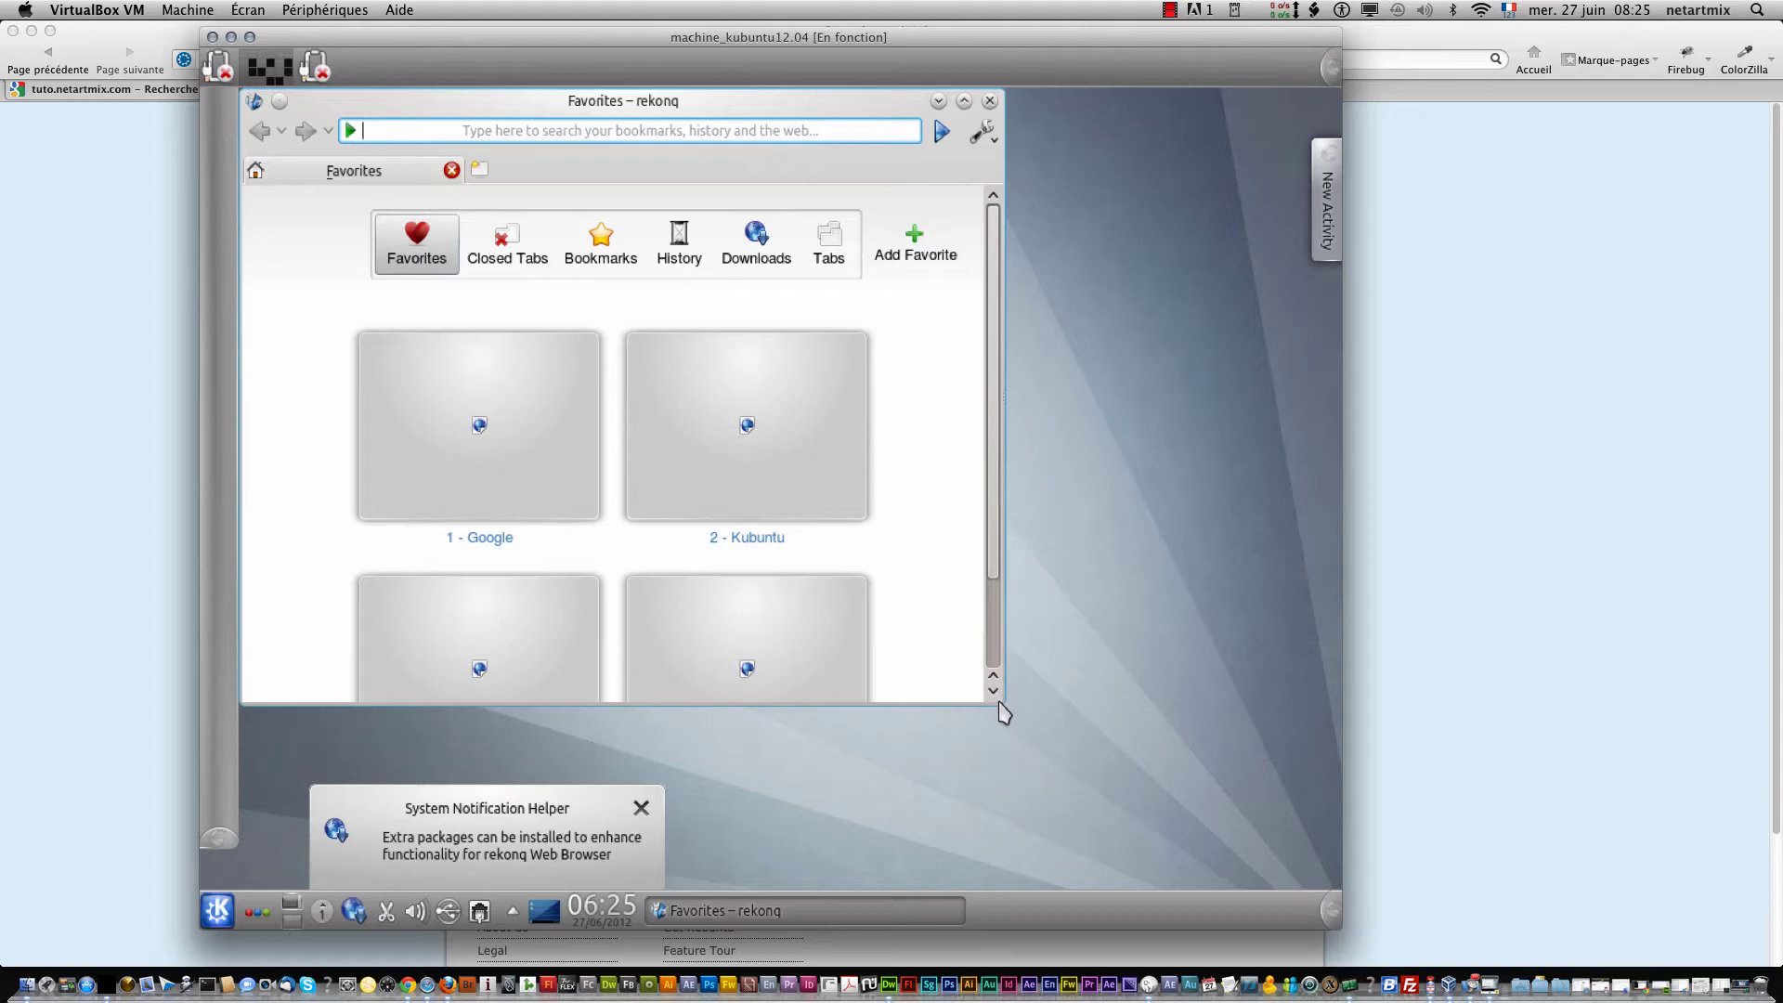
scroll(1000, 704, "down", 2)
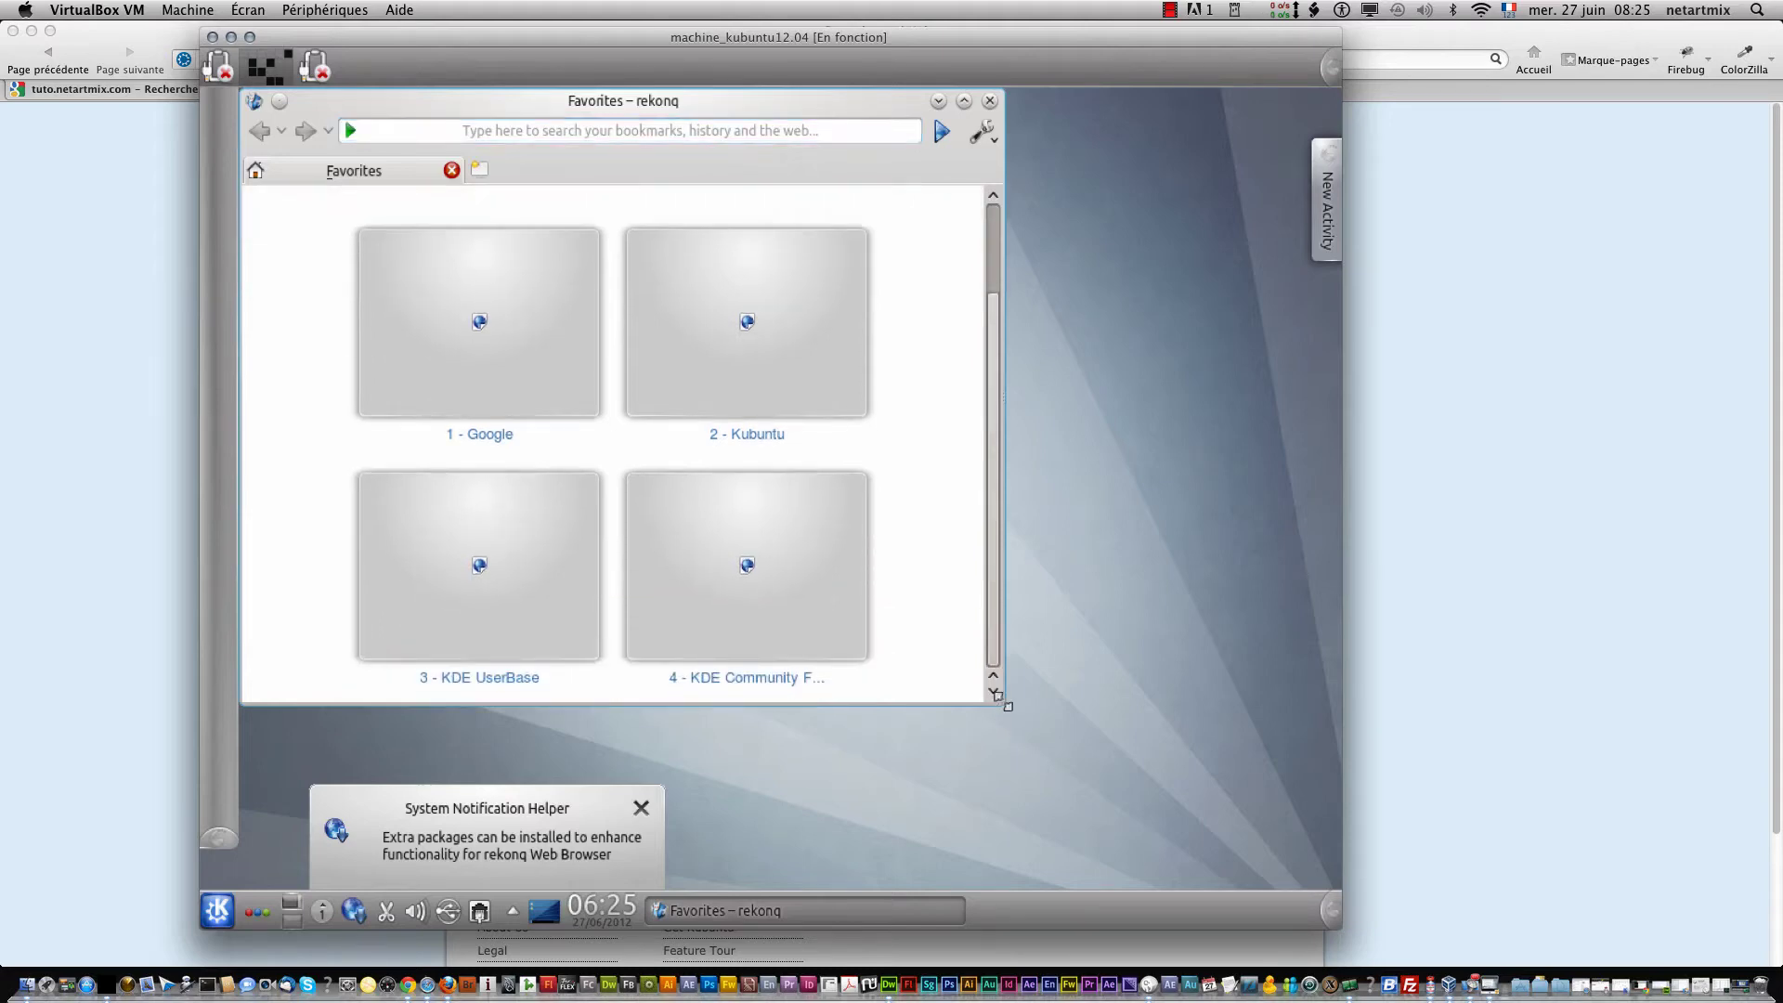
left_click_drag(998, 696, 1287, 857)
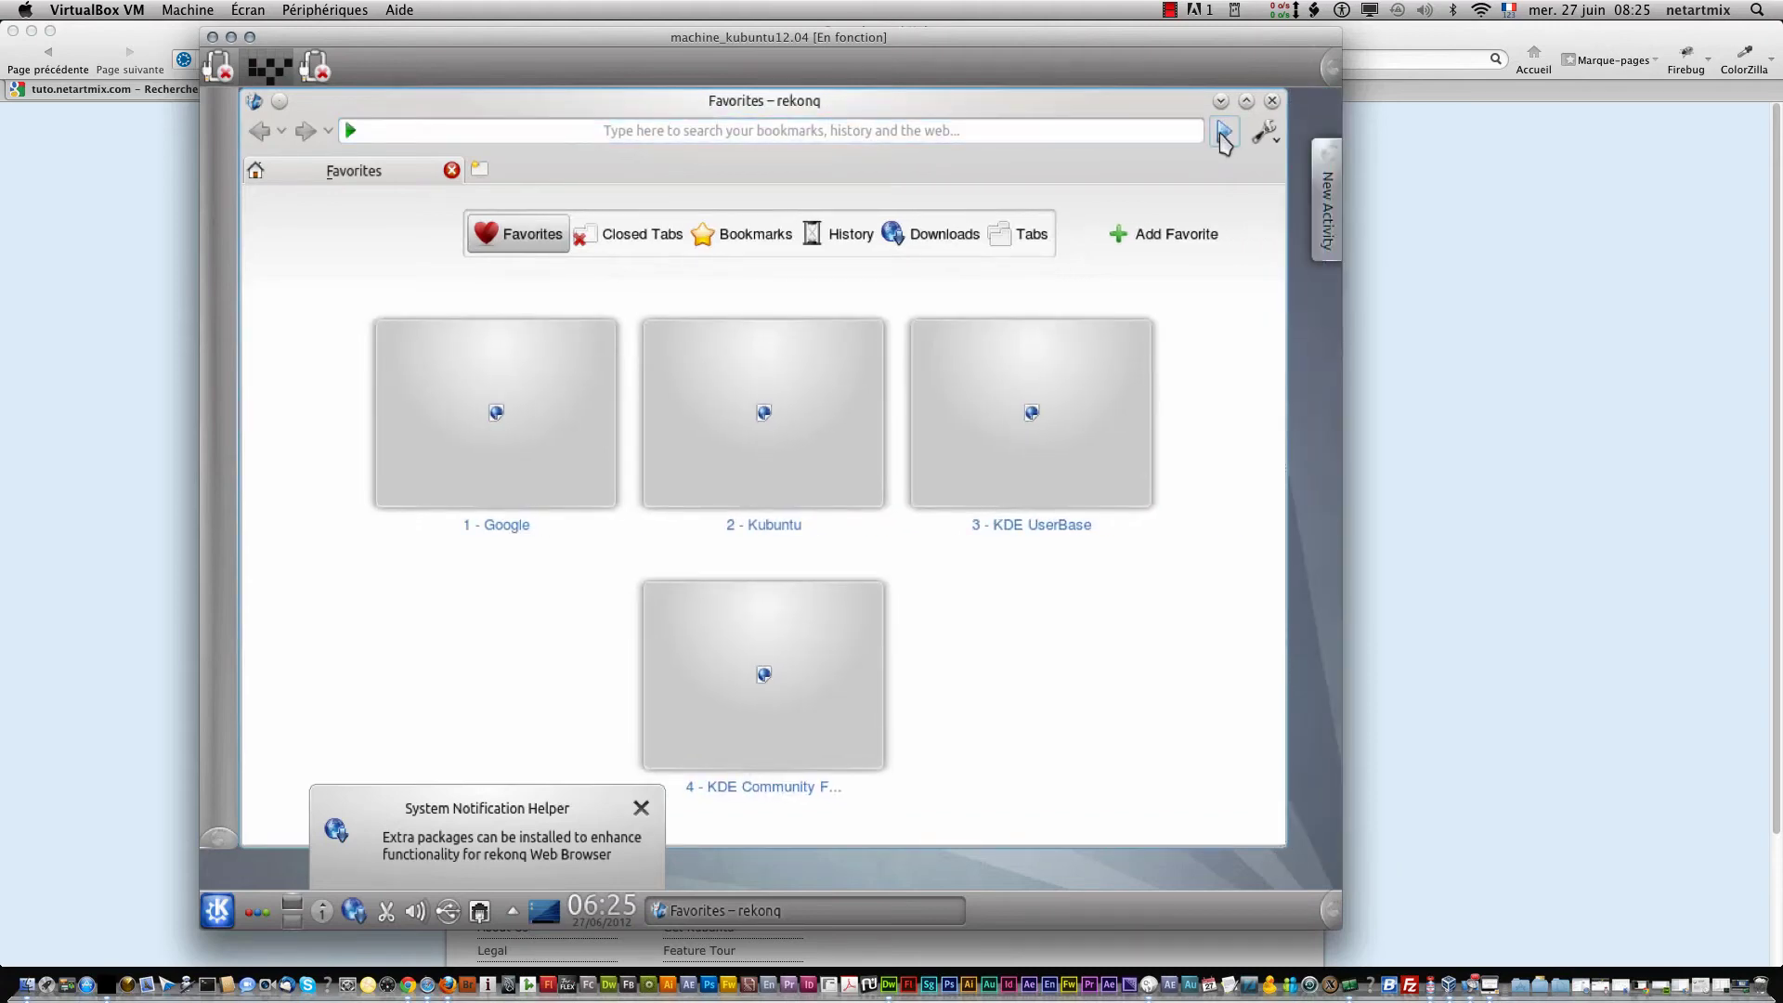
Step: Load the Google page in rekonq and view the browser's tools and settings options
left_click(1222, 133)
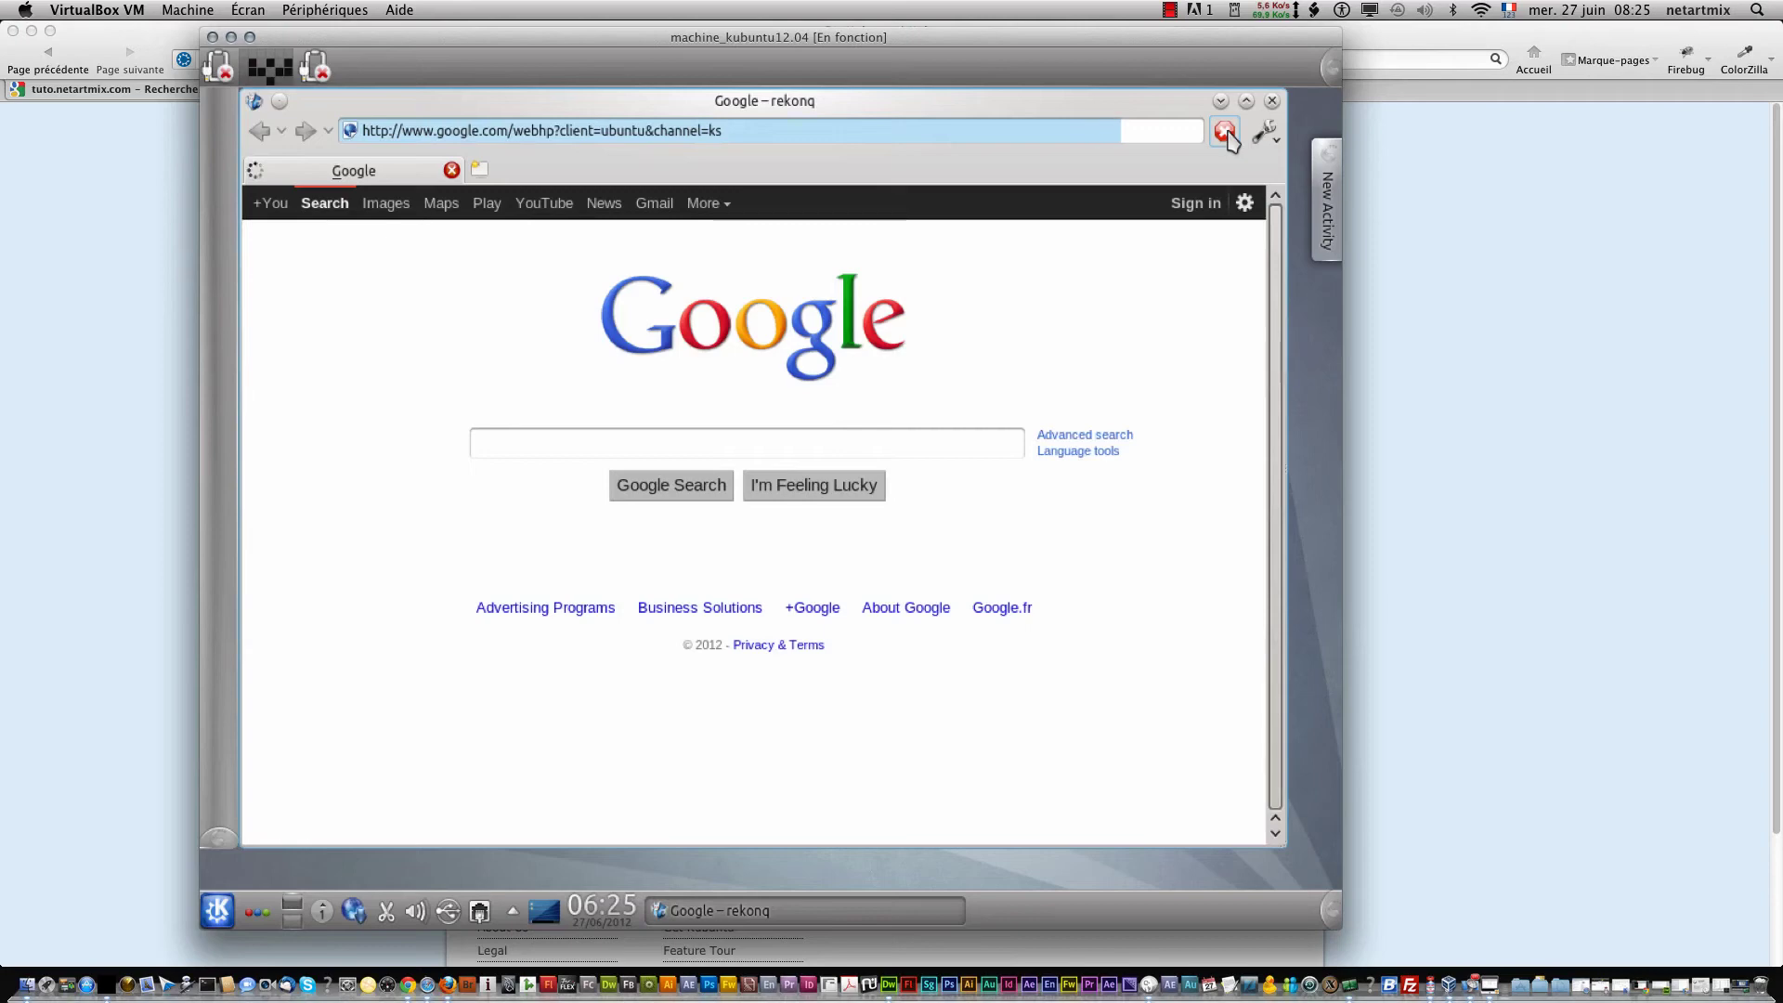
left_click(1266, 134)
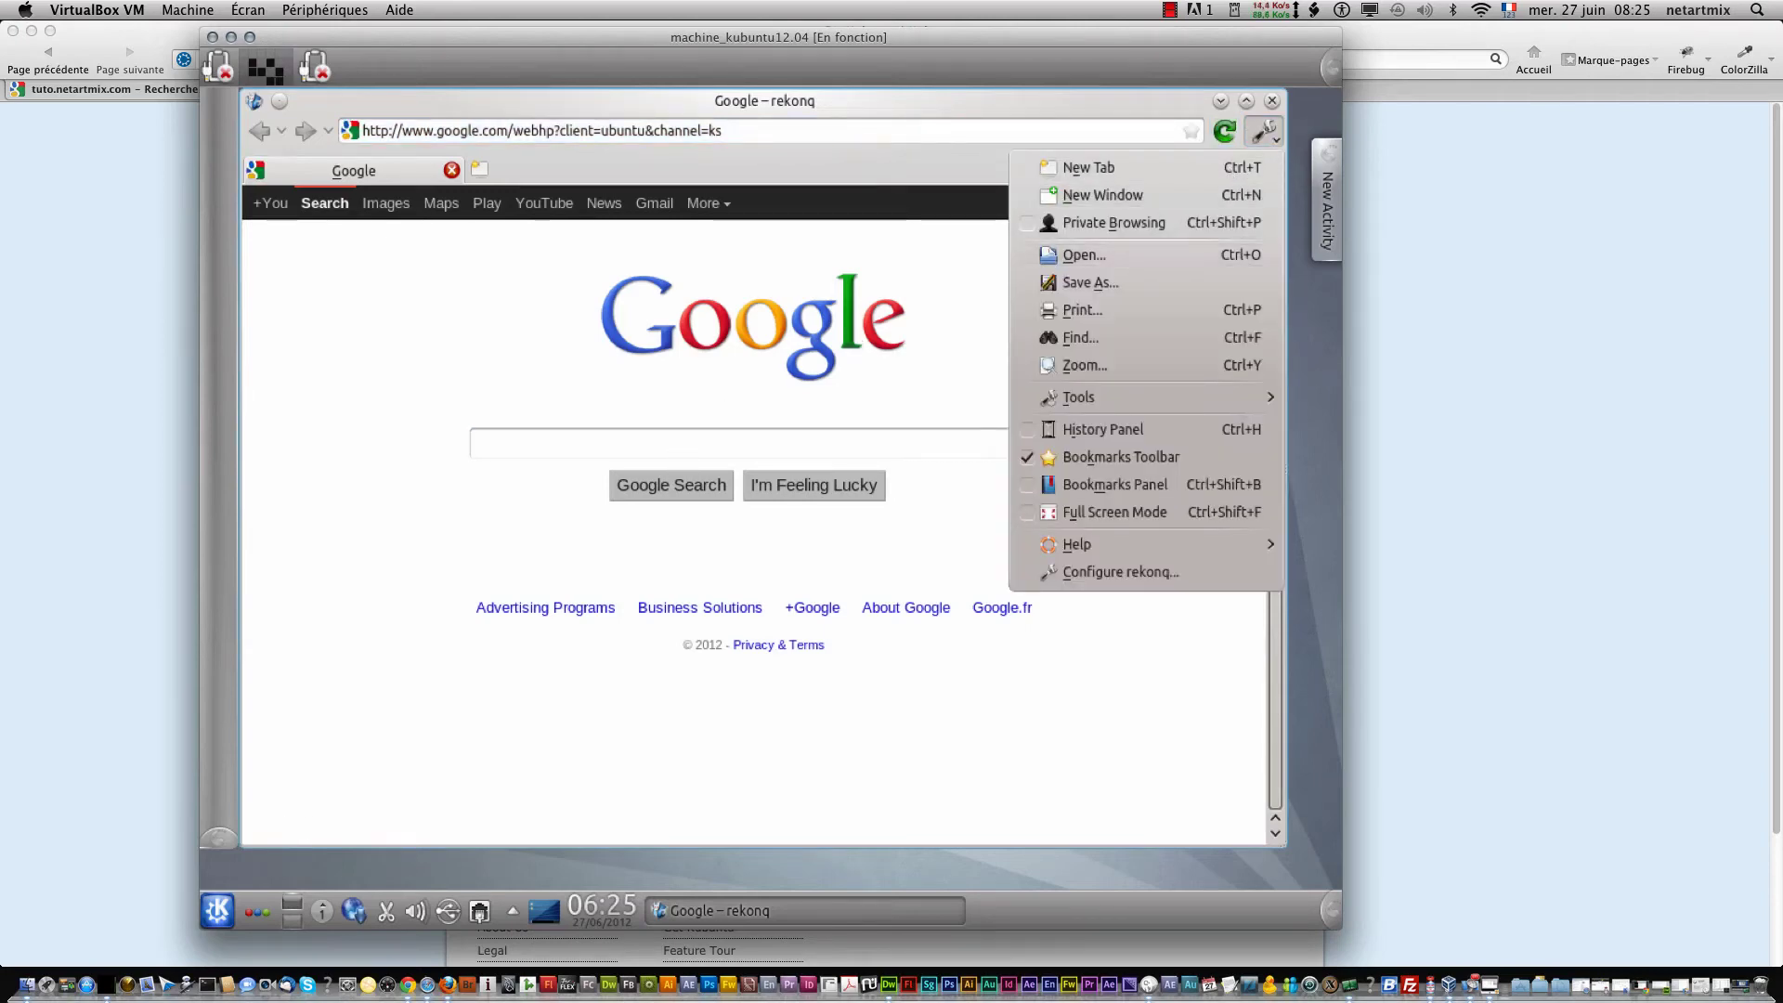
Step: Launch the Kontact Personal Information Manager from the application launcher's Favorites
left_click(216, 909)
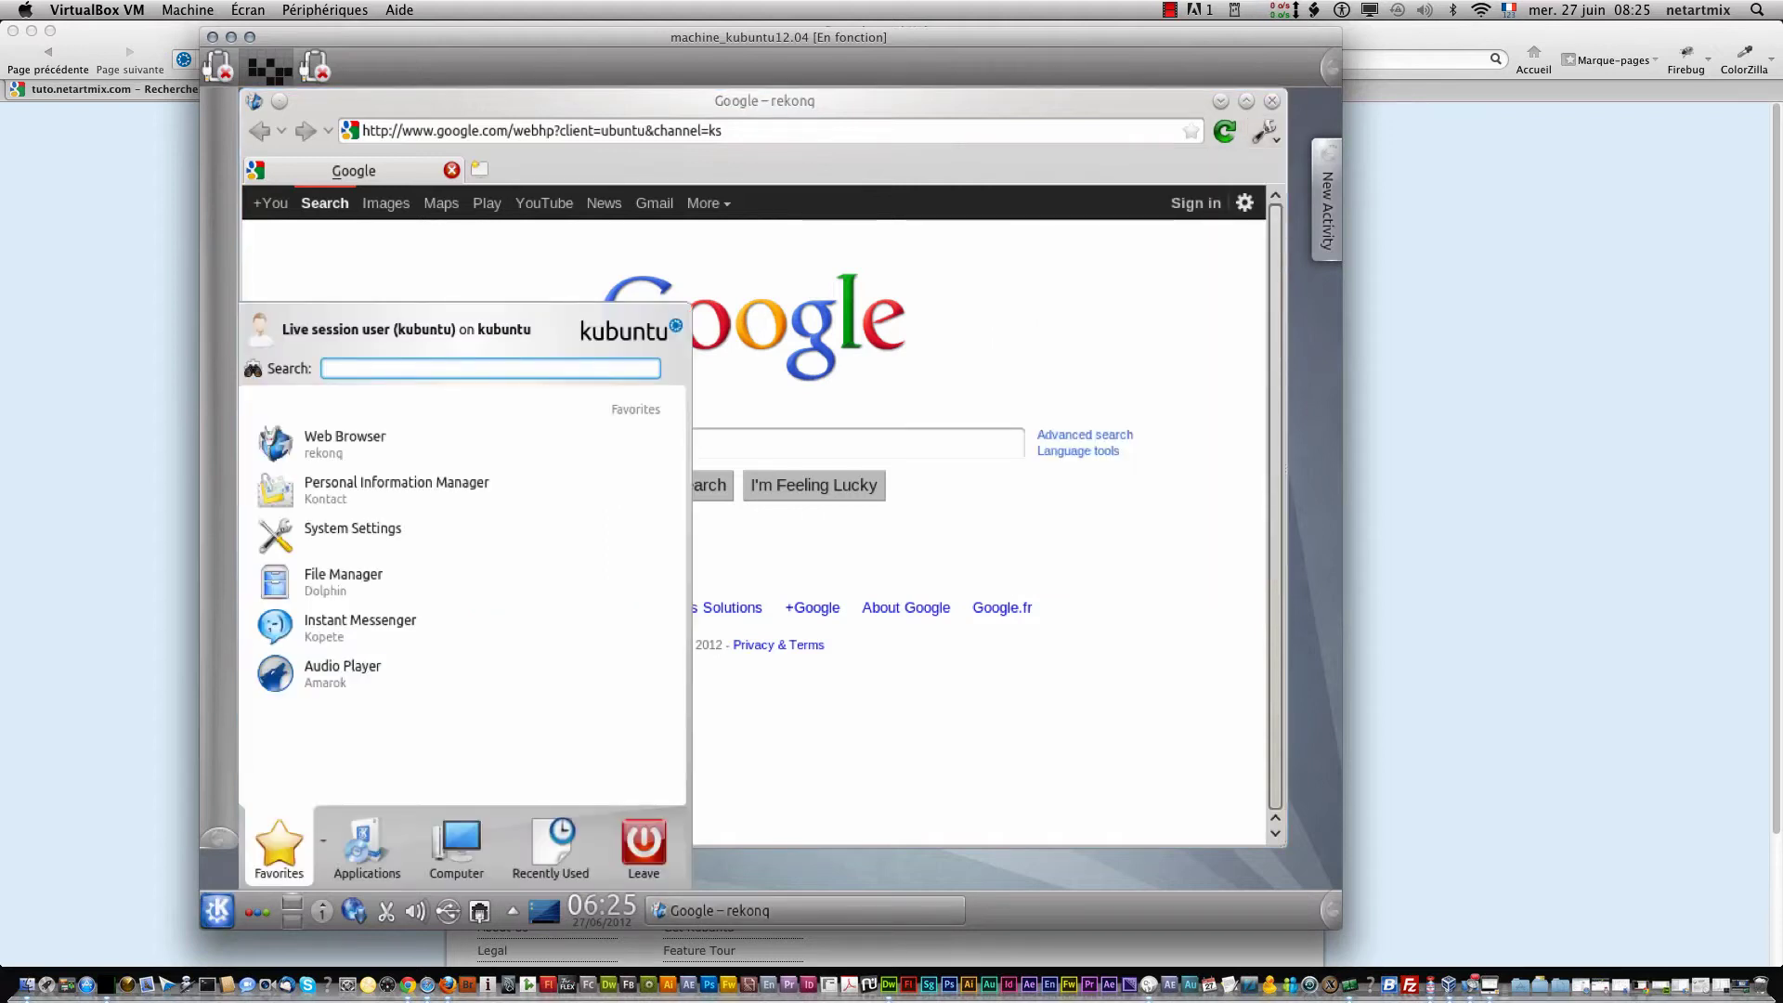
left_click(351, 502)
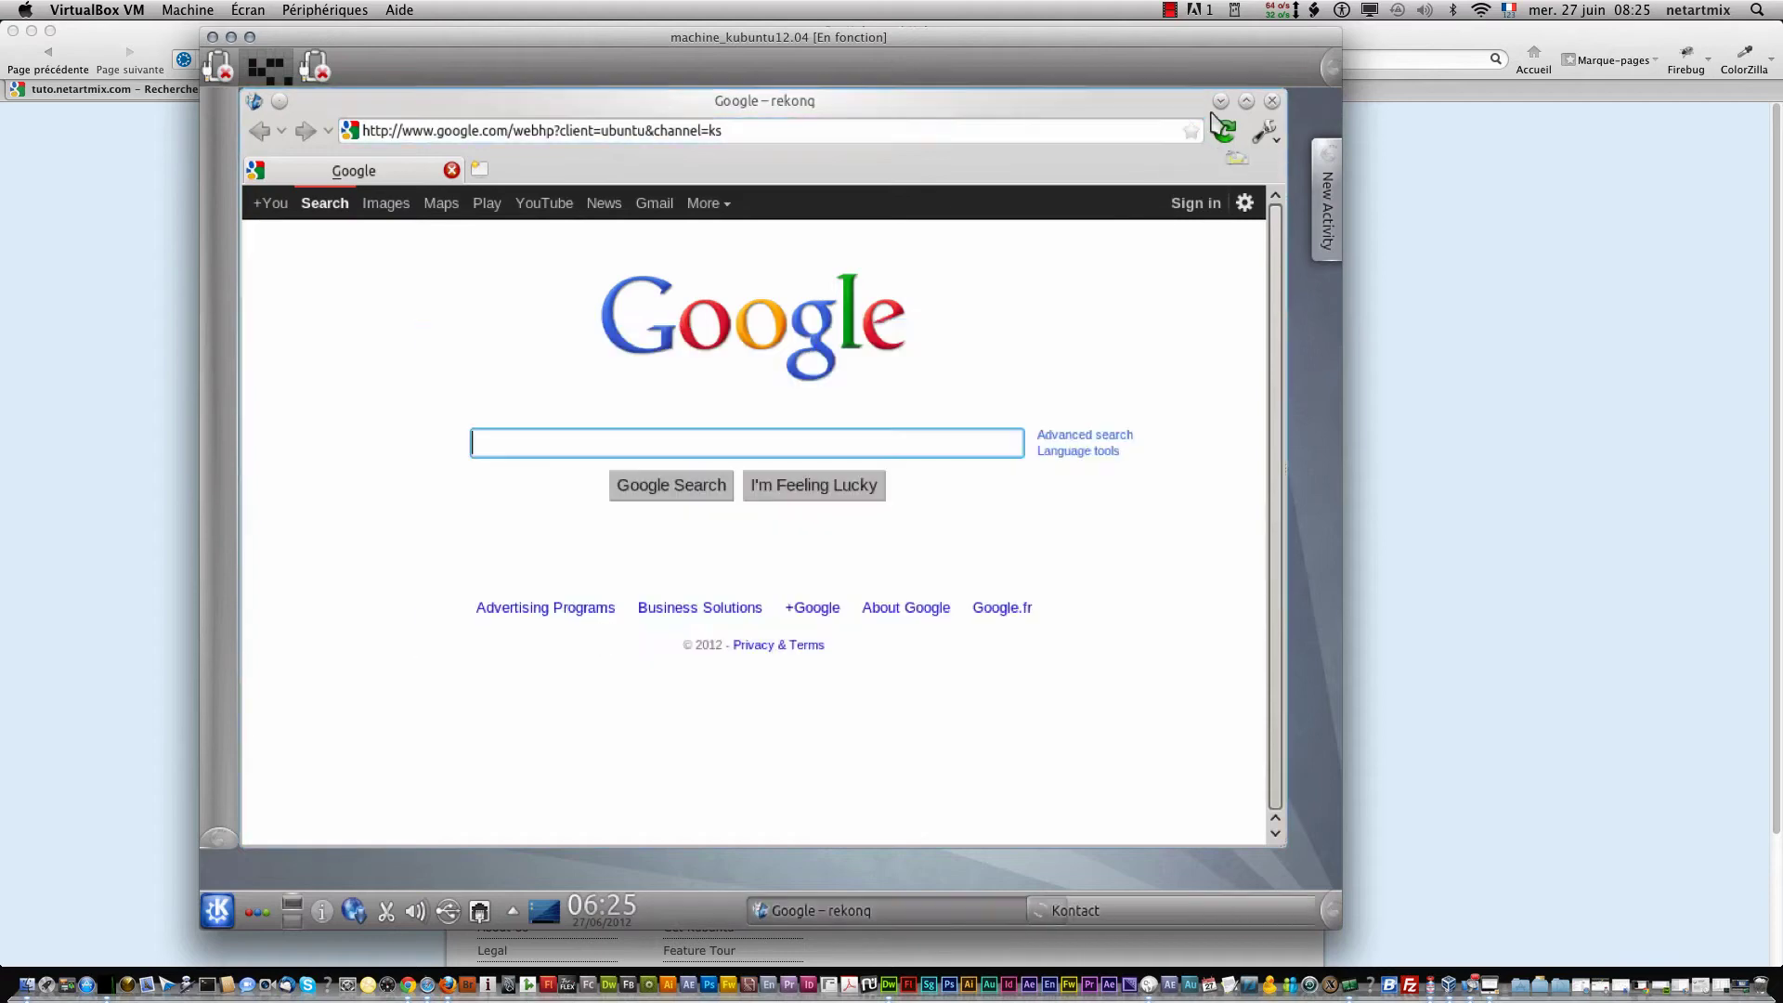
Step: Close the rekonq browser and dismiss Kontact's Account Assistant and error dialogs
left_click(1272, 100)
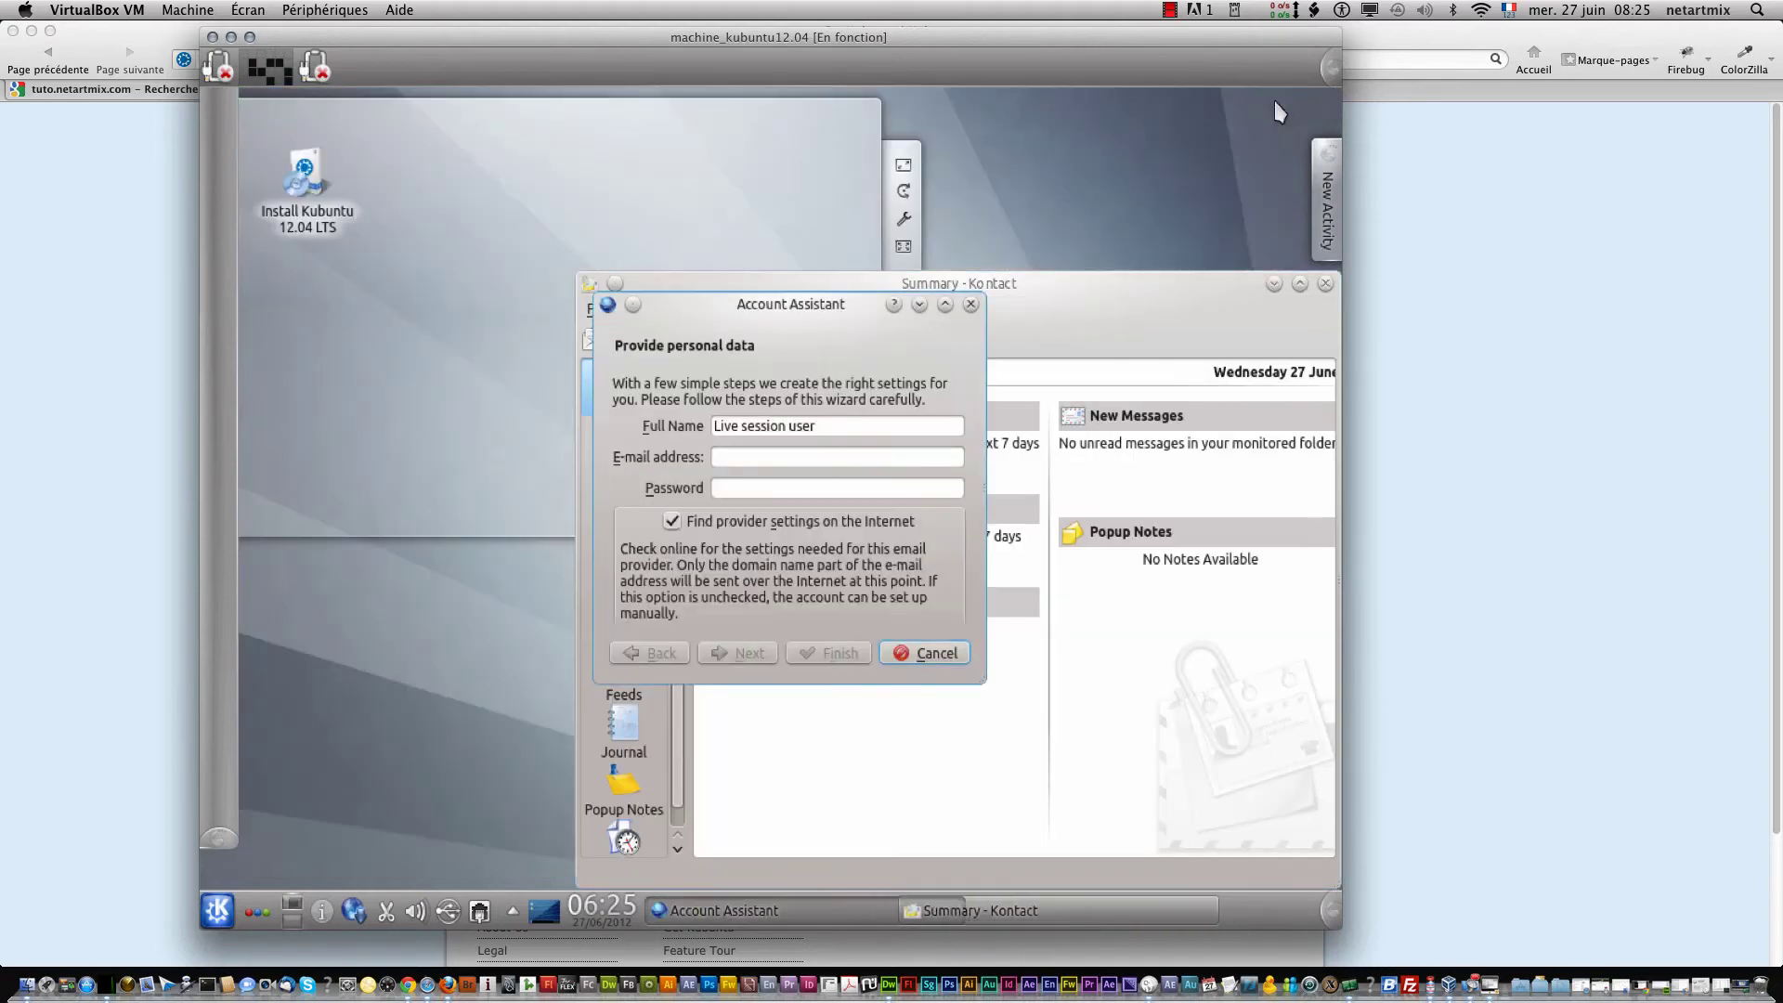
left_click(971, 305)
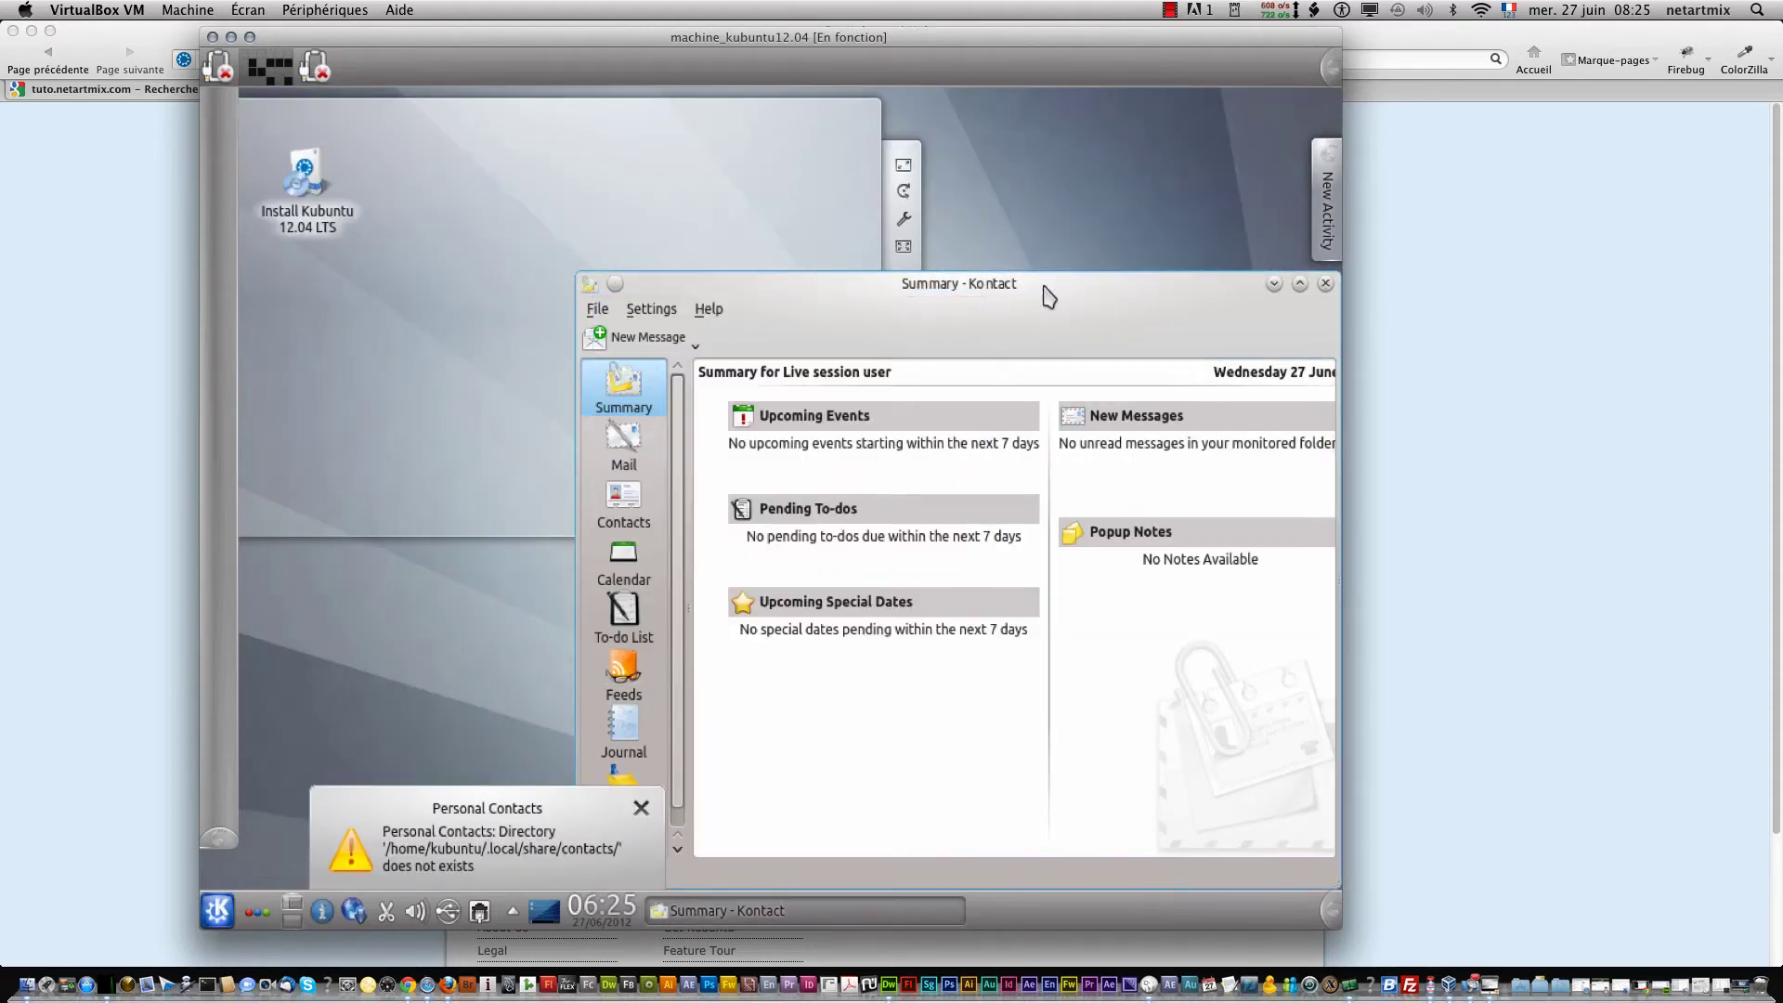
left_click_drag(1046, 295, 815, 141)
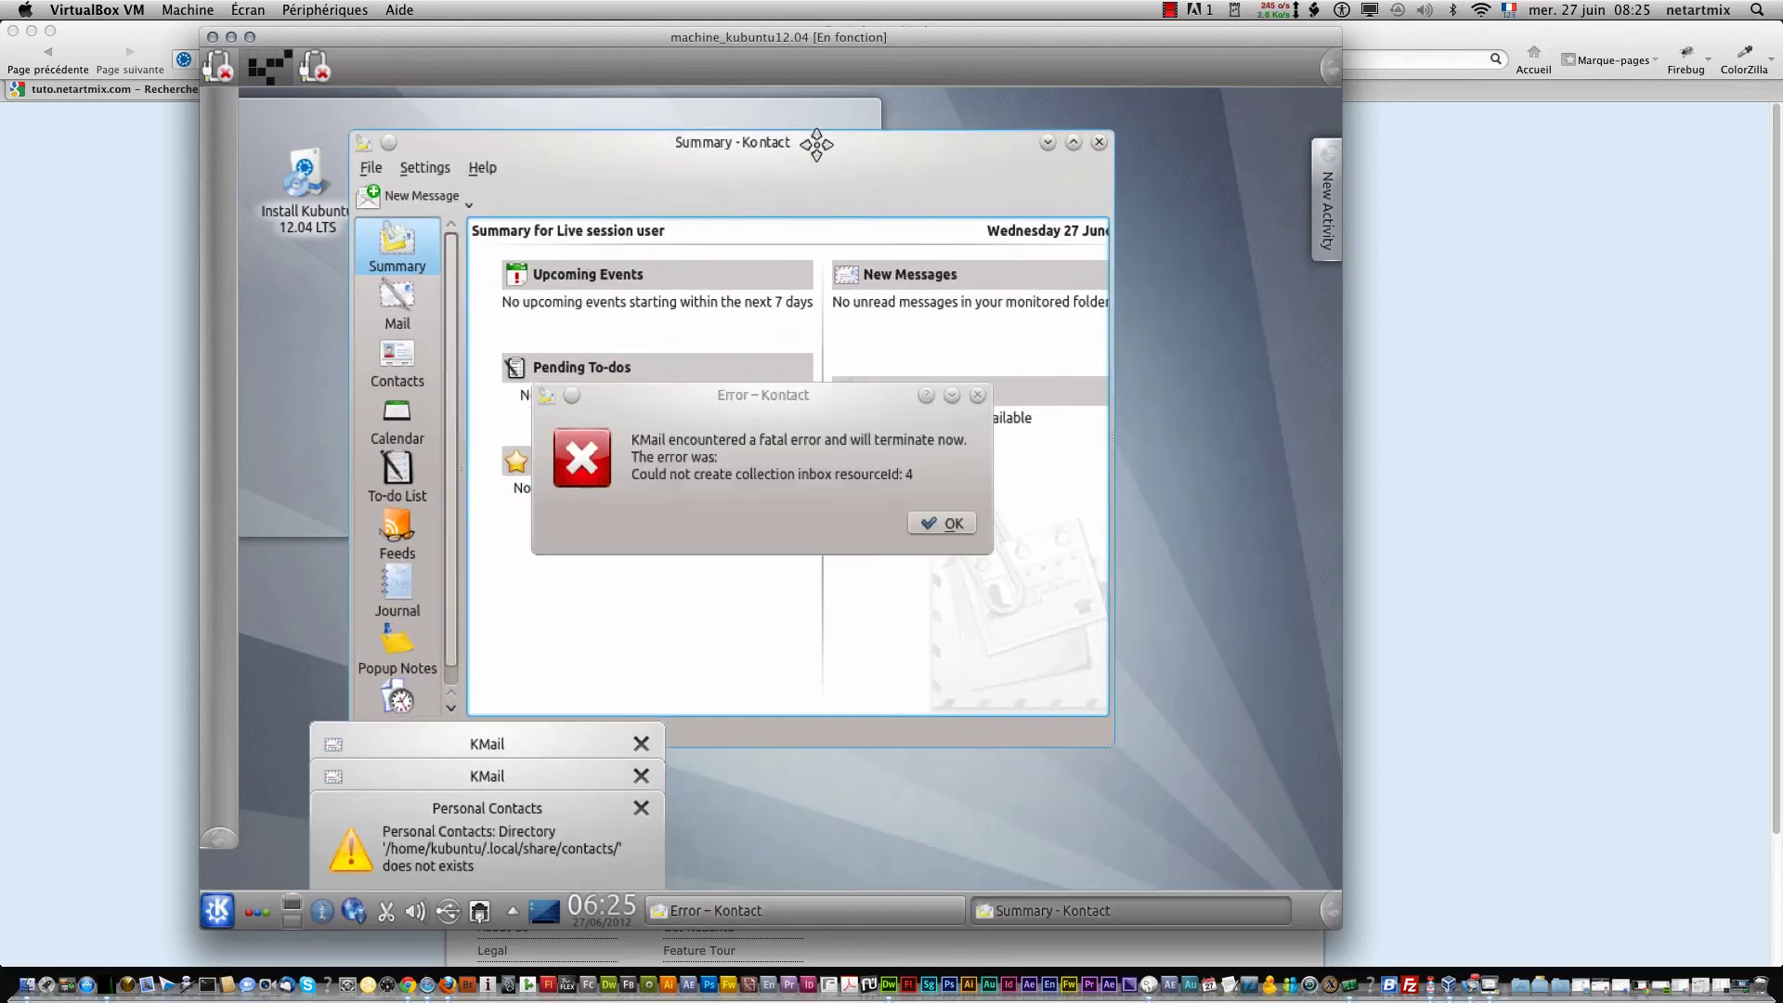
left_click(978, 394)
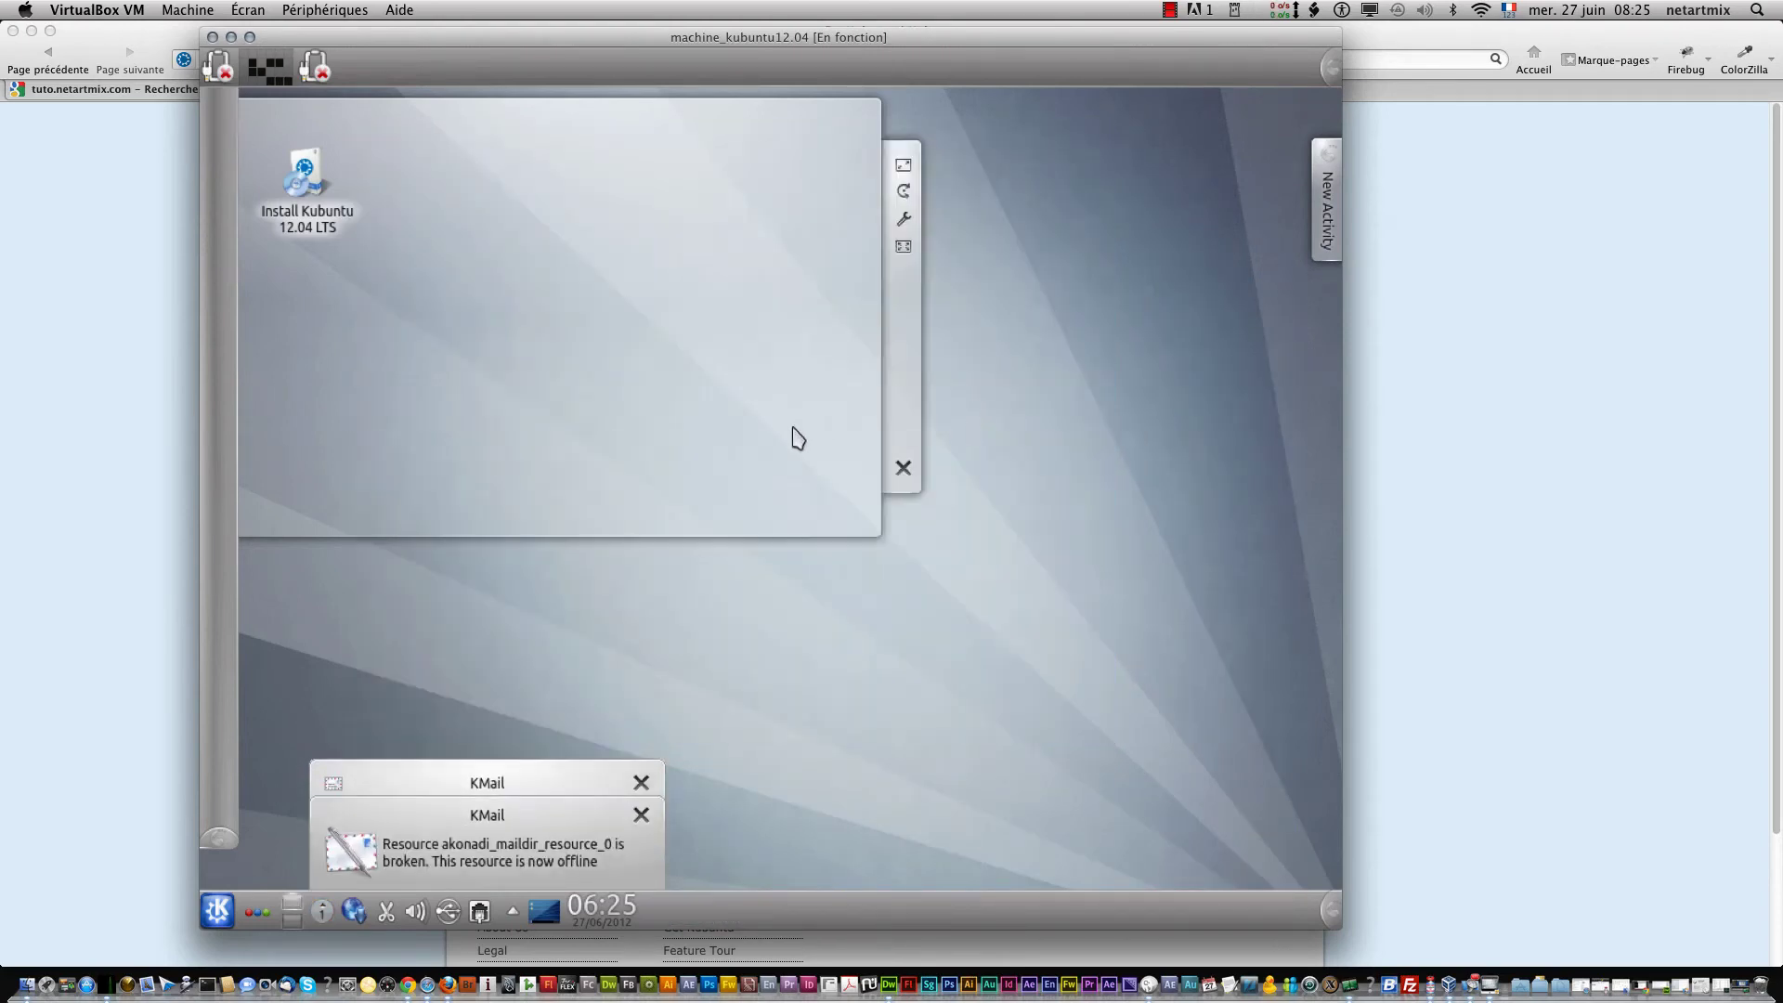
Step: Relaunch the Kontact Personal Information Manager from the application launcher's Favorites and dismiss its Account Assistant
left_click(216, 909)
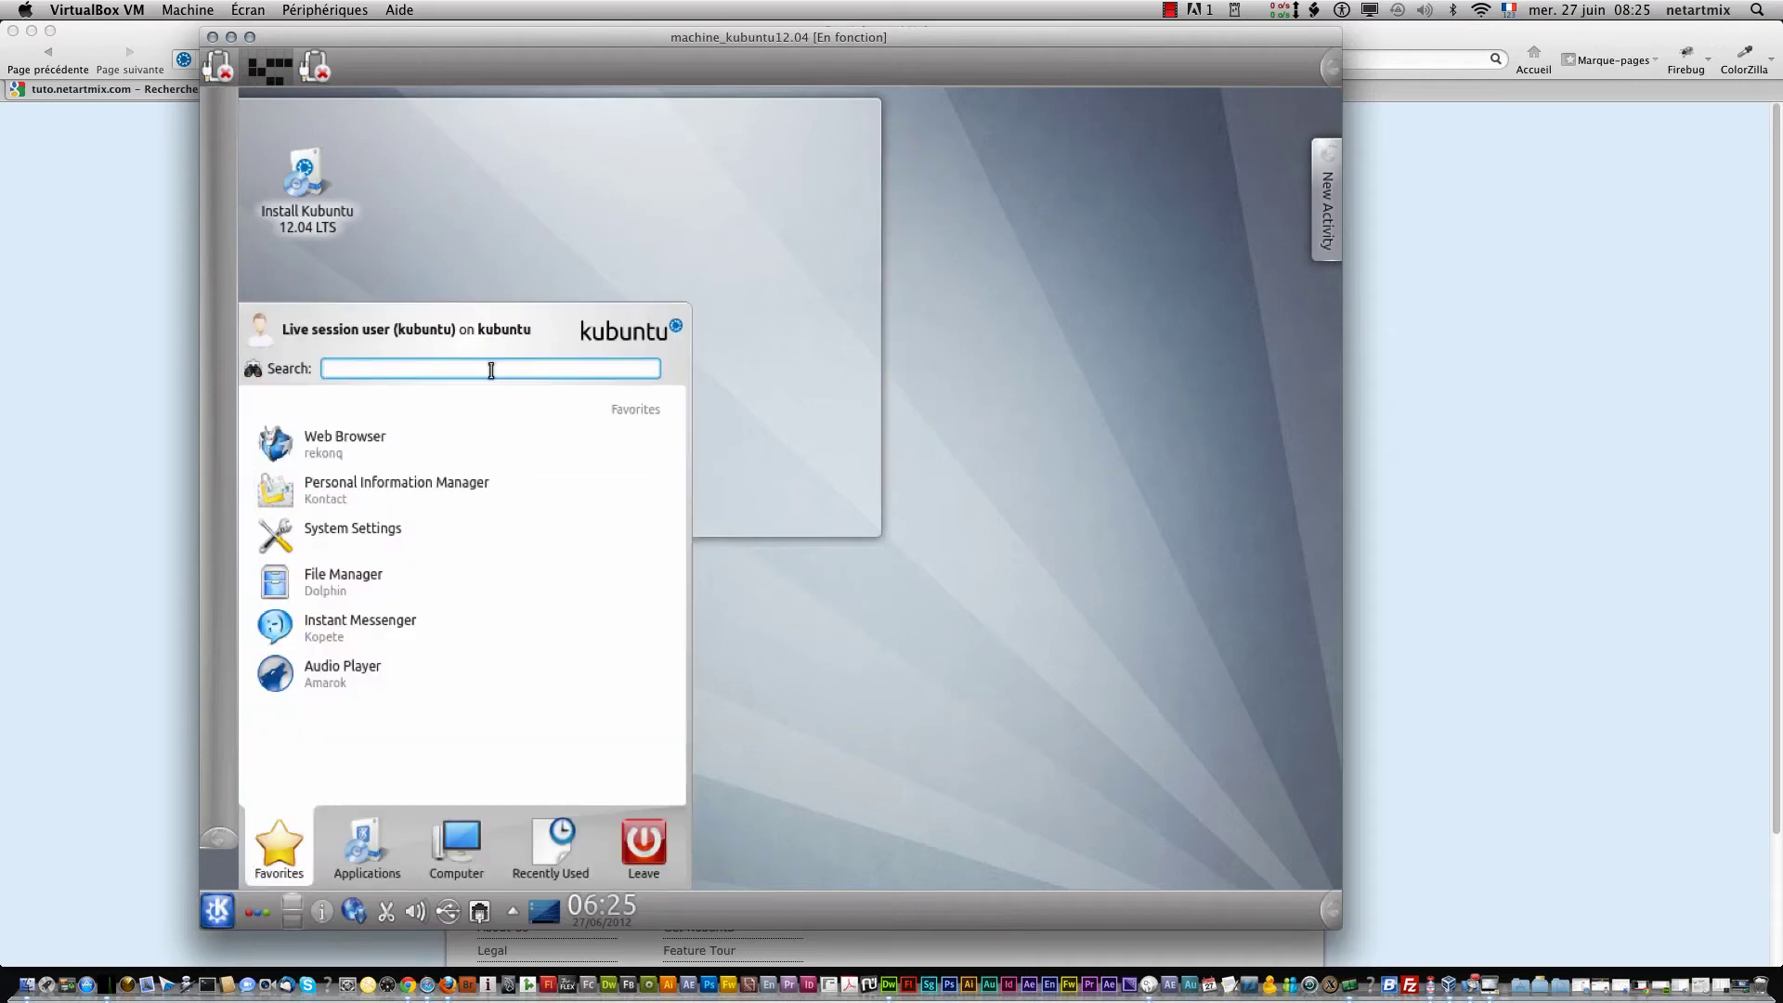
left_click(493, 492)
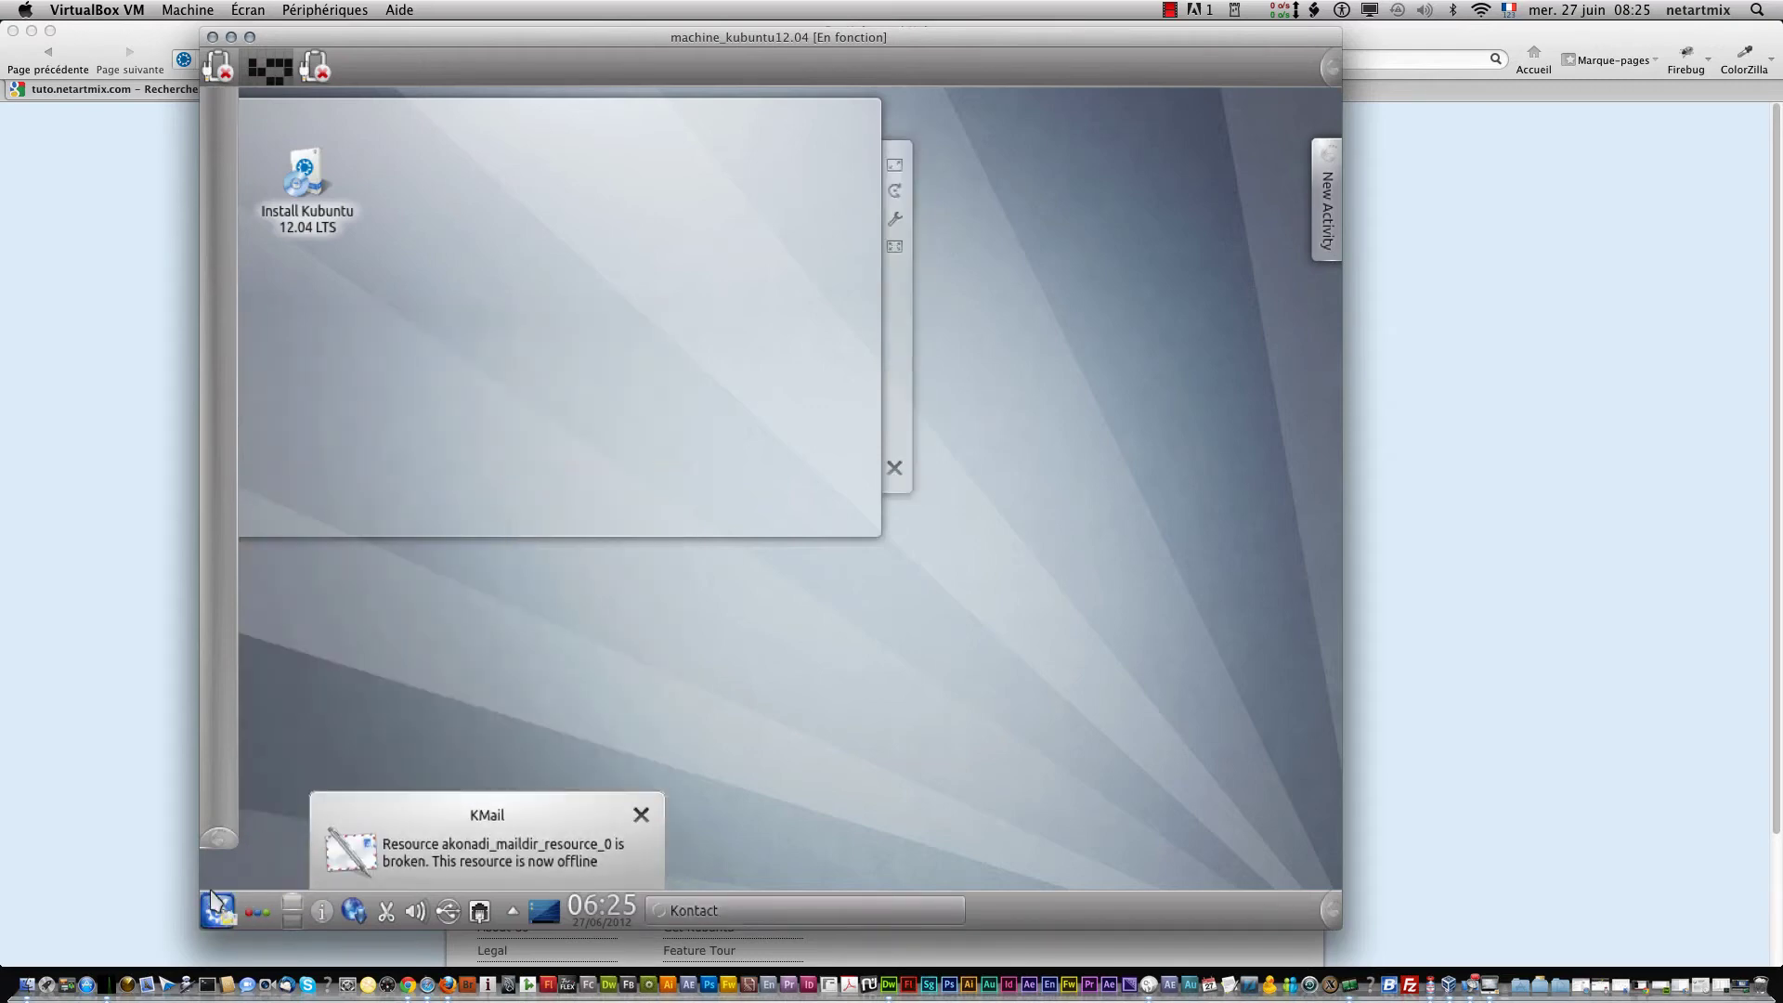
left_click(215, 902)
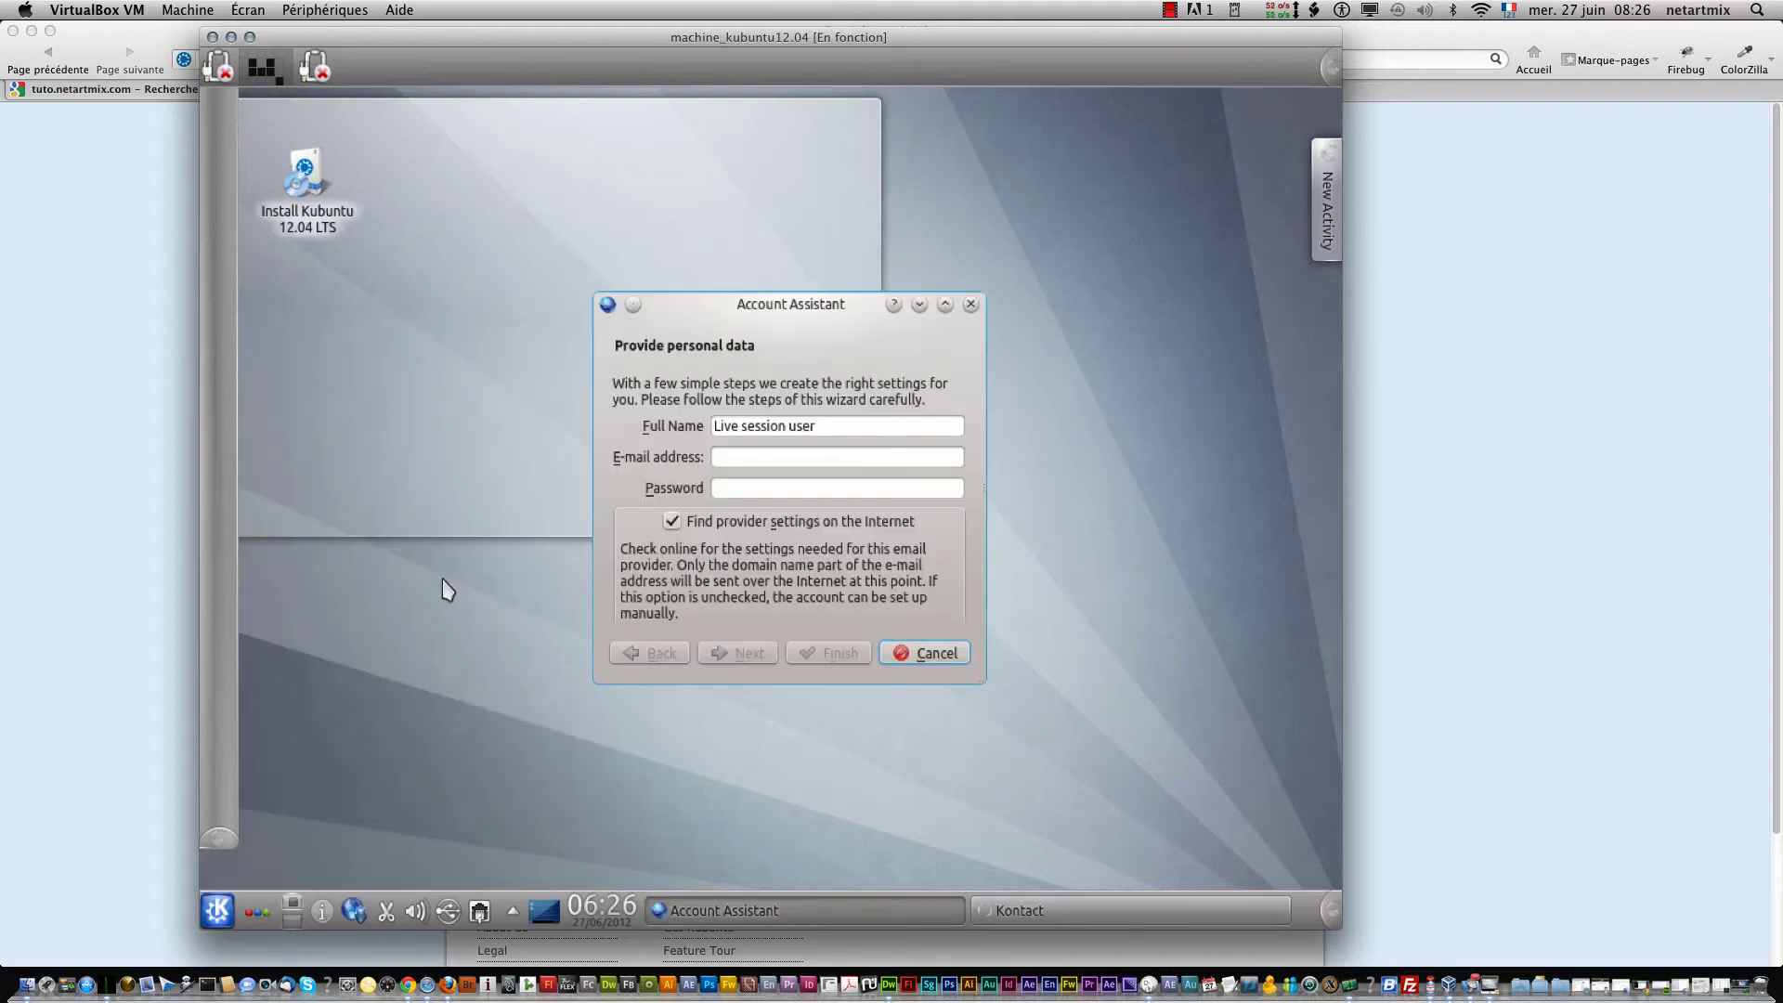
left_click(970, 303)
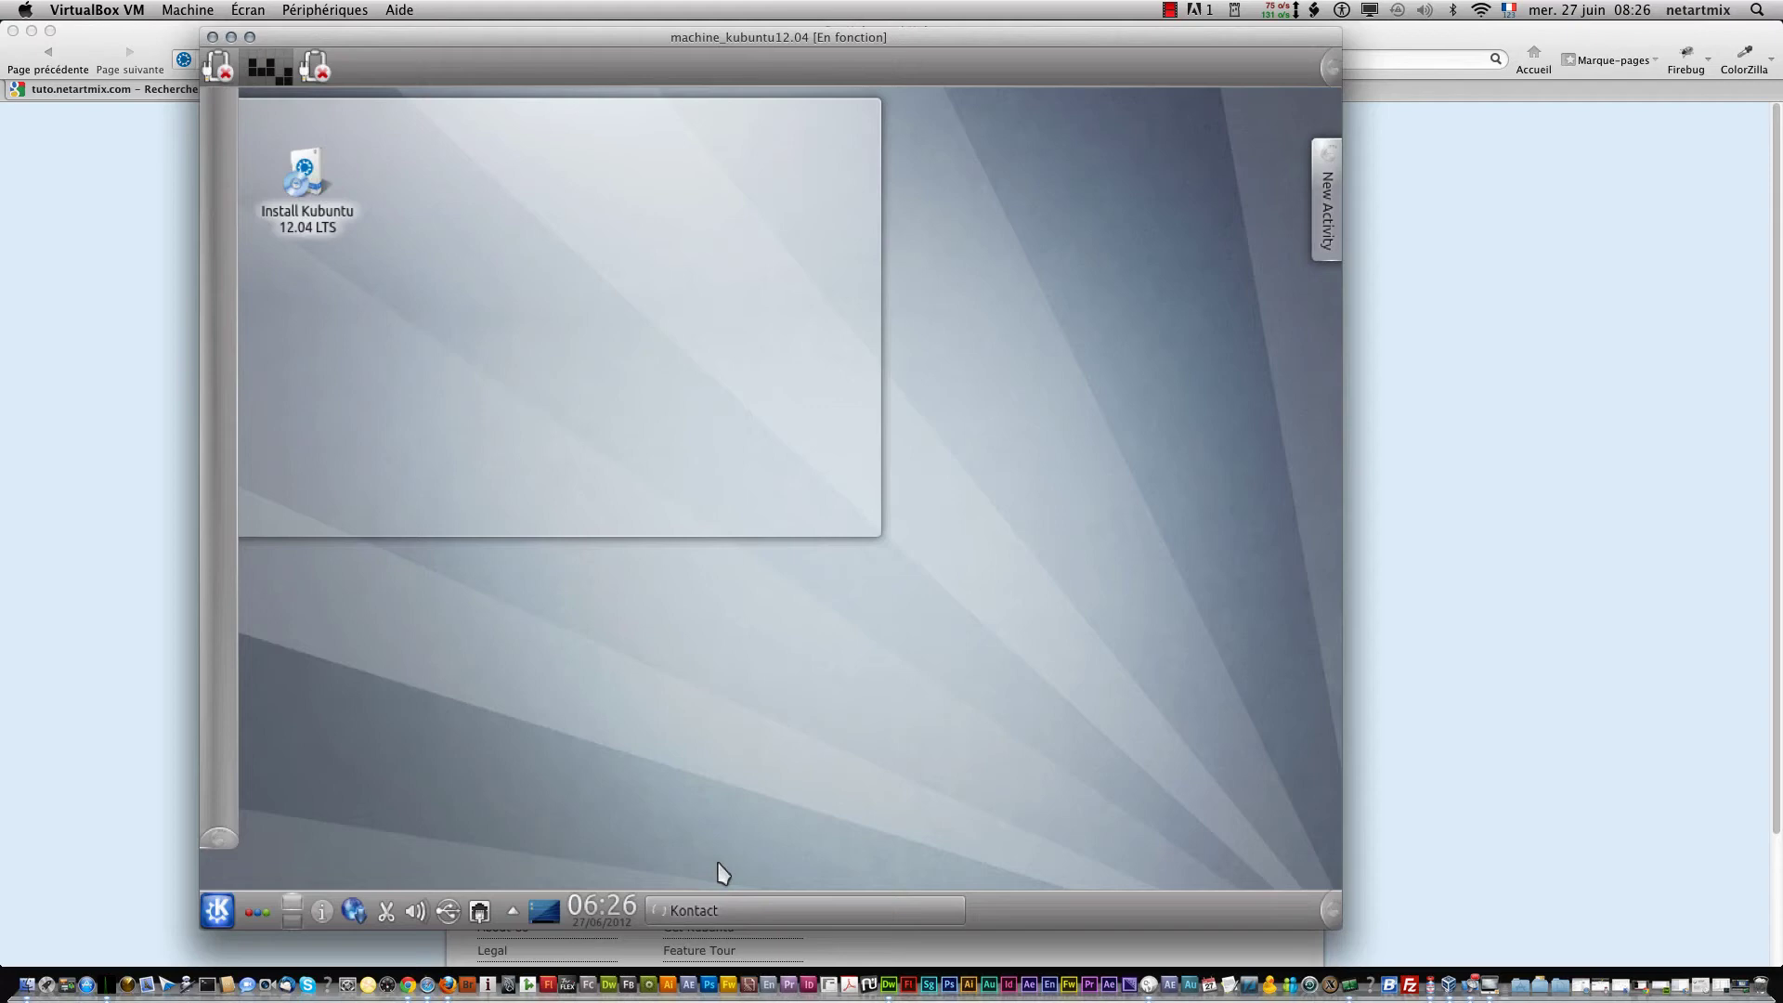
right_click(733, 917)
left_click(731, 917)
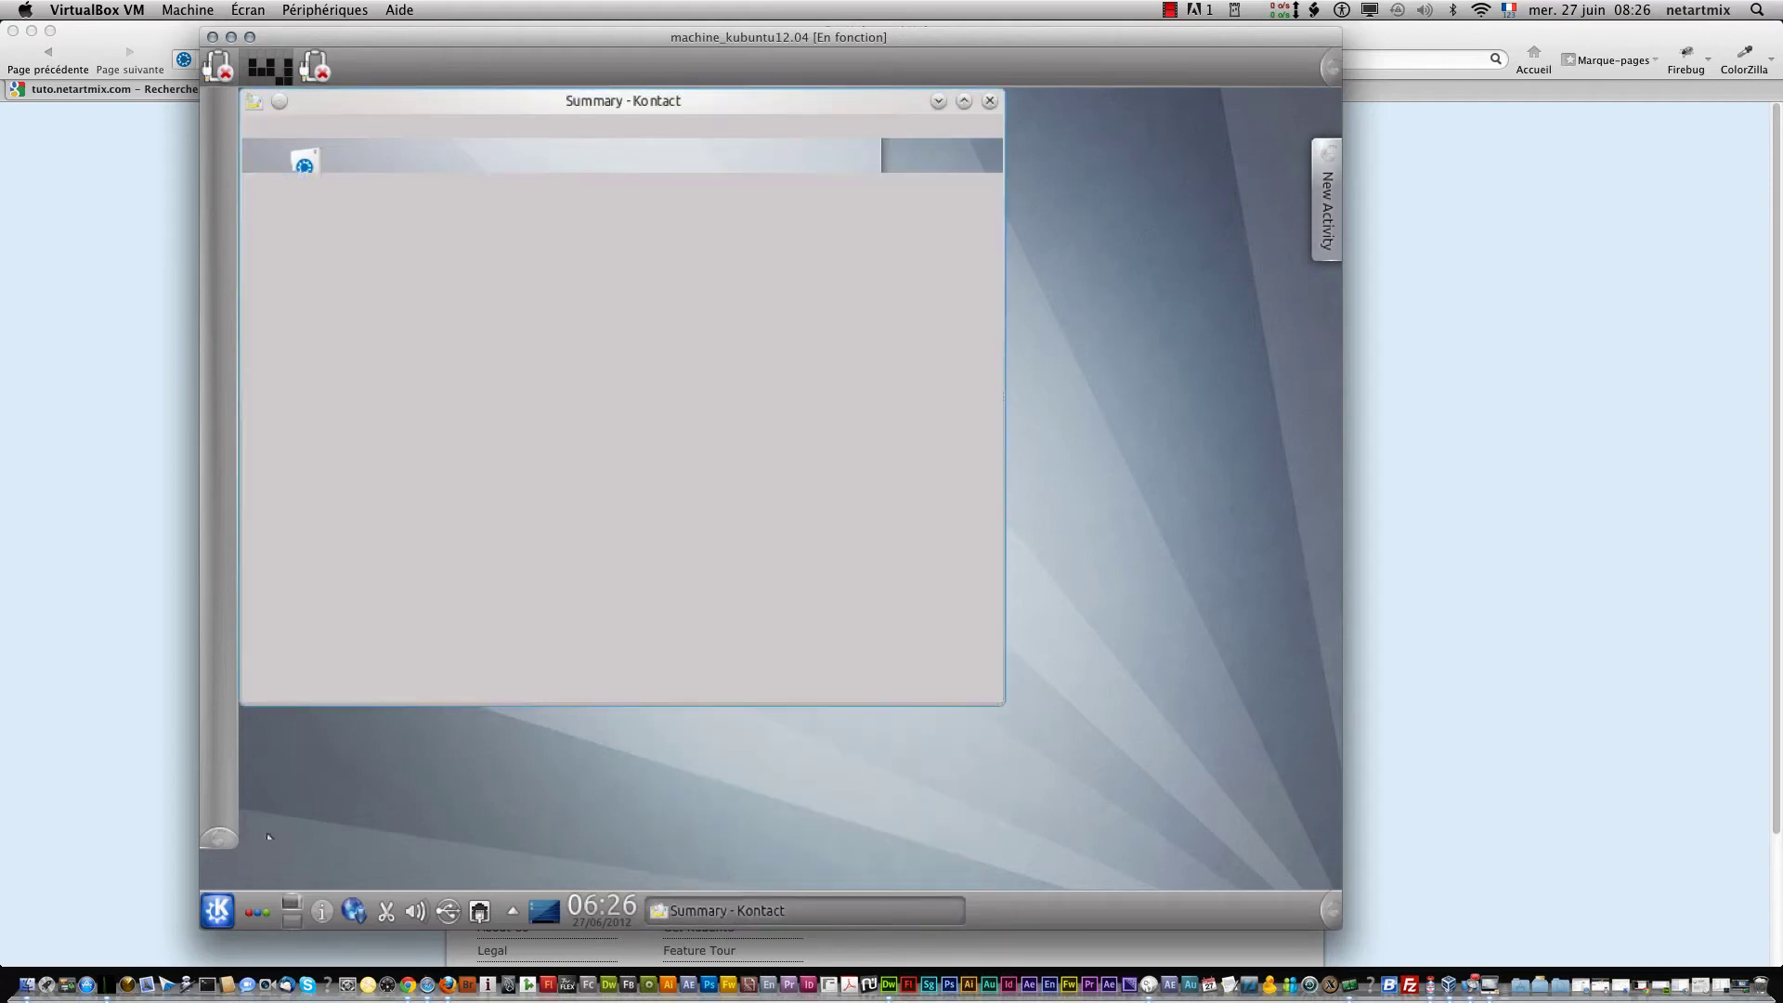
Step: View the launcher's Favorites and Kontact's list of components down to Time Tracker, and close Kontact
left_click(217, 910)
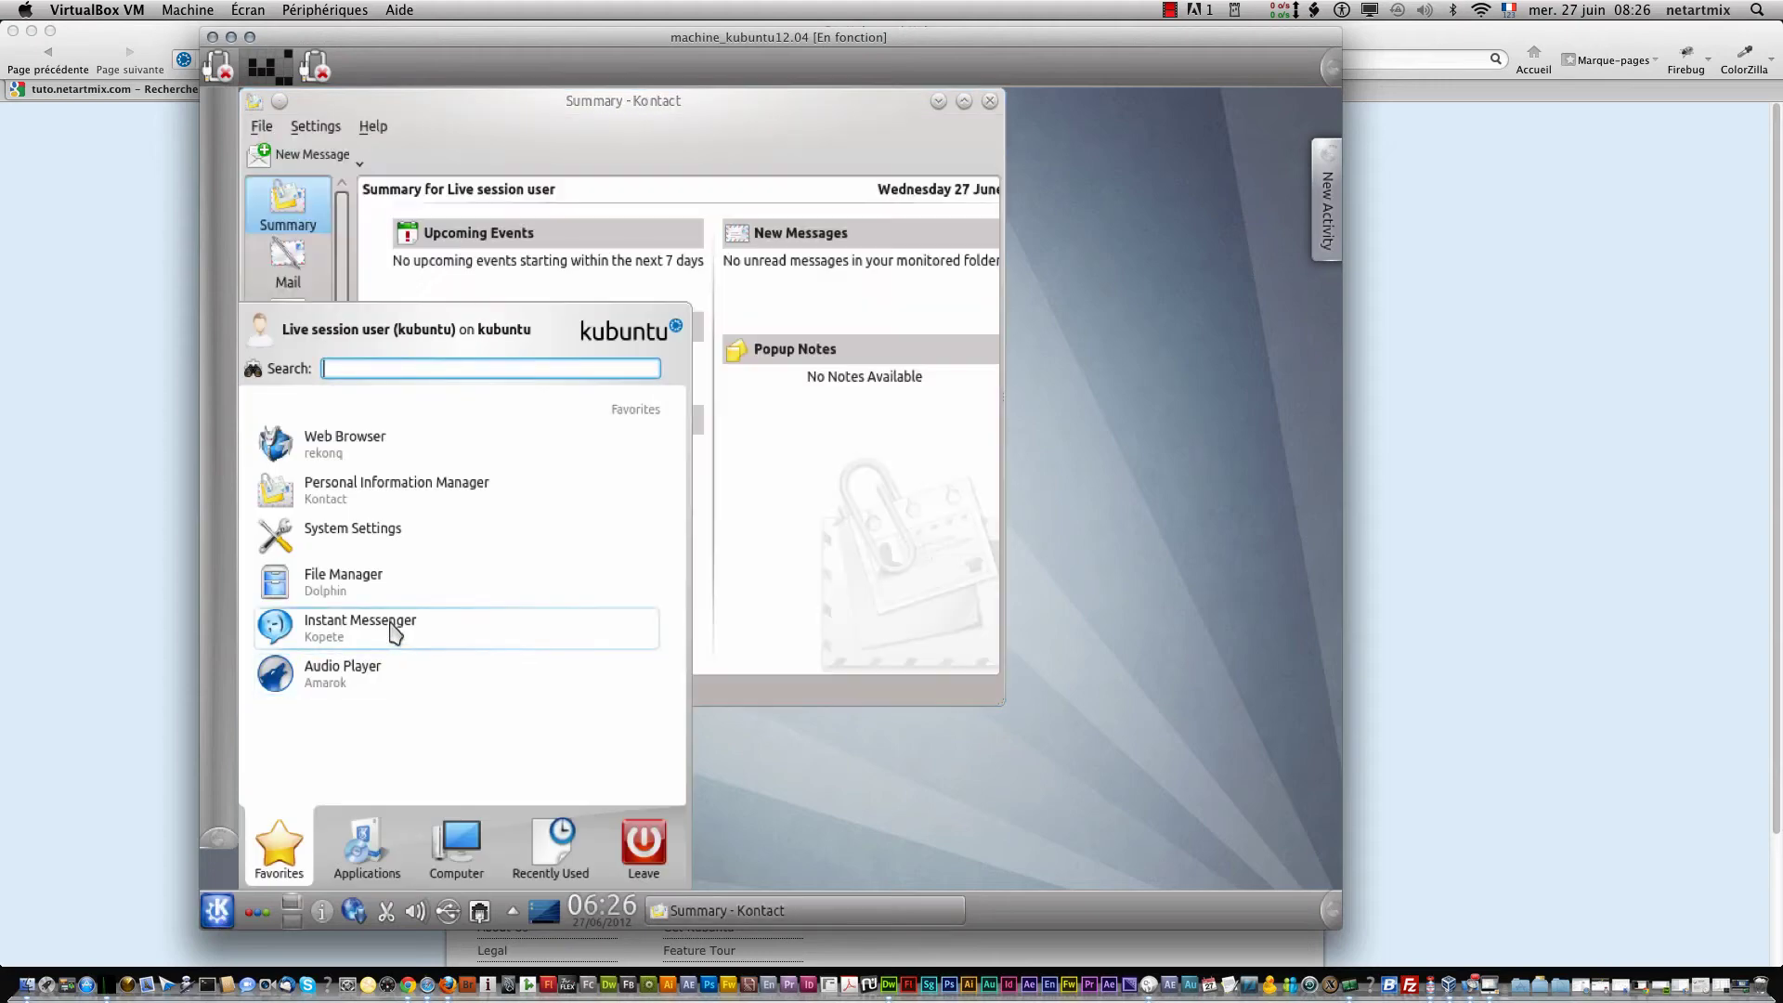
left_click(399, 682)
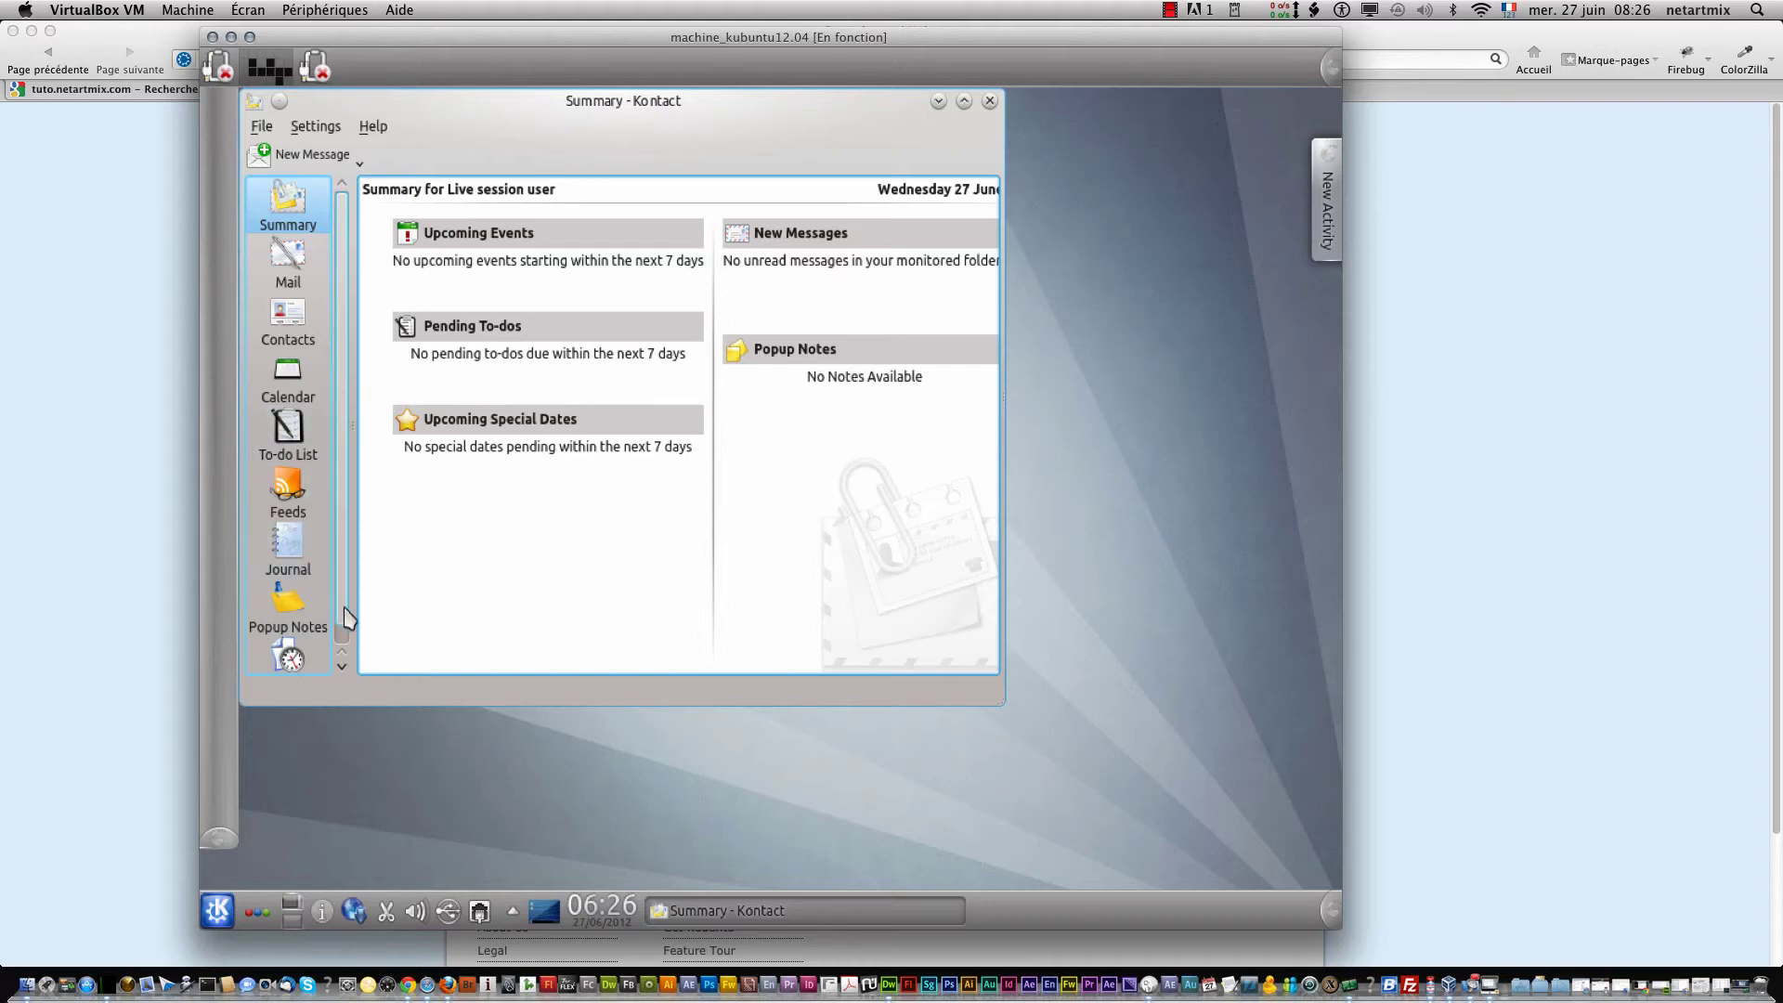
scroll(340, 647, "down", 1)
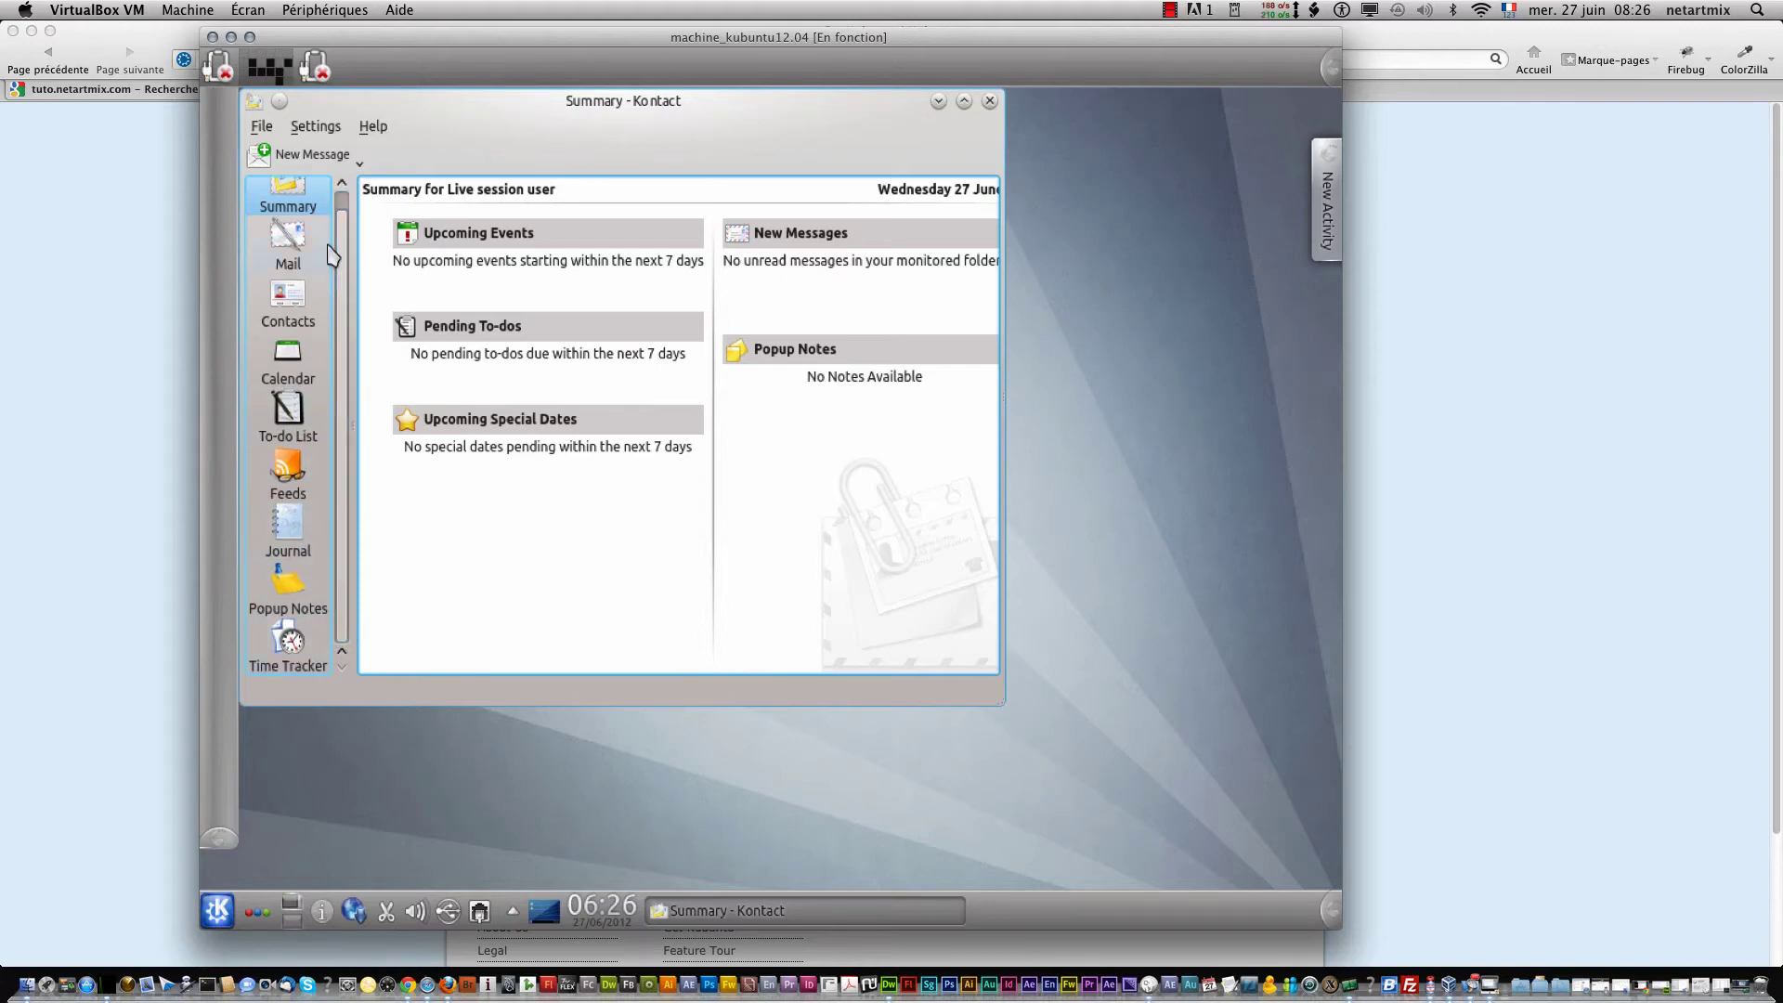
left_click(989, 100)
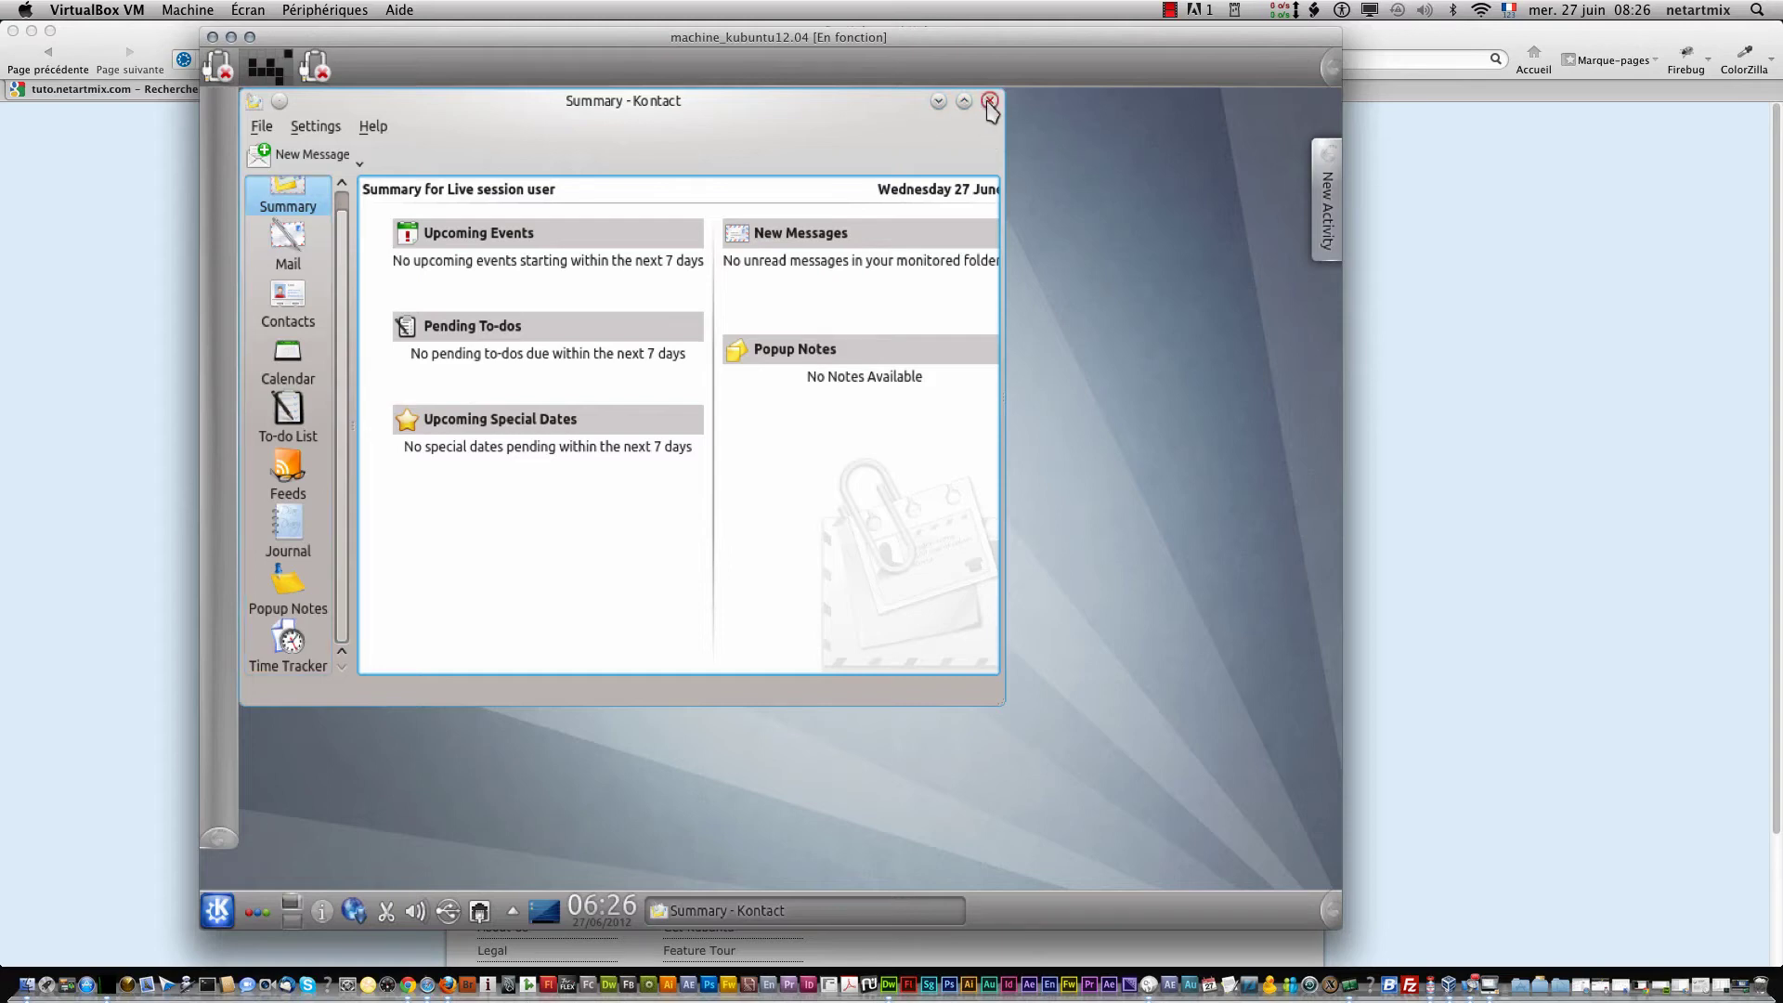
Step: View the Graphics category among the application launcher's Applications and return to the All Applications list
left_click(211, 916)
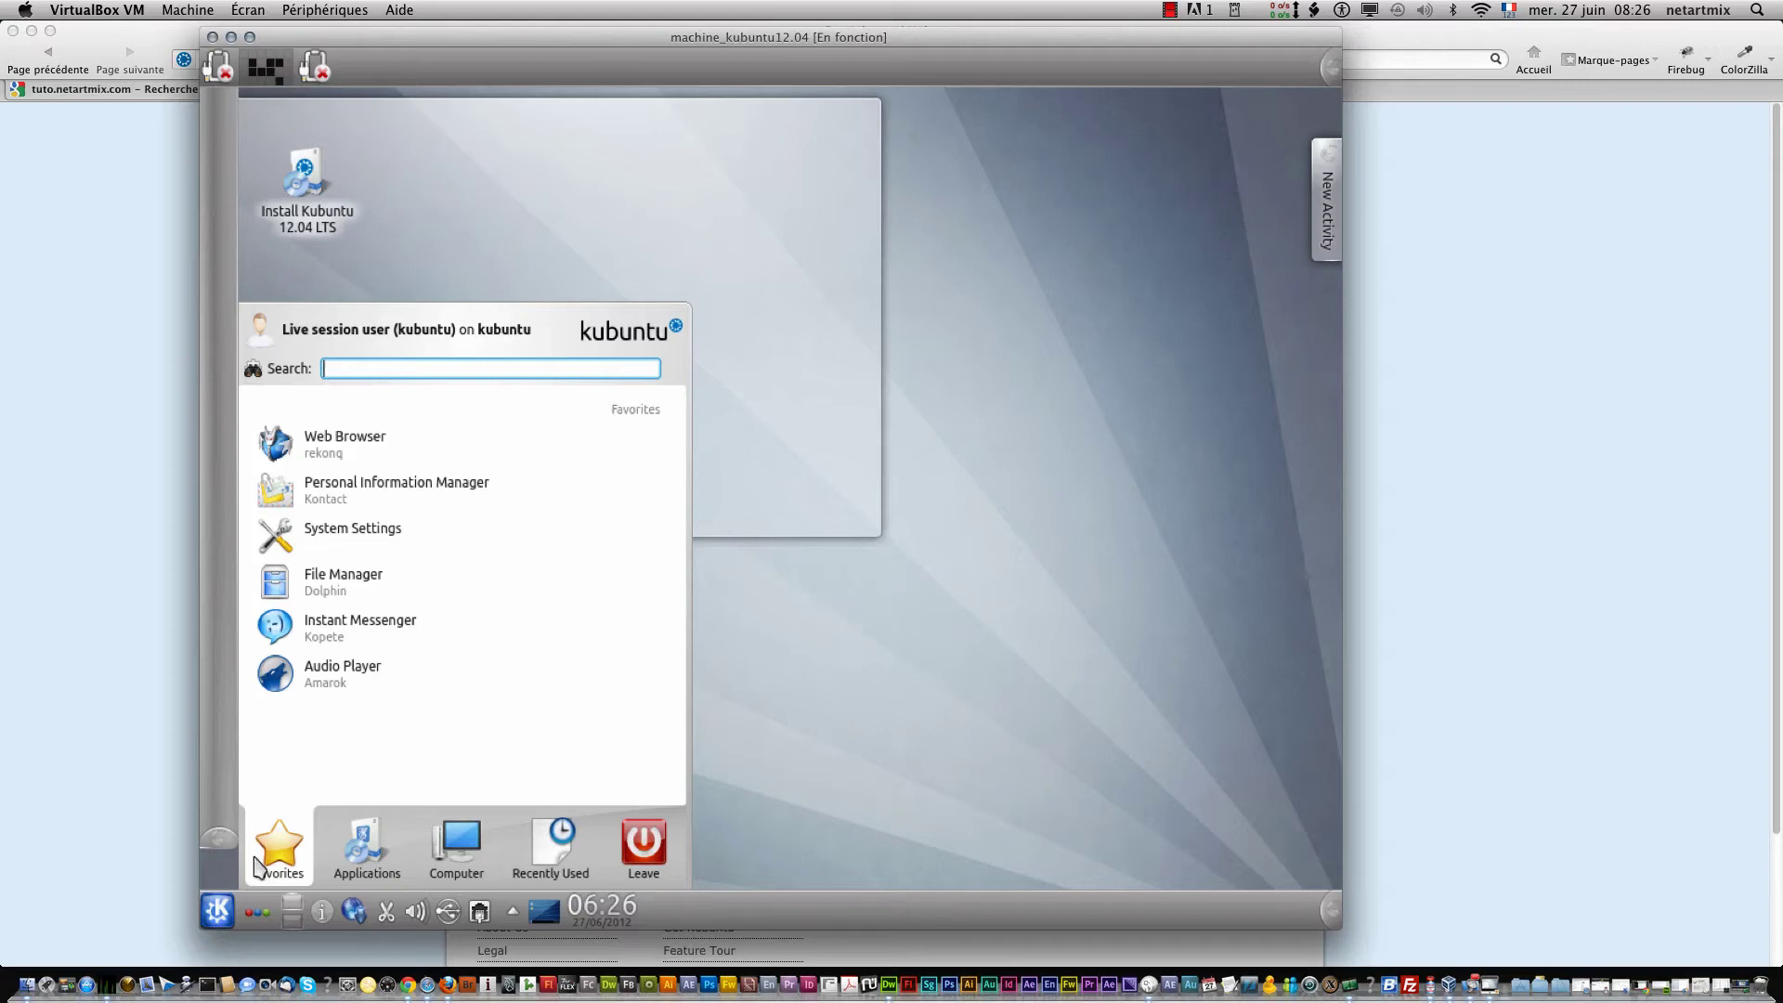
left_click(353, 859)
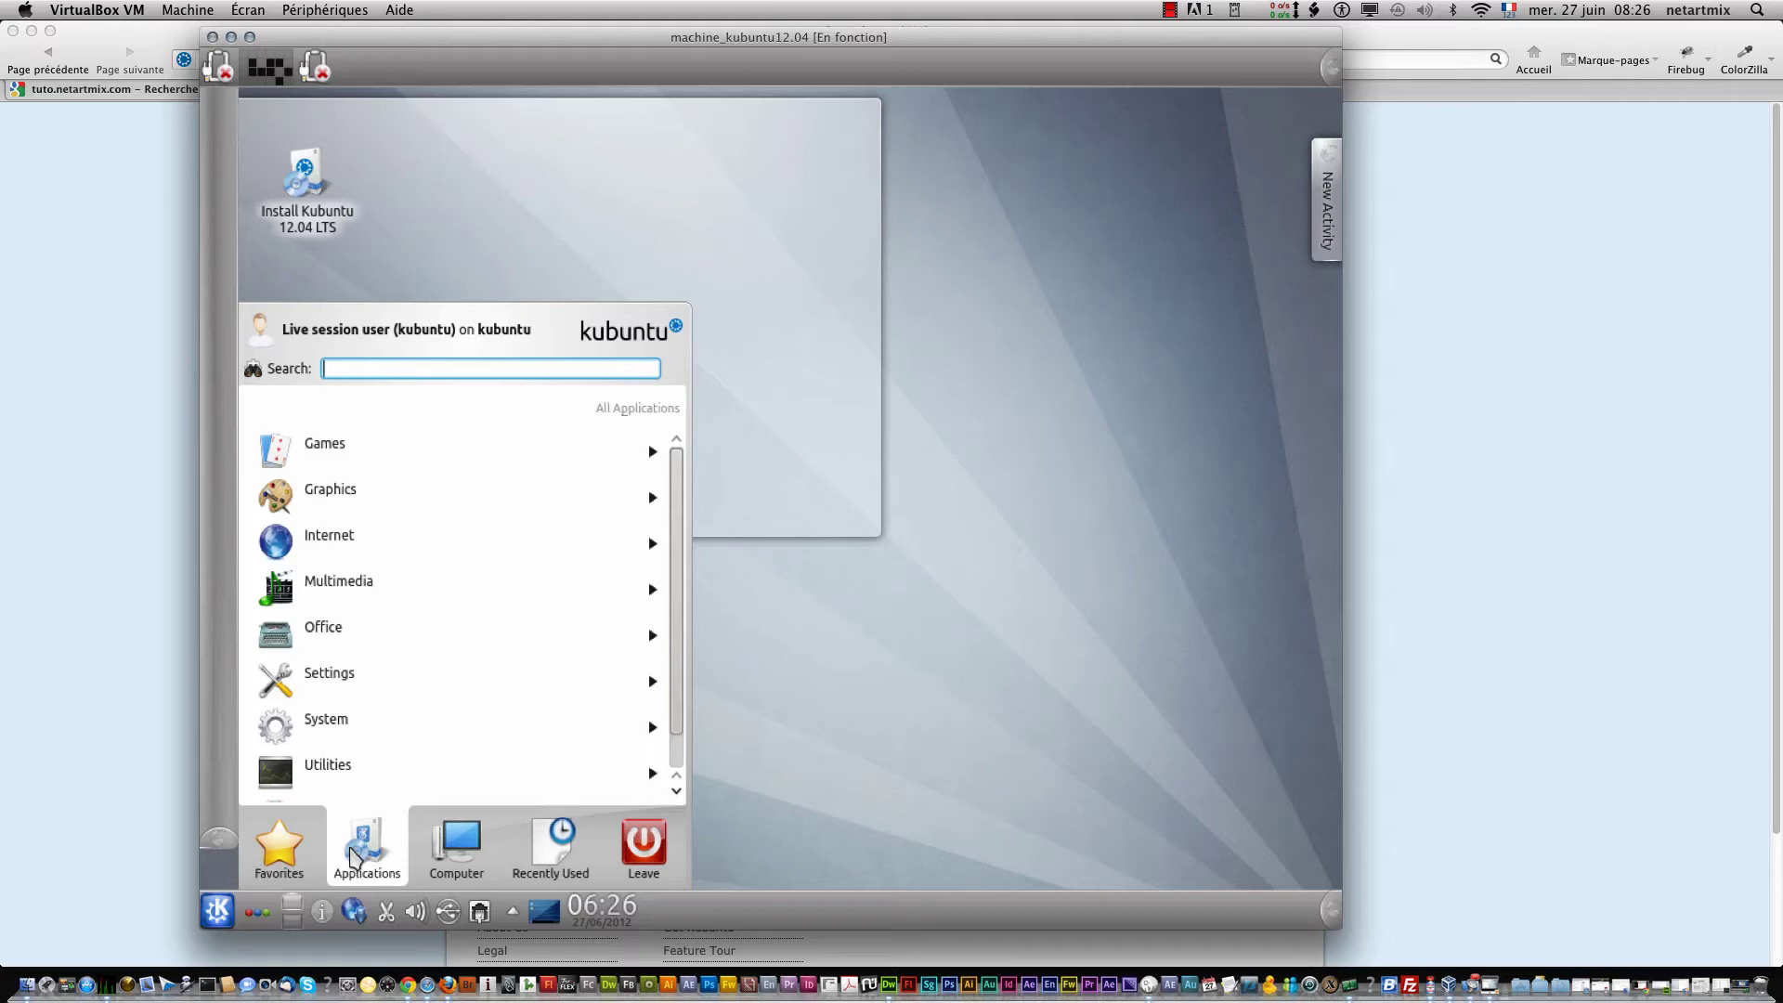
scroll(409, 629, "down", 1)
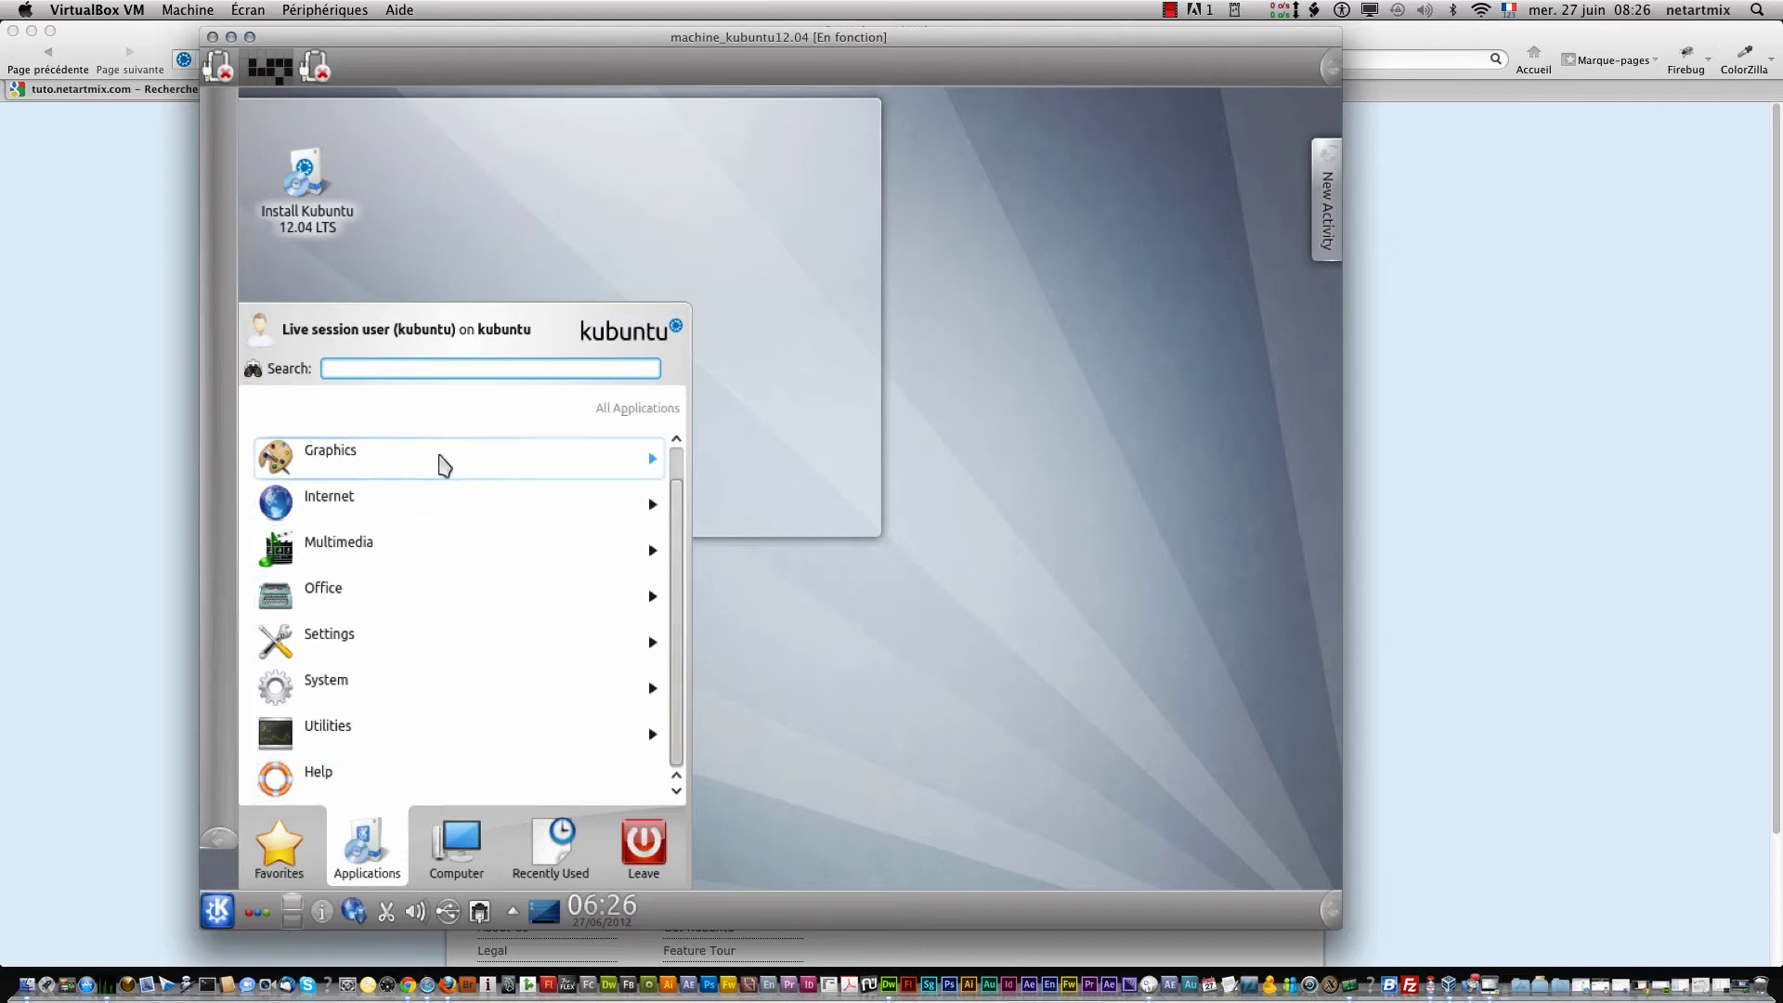
left_click(440, 464)
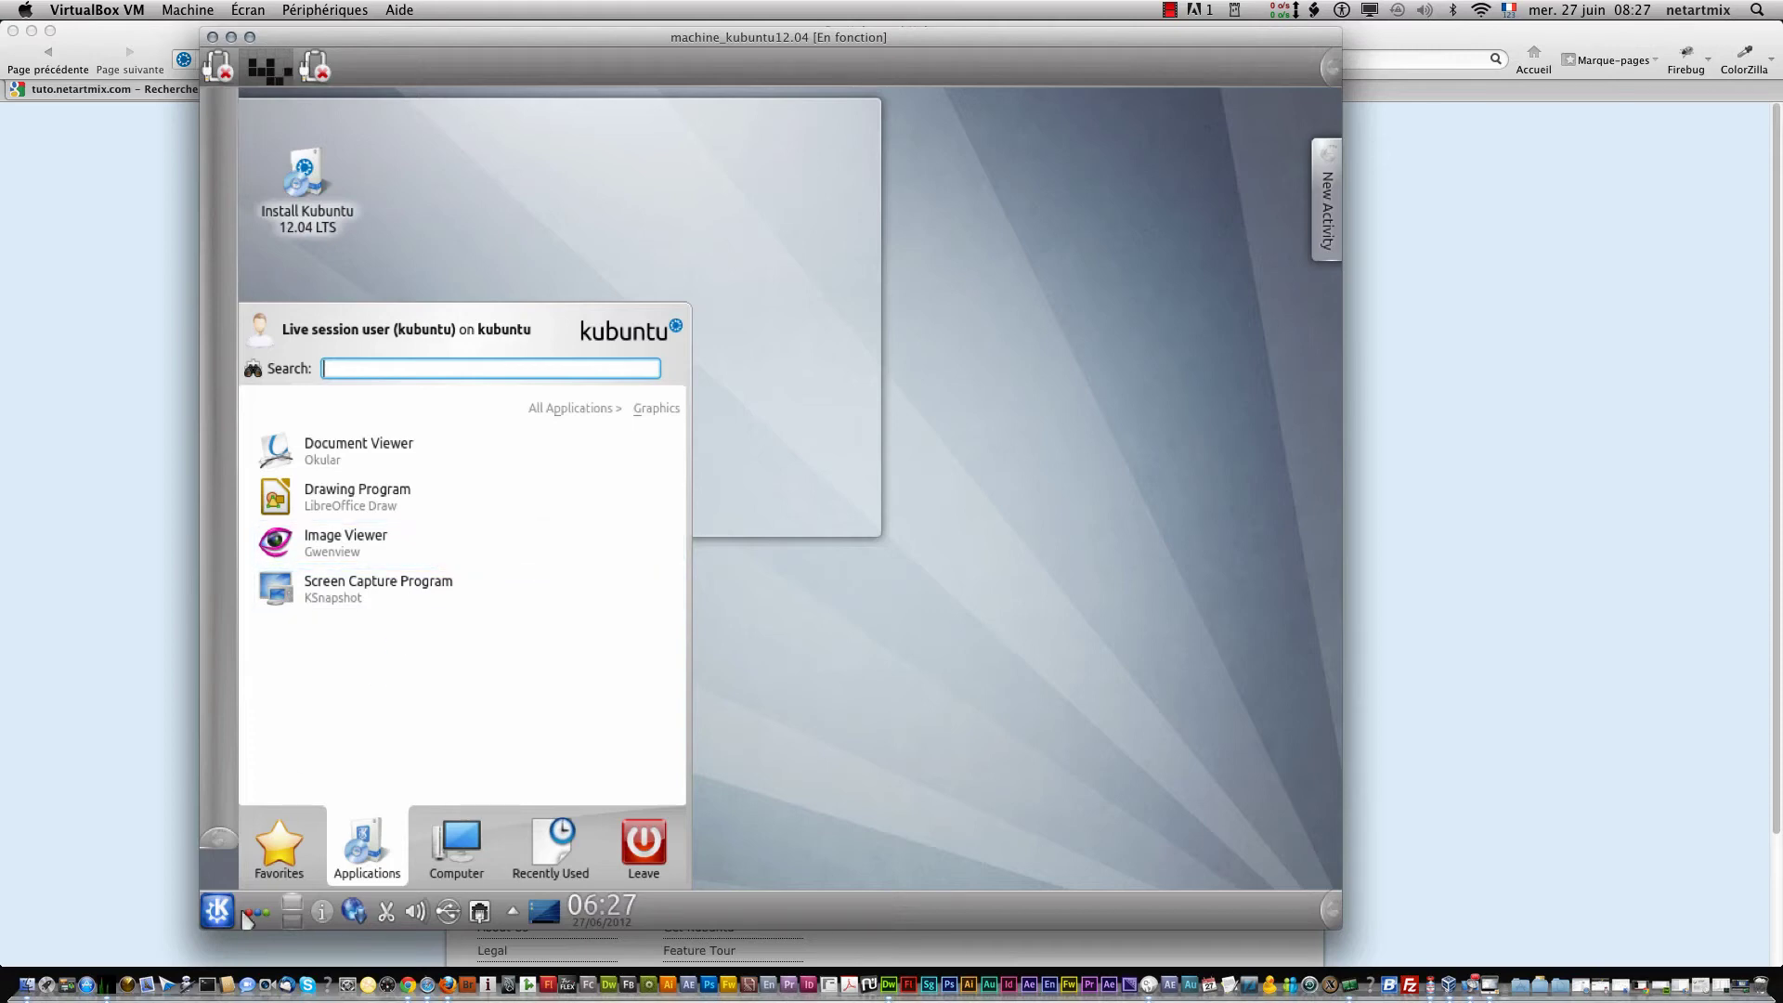
left_click(269, 864)
left_click(367, 846)
left_click(558, 410)
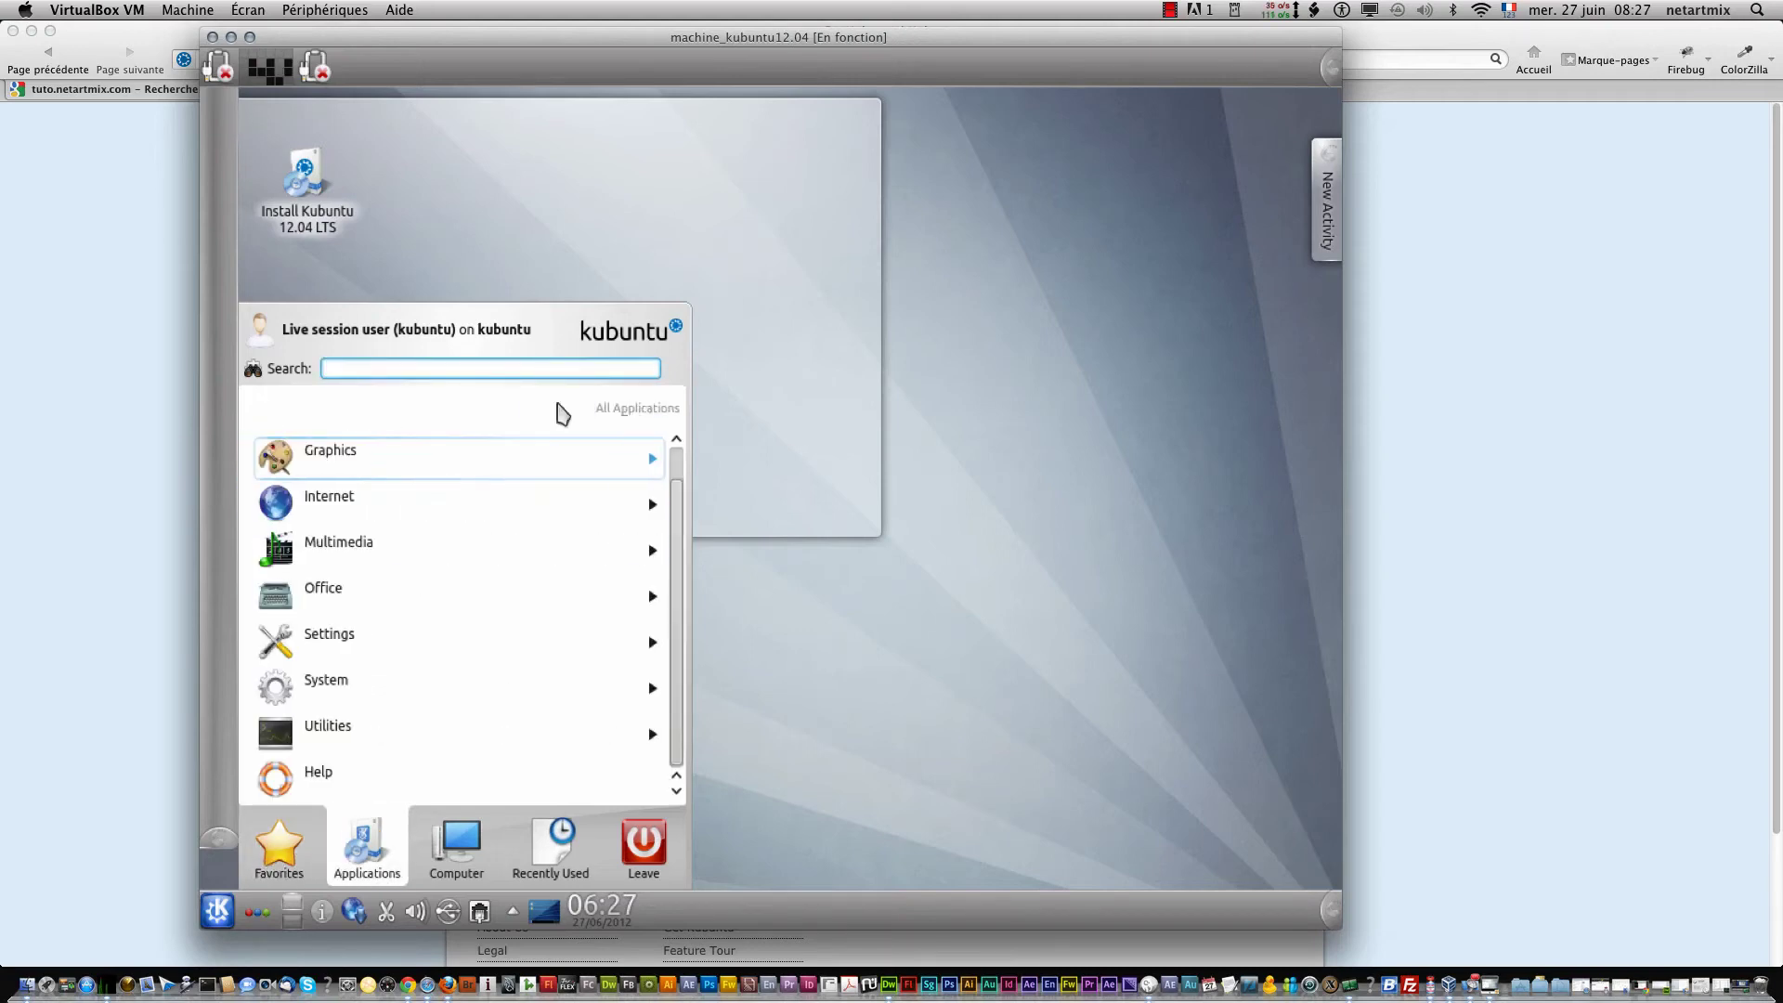
Step: Examine all programs in the launcher's Internet category and return to the All Applications list
left_click(562, 516)
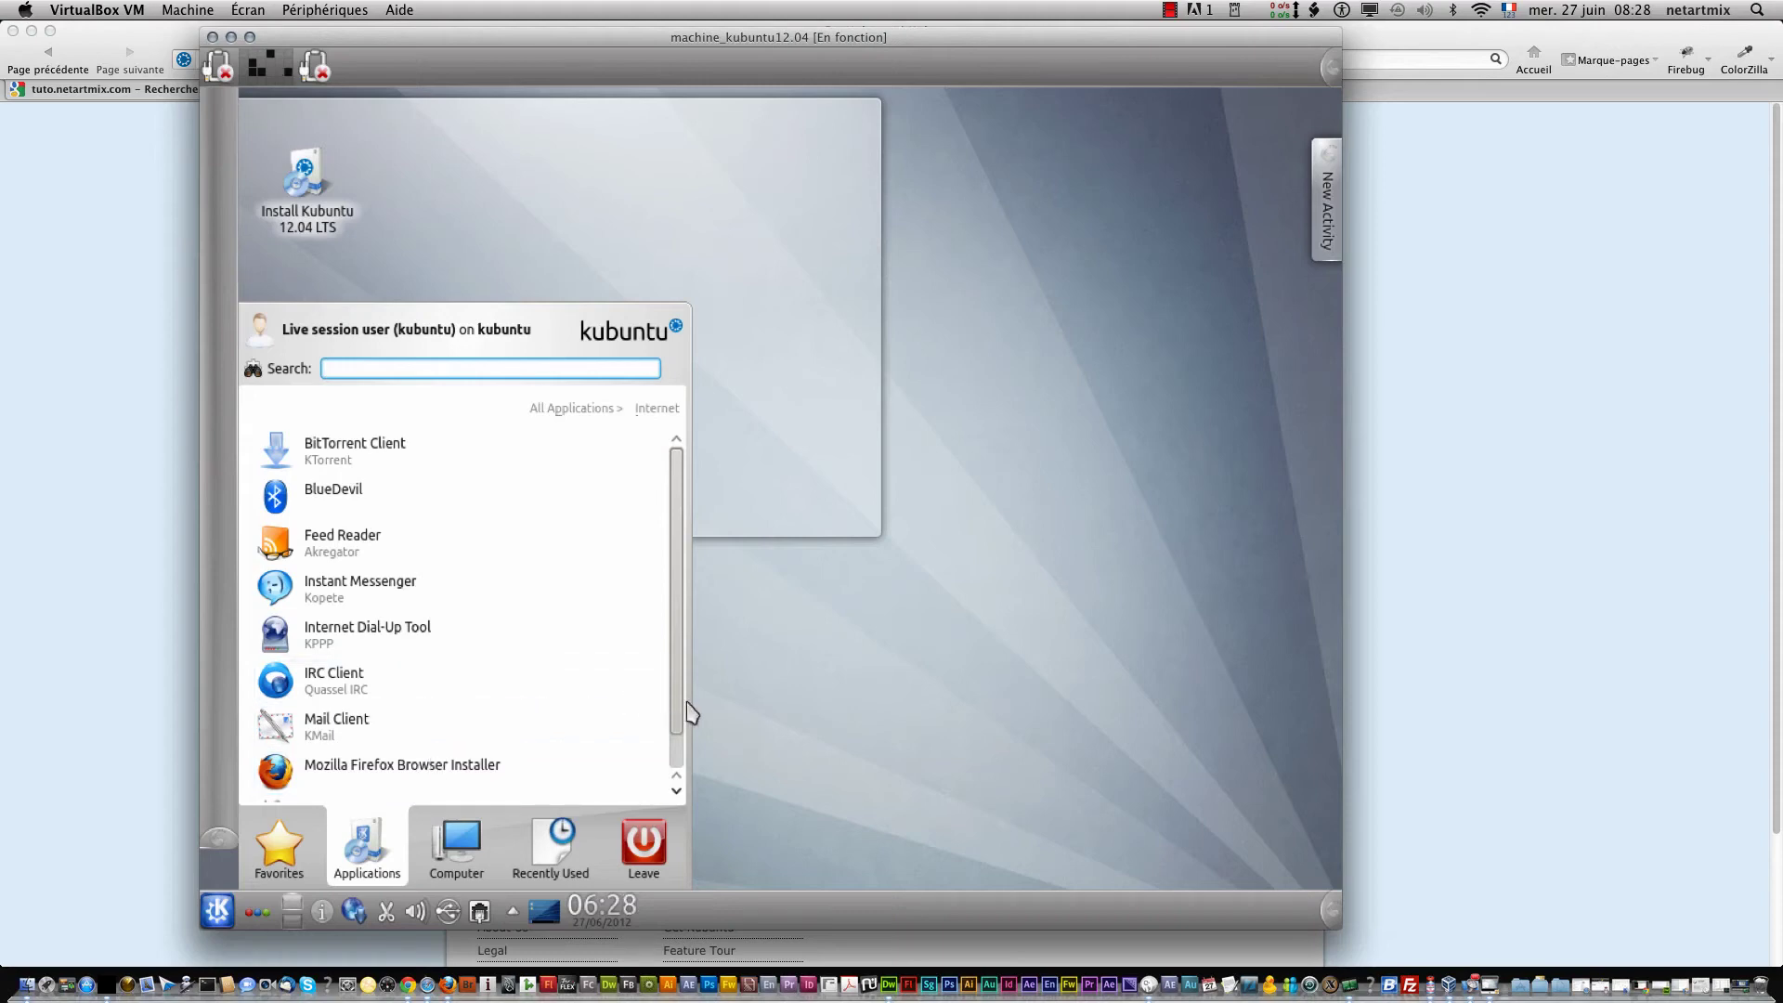
left_click_drag(675, 713, 681, 768)
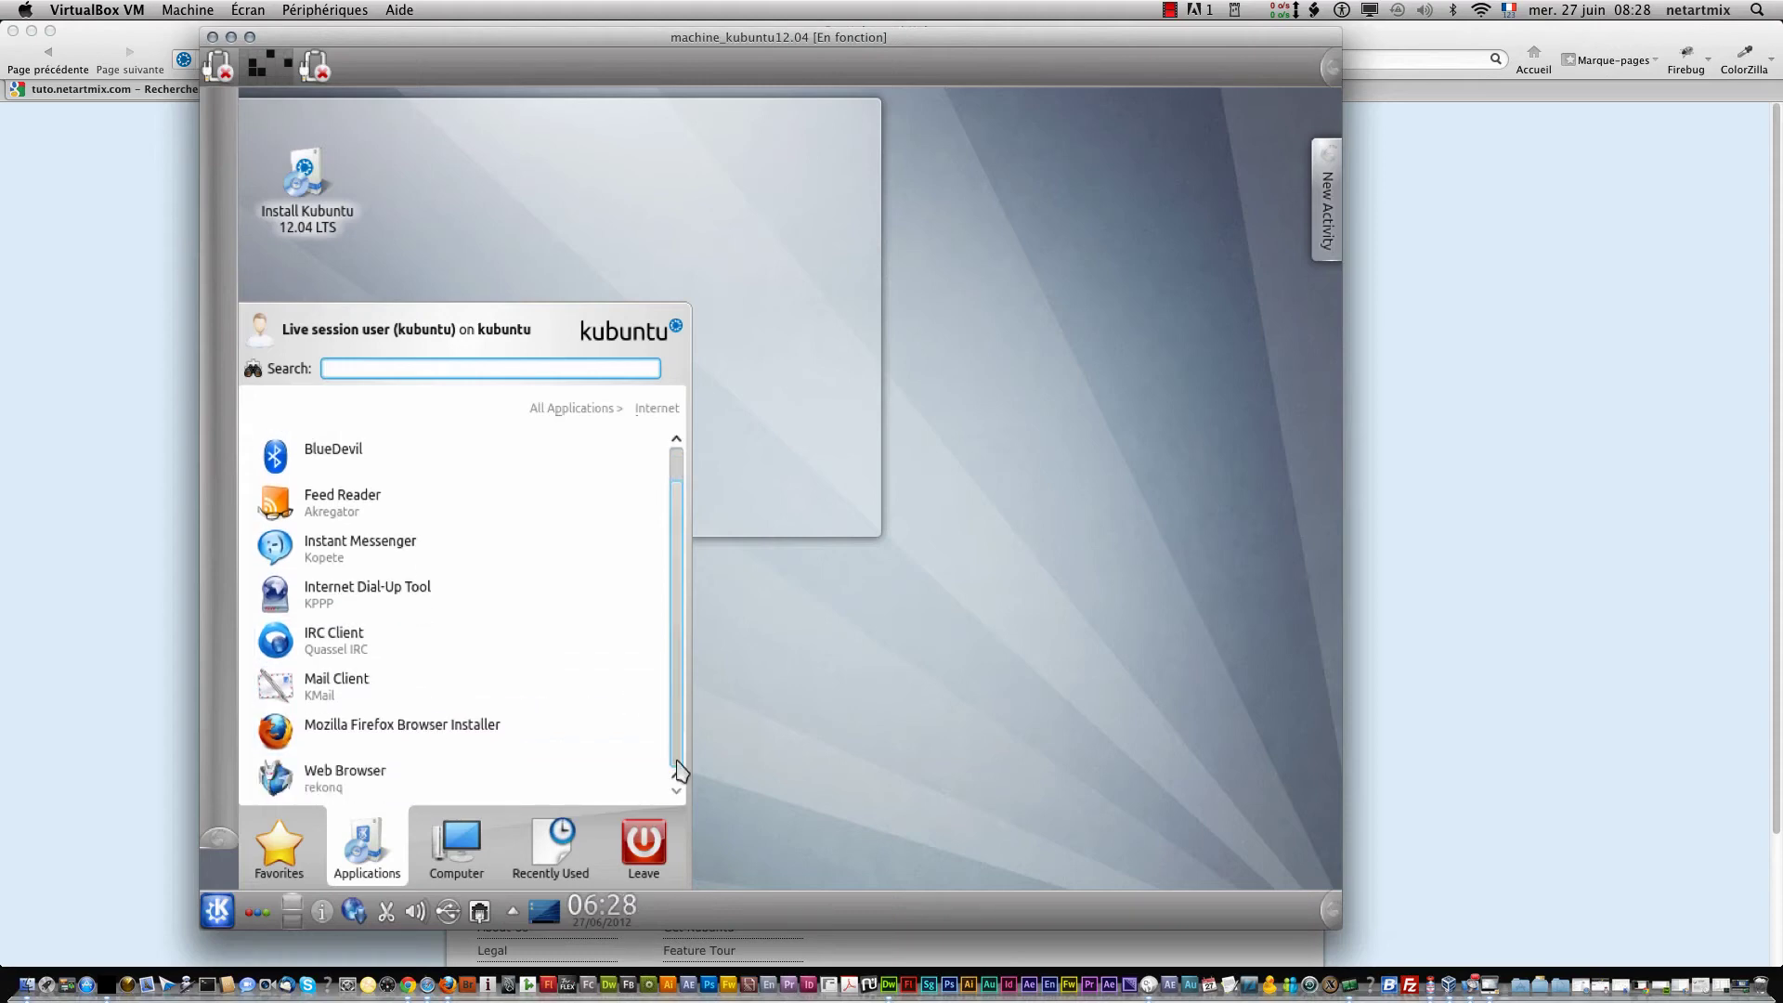
scroll(445, 603, "up", 2)
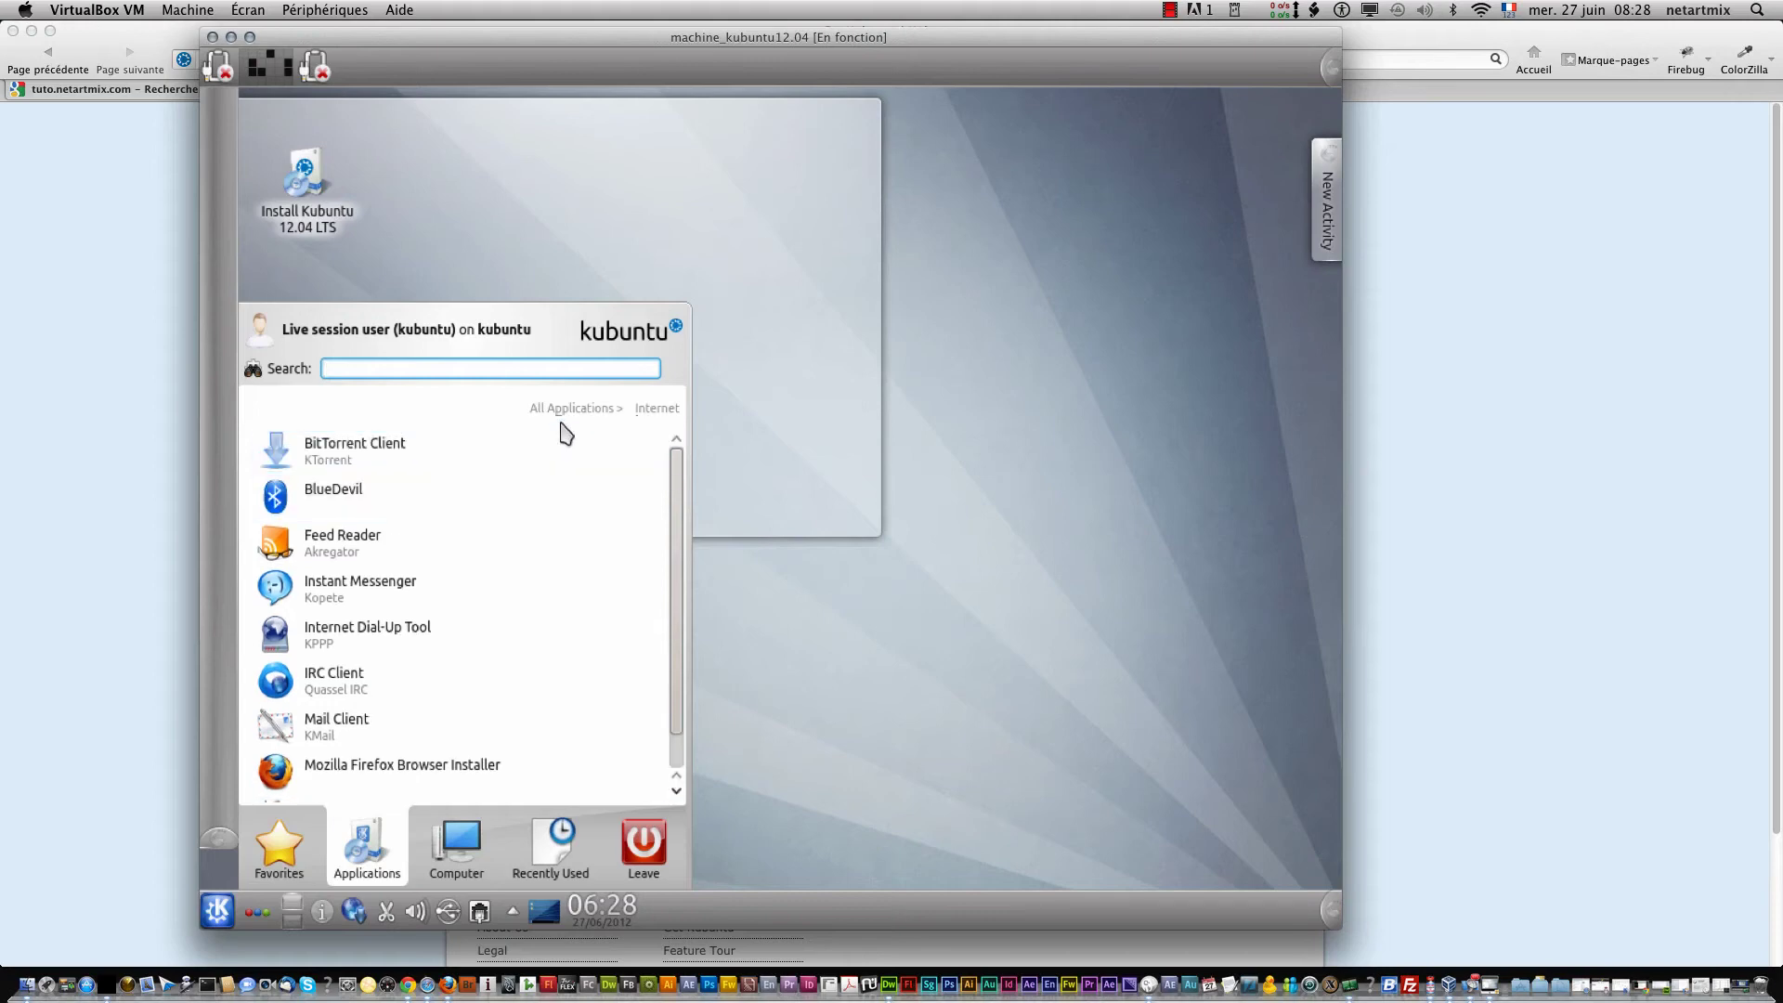
left_click(566, 409)
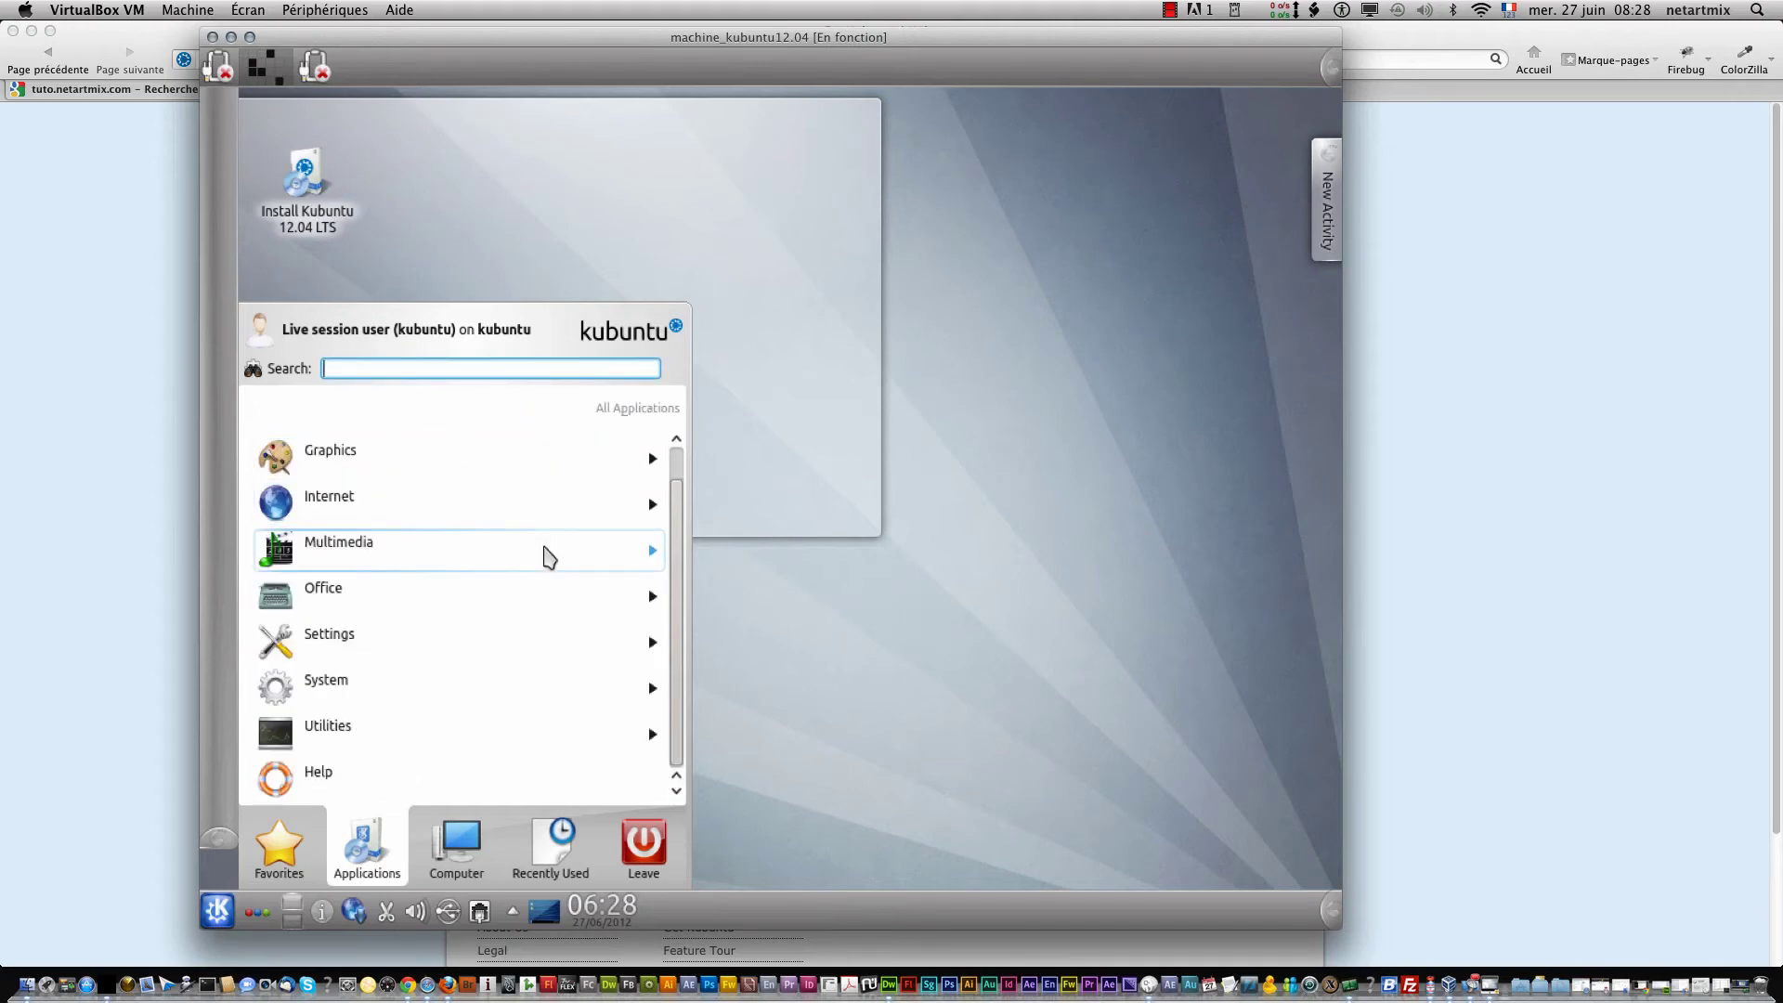
Step: Examine the programs in the launcher's Multimedia and Office categories and return to the All Applications list
left_click(548, 553)
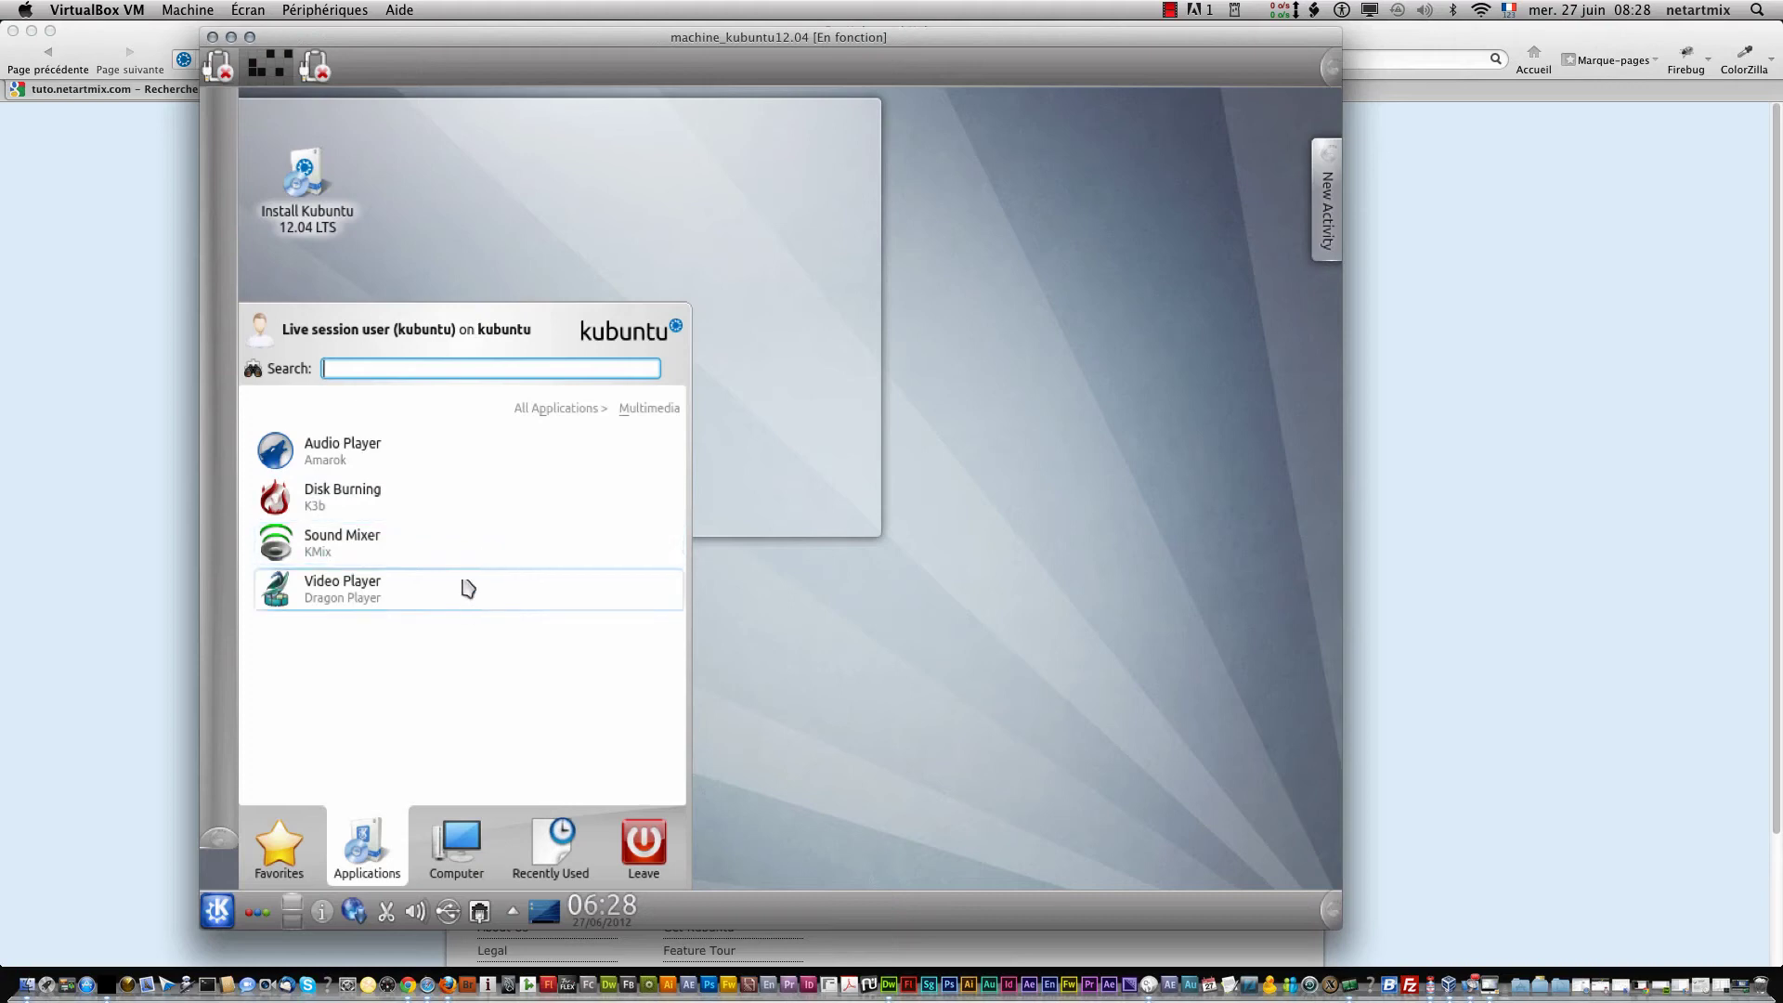
left_click(538, 414)
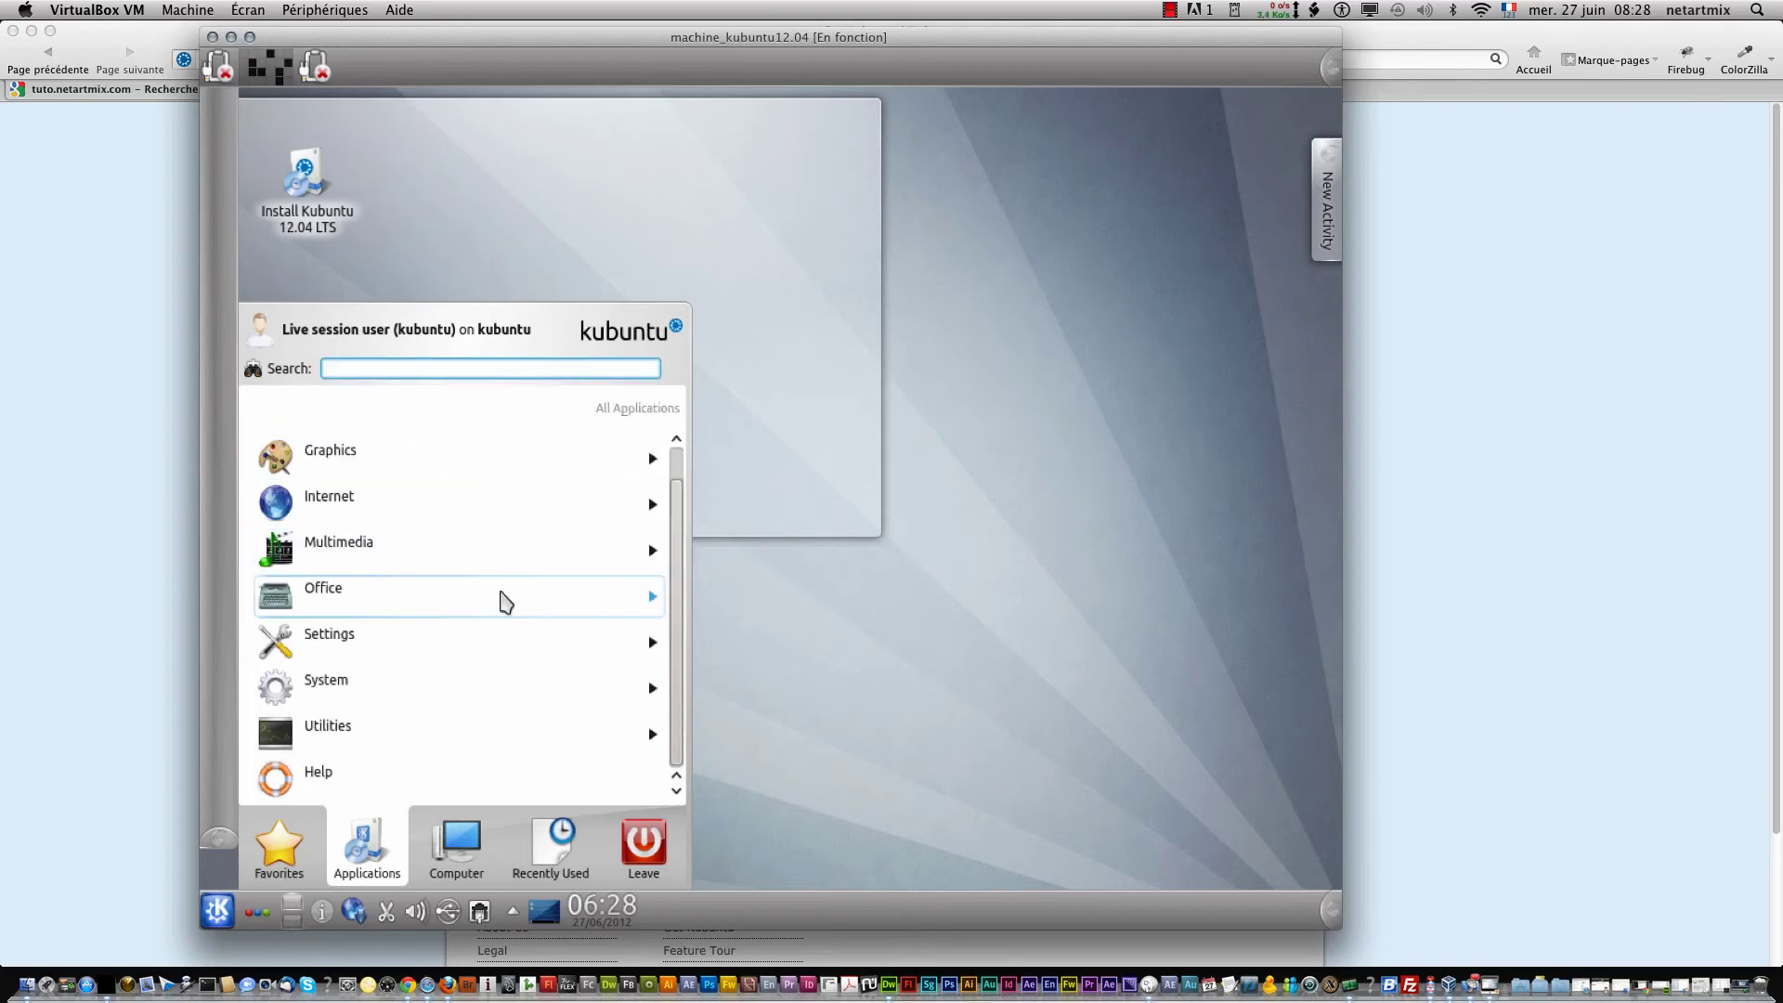
left_click(502, 599)
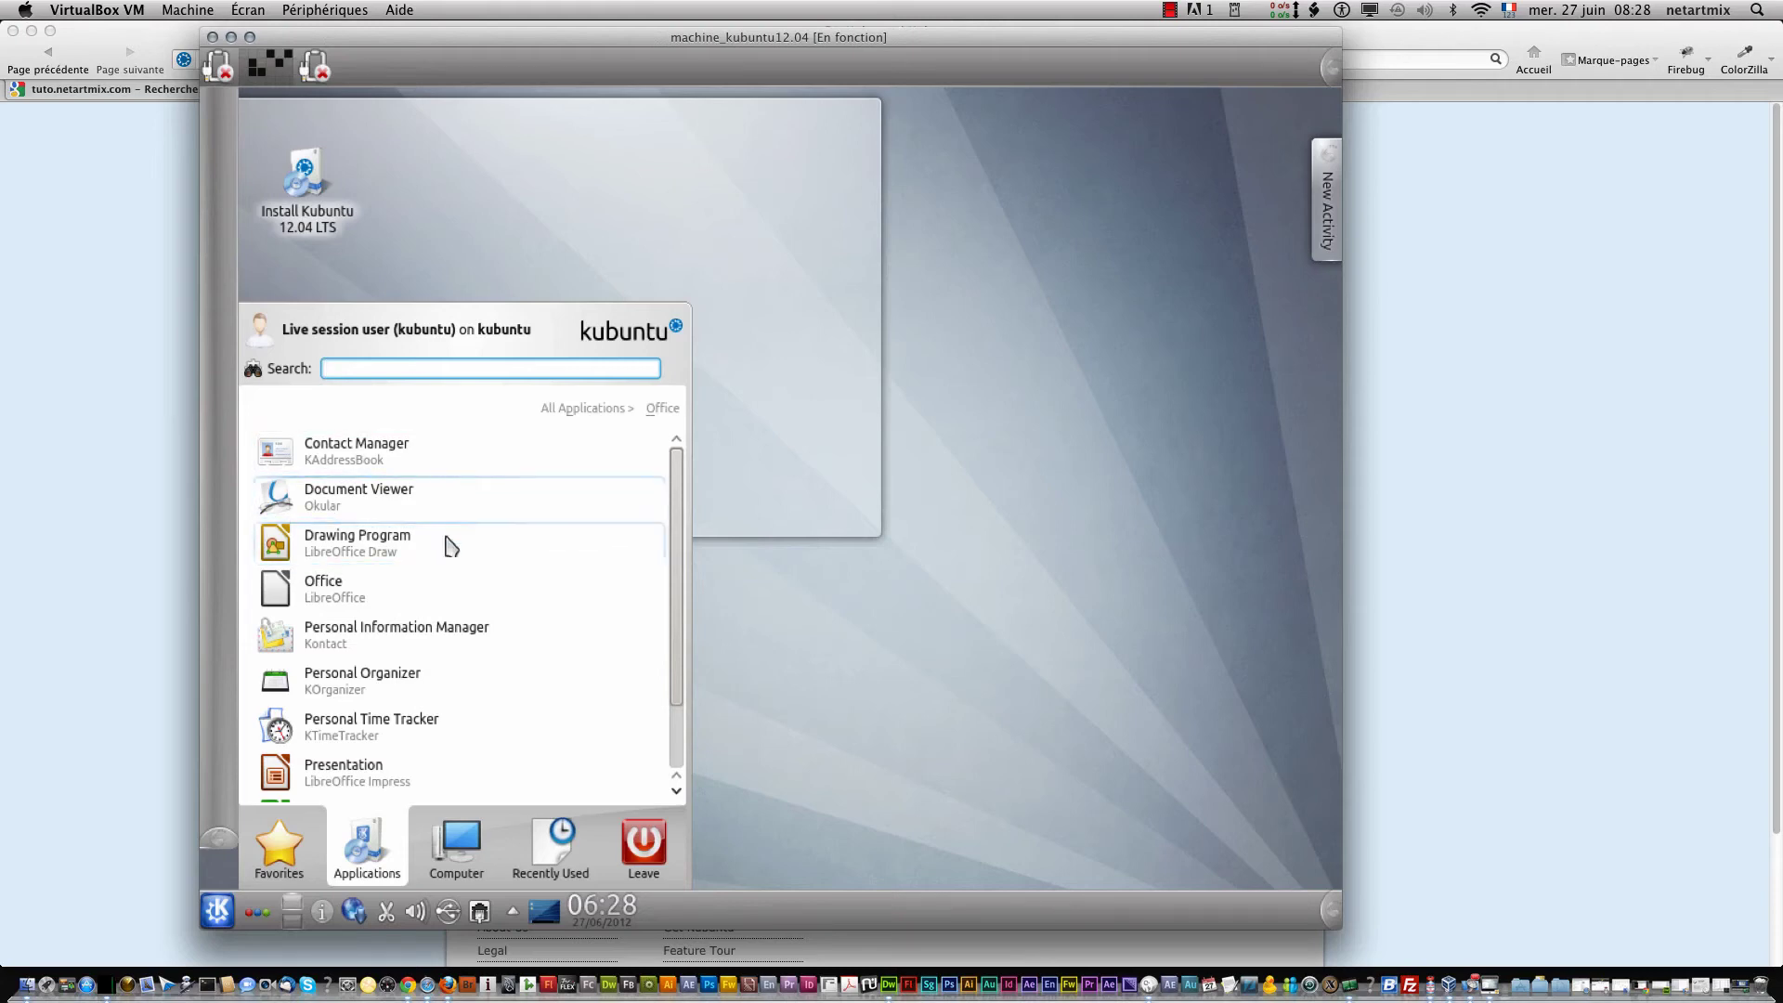
left_click_drag(680, 681, 678, 754)
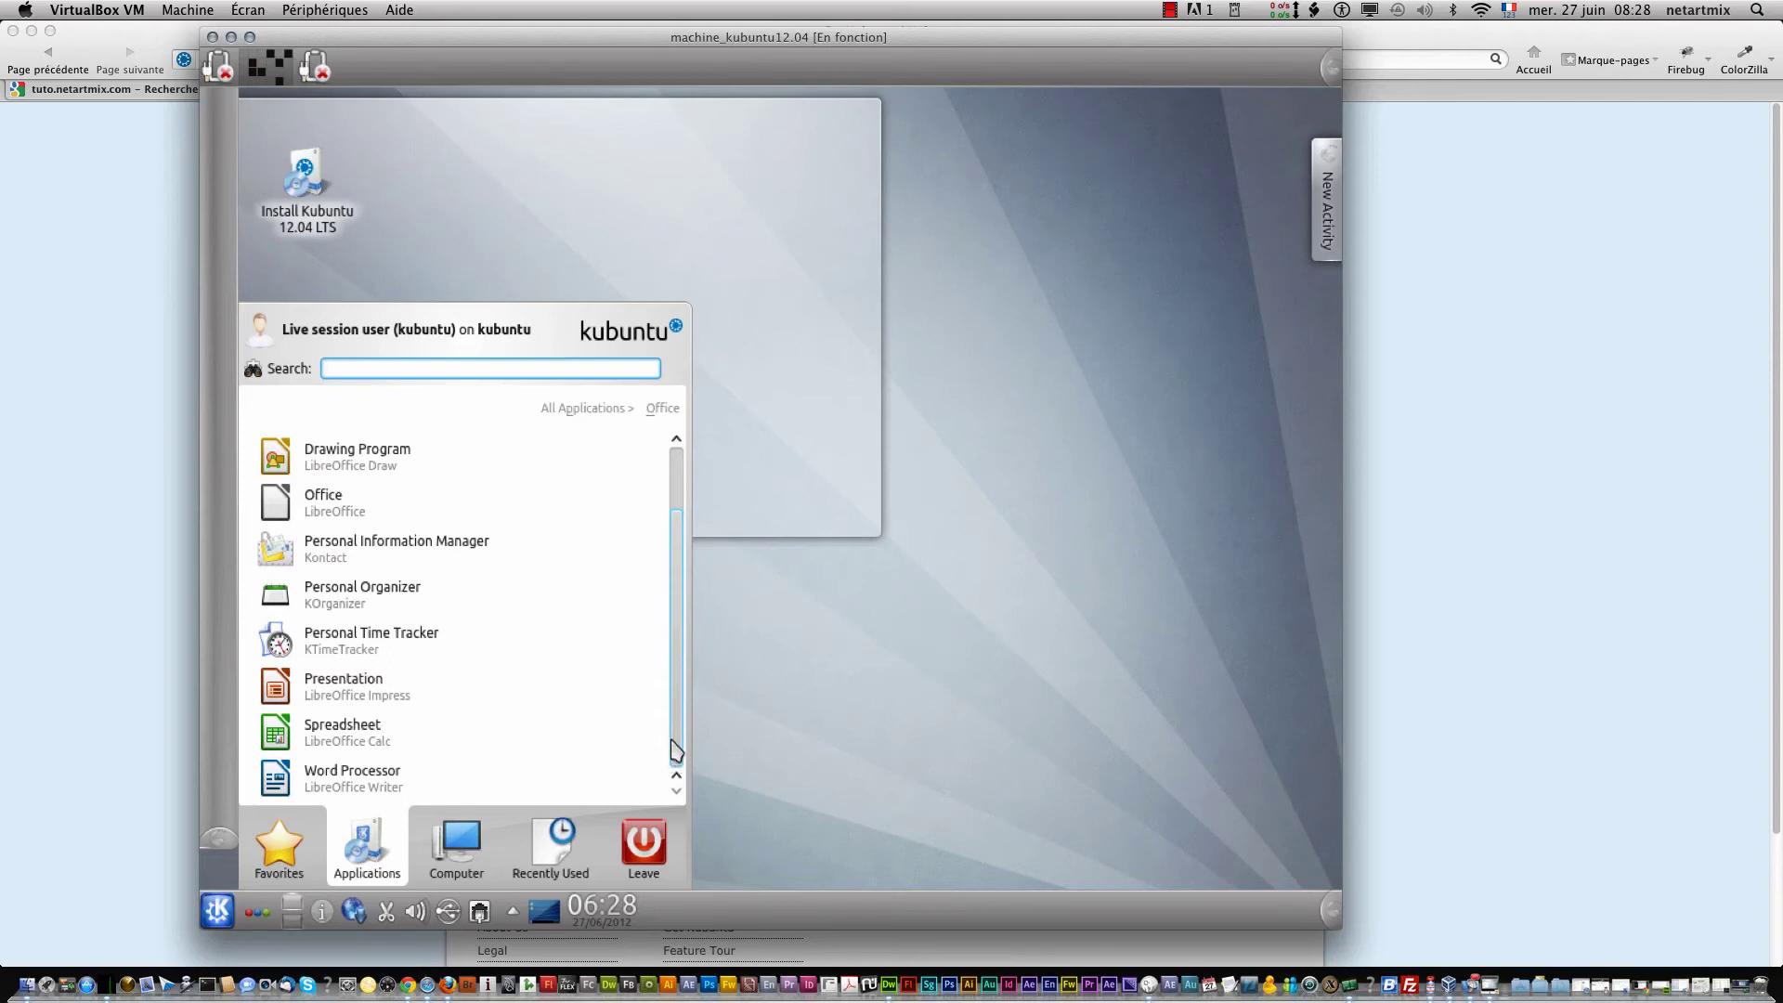
scroll(673, 747, "up", 2)
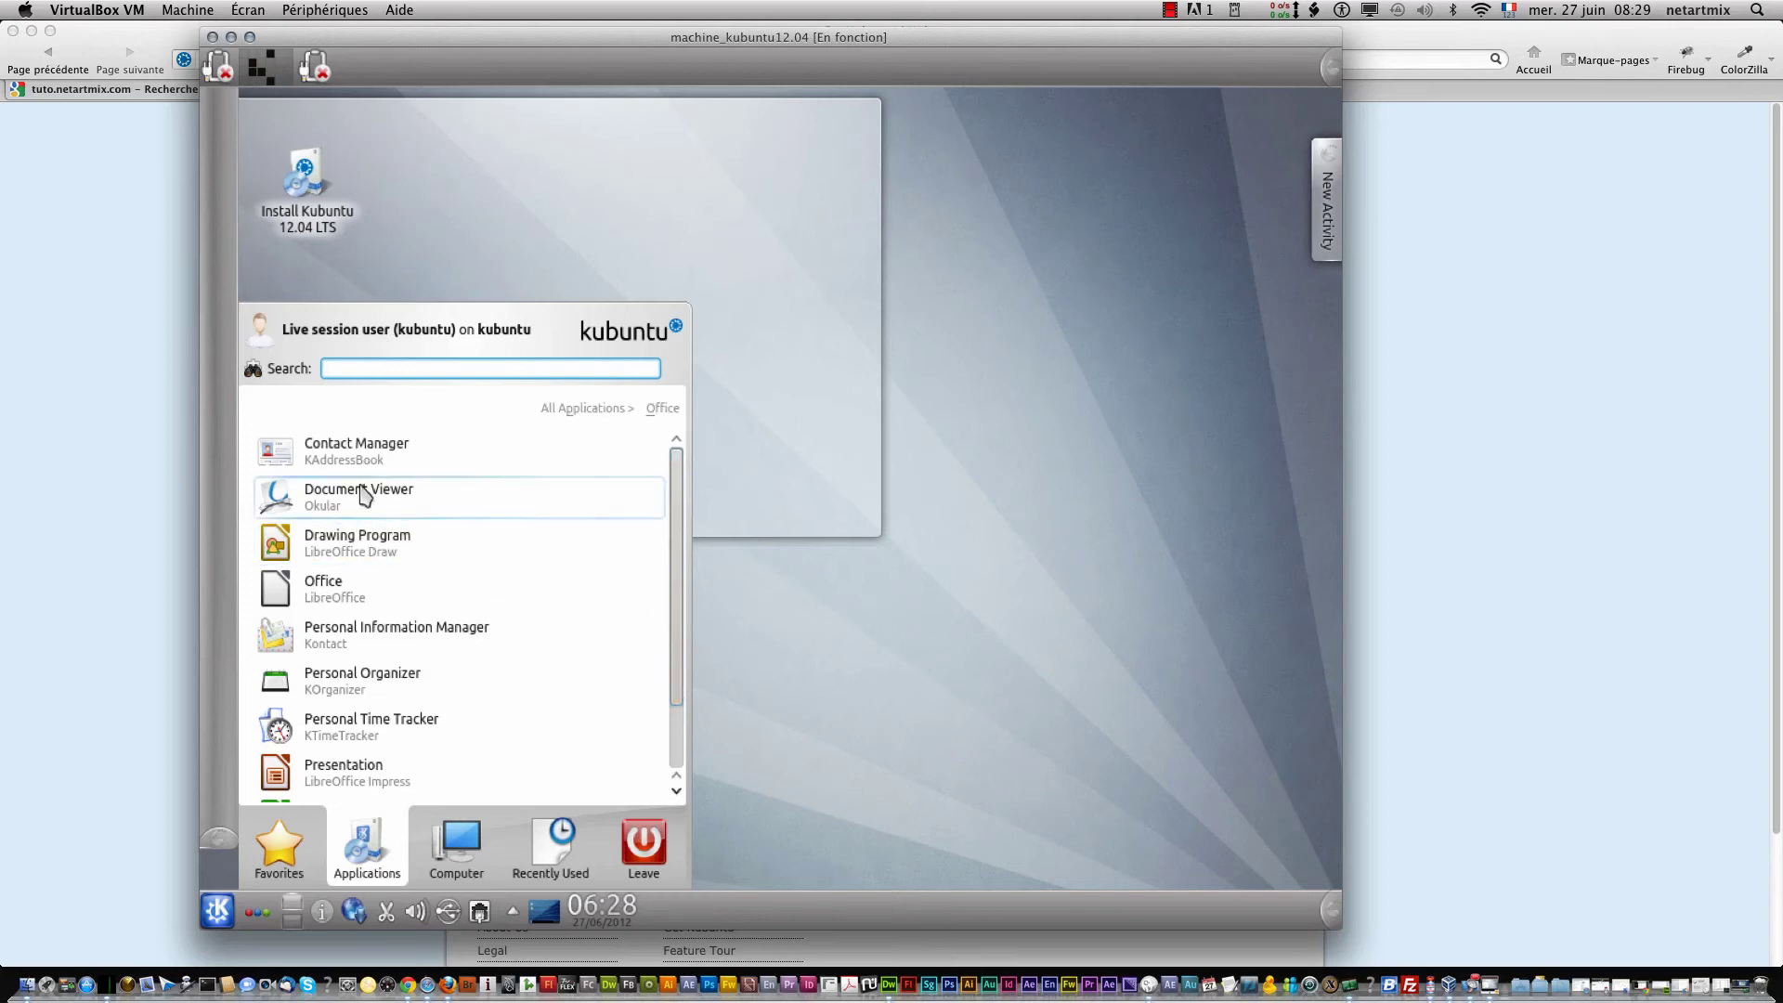
left_click(557, 416)
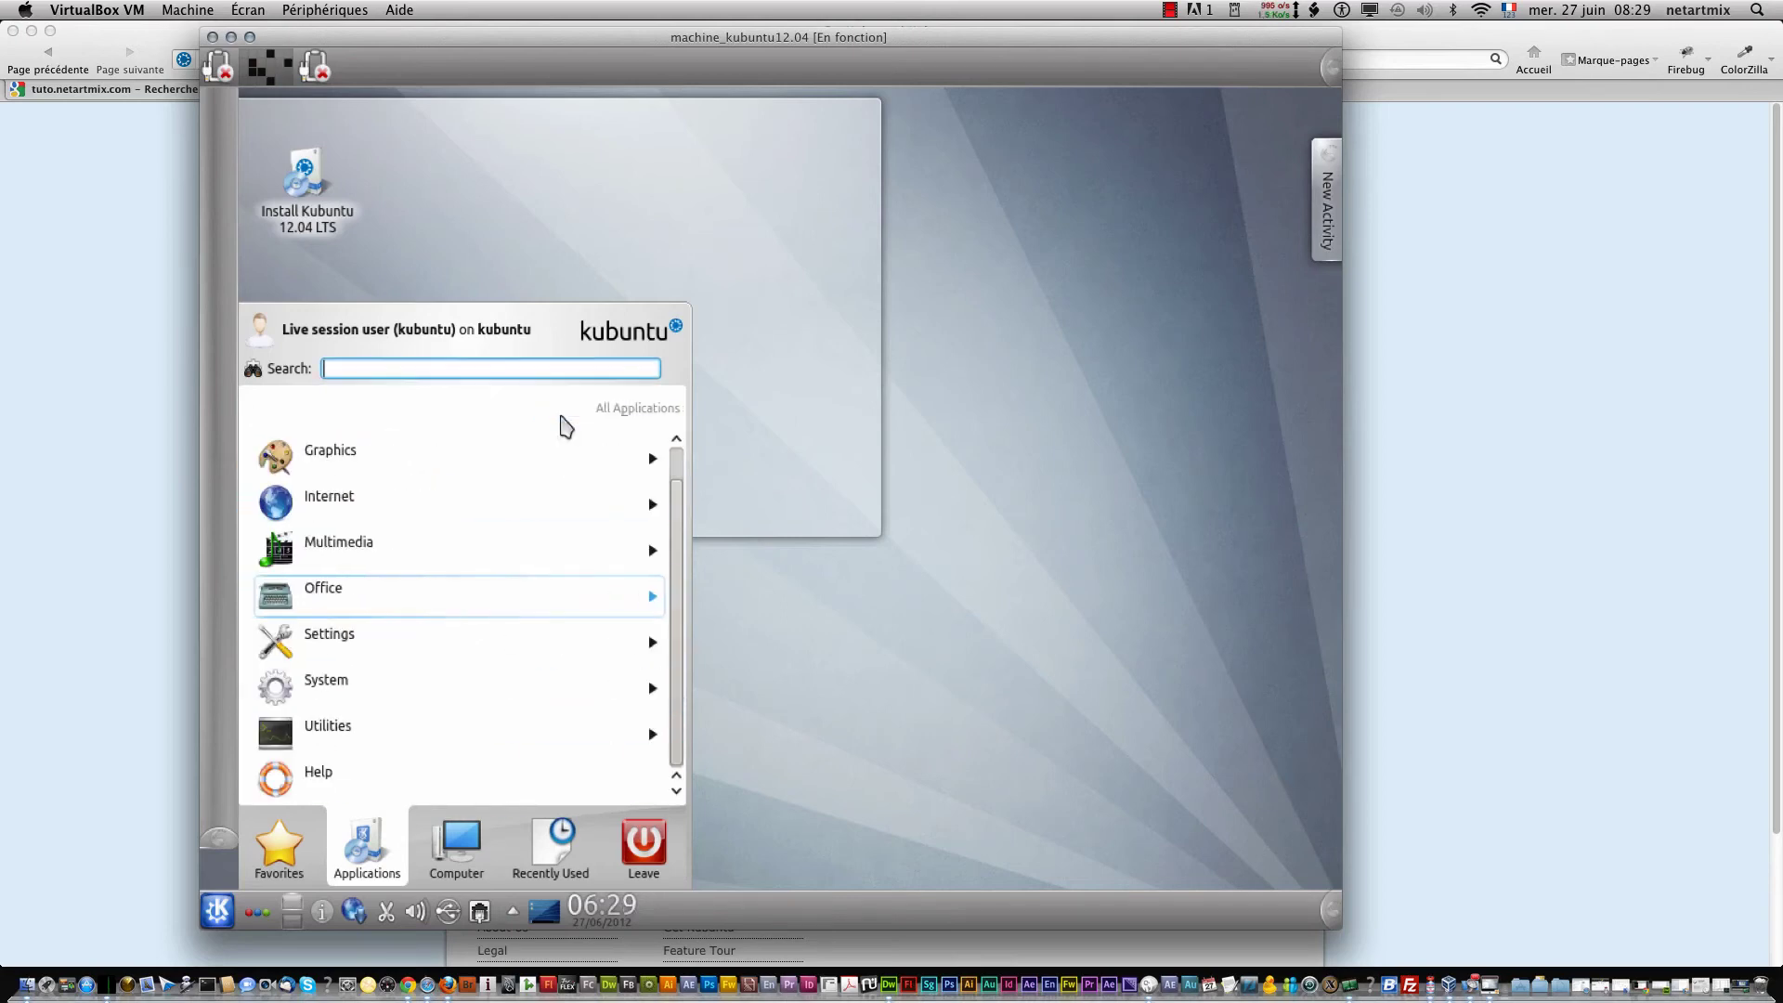
Step: Launch System Settings from the Settings category, view its modules including the Application Appearance contents, and close it
left_click(498, 691)
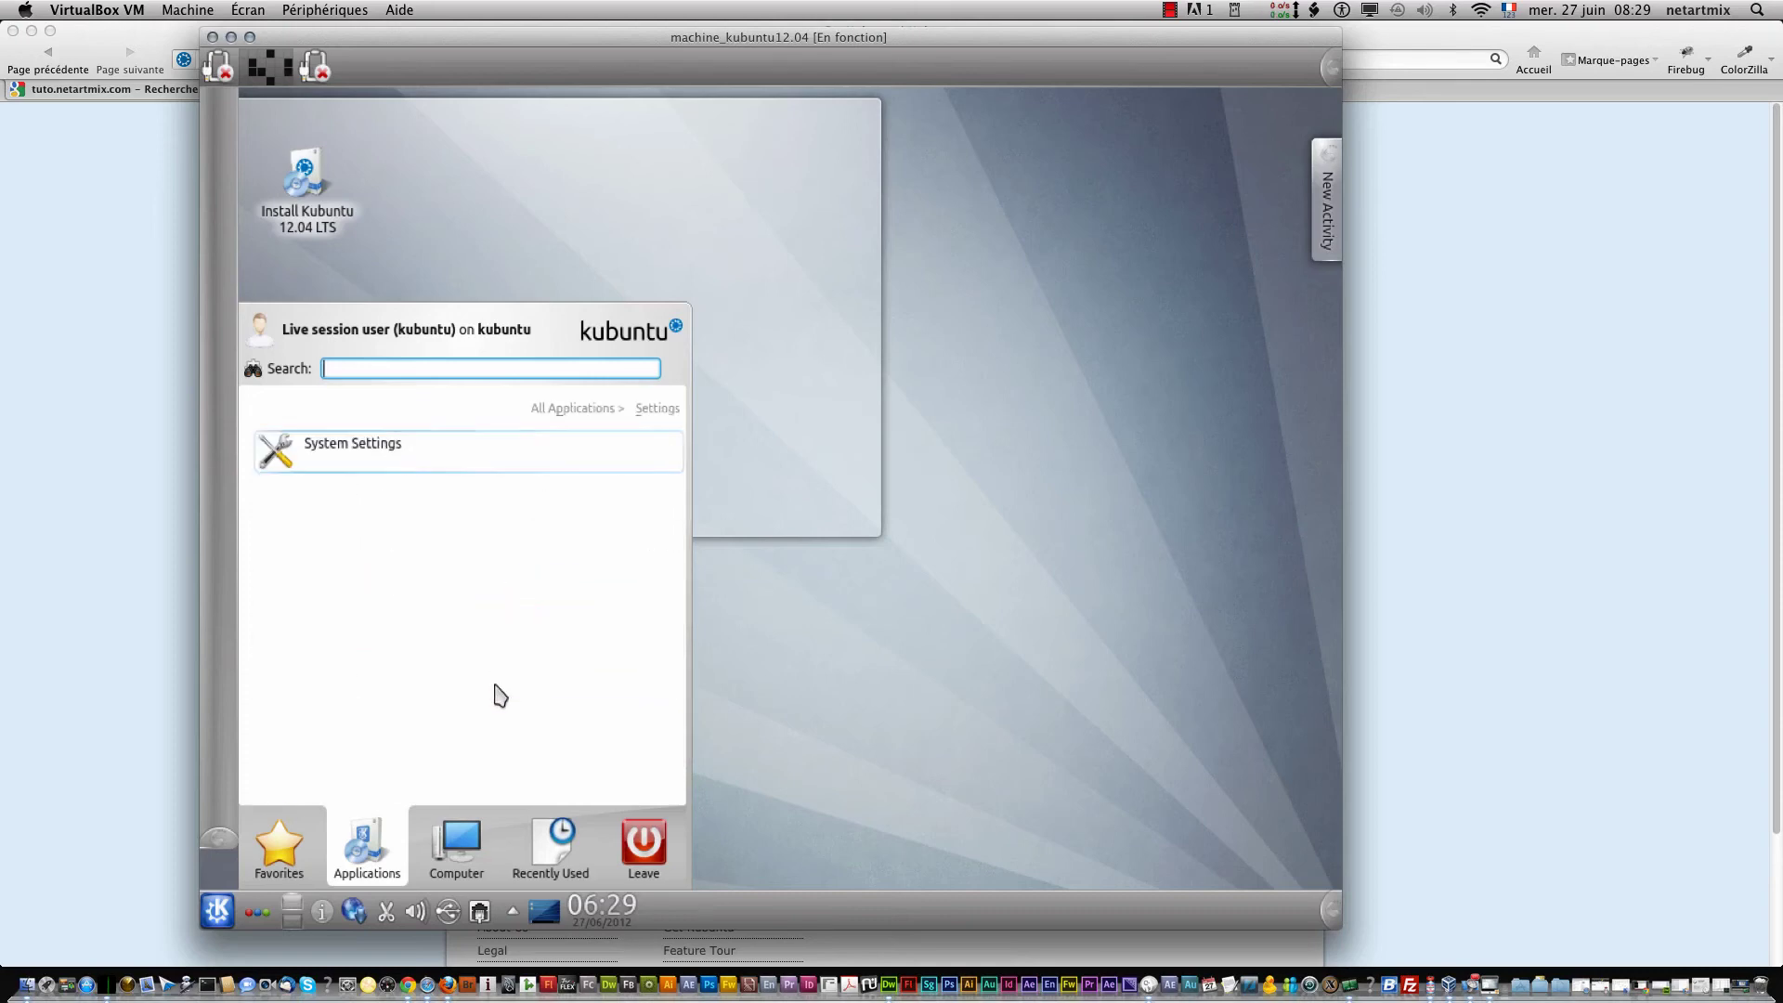
left_click(436, 468)
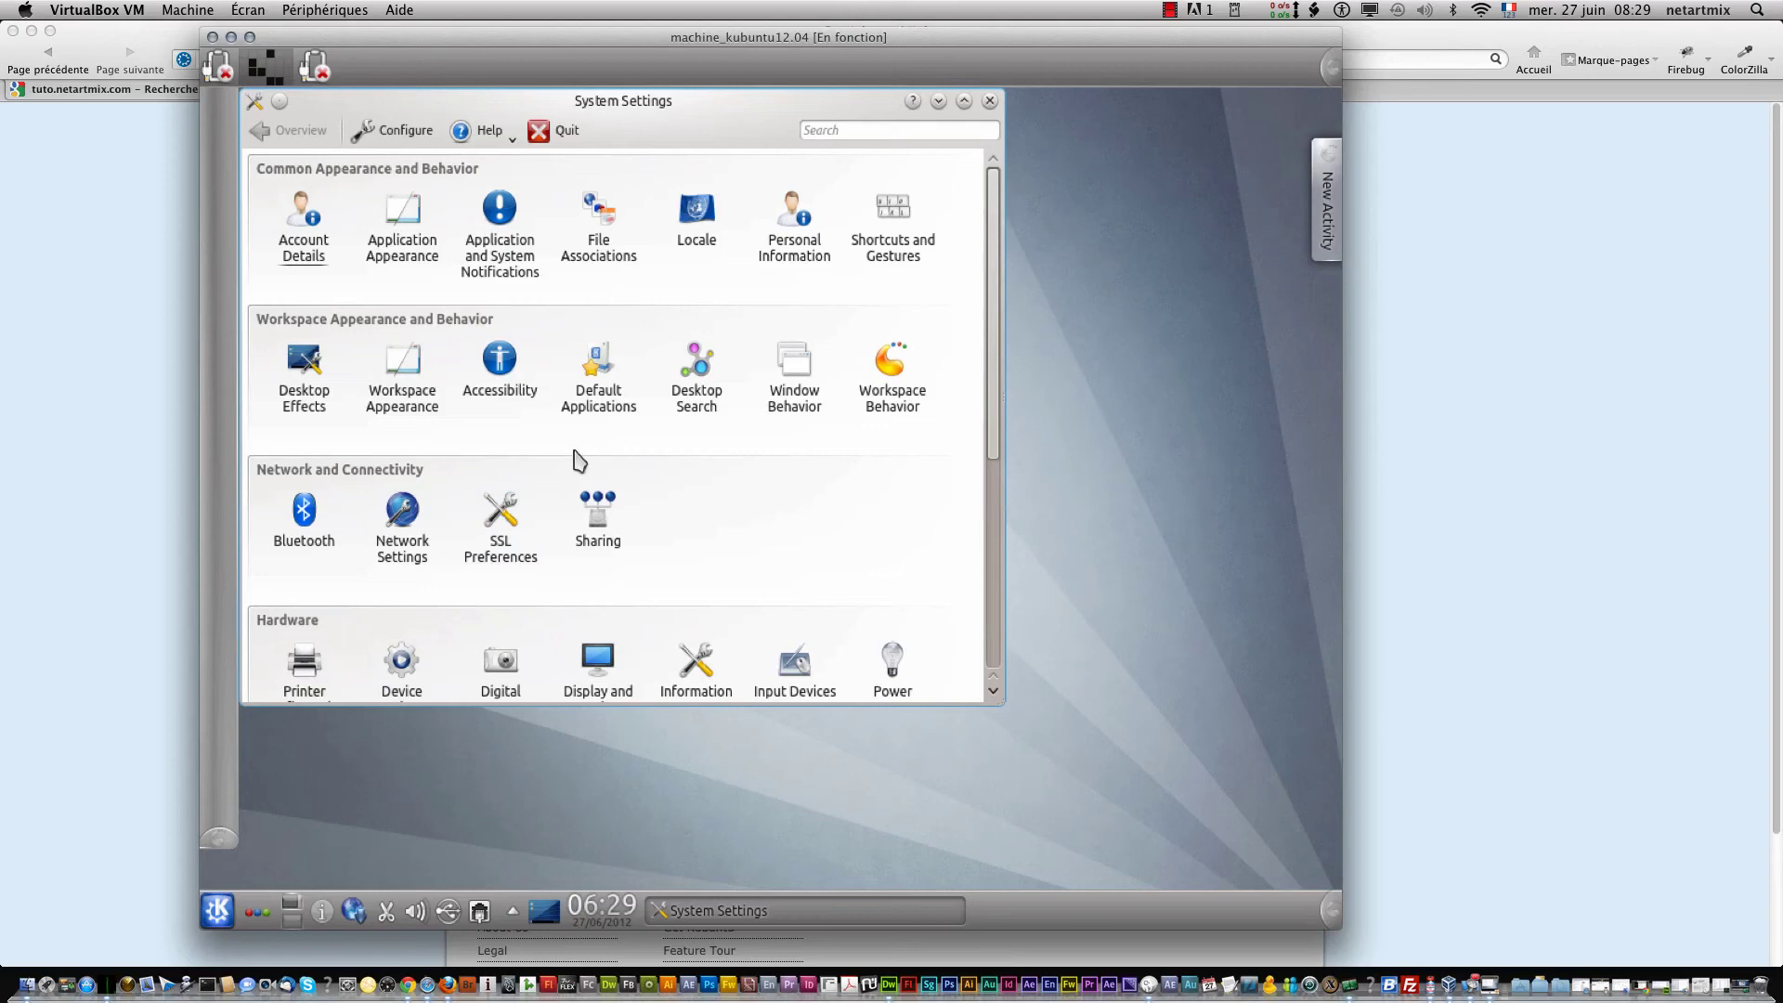
left_click_drag(987, 393, 1011, 275)
mouse_move(413, 233)
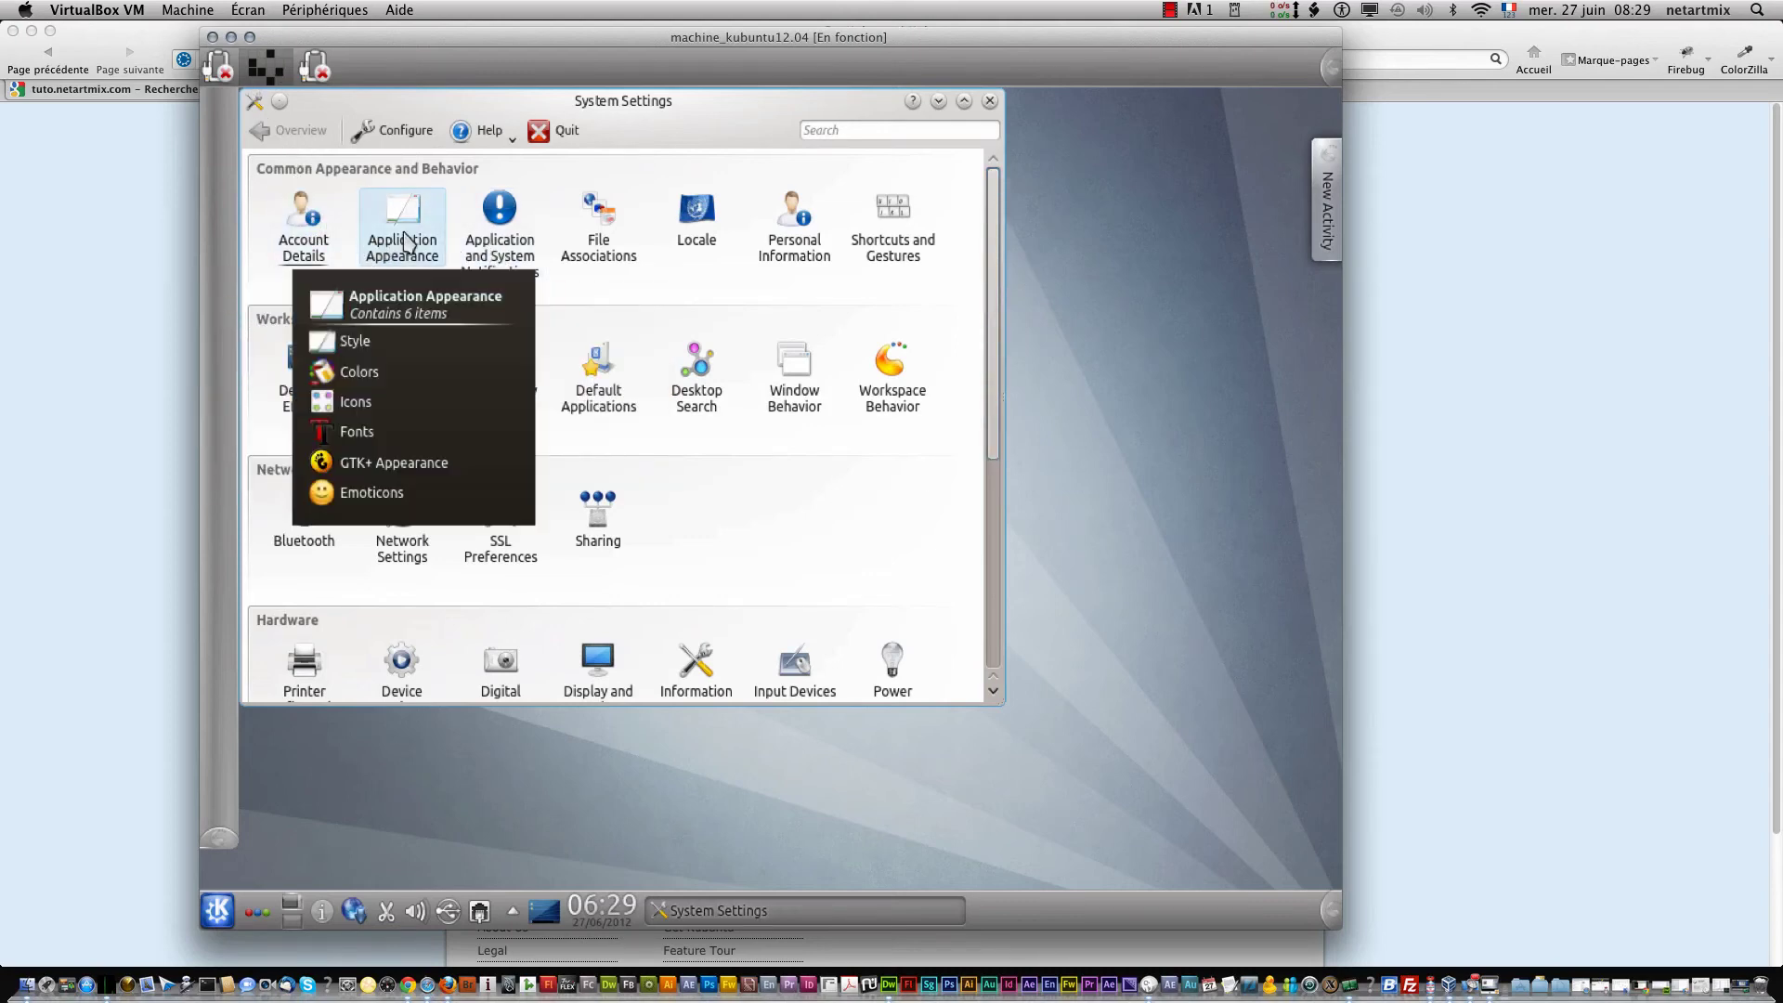
mouse_move(472, 215)
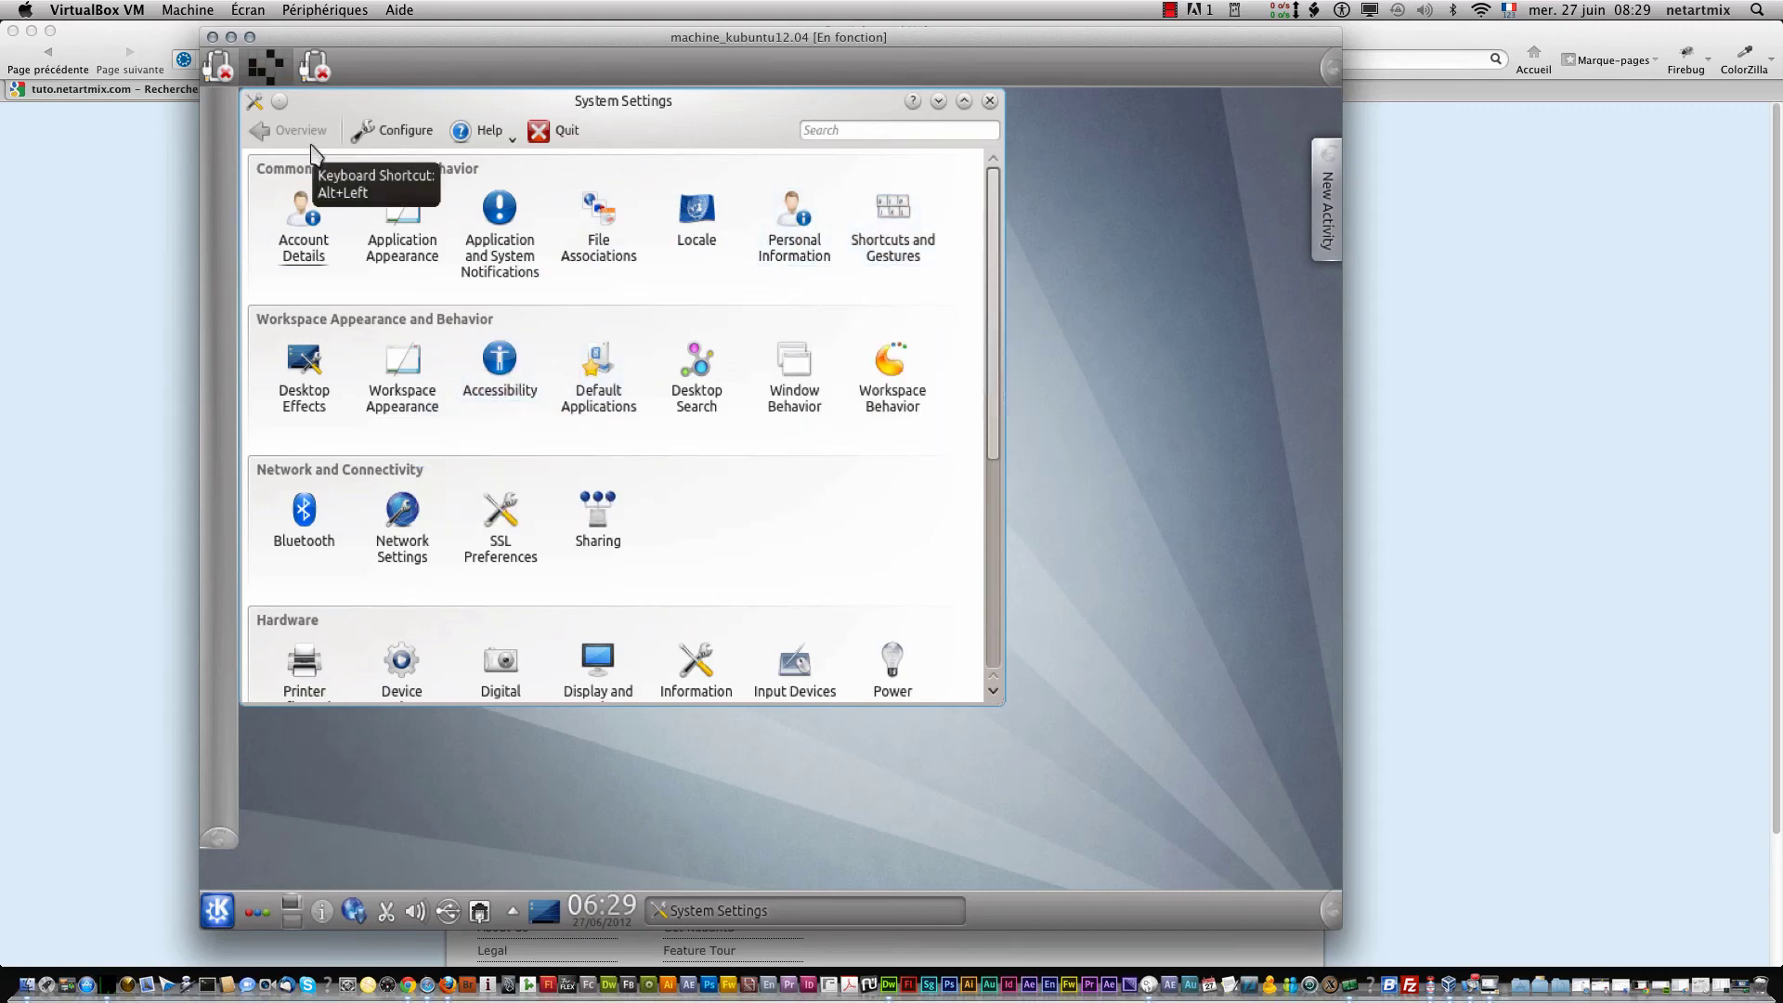
left_click(990, 102)
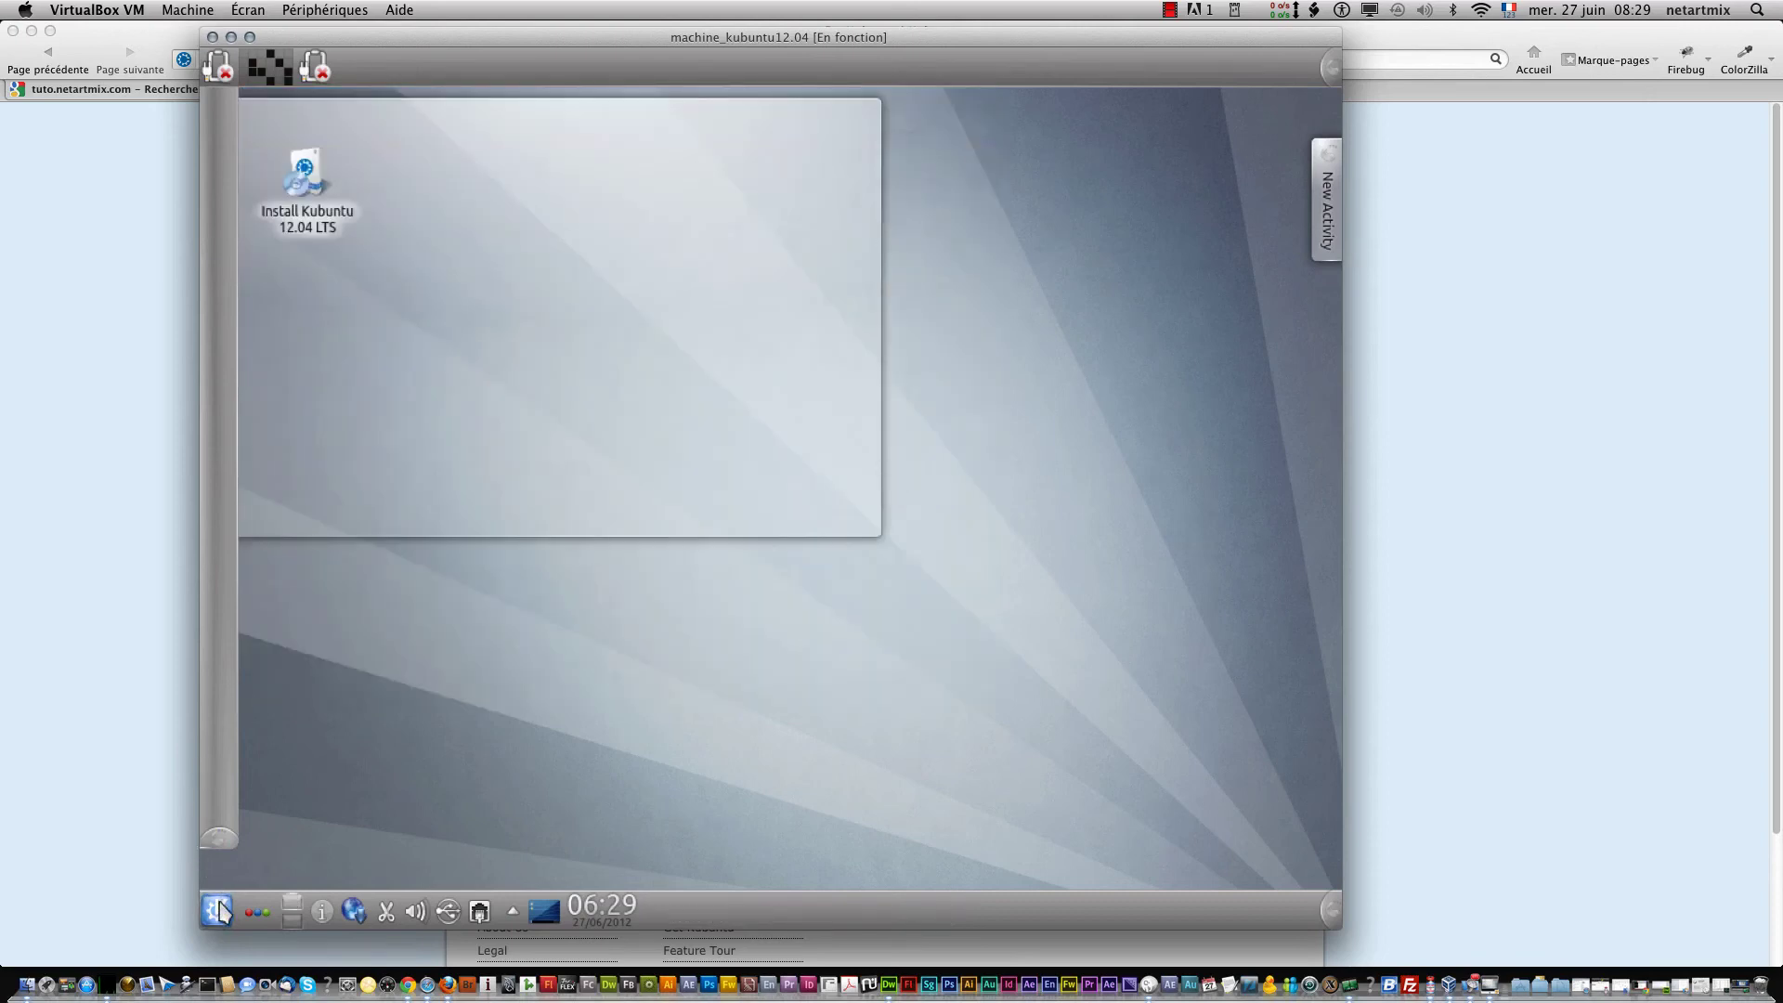
Step: Reopen the application launcher and view the programs in the Utilities category
left_click(217, 910)
left_click(471, 838)
left_click(367, 843)
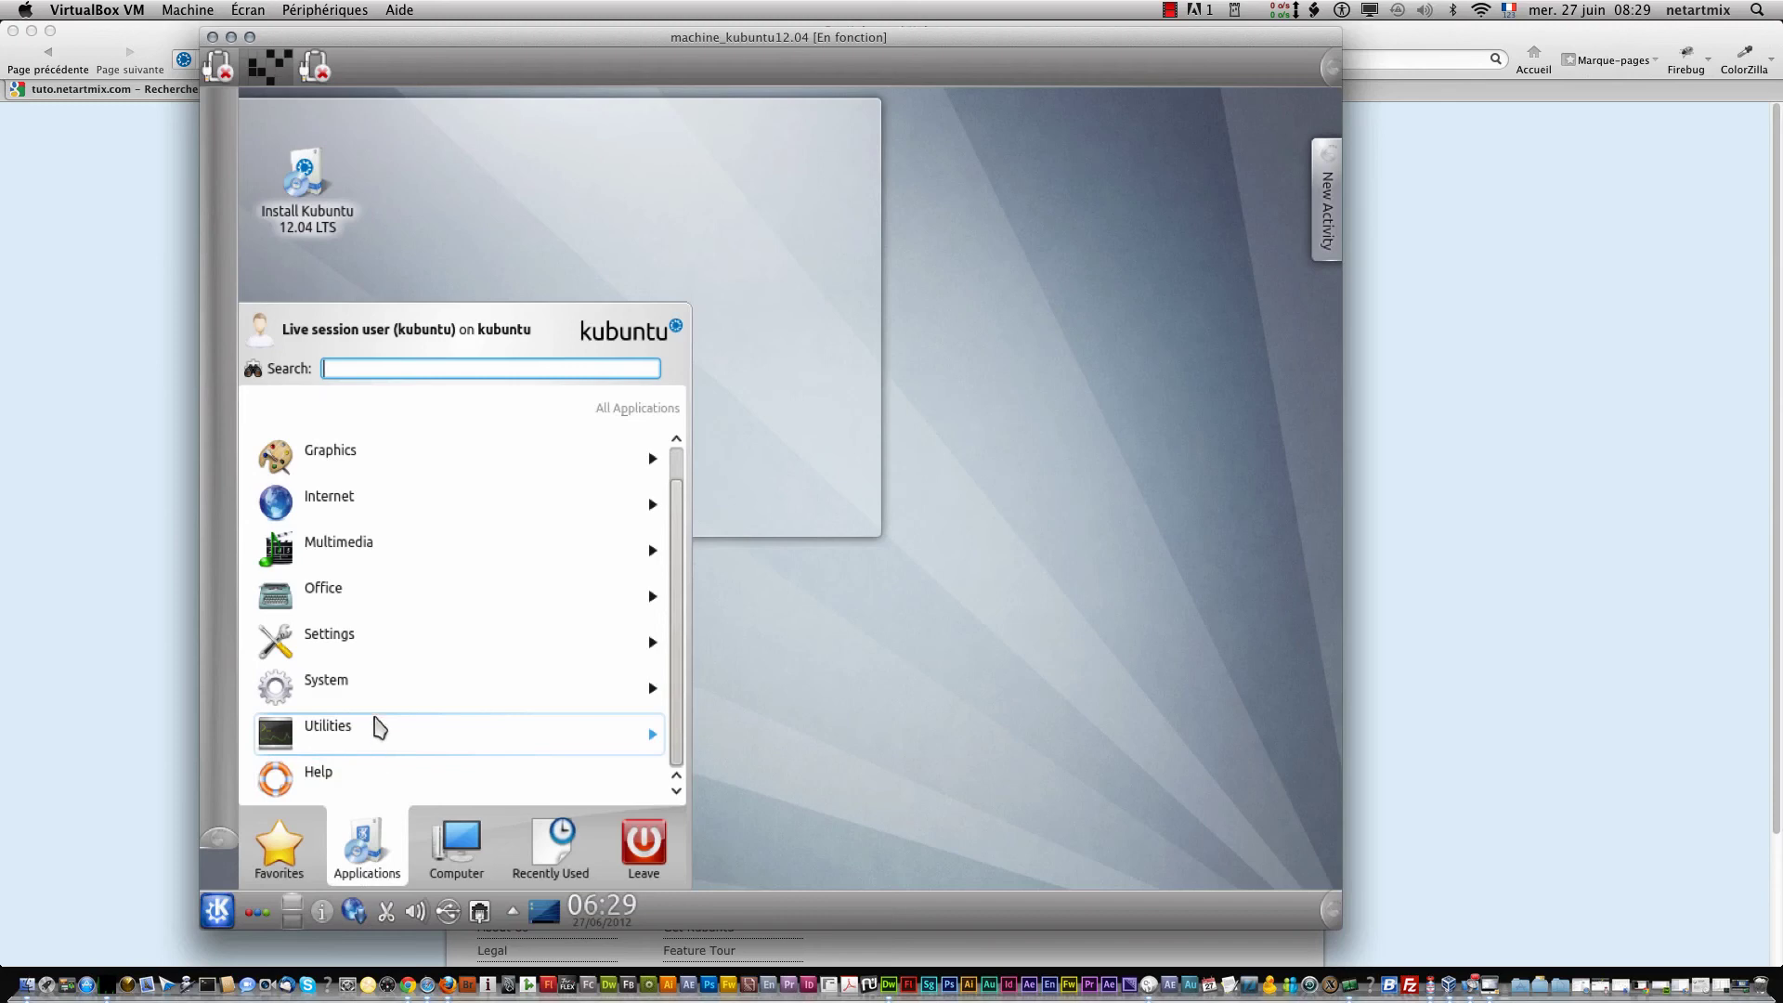
left_click(381, 732)
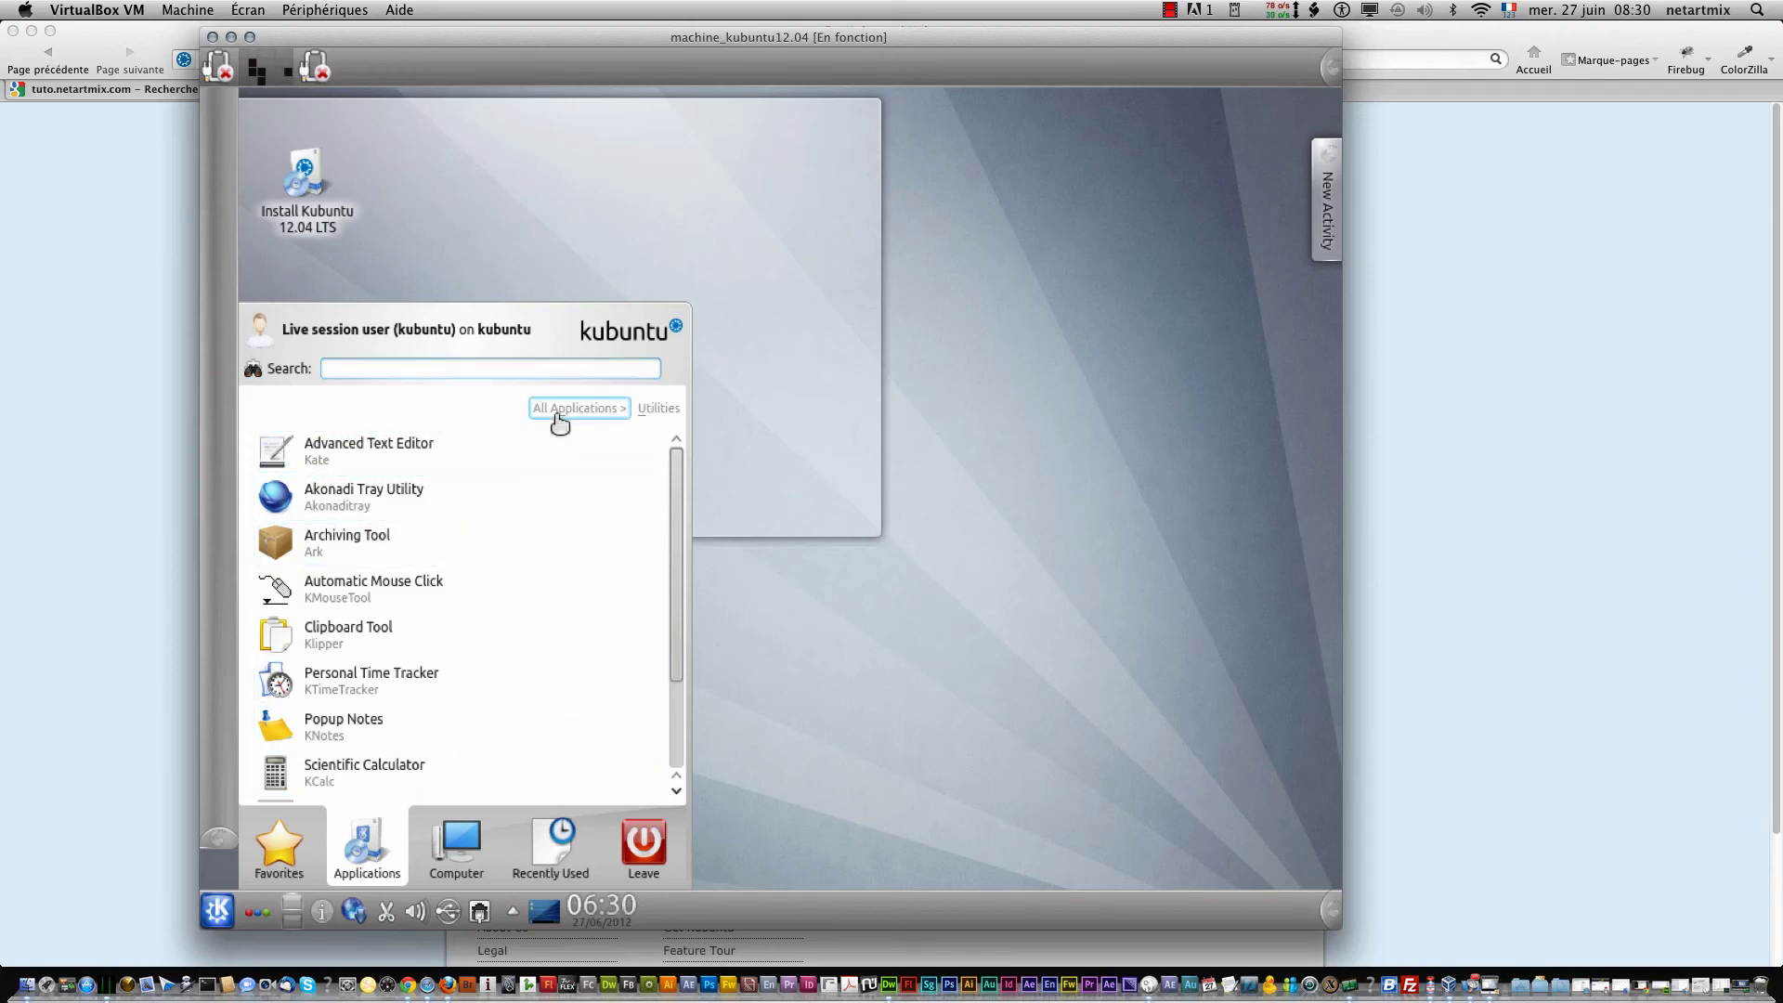
Step: Return to the All Applications list and view the launcher's Computer, Recently Used and Leave sections
left_click(561, 409)
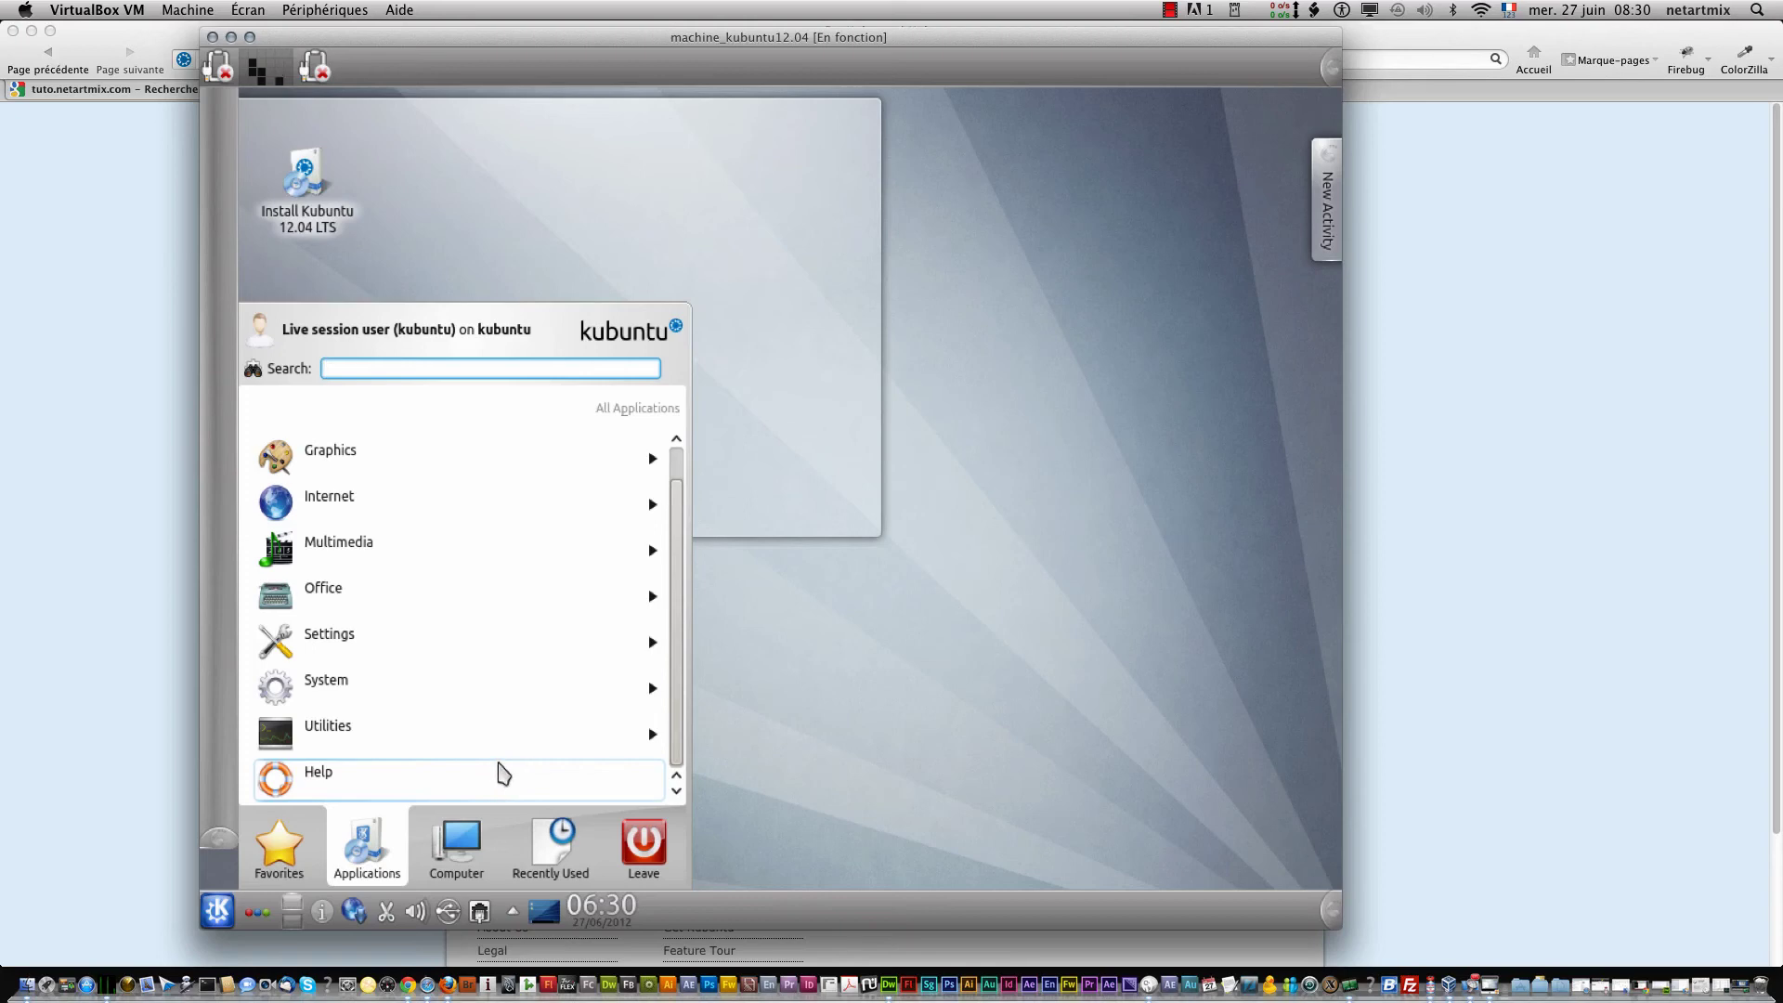
left_click(469, 845)
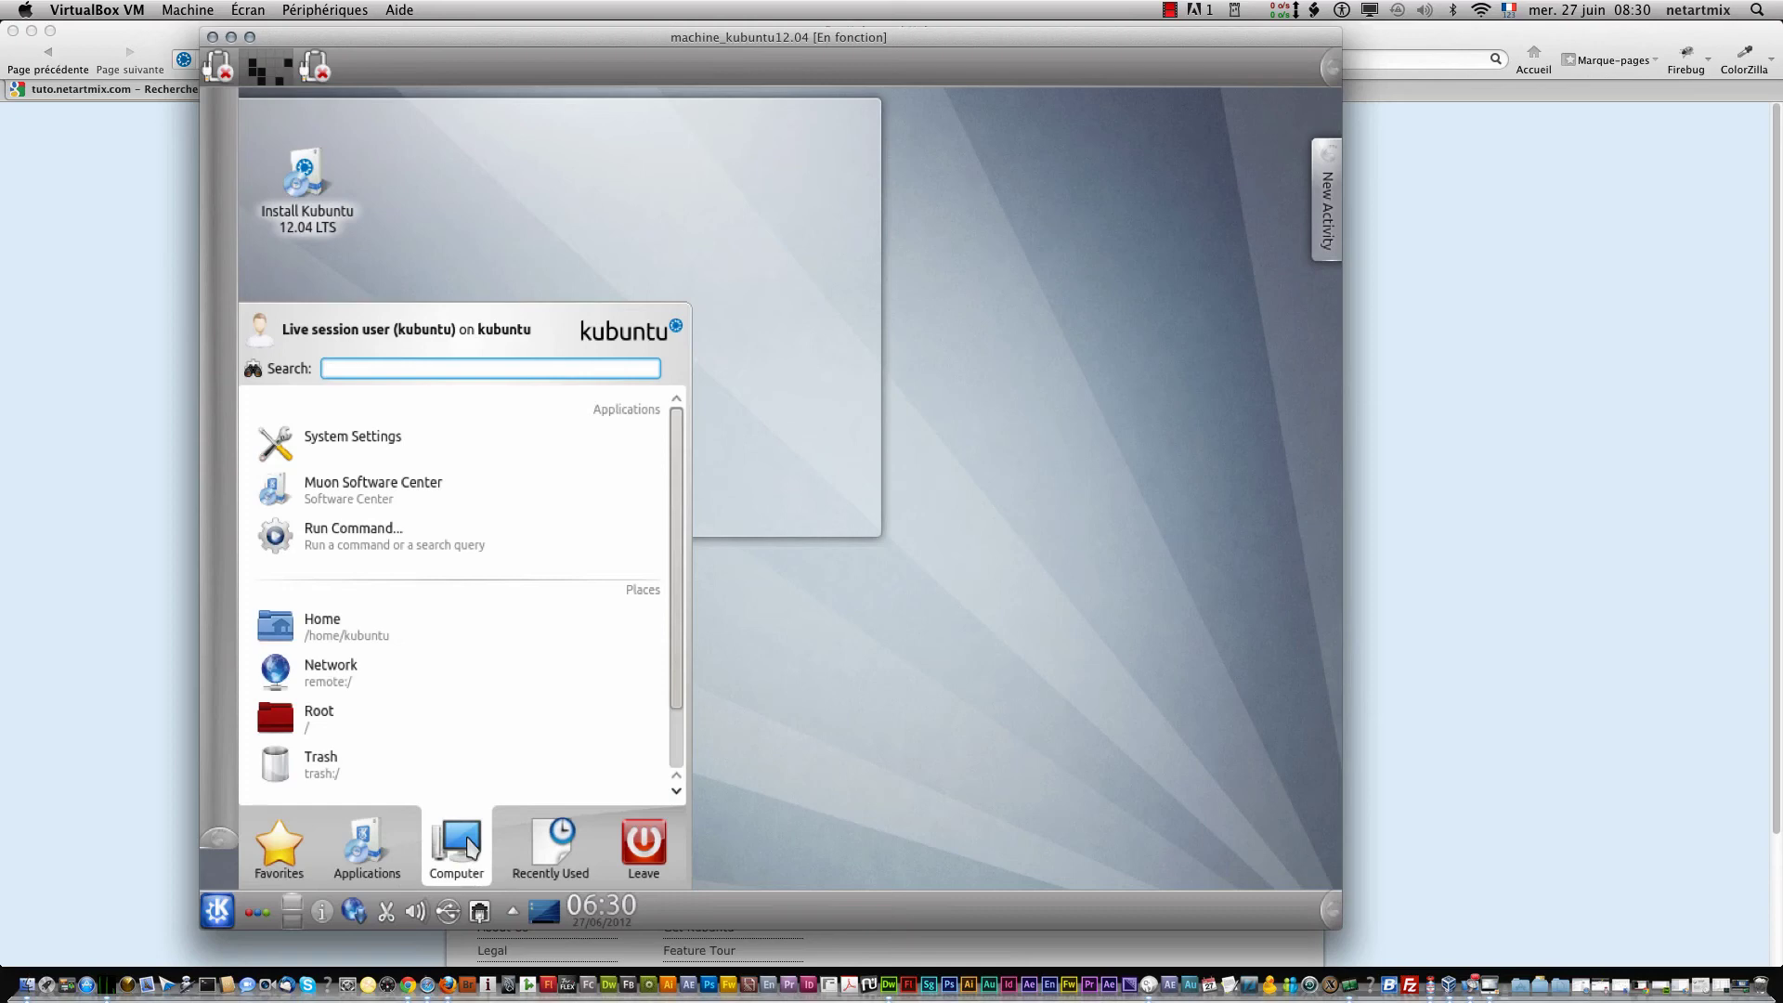
scroll(476, 731, "down", 1)
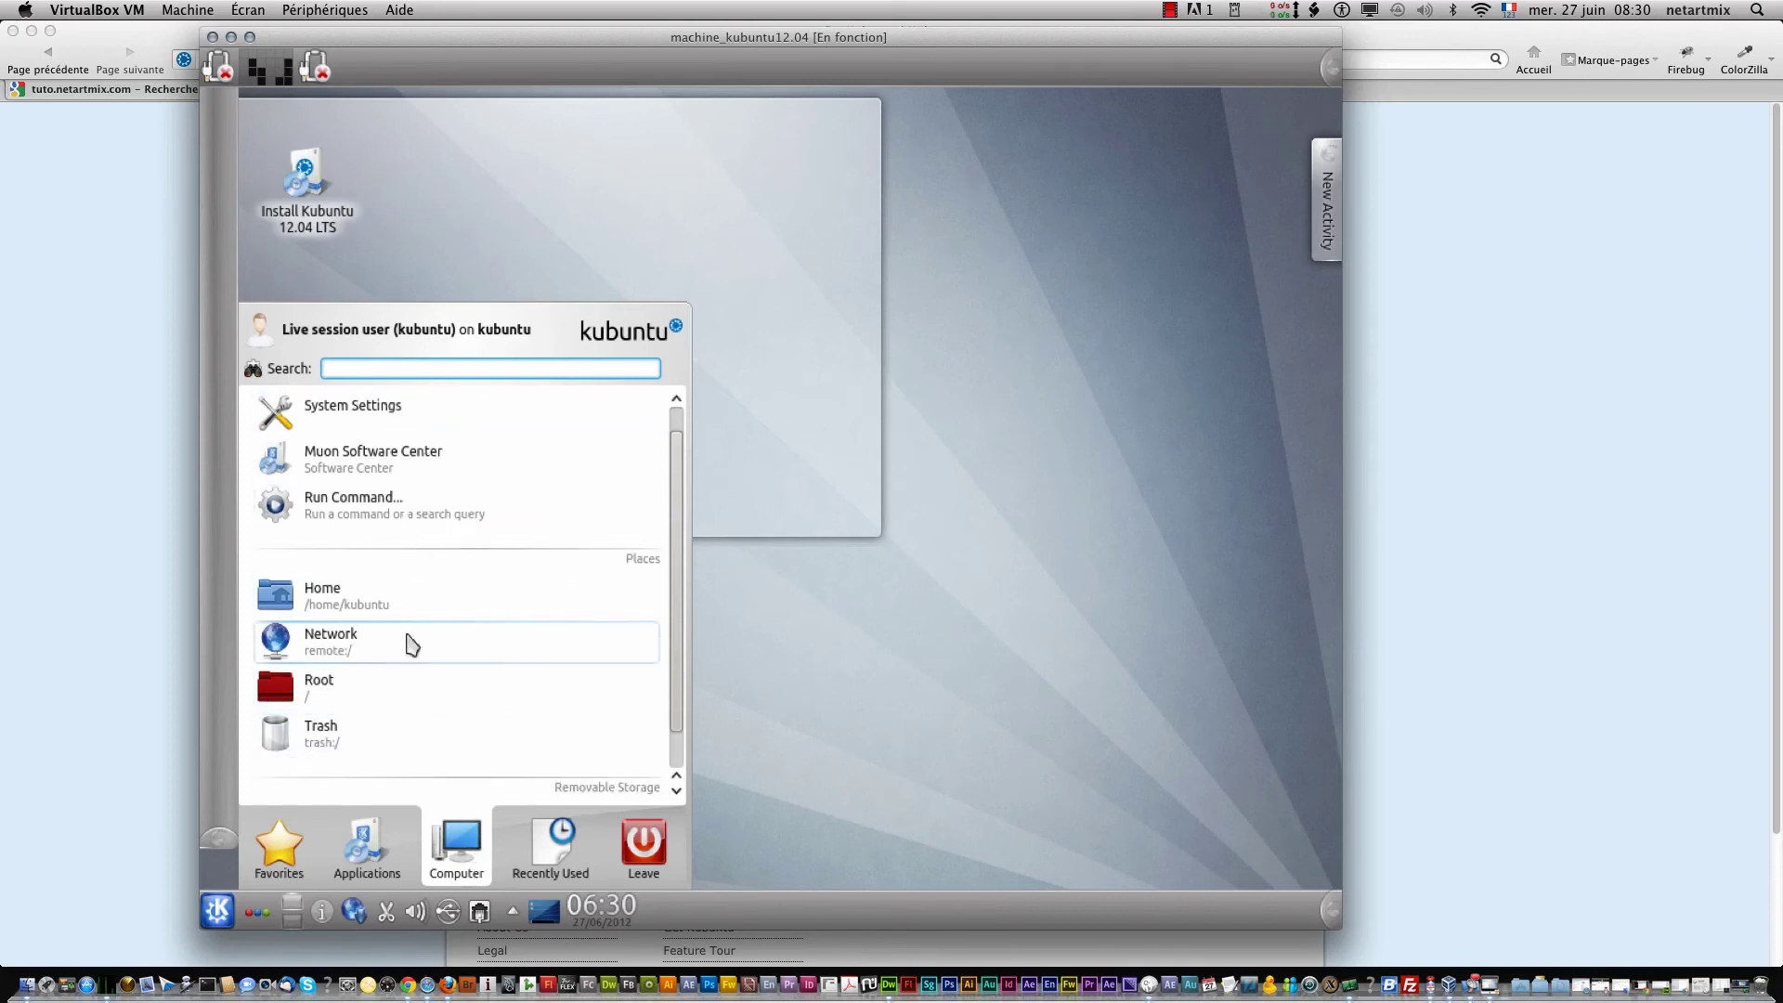
left_click(558, 868)
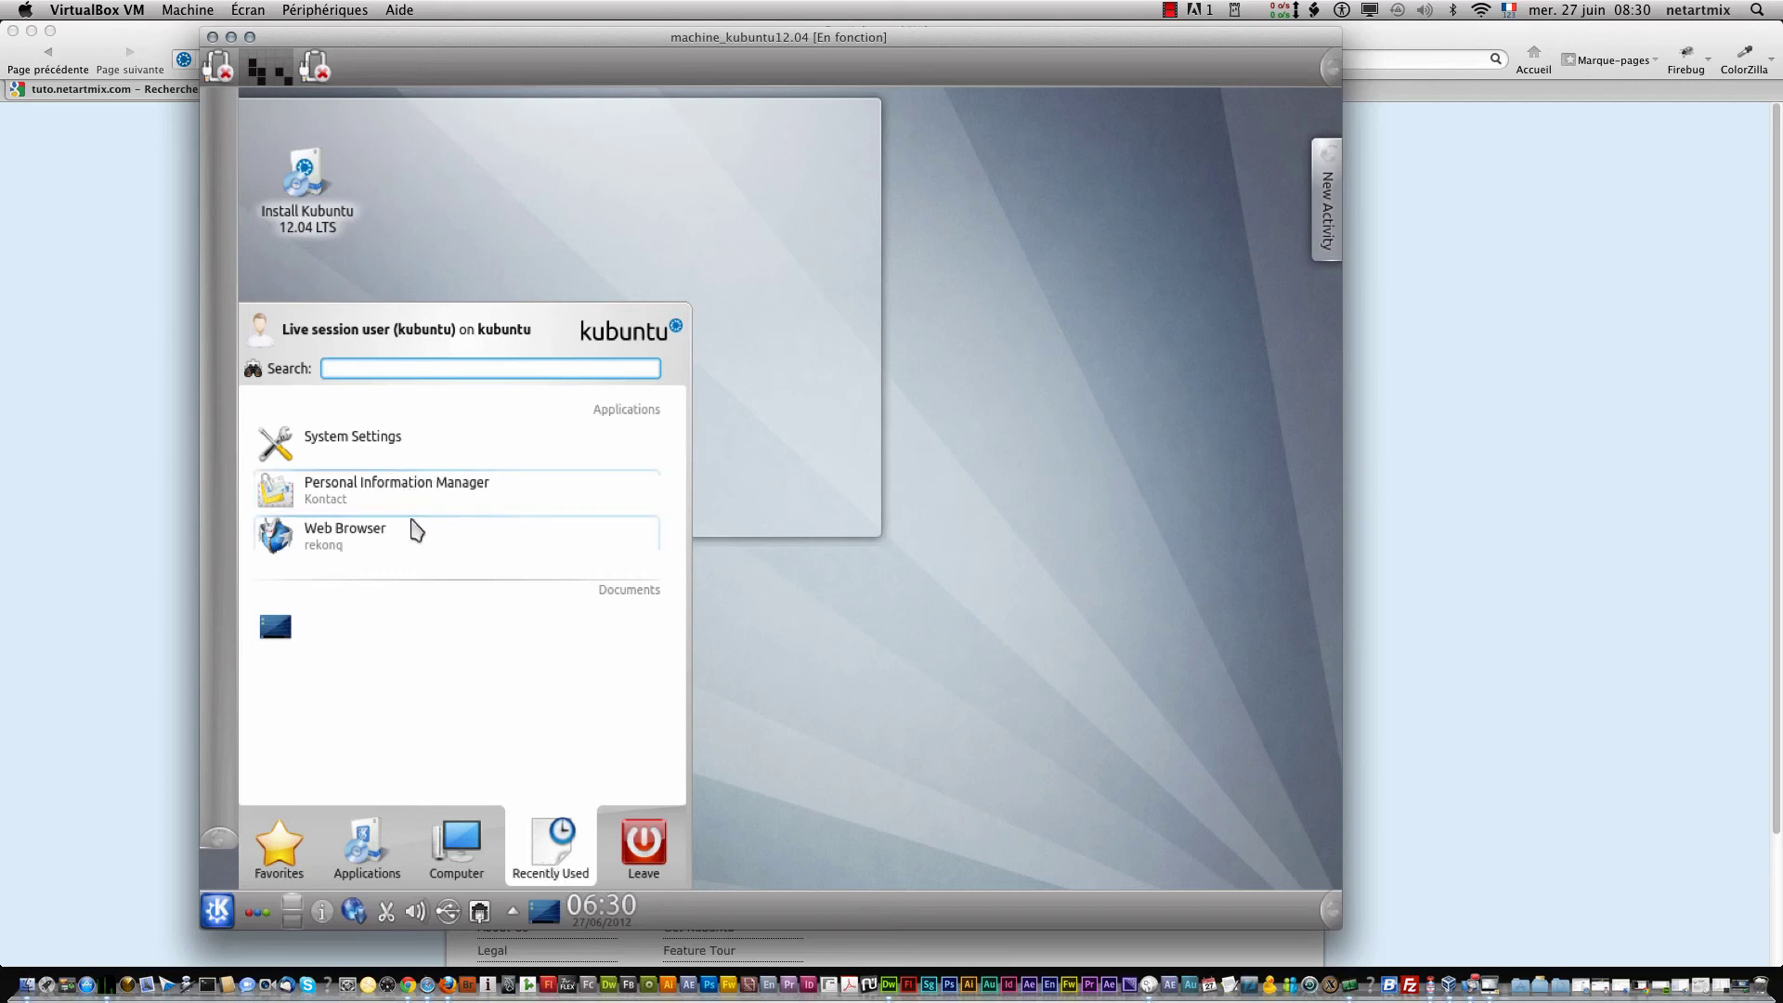
left_click(655, 840)
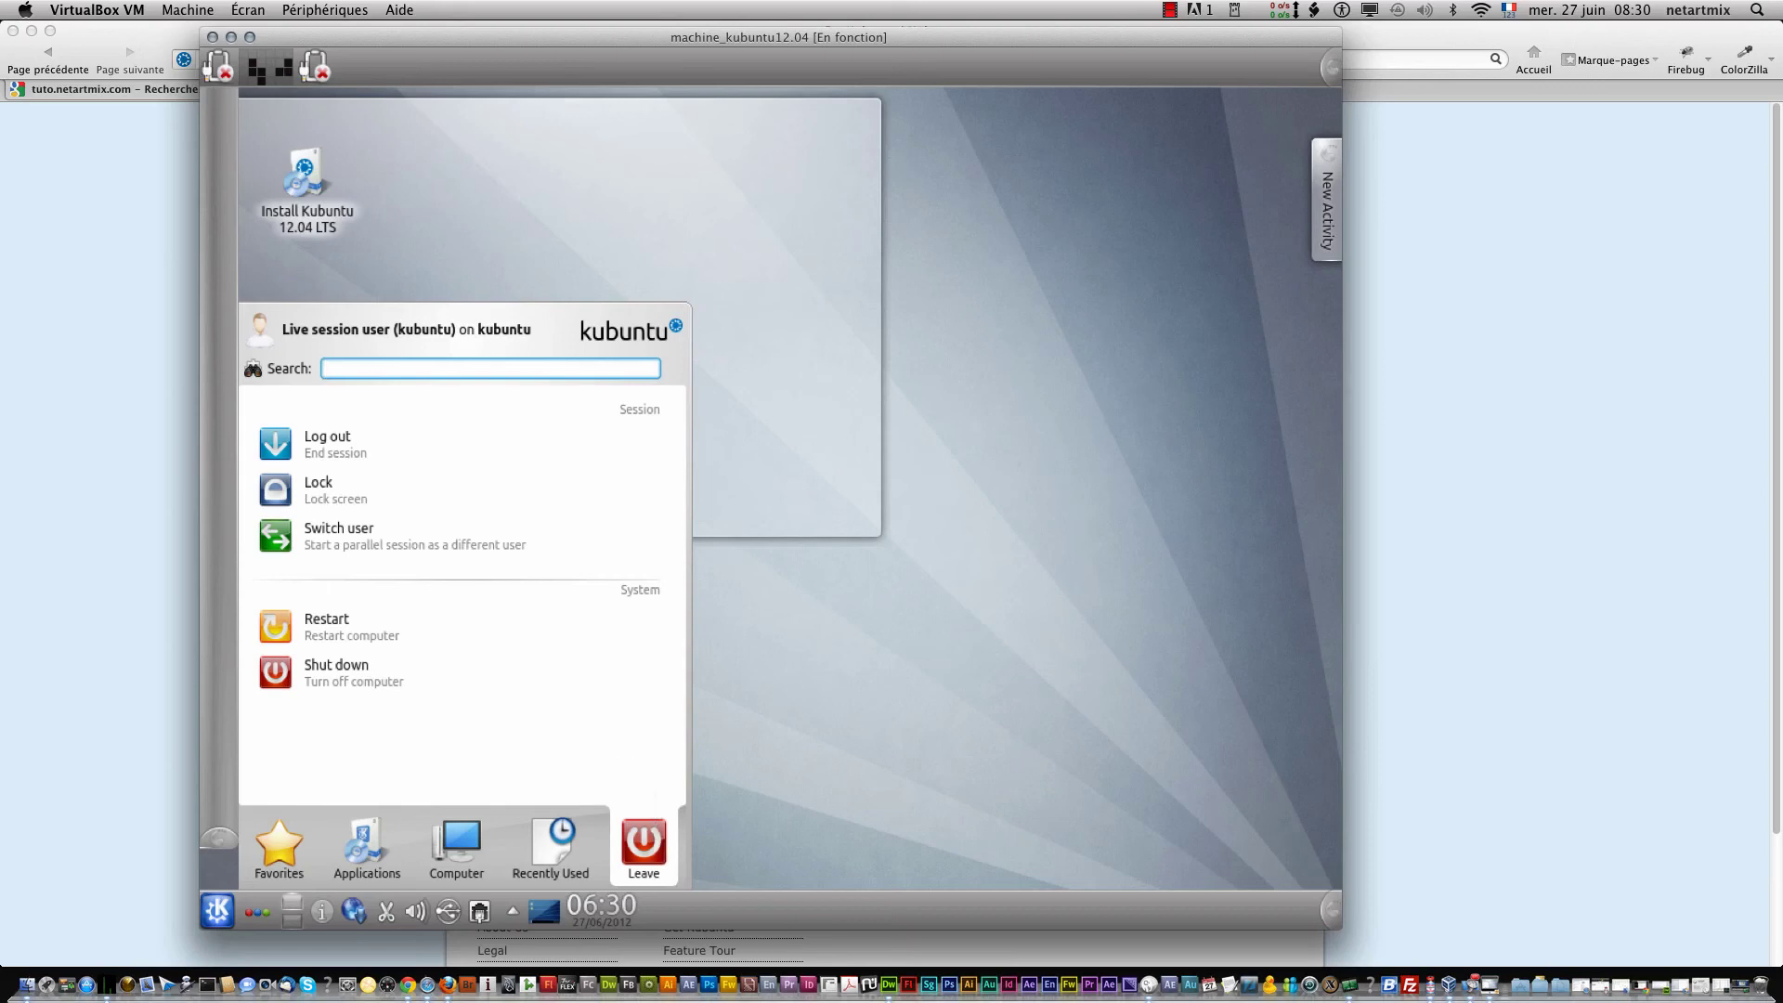
Step: Search the application launcher for "ter"
type("ter;on")
key("BackSpace")
key("BackSpace")
key("BackSpace")
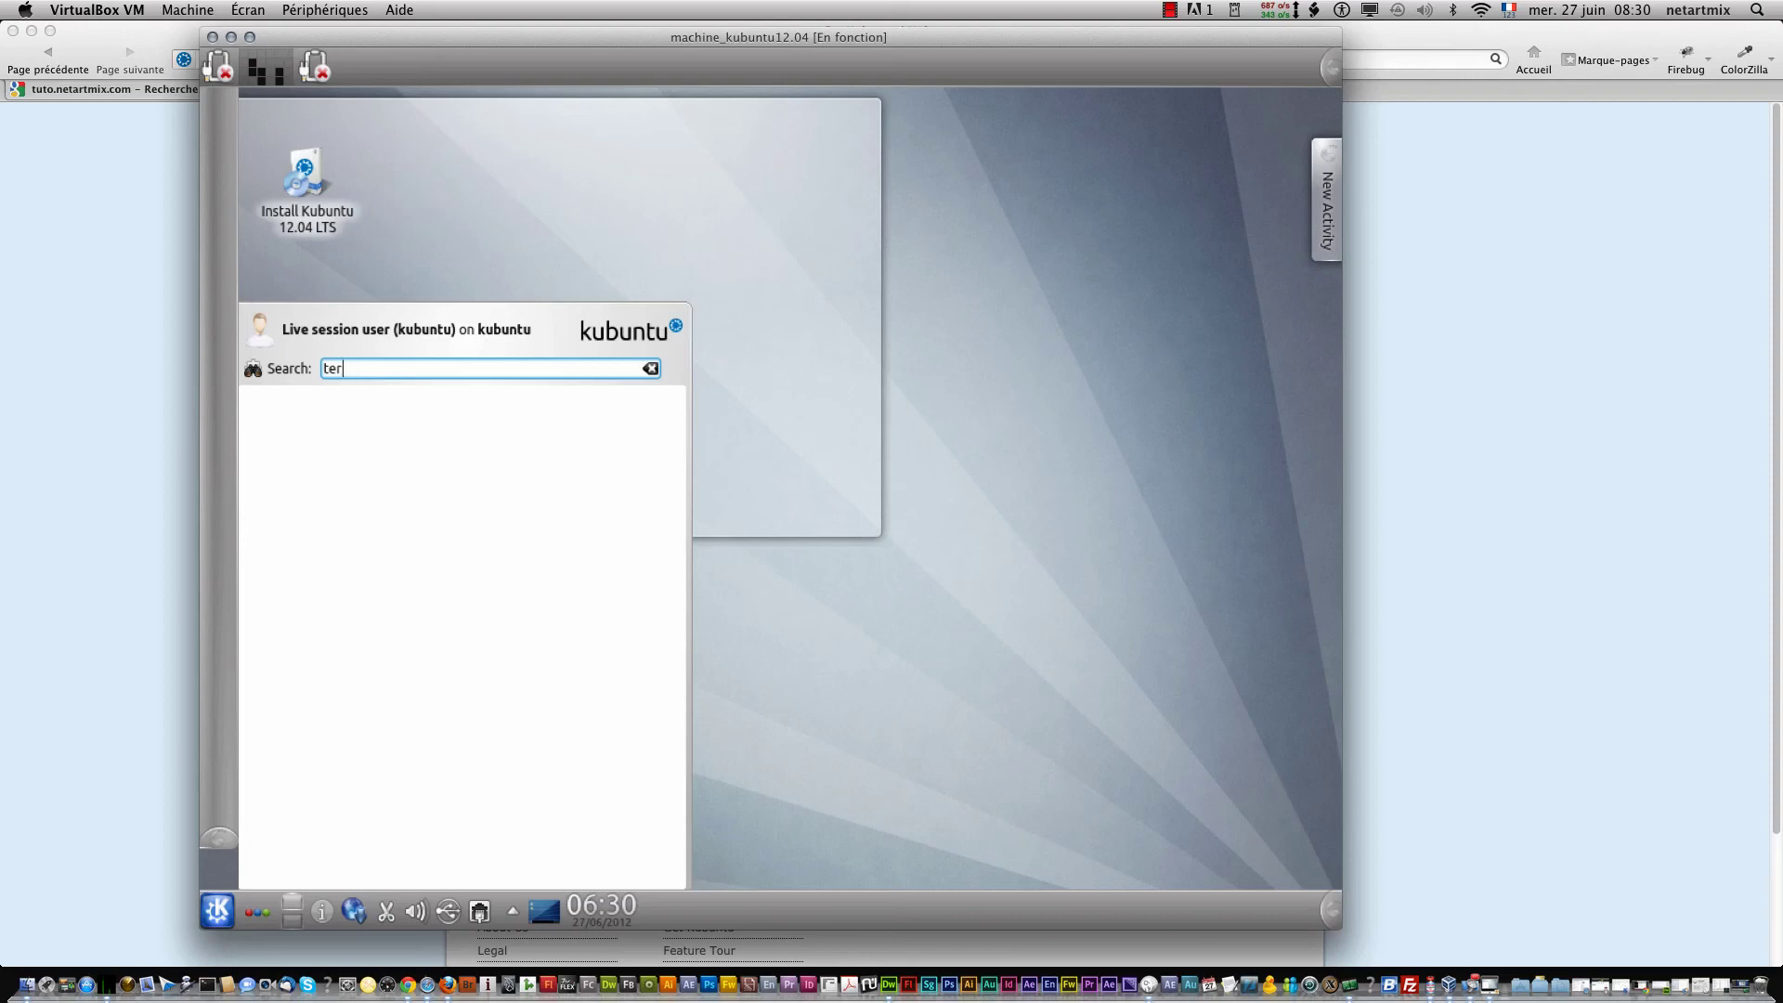
type(";inq")
key("BackSpace")
key("BackSpace")
key("BackSpace")
type(";")
key("BackSpace")
key("BackSpace")
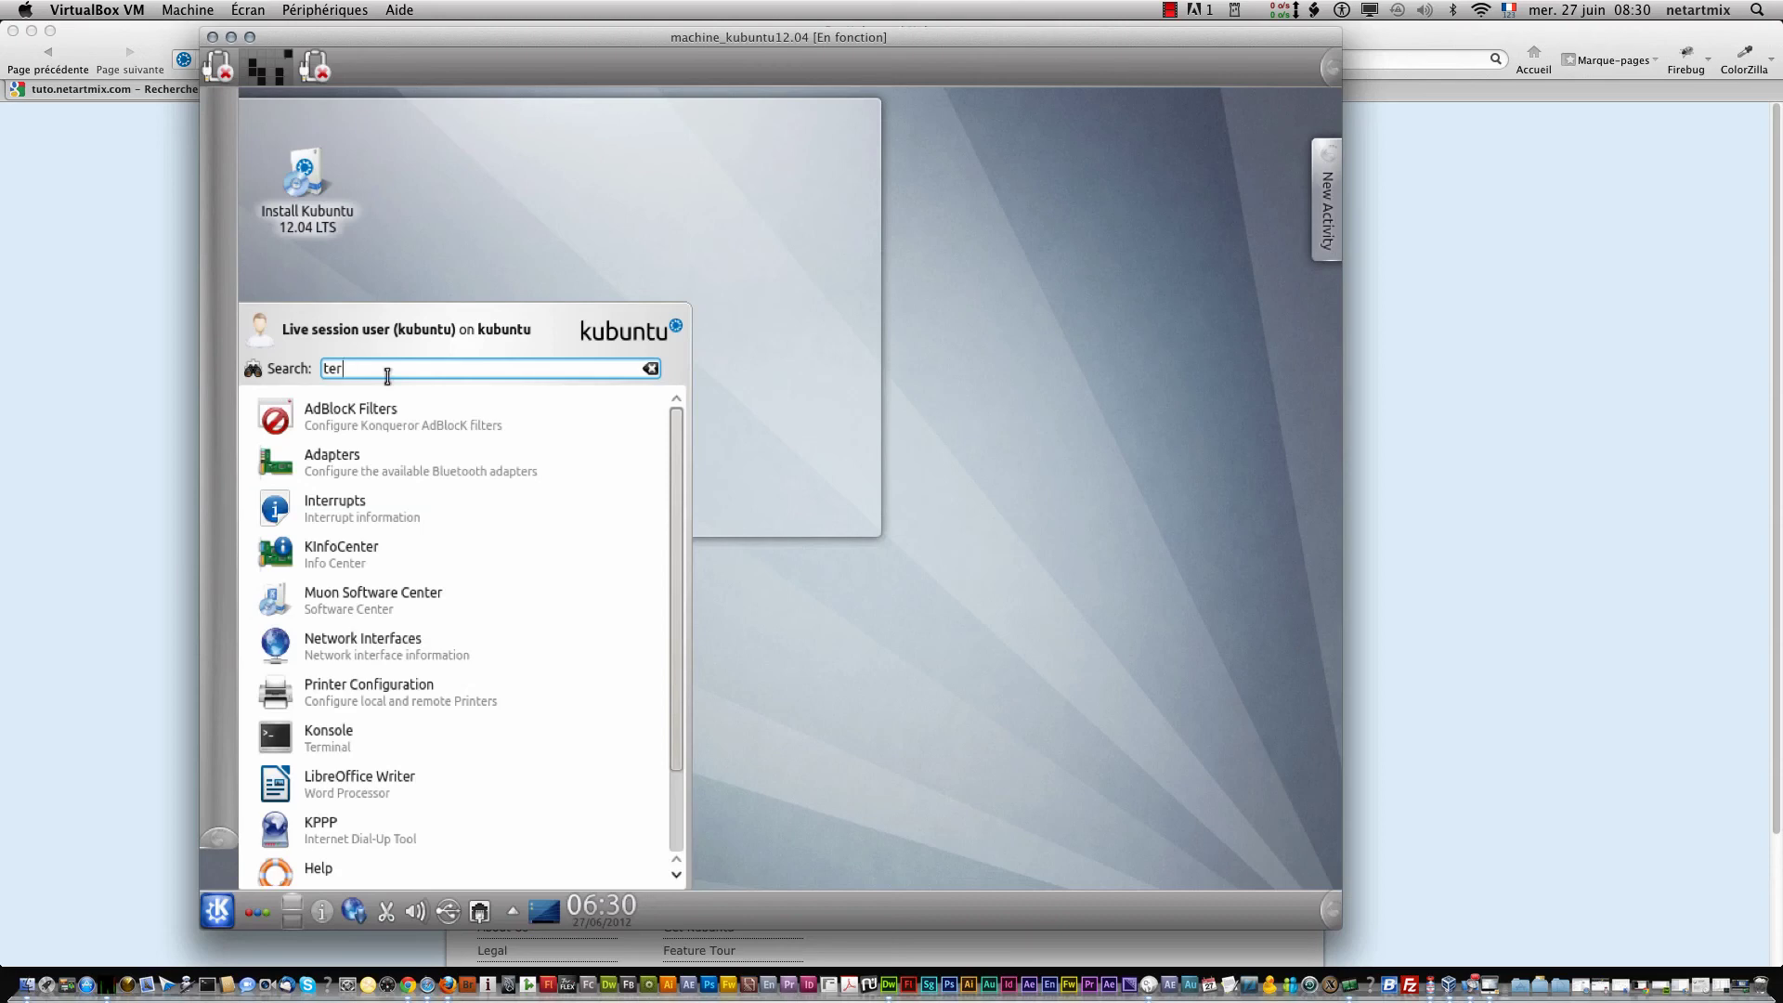
Step: Launch the Konsole terminal from the search results and list the home folder's contents with ls
left_click(455, 760)
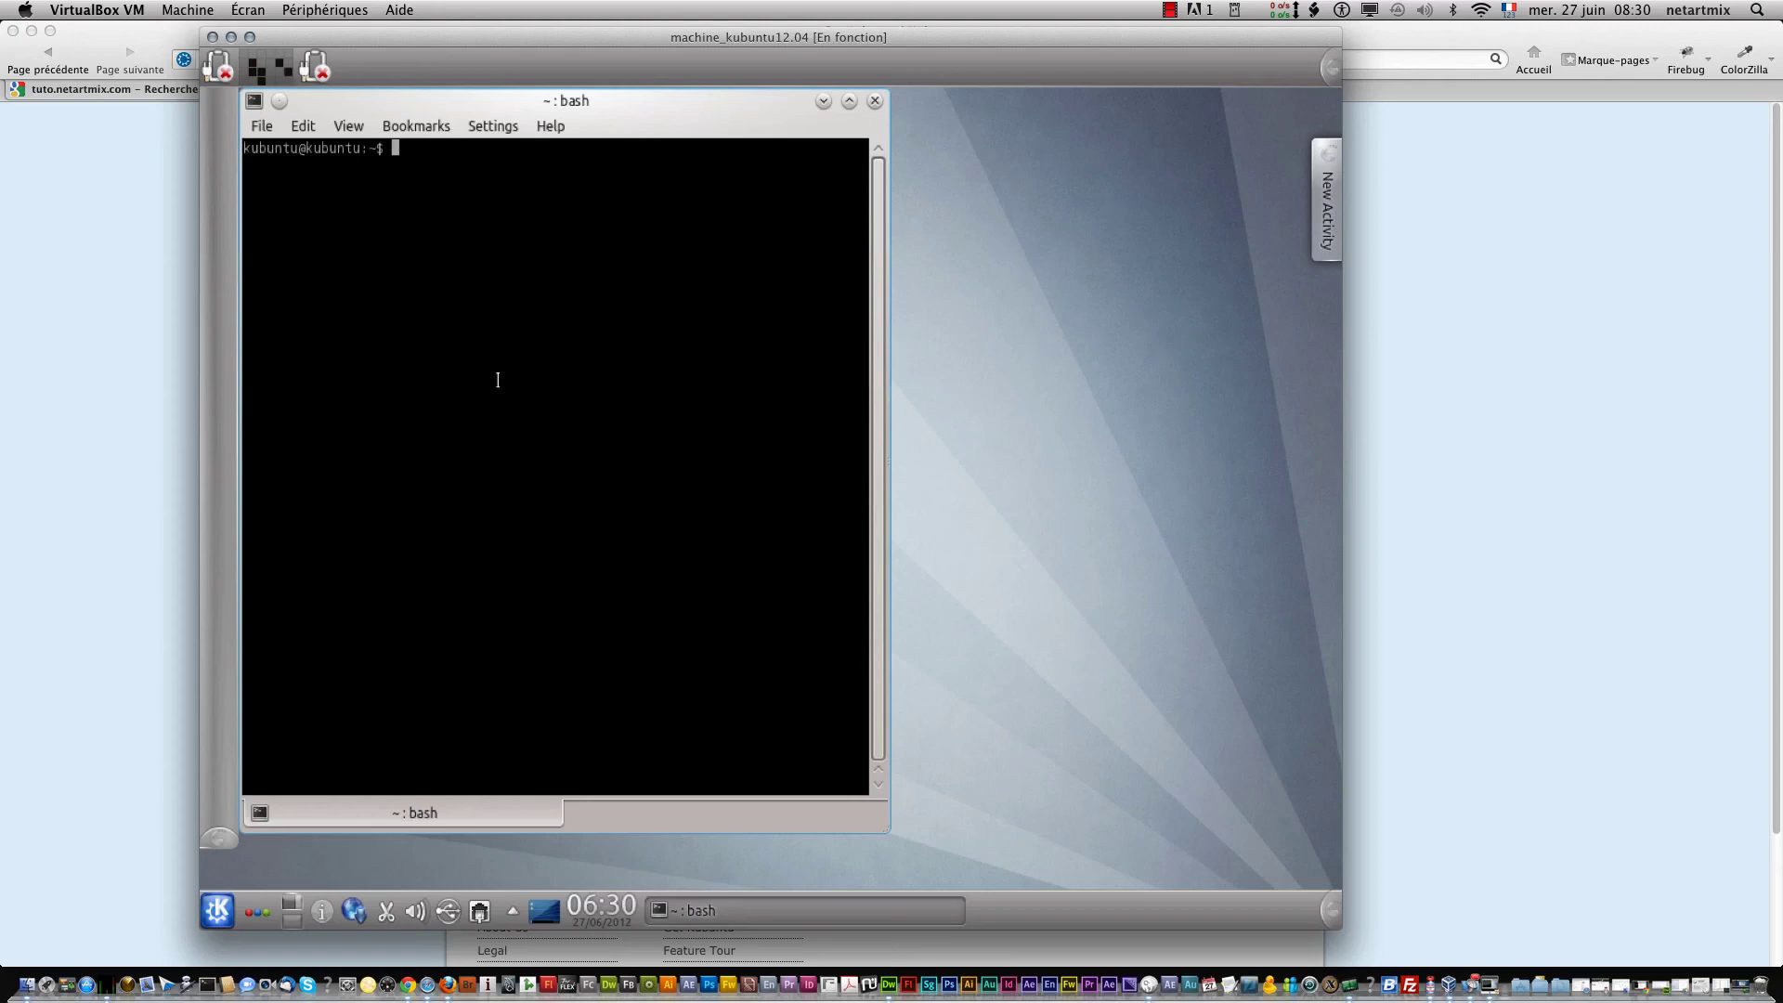
type("ls")
key("Return")
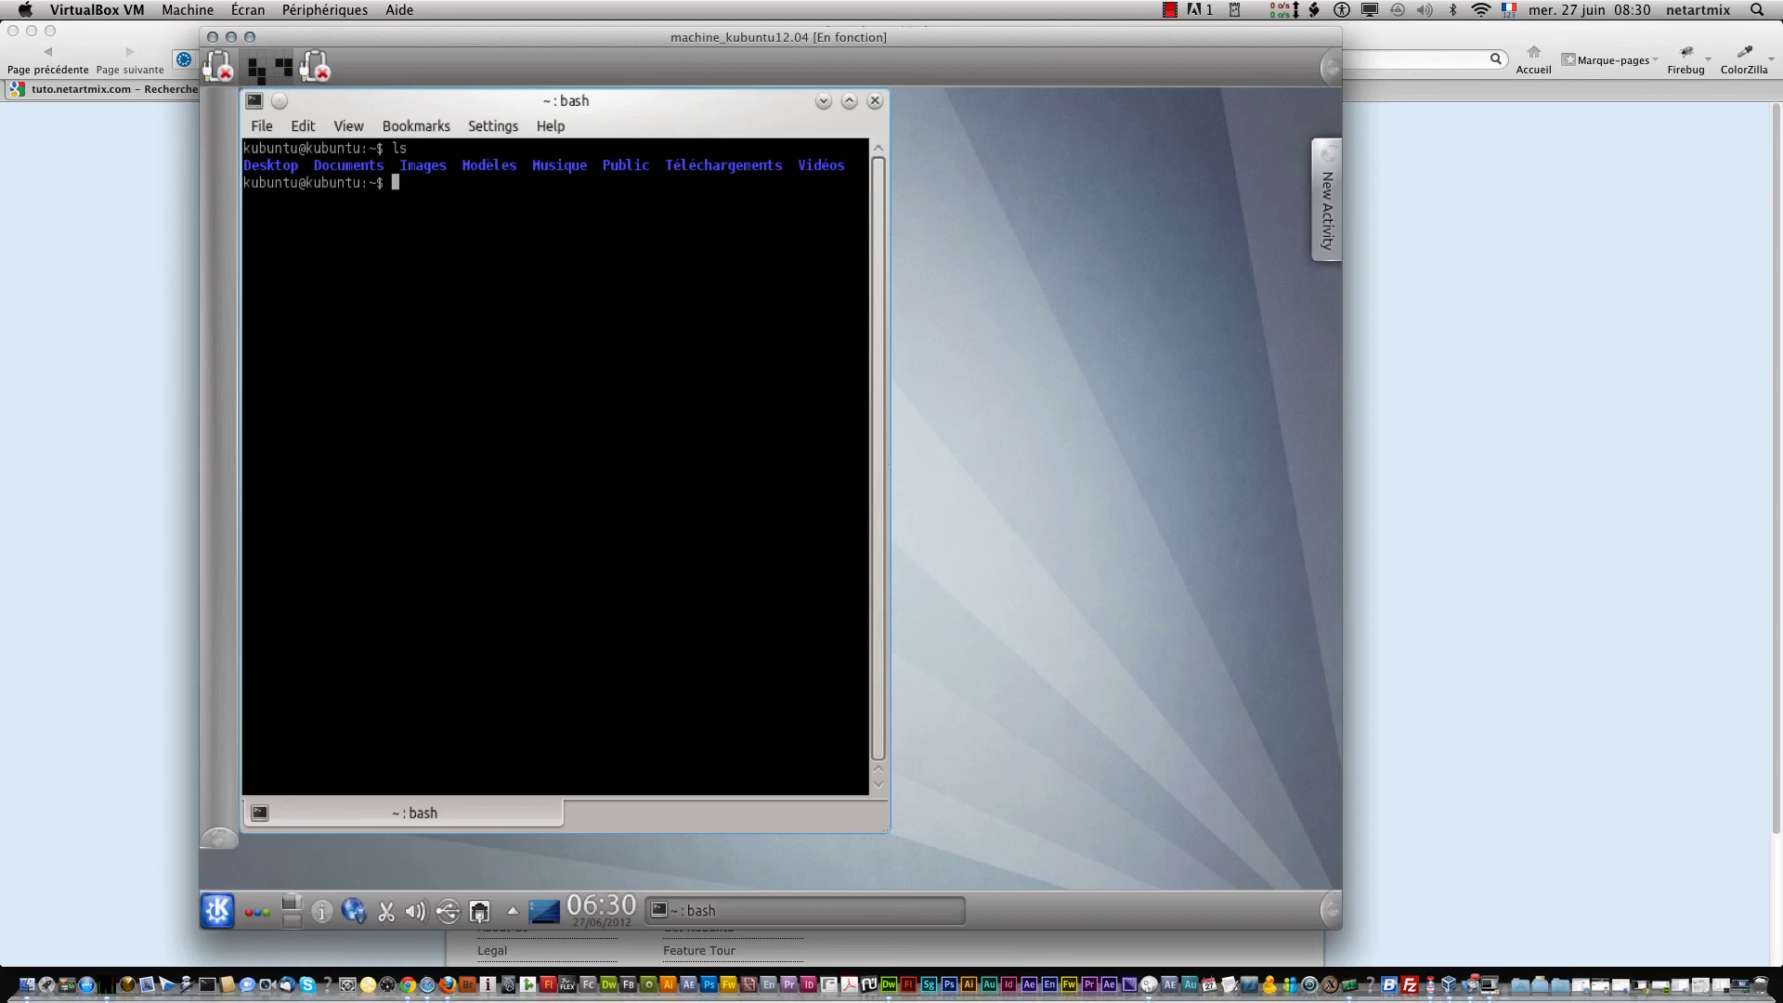
type("cd telechqrge;en")
key("BackSpace")
key("BackSpace")
key("BackSpace")
key("BackSpace")
key("BackSpace")
key("BackSpace")
key("BackSpace")
key("BackSpace")
key("BackSpace")
key("BackSpace")
key("BackSpace")
key("BackSpace")
key("BackSpace")
key("BackSpace")
key("BackSpace")
key("BackSpace")
Step: Change into the Documents directory with cd, copying the folder name from the listing and pasting it into the command
type("cd docue")
key("BackSpace")
key("BackSpace")
key("BackSpace")
key("BackSpace")
key("BackSpace")
left_click_drag(383, 167, 307, 168)
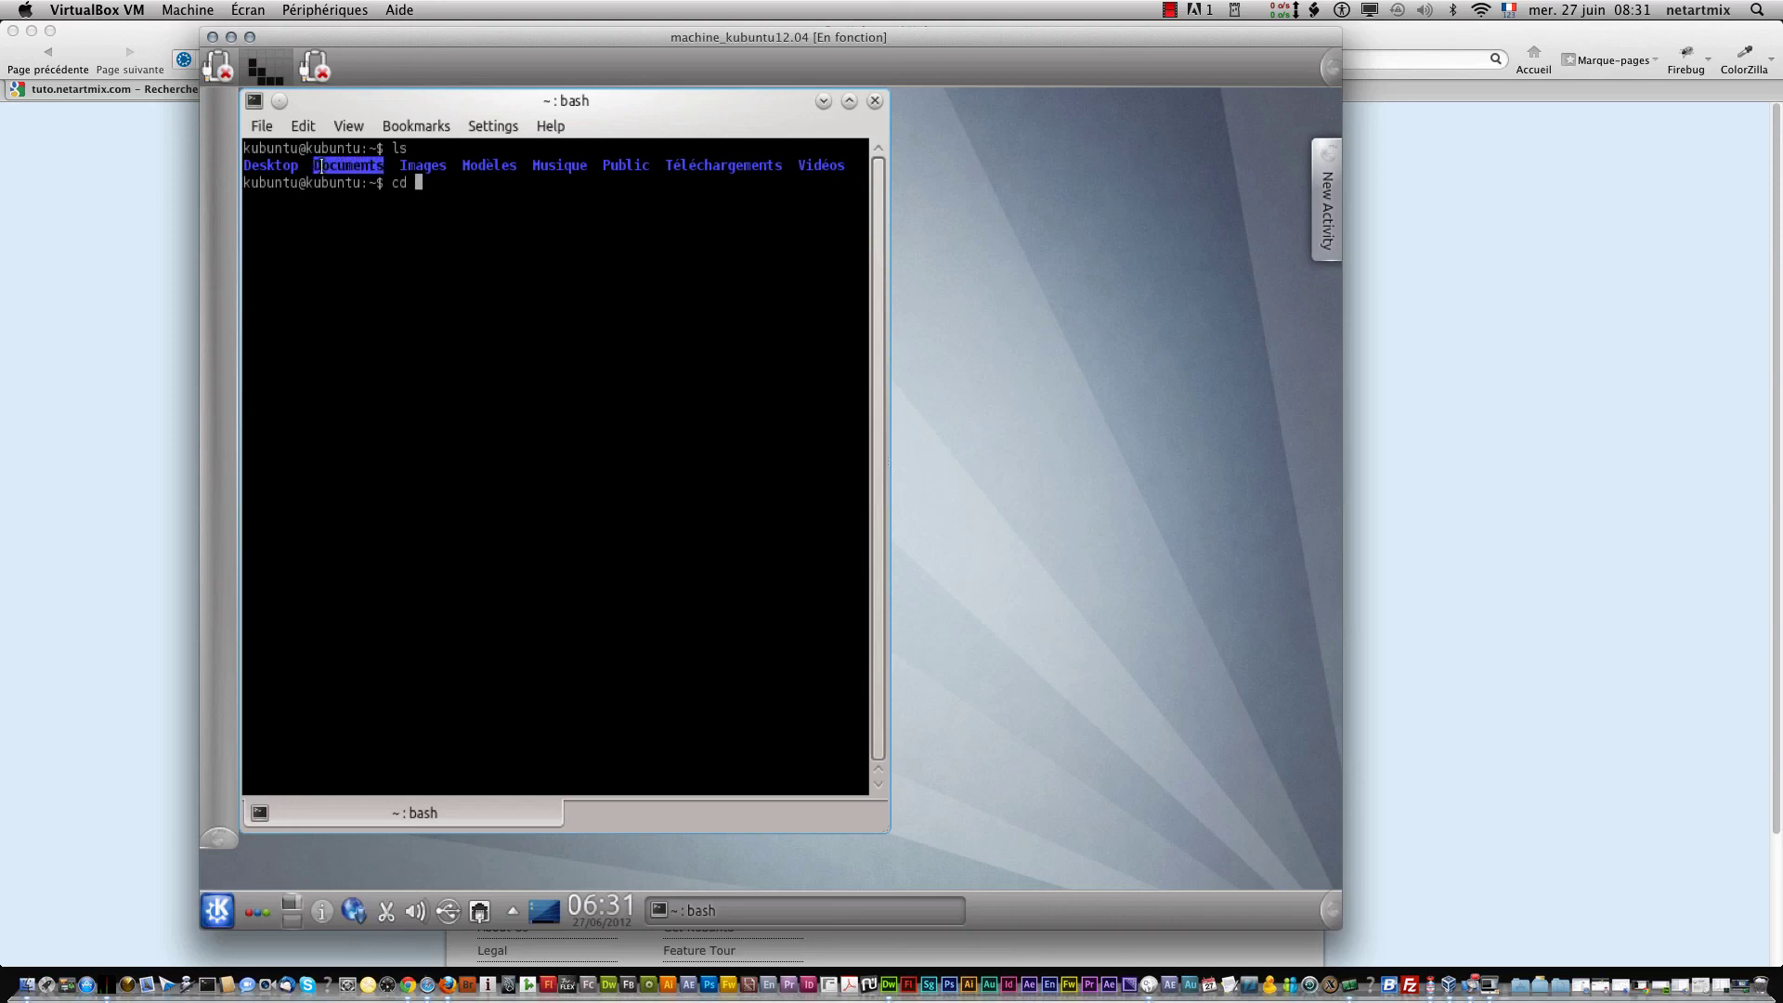
right_click(321, 168)
left_click(384, 191)
left_click(453, 186)
right_click(454, 187)
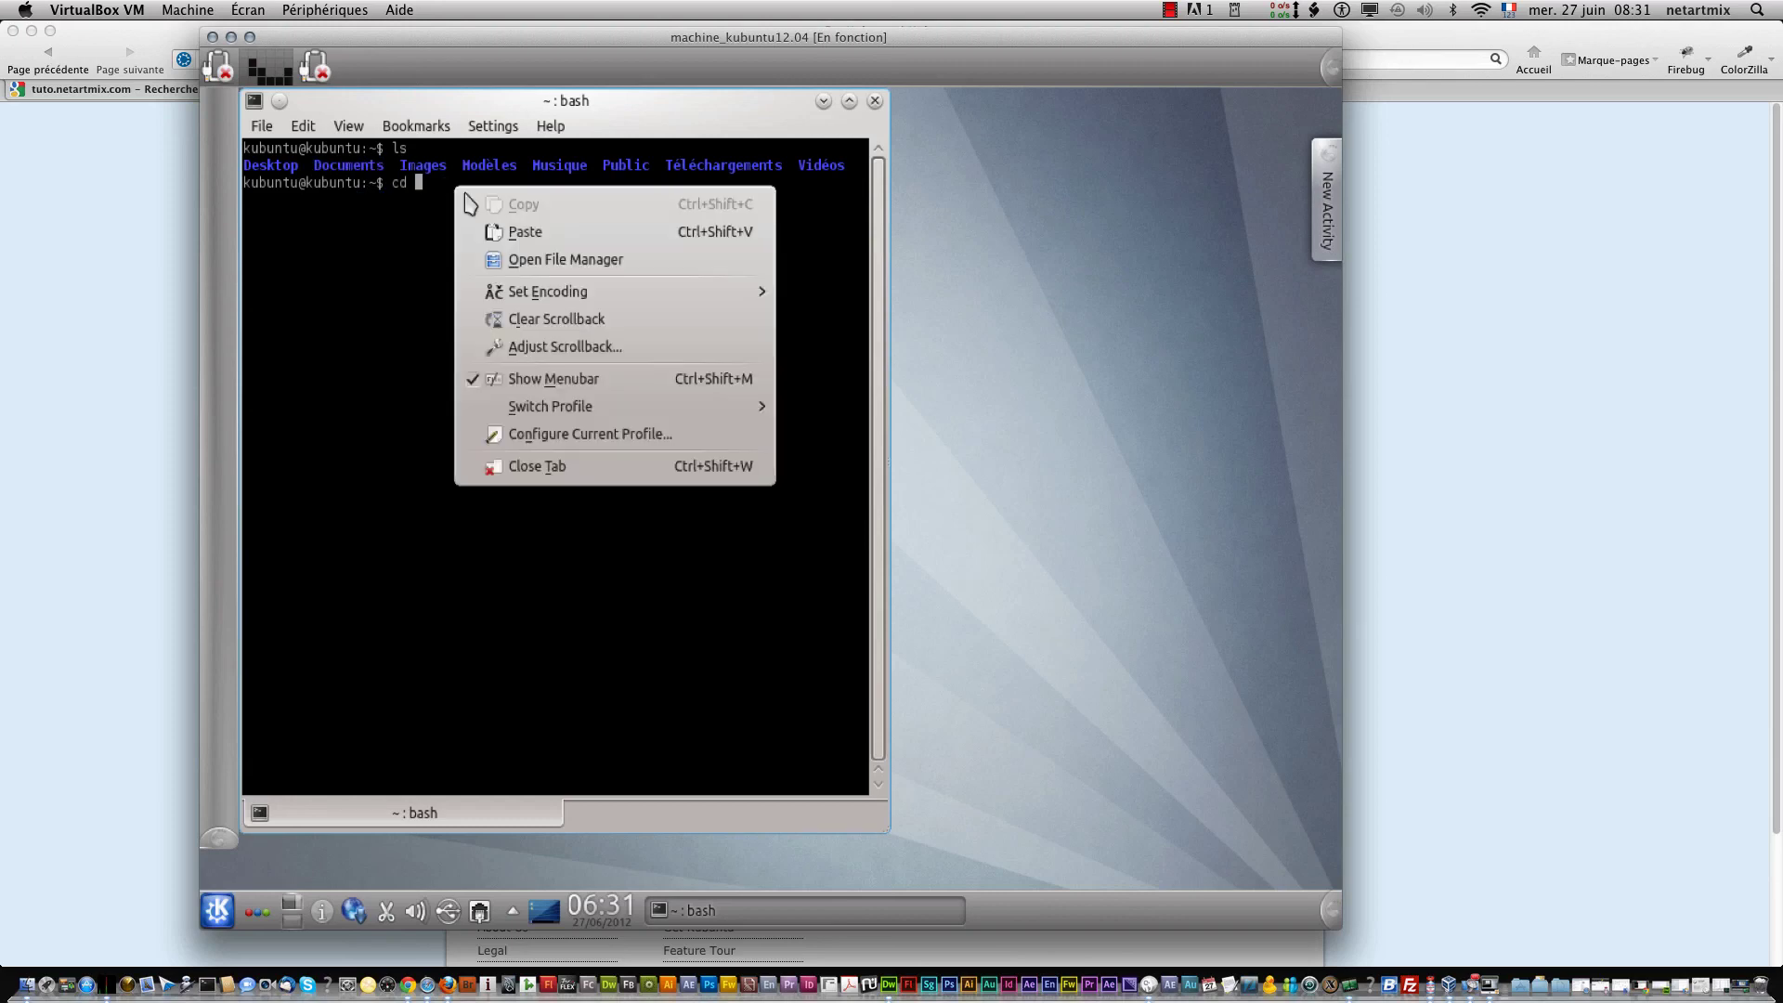
left_click(537, 233)
key("Return")
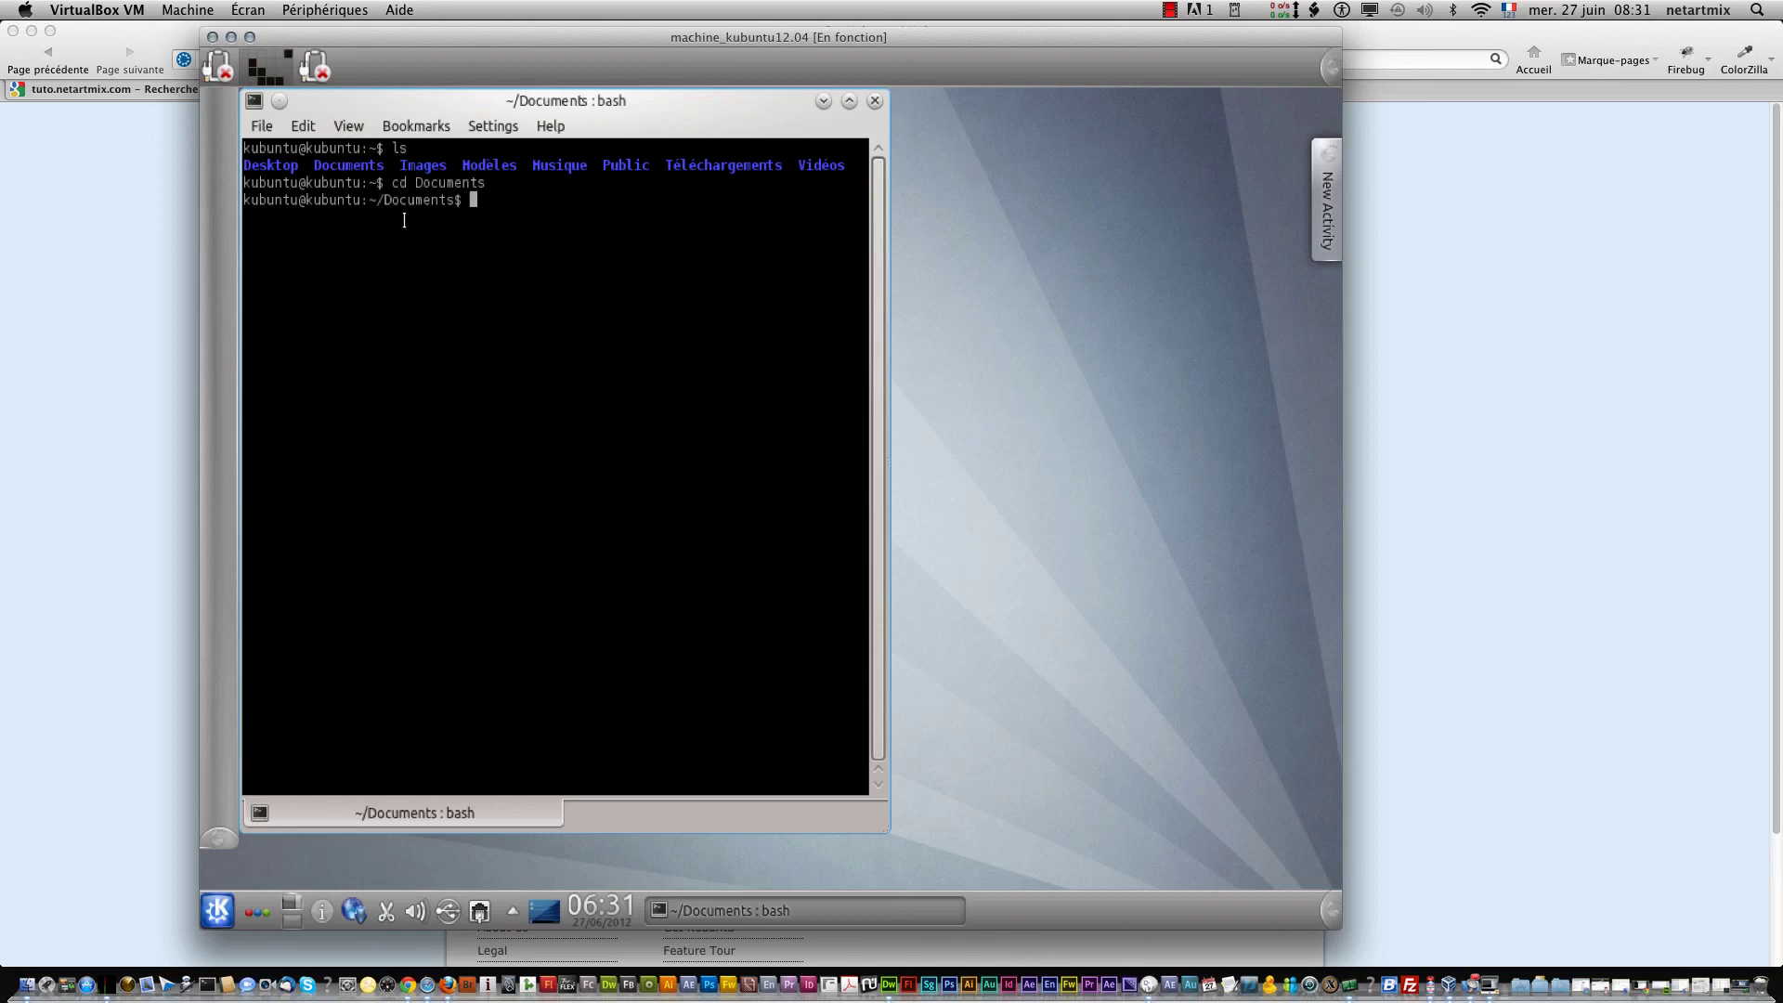
Step: List the contents of the Documents folder with ls and close the Konsole window
left_click_drag(387, 203, 454, 203)
left_click(469, 201)
type("ls")
key("Return")
left_click(874, 100)
mouse_move(880, 108)
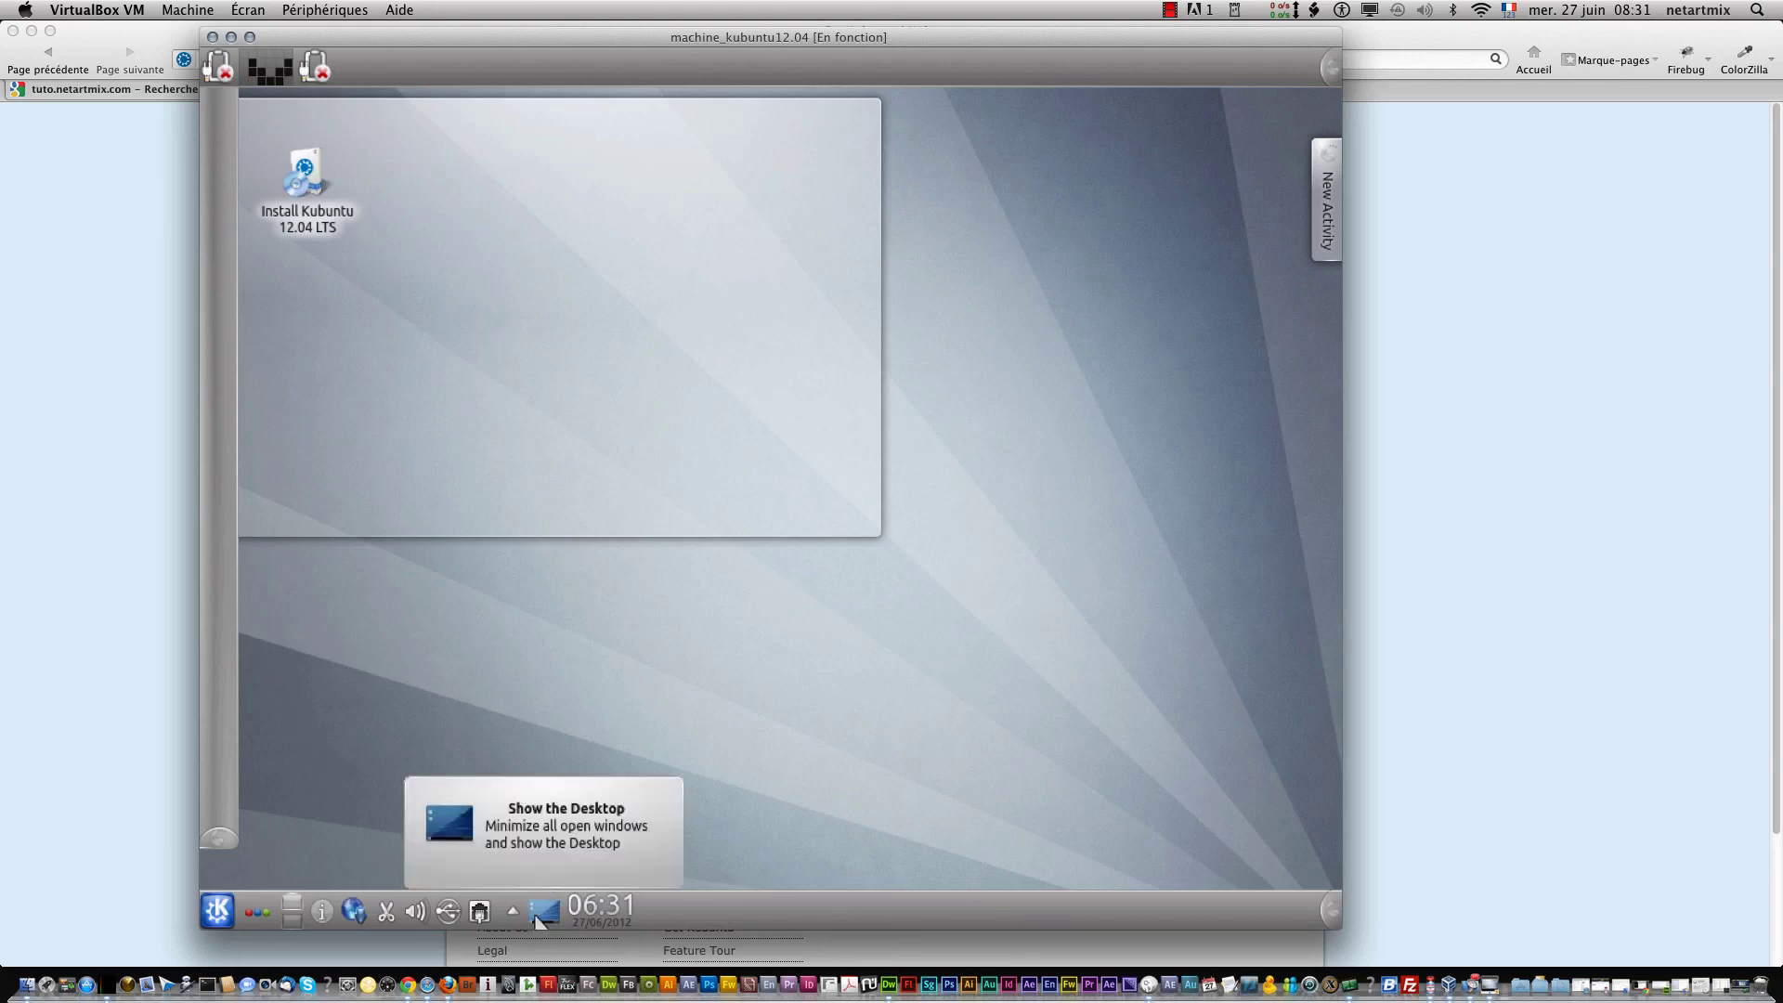
Step: Reopen the application launcher and view the session and system options in its Leave section
left_click(219, 914)
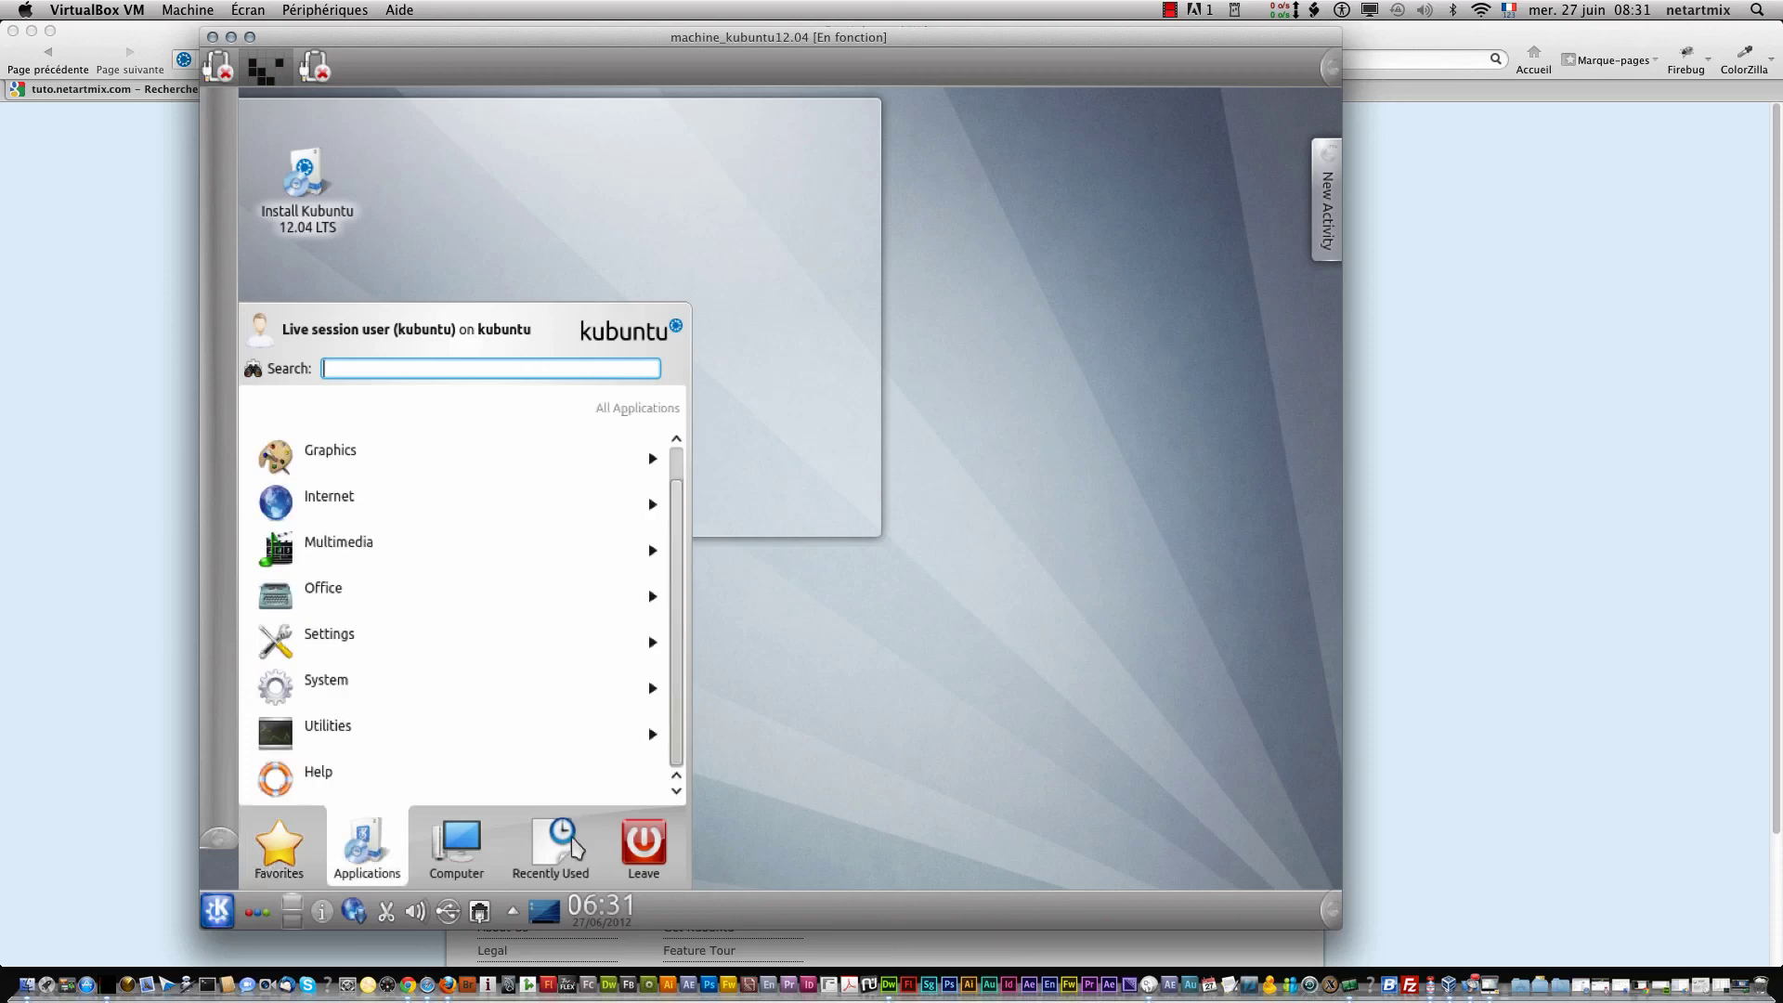
mouse_move(647, 845)
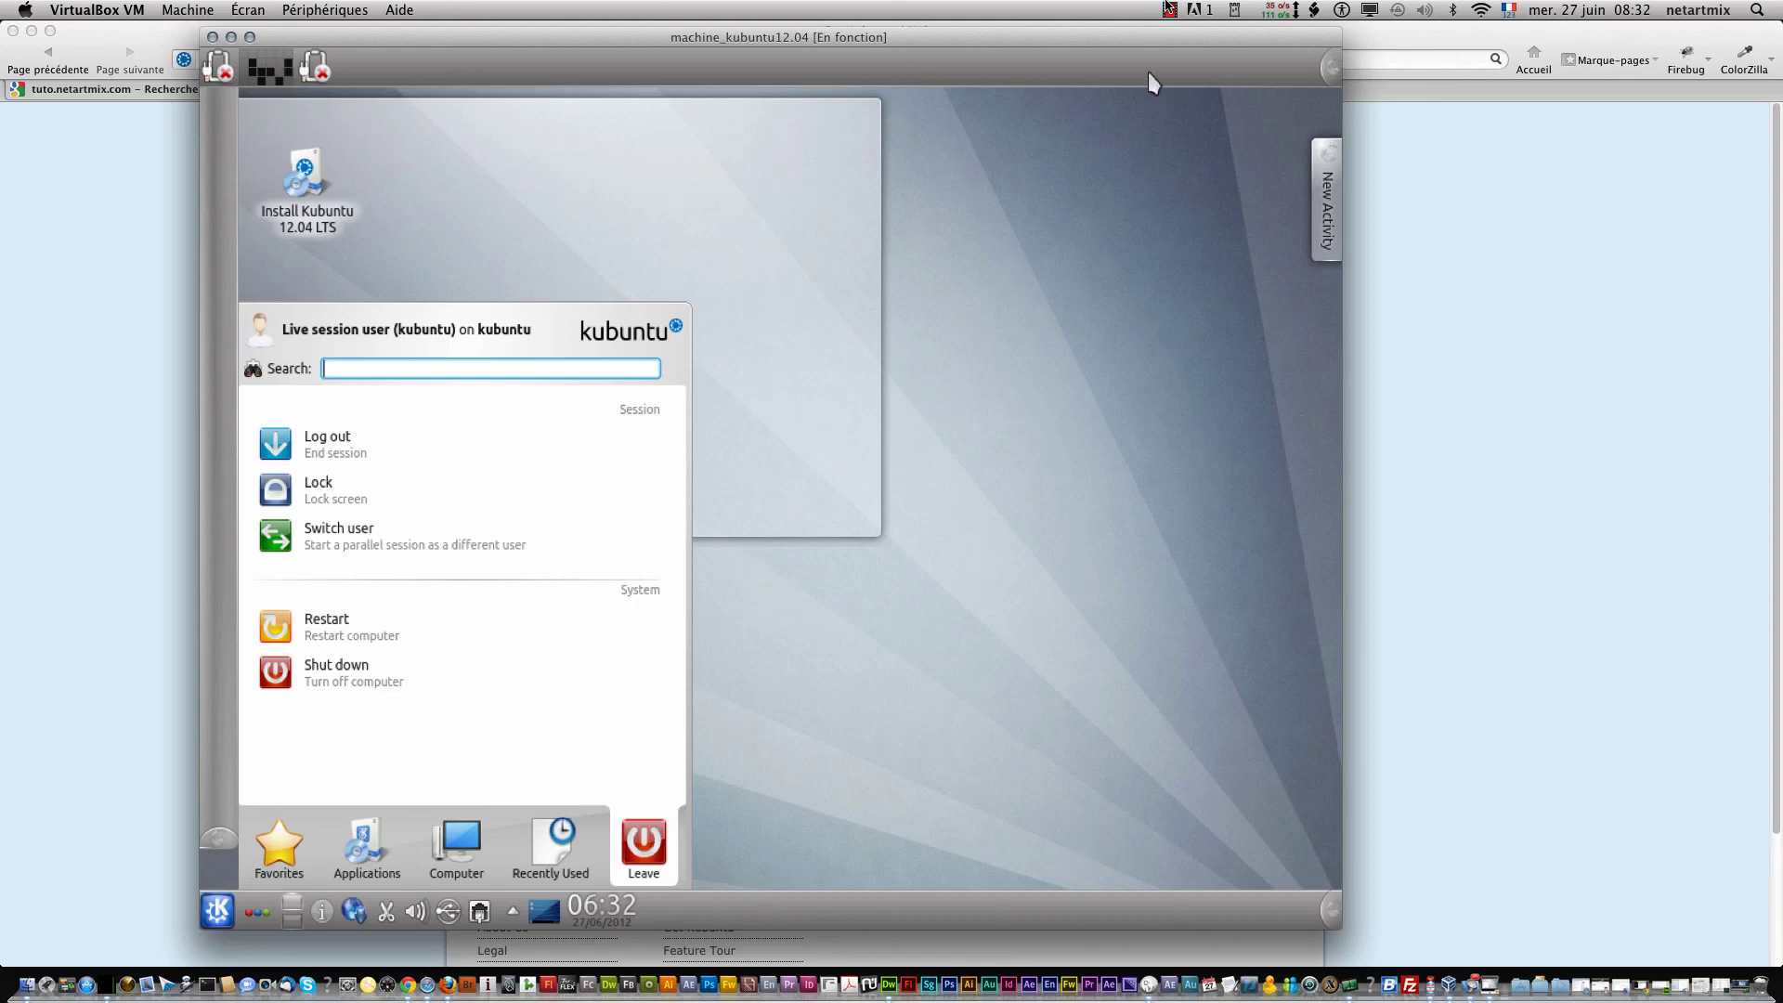
left_click(1170, 9)
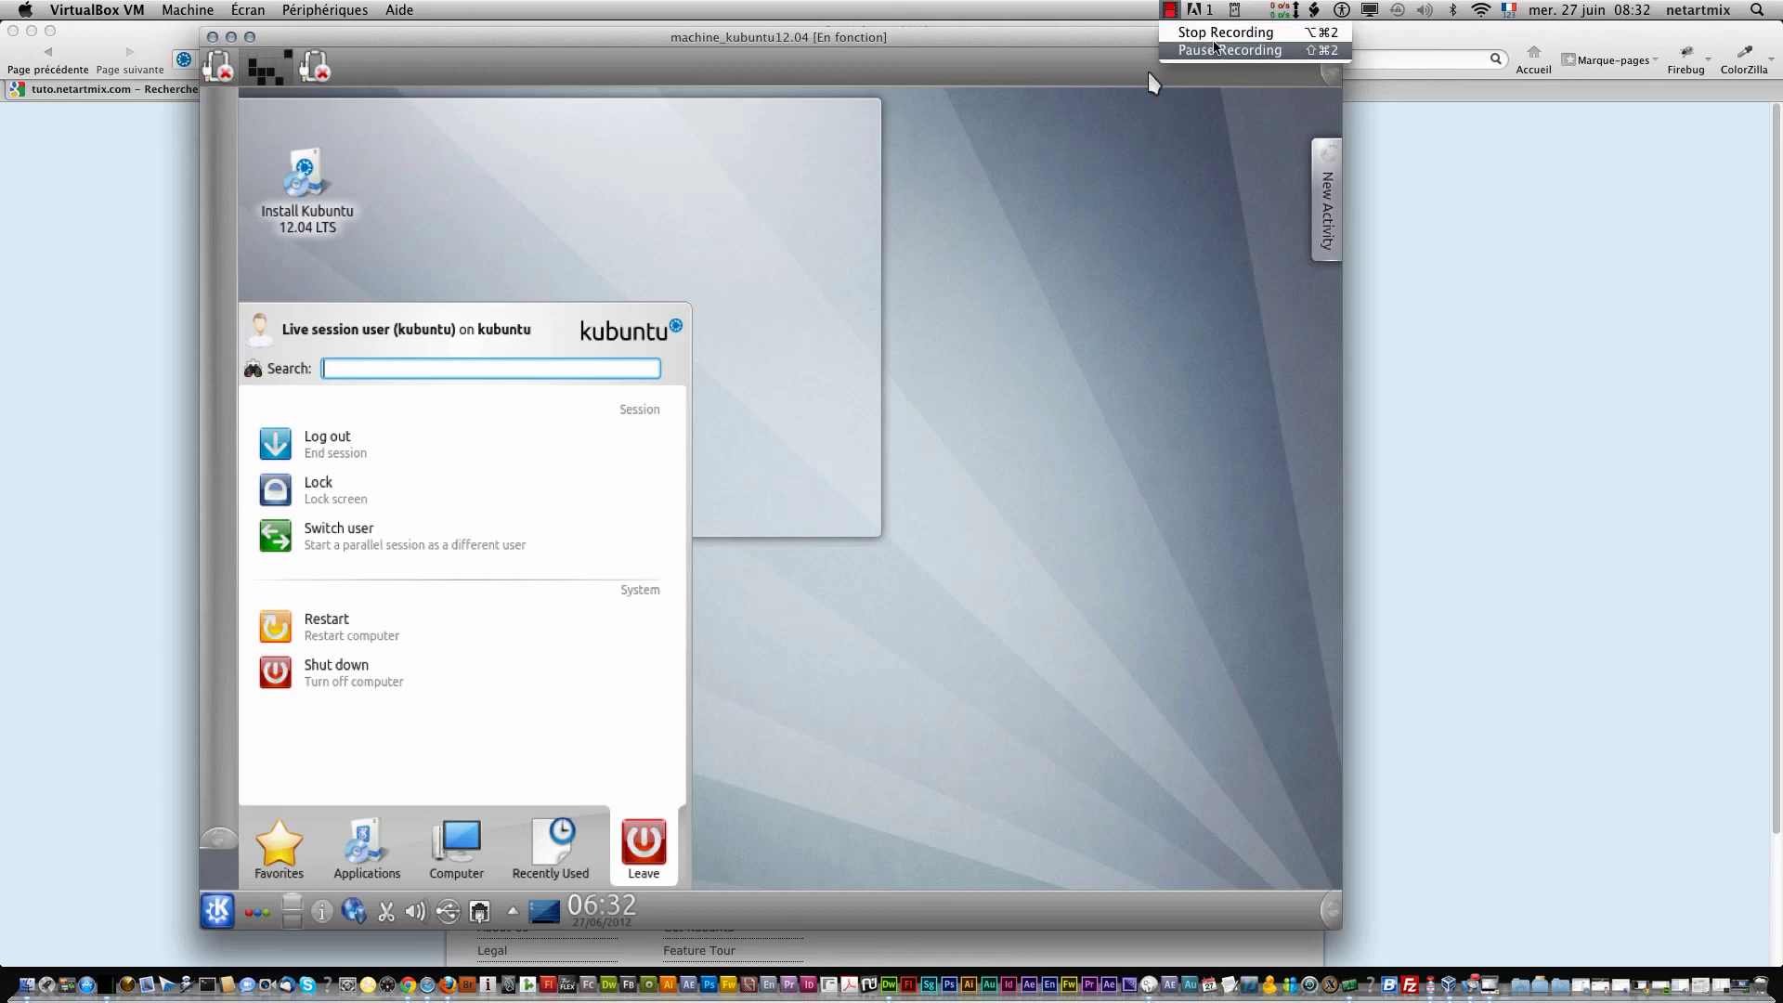